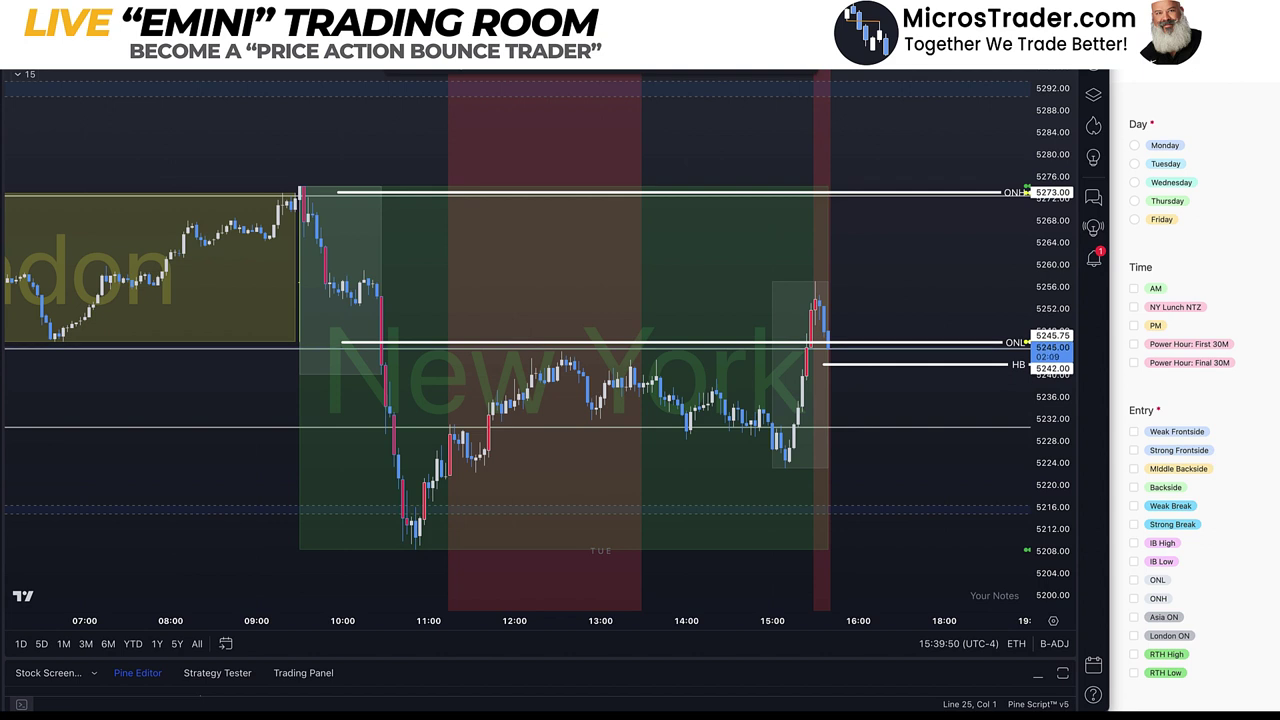
Delete the ONH line at 5273.00 from the chart.
left_click_drag(236, 195, 366, 195)
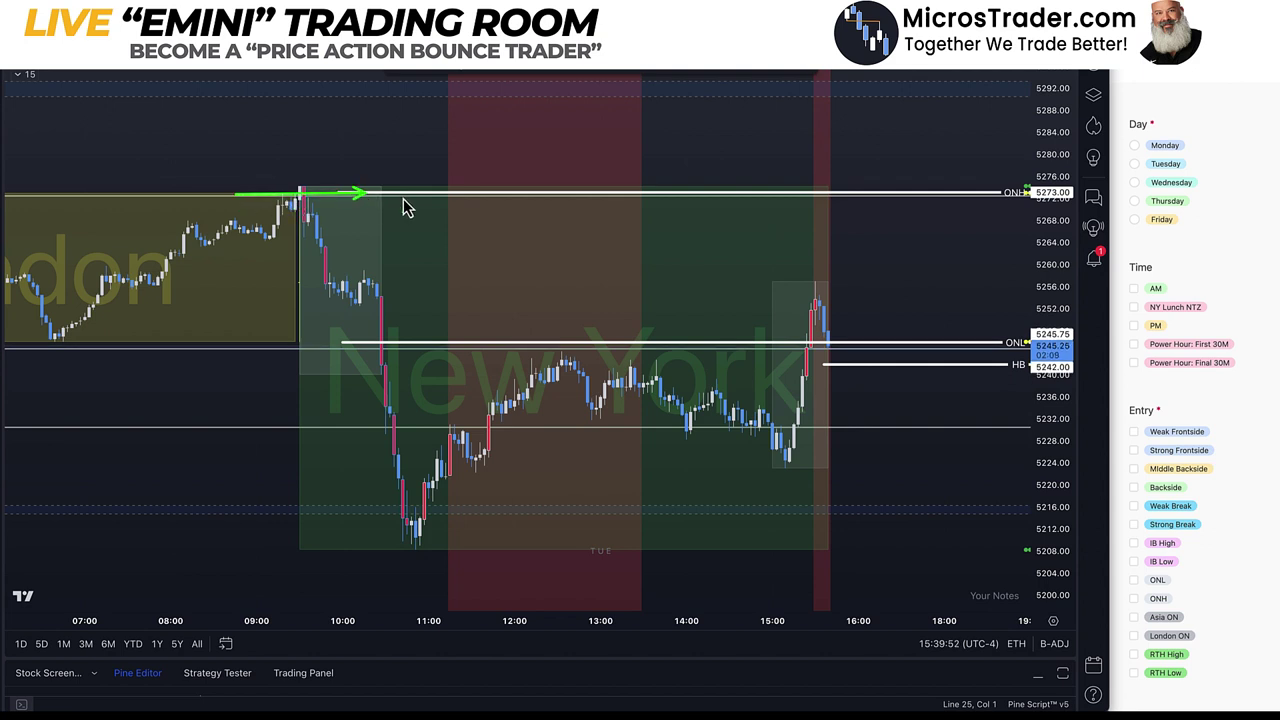
left_click(395, 193)
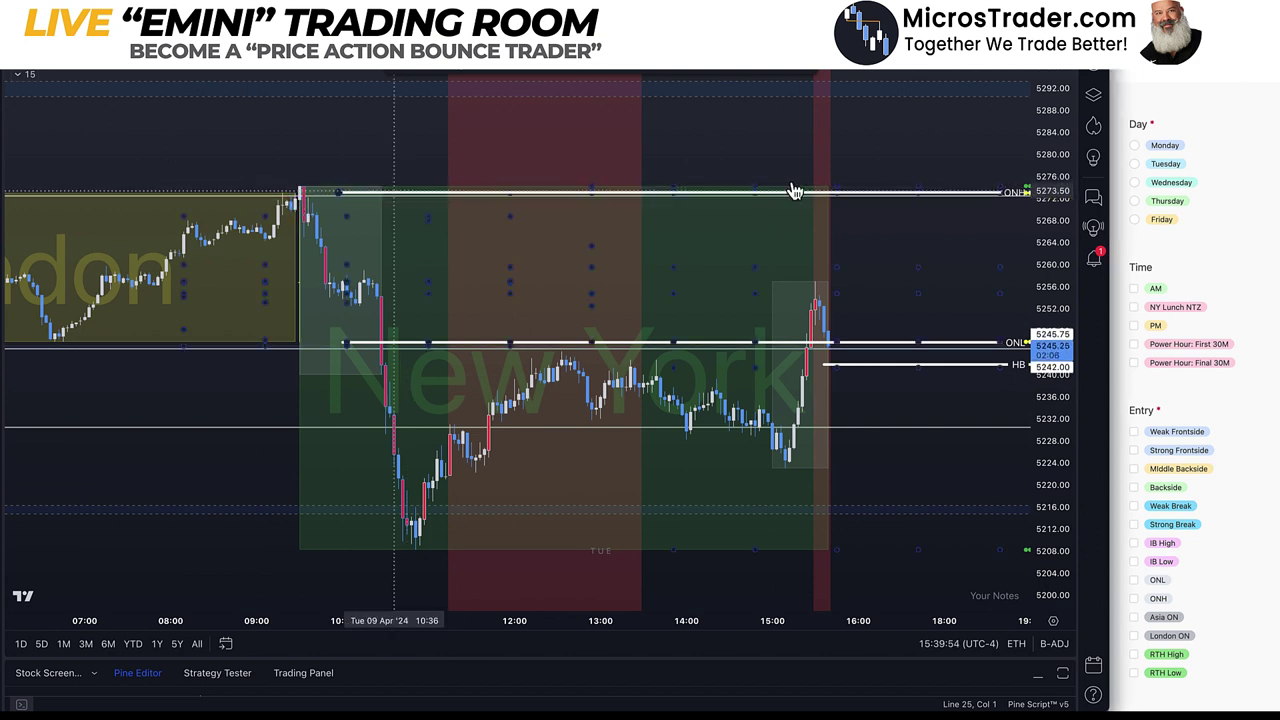
left_click_drag(993, 188, 1022, 198)
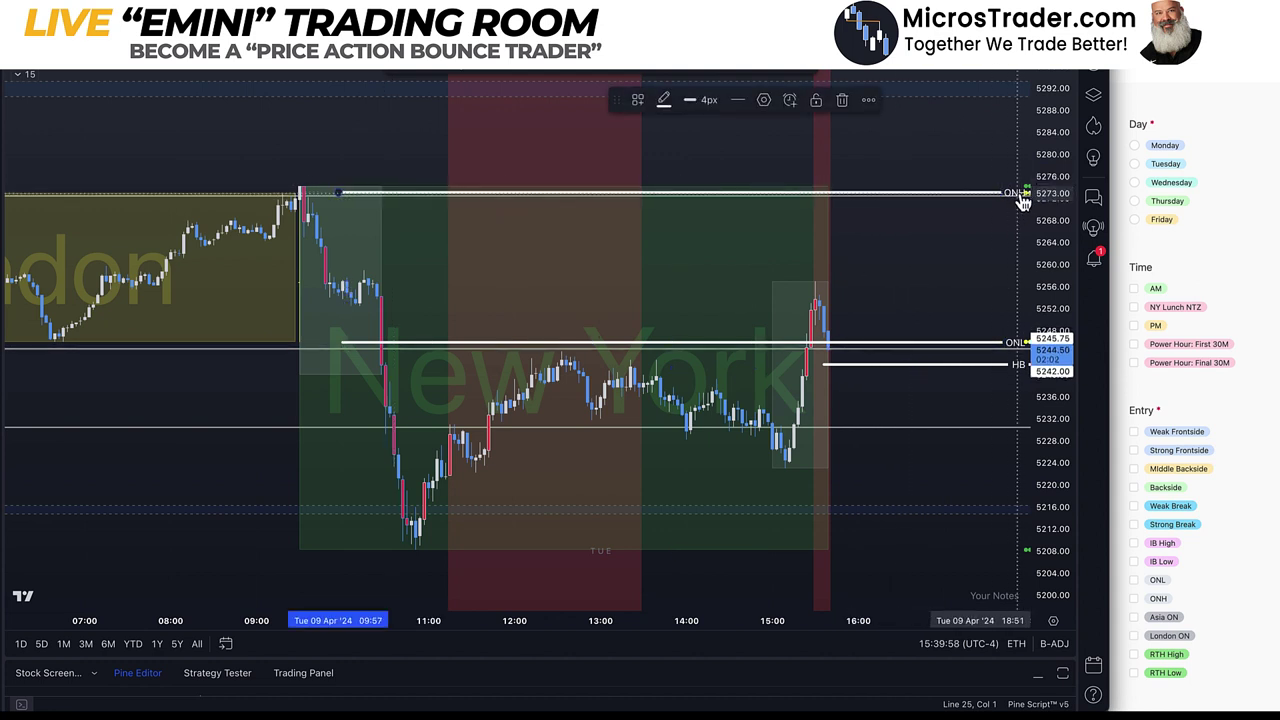
key("Delete")
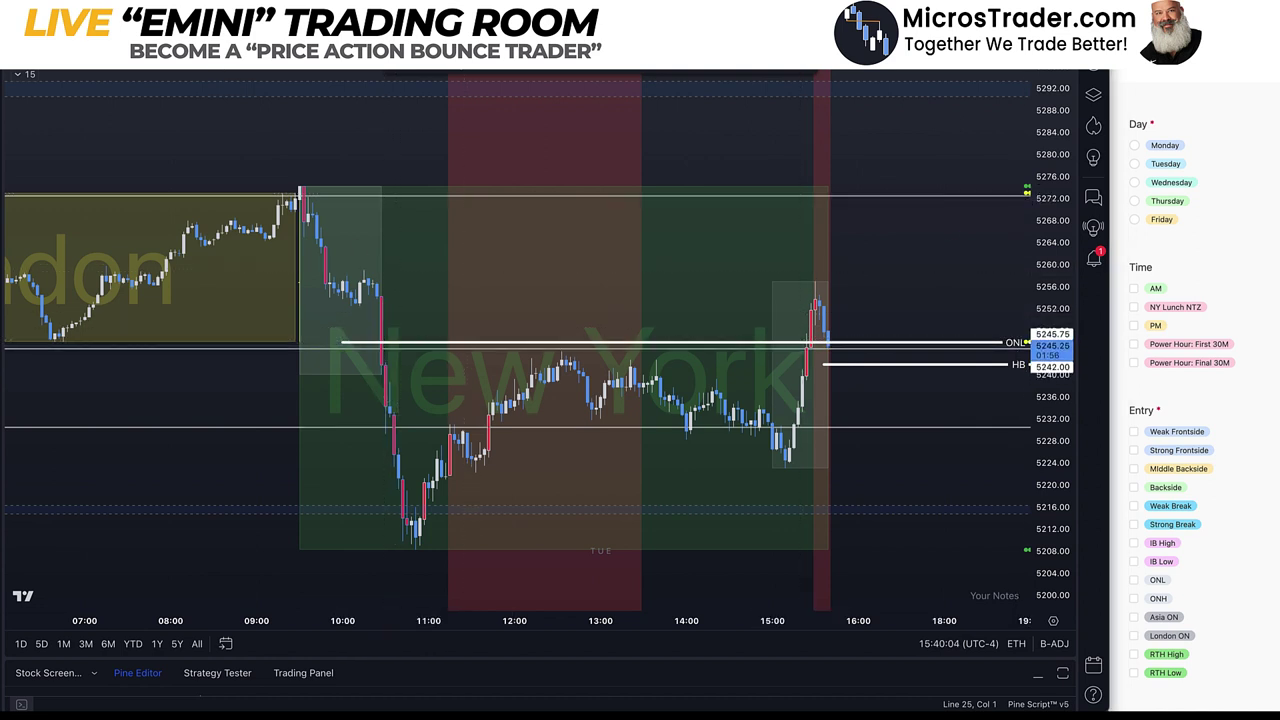
Record the trade's day as Tuesday, time as AM and entry as ONL in the journal form.
left_click(290, 52)
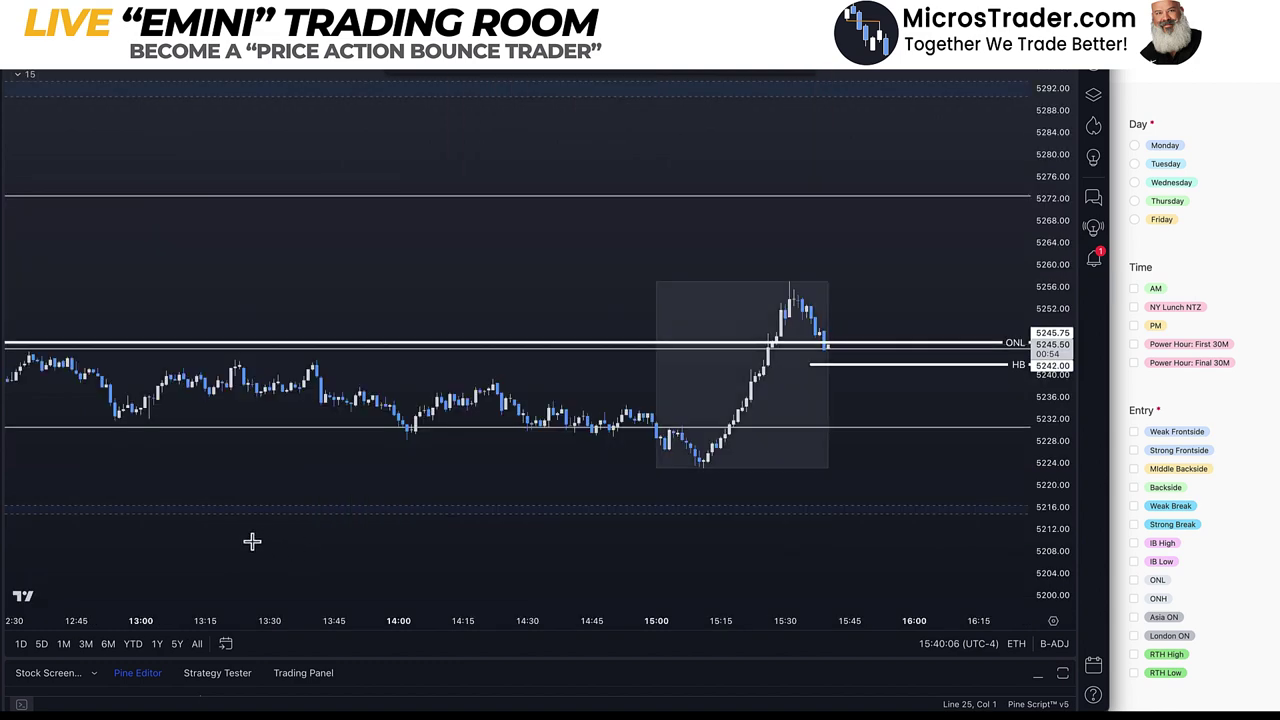
left_click_drag(430, 475, 960, 490)
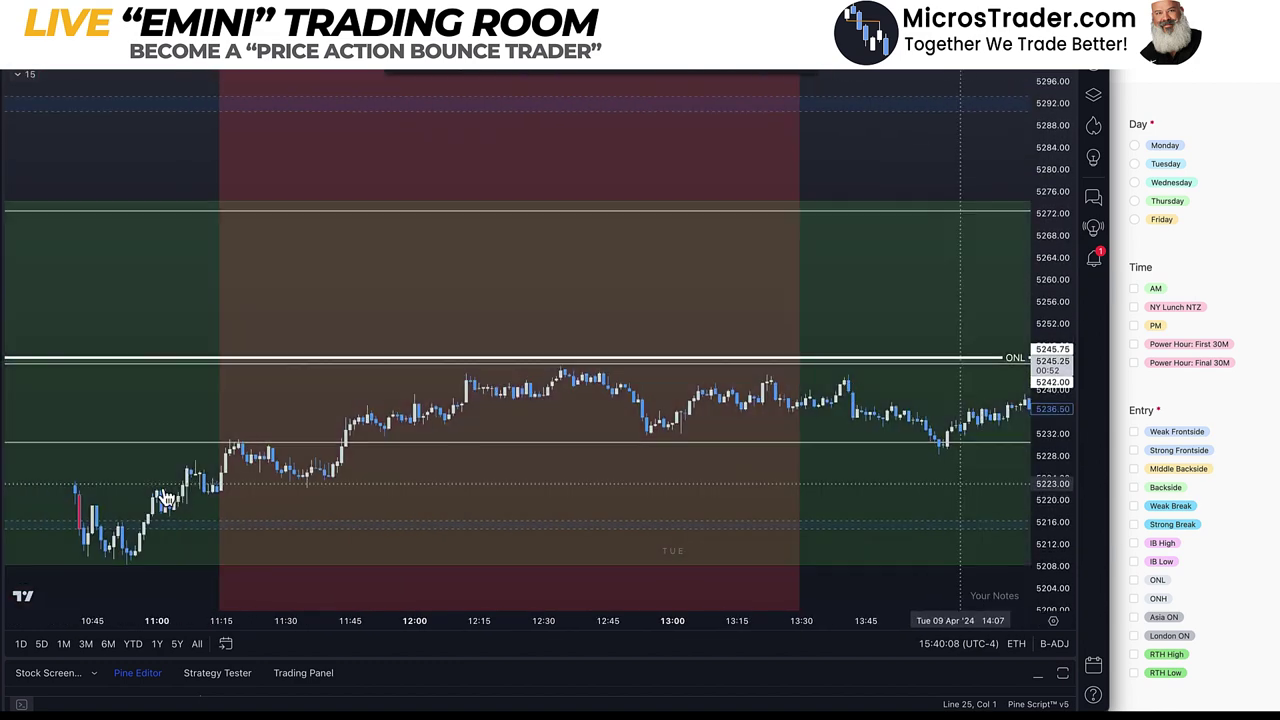
left_click_drag(275, 422, 718, 424)
left_click_drag(1047, 397, 1088, 100)
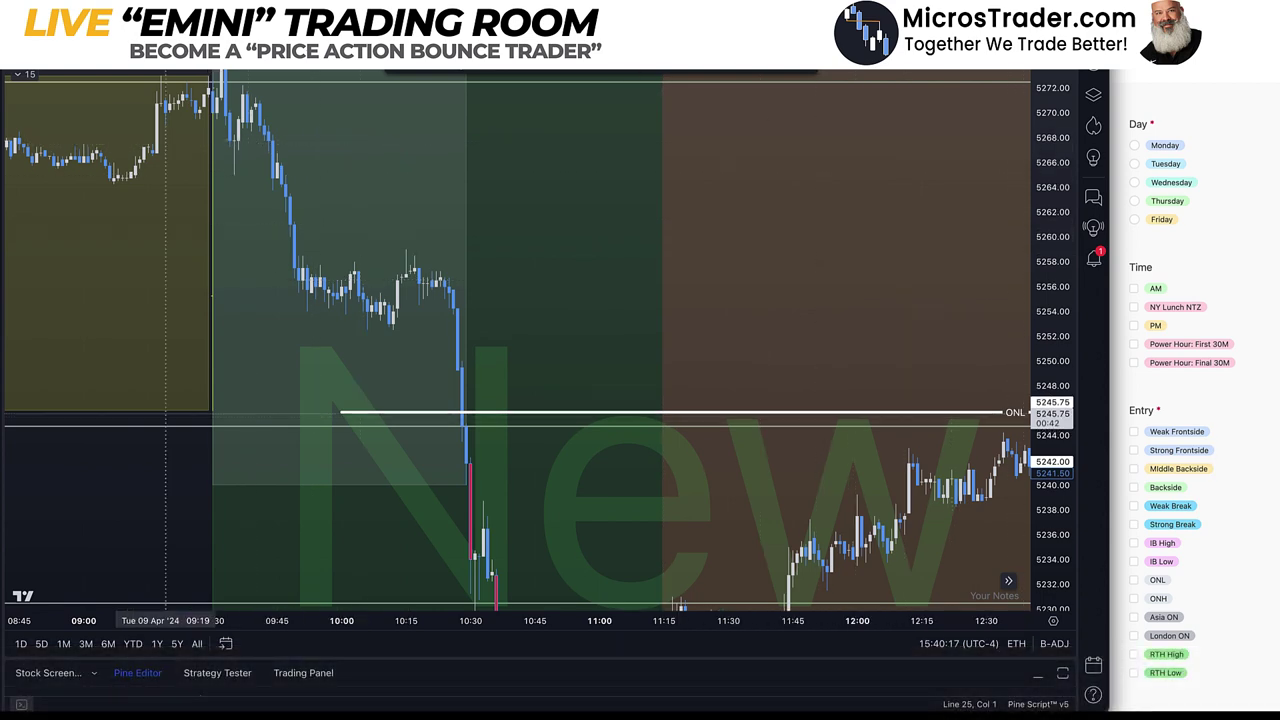
left_click_drag(174, 8, 213, 71)
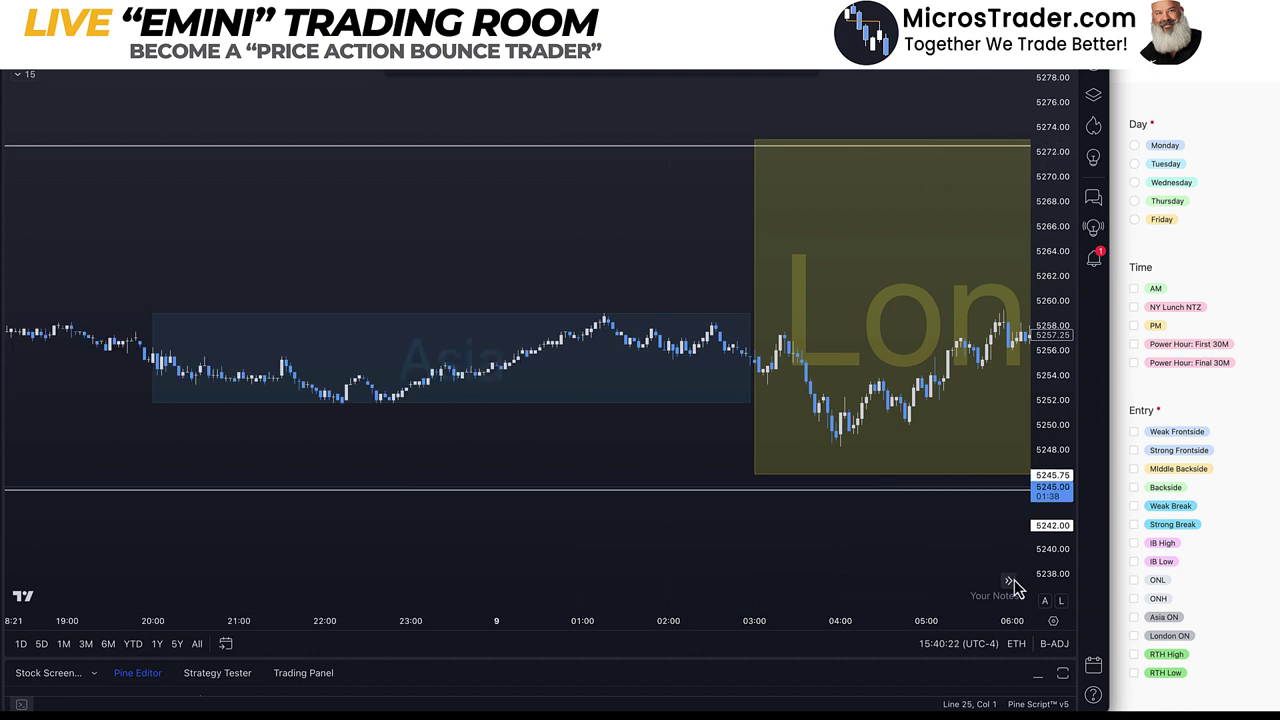
left_click(1008, 581)
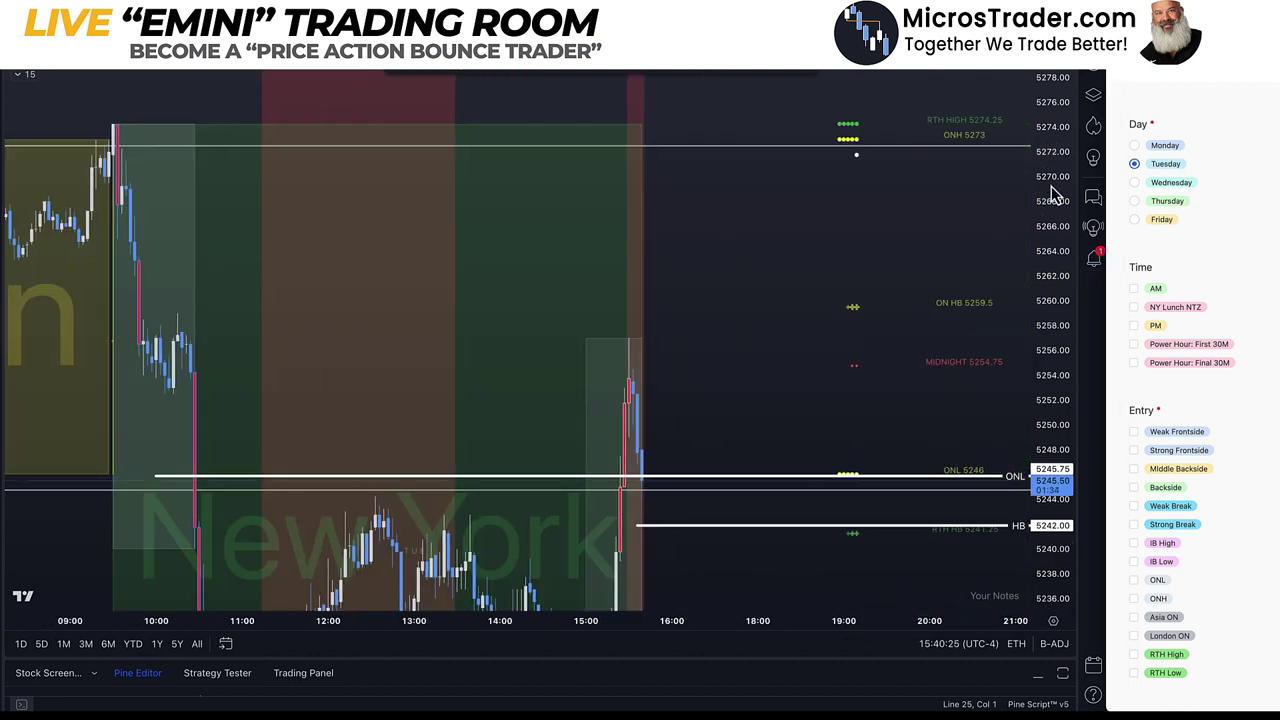
left_click_drag(1048, 440, 1040, 543)
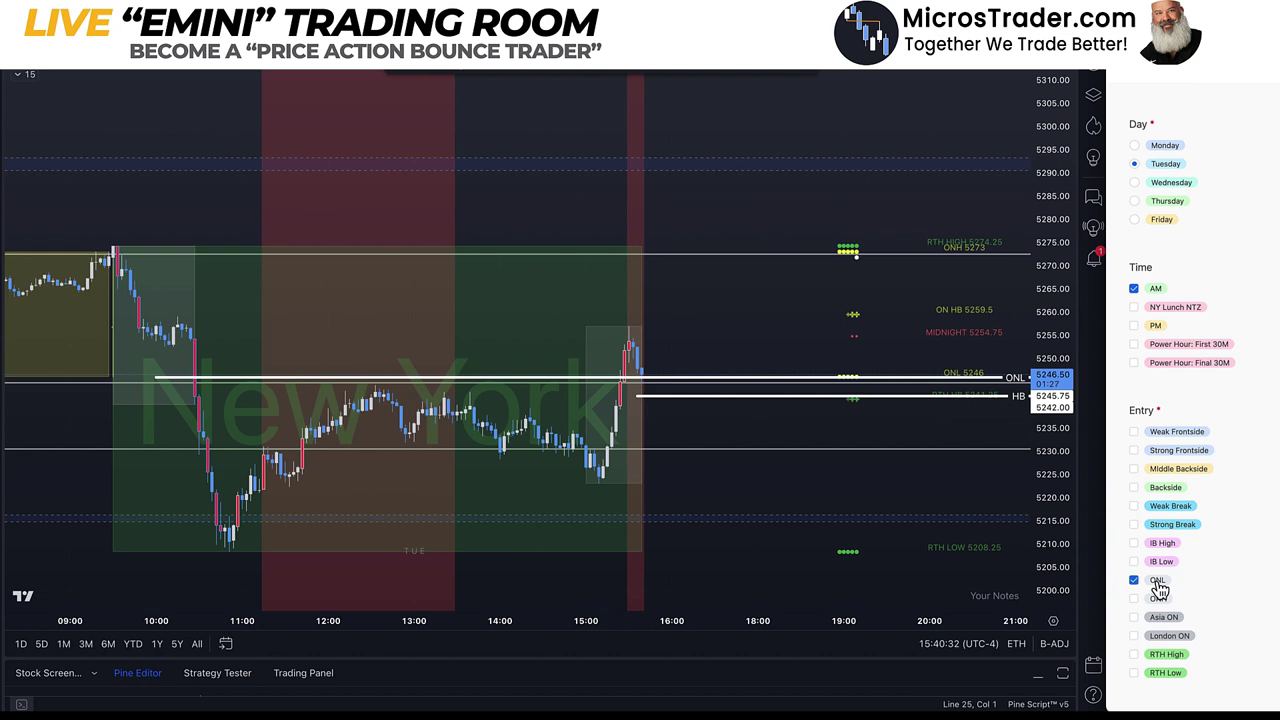
scroll(1158, 588, "down", 5)
scroll(1158, 590, "down", 3)
scroll(1158, 591, "down", 3)
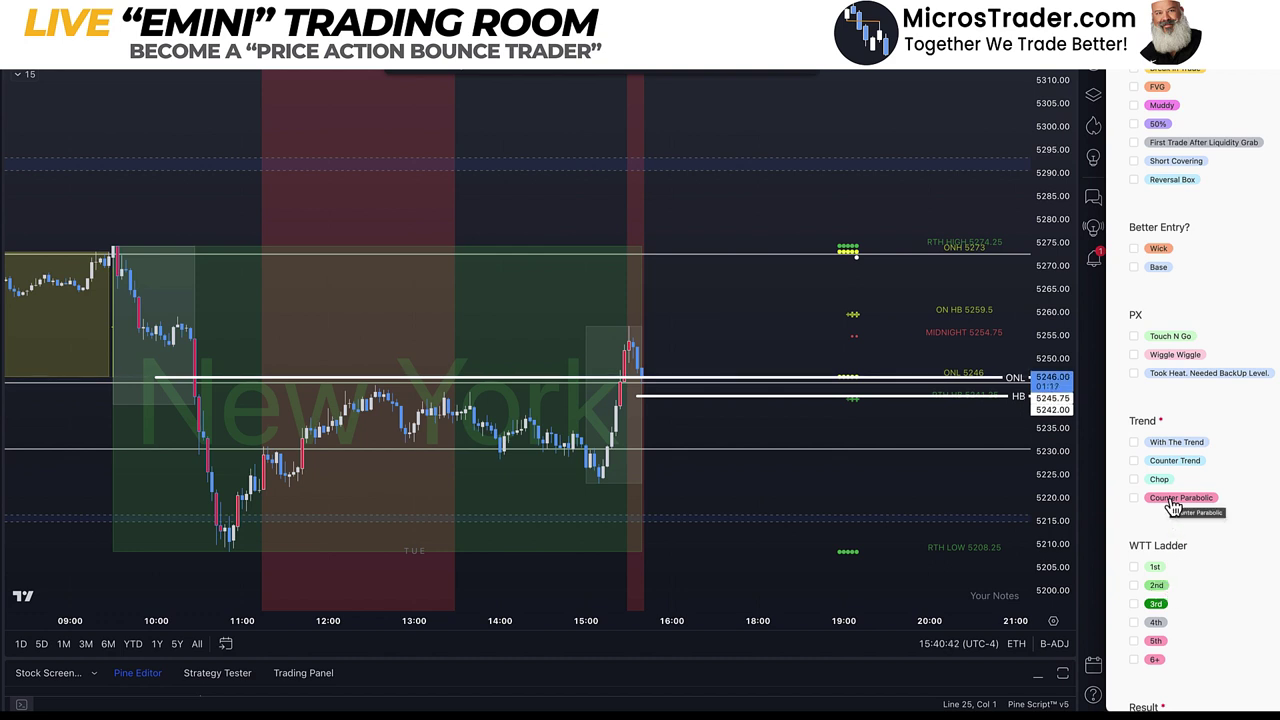
Mark the trade's trend as Chop and its result as Loss.
left_click_drag(157, 623, 443, 612)
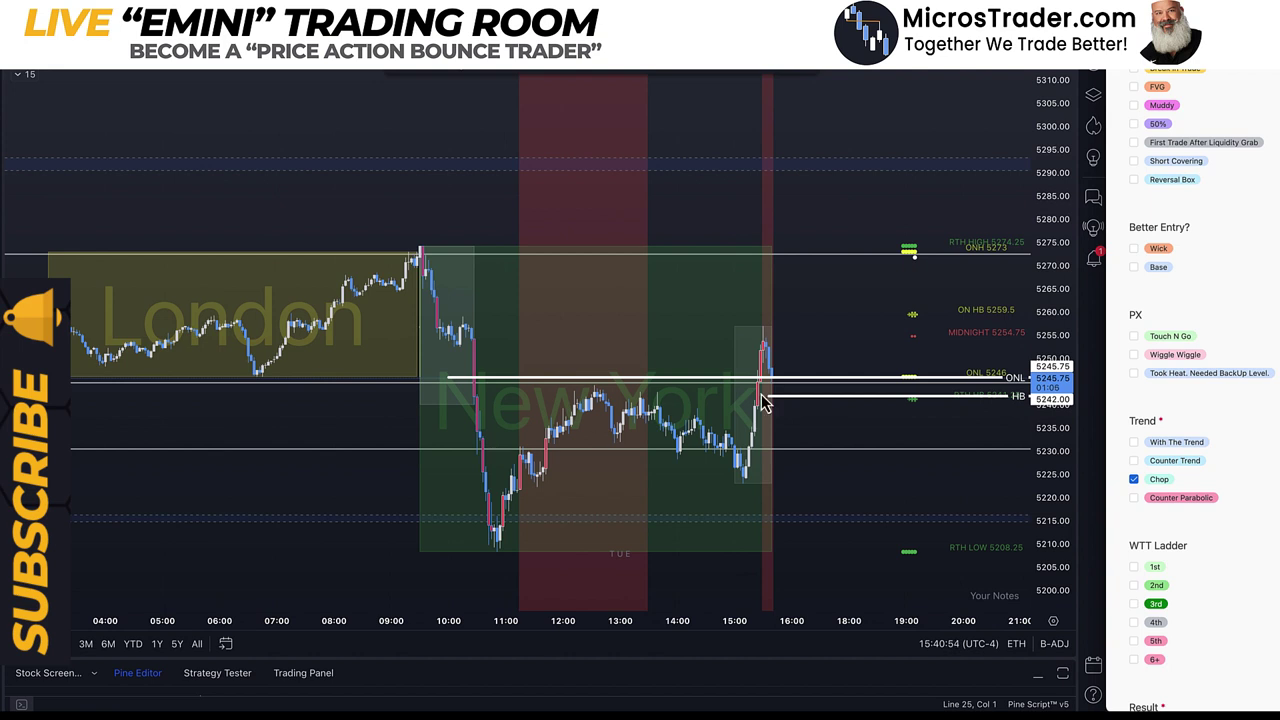
scroll(1180, 488, "down", 5)
left_click(1160, 520)
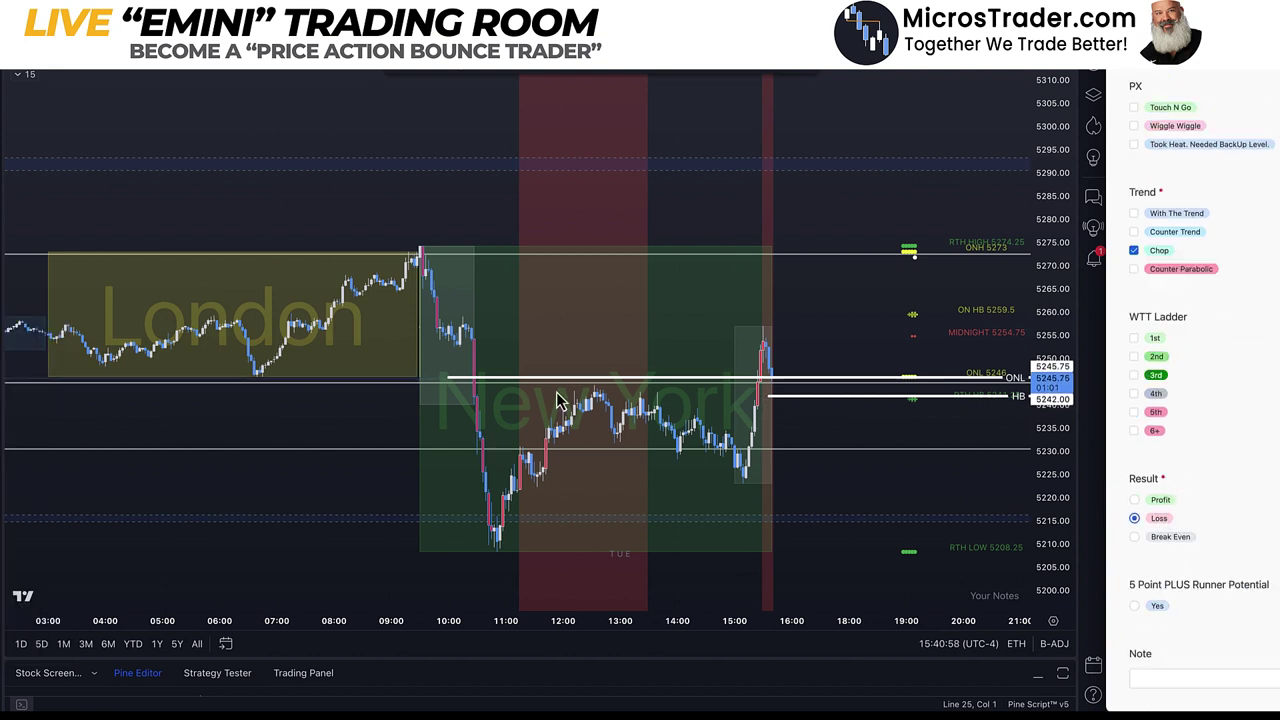
Circle the morning drop through the ONL line and attach a screenshot of the marked chart area to the form's Image field.
left_click_drag(481, 390, 493, 402)
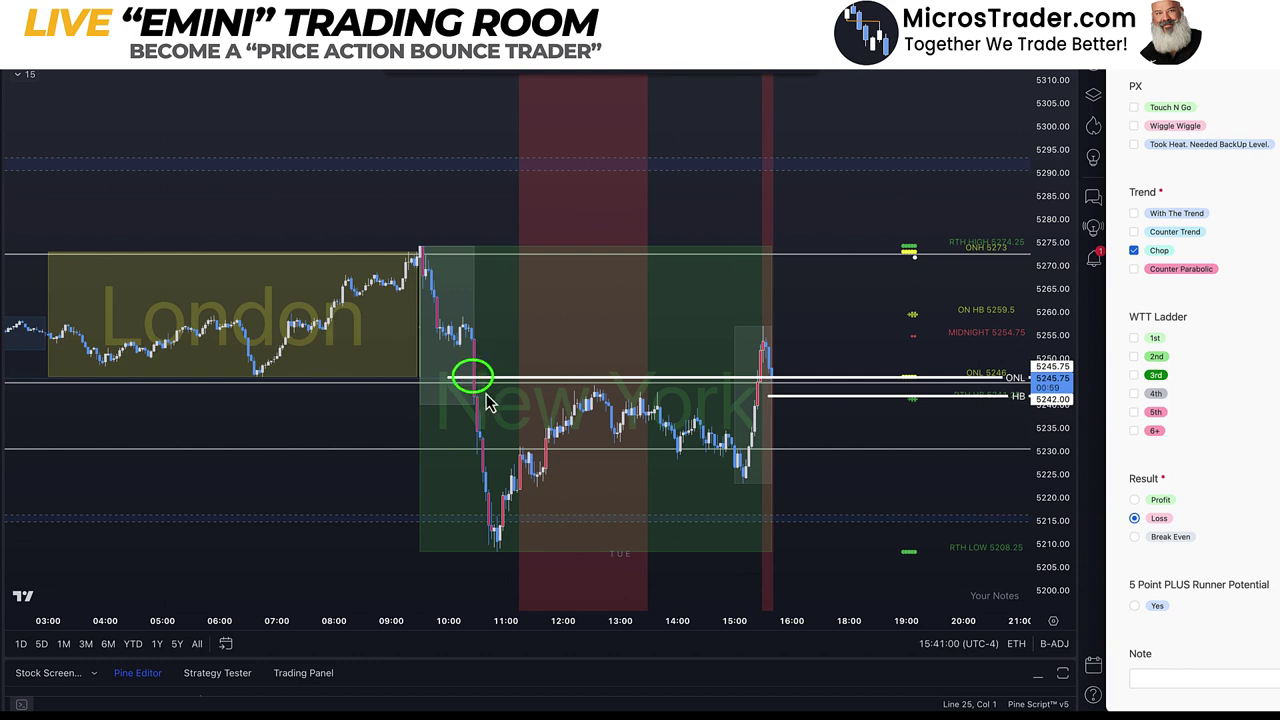
key("super+shift+5")
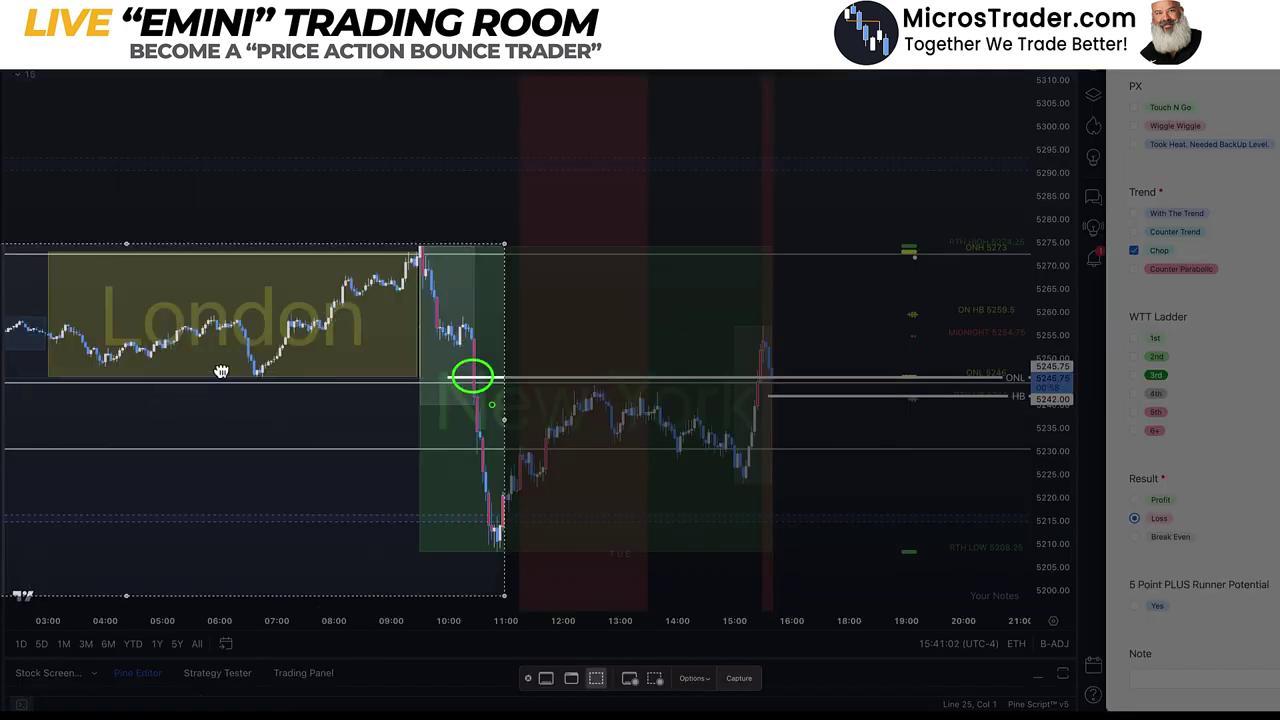
left_click_drag(614, 358, 661, 352)
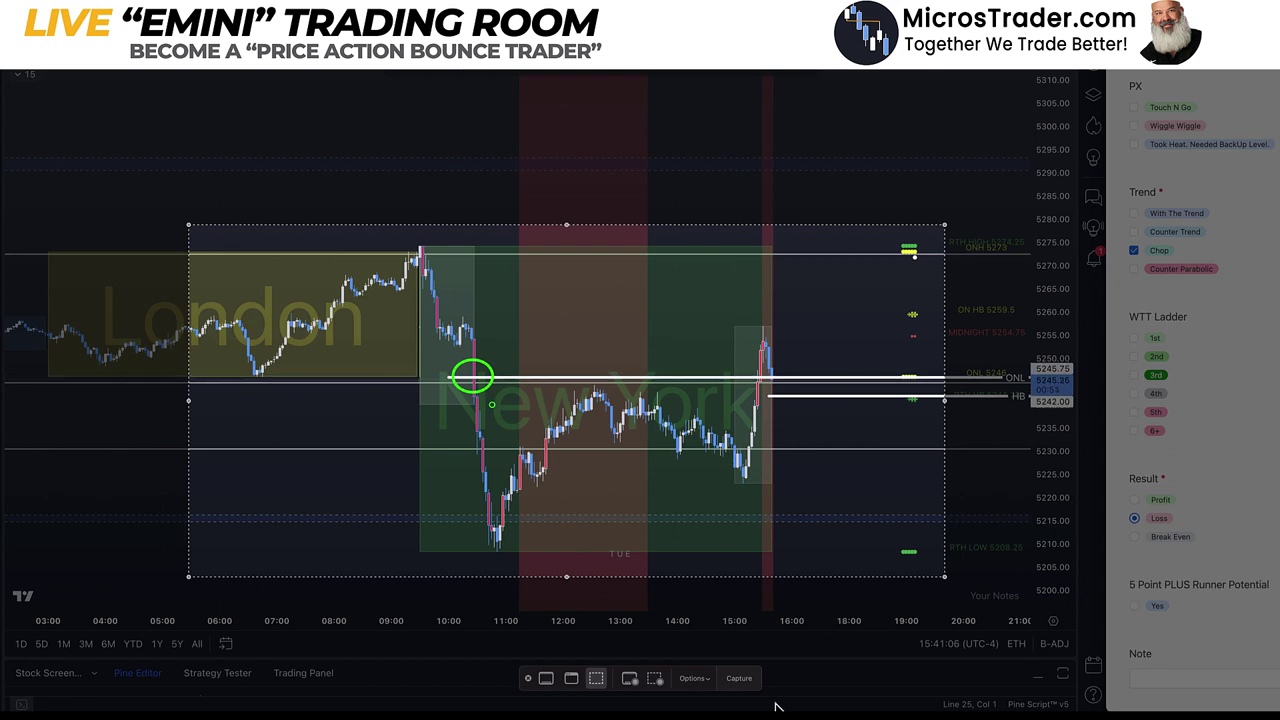
left_click(747, 680)
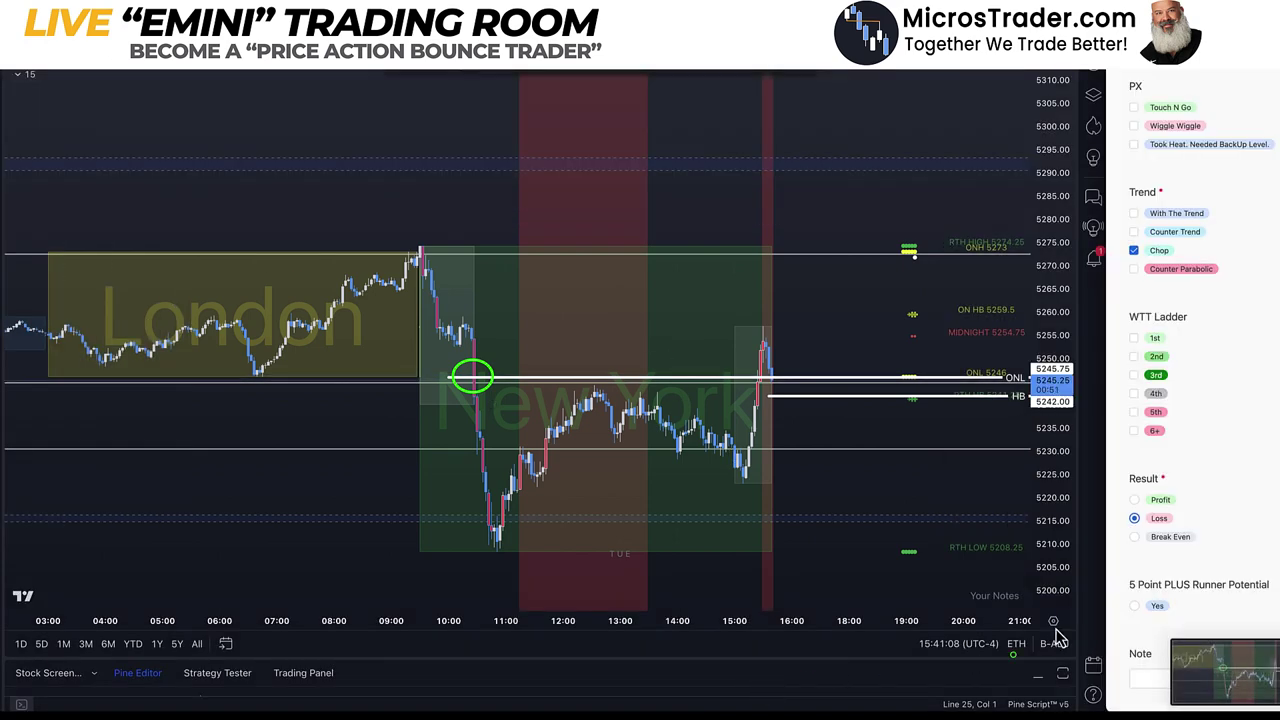
scroll(1191, 537, "down", 3)
left_click_drag(1229, 686, 1165, 523)
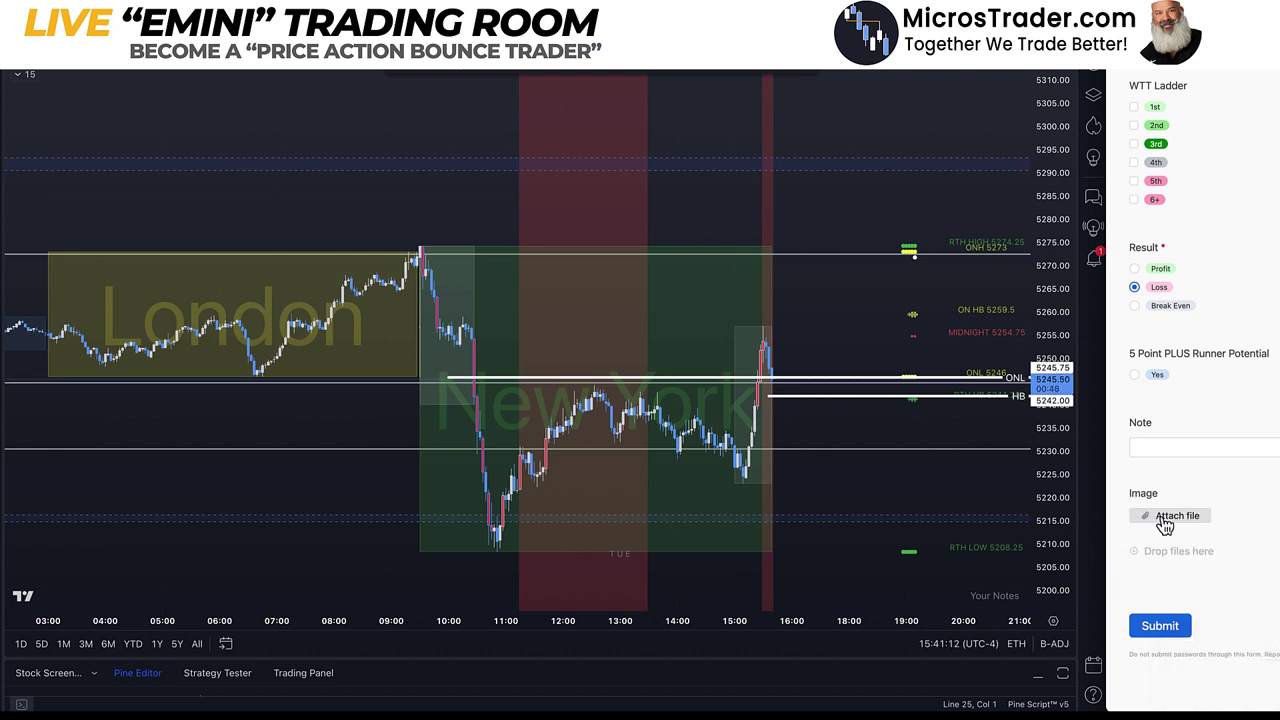
Enter the note "After liquidity grab and 2 8 point candles." in the form.
left_click(1158, 445)
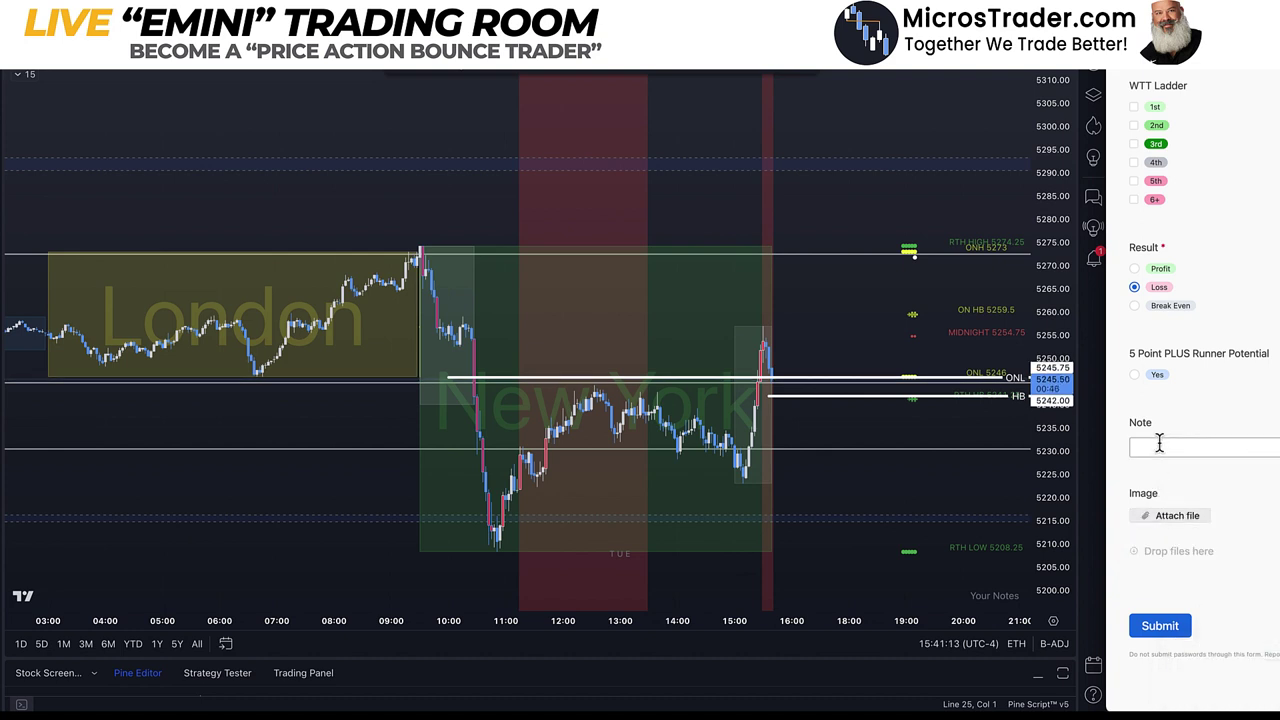
left_click(1159, 445)
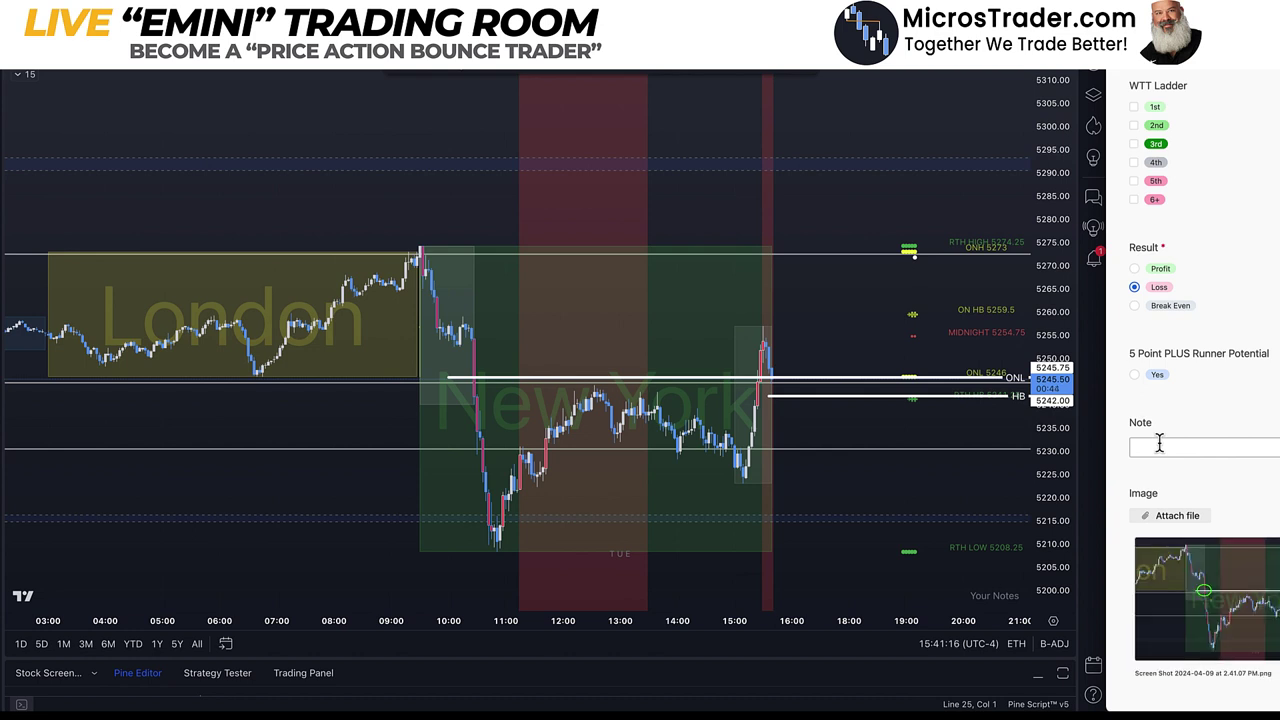
type("After liquidity ")
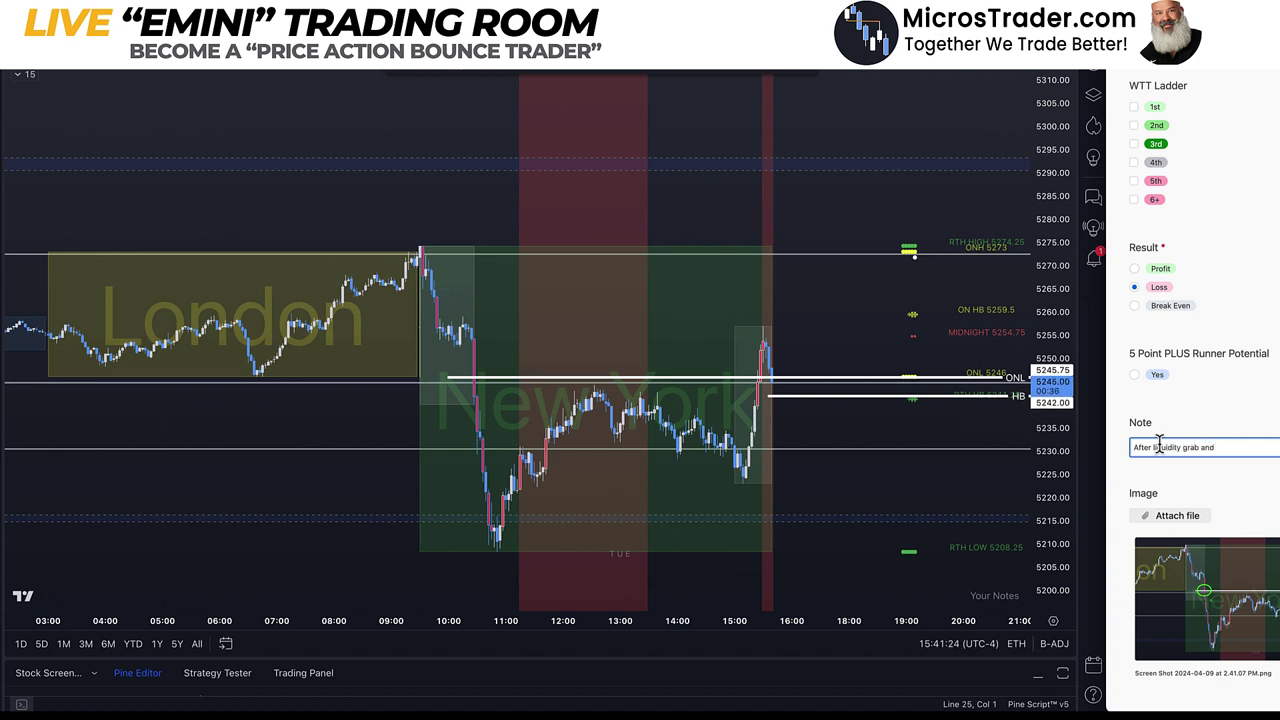
type("grab and 2 8 point candles.")
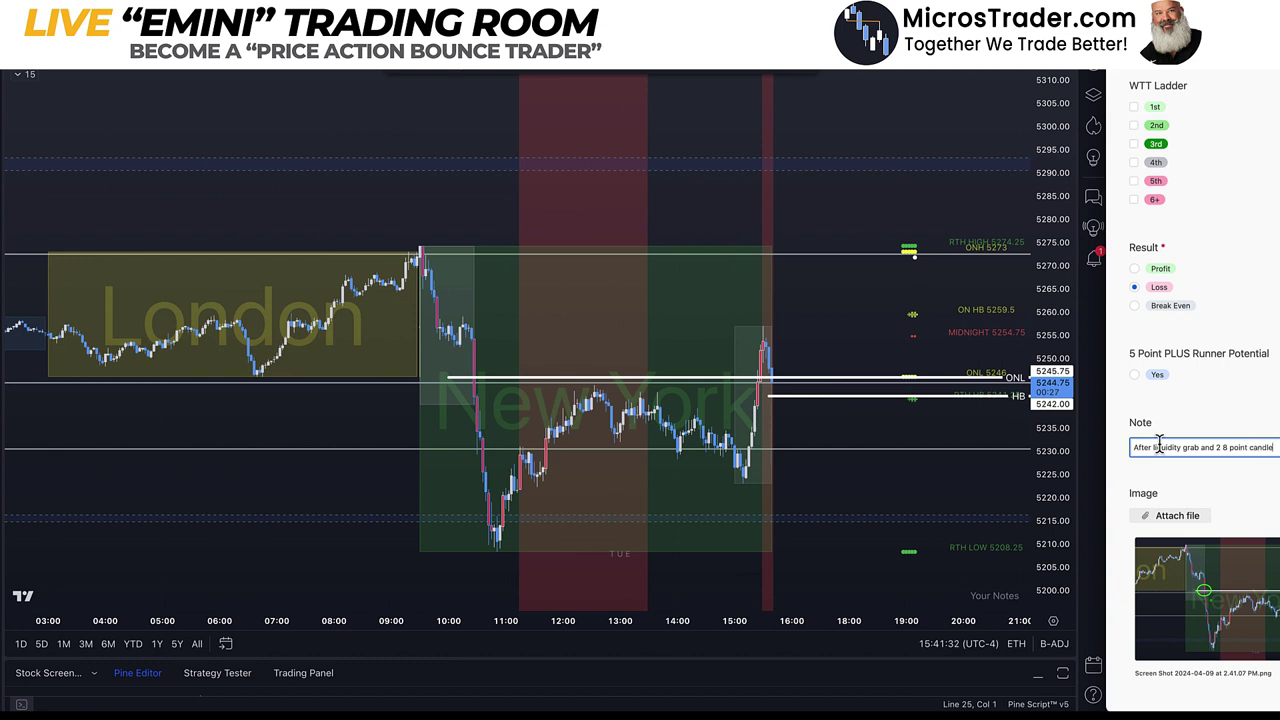
Measure the price drop from 5254.00 to the ONL line and change the candle count in the note to 3.
left_click(467, 70)
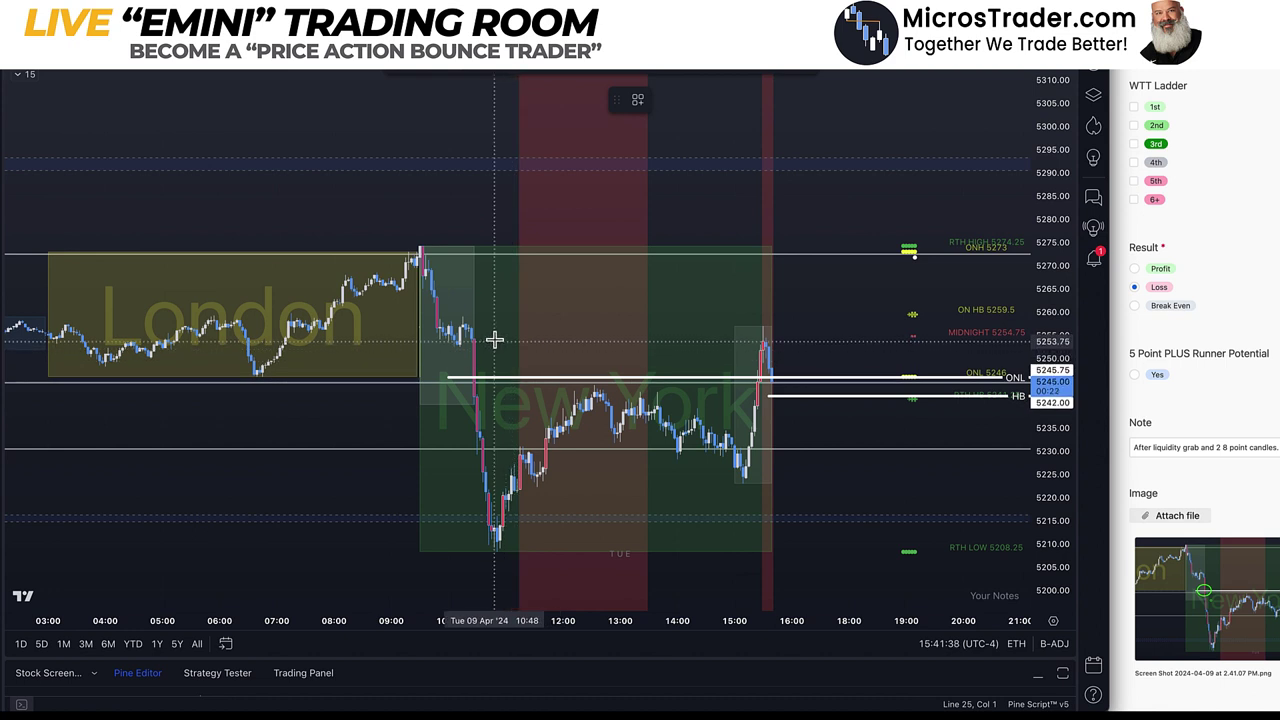
left_click(494, 340, "shift")
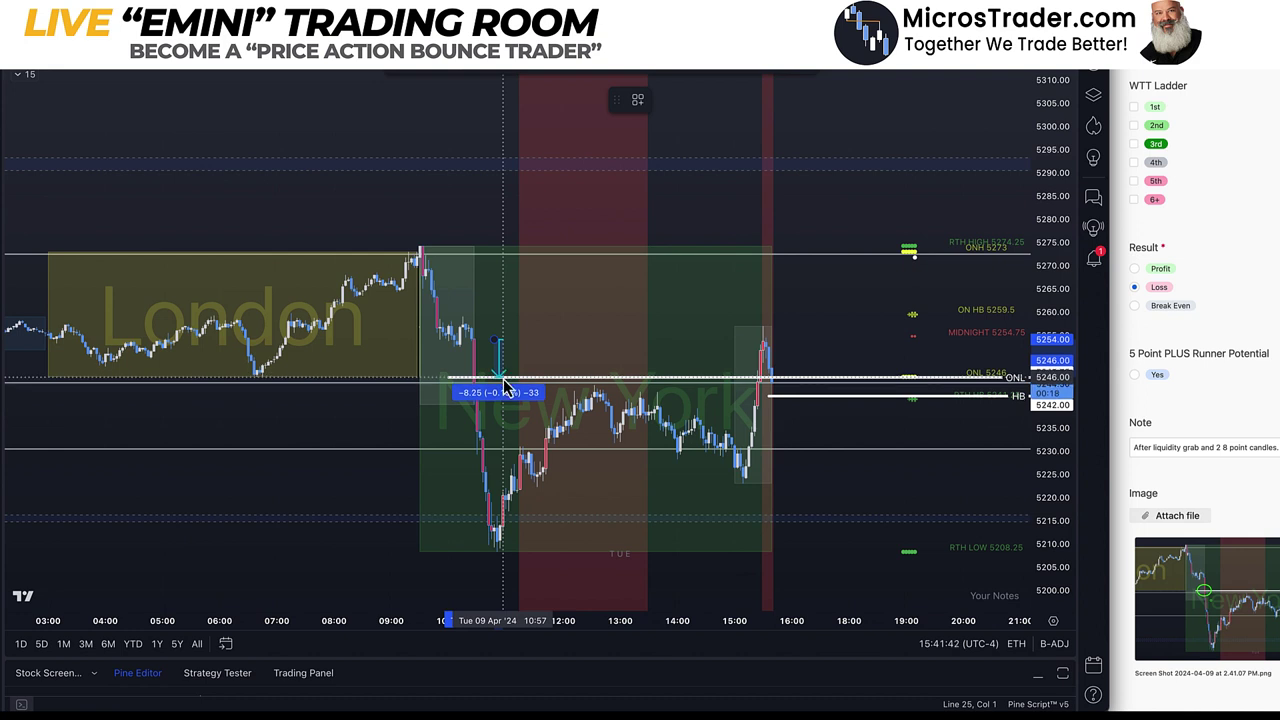
left_click(1221, 447)
key("BackSpace")
type("3")
Flag the special situation 8 Point Candle NTZ and submit the trade form.
scroll(1198, 292, "up", 10)
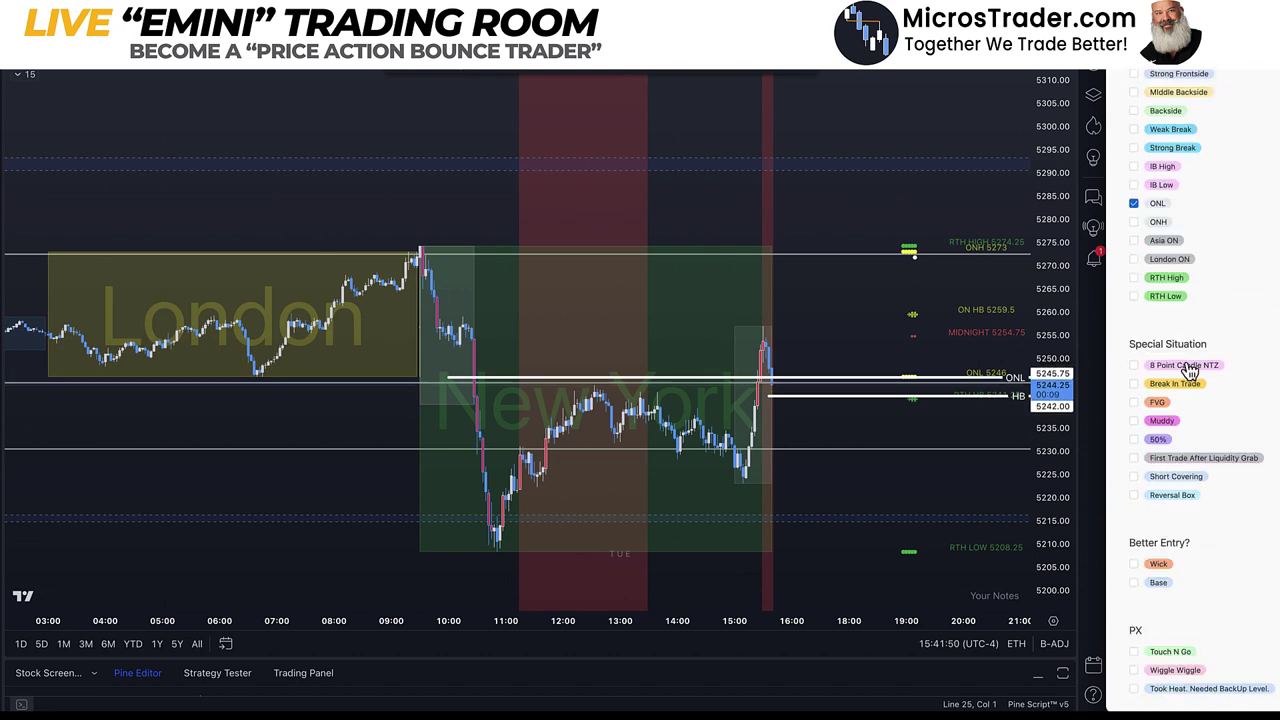
left_click(1192, 370)
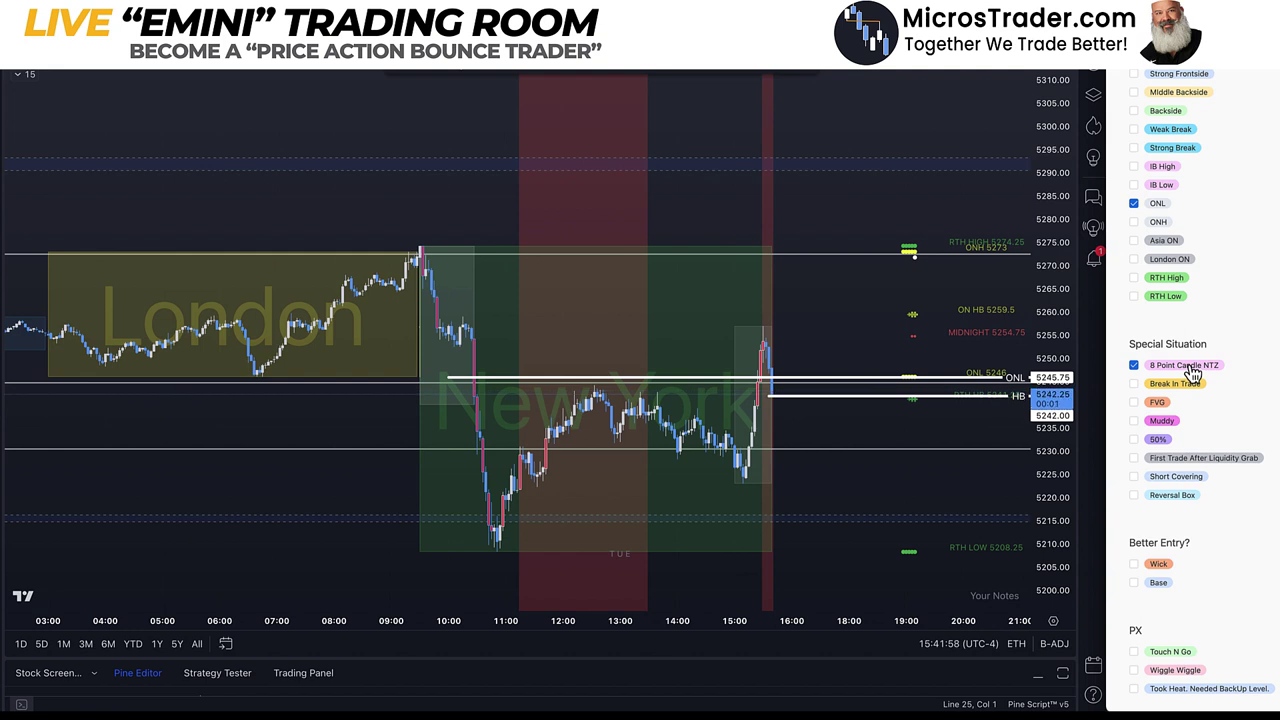
scroll(1192, 370, "down", 10)
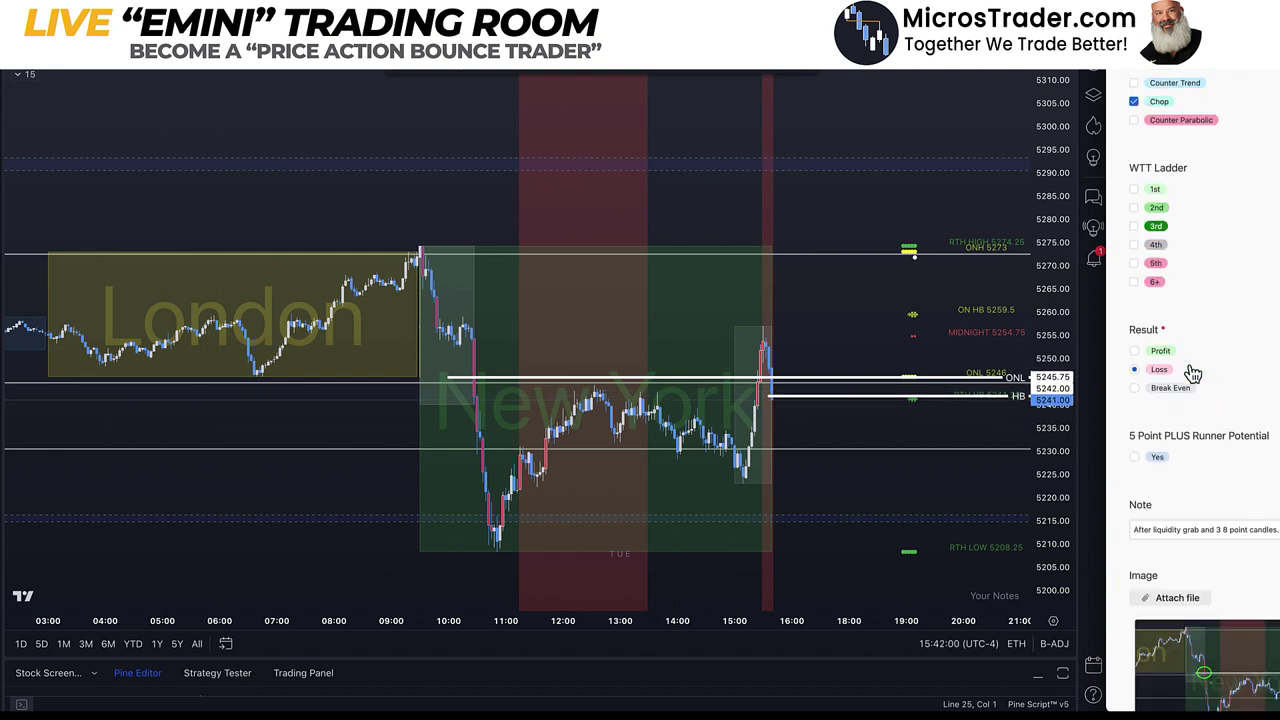
left_click(1161, 627)
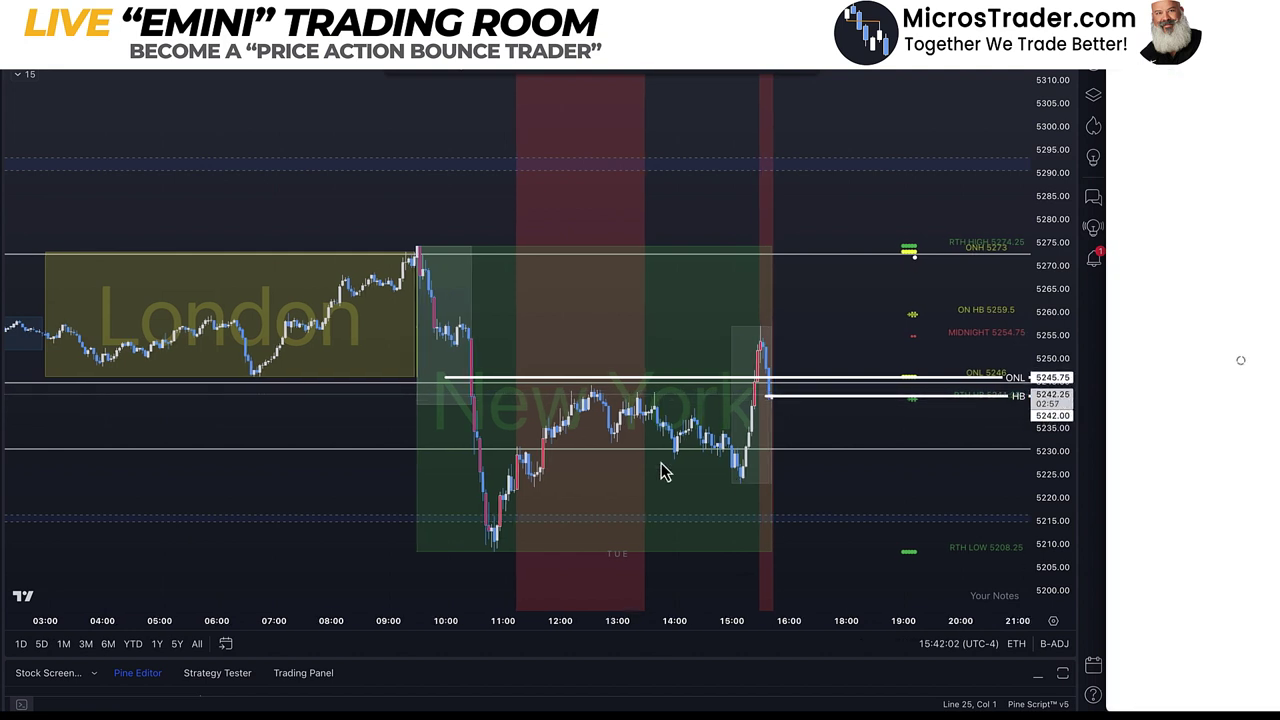
Delete the ONL line at 5245.75 from the chart and open a blank form for another response.
left_click(449, 381)
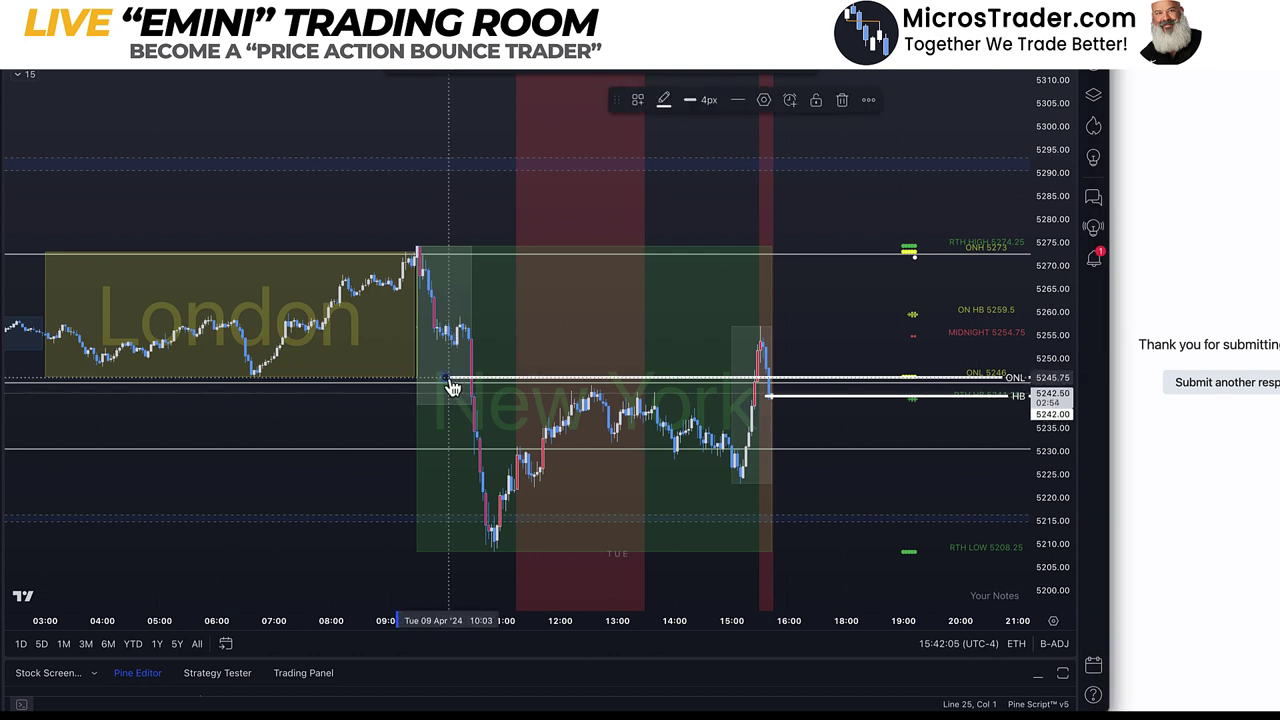
key("Delete")
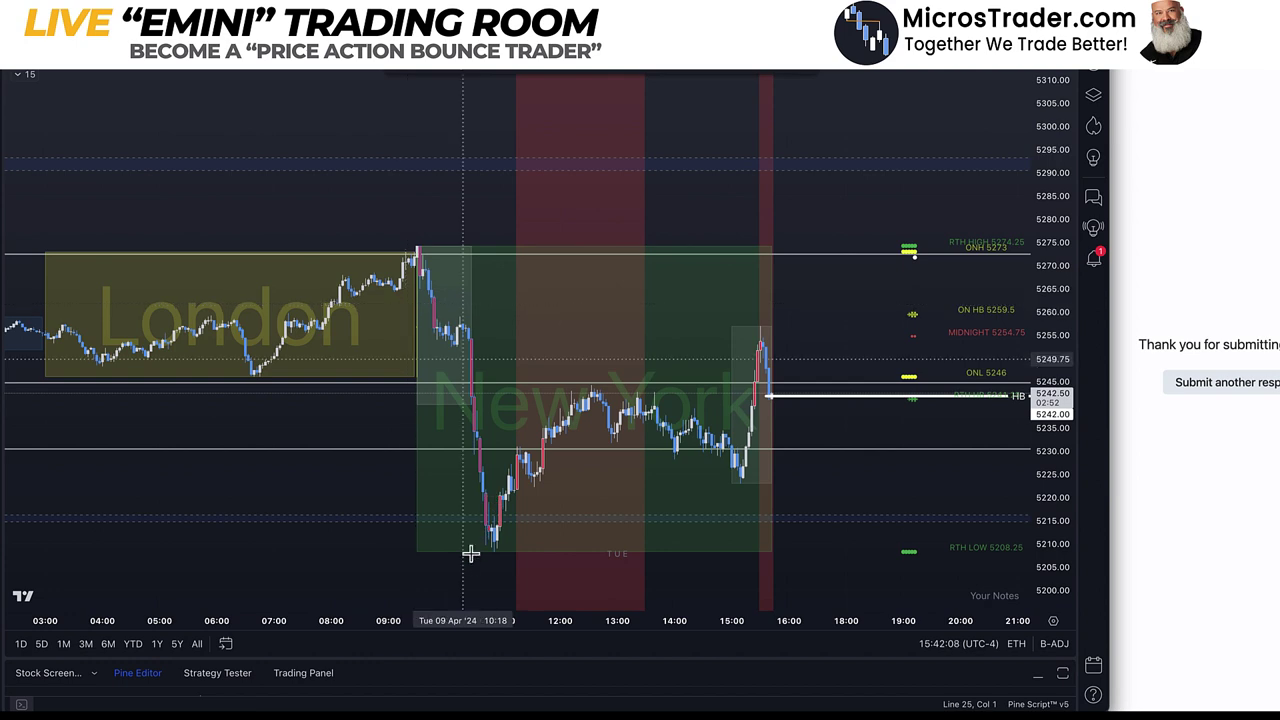
scroll(470, 550, "up", 4)
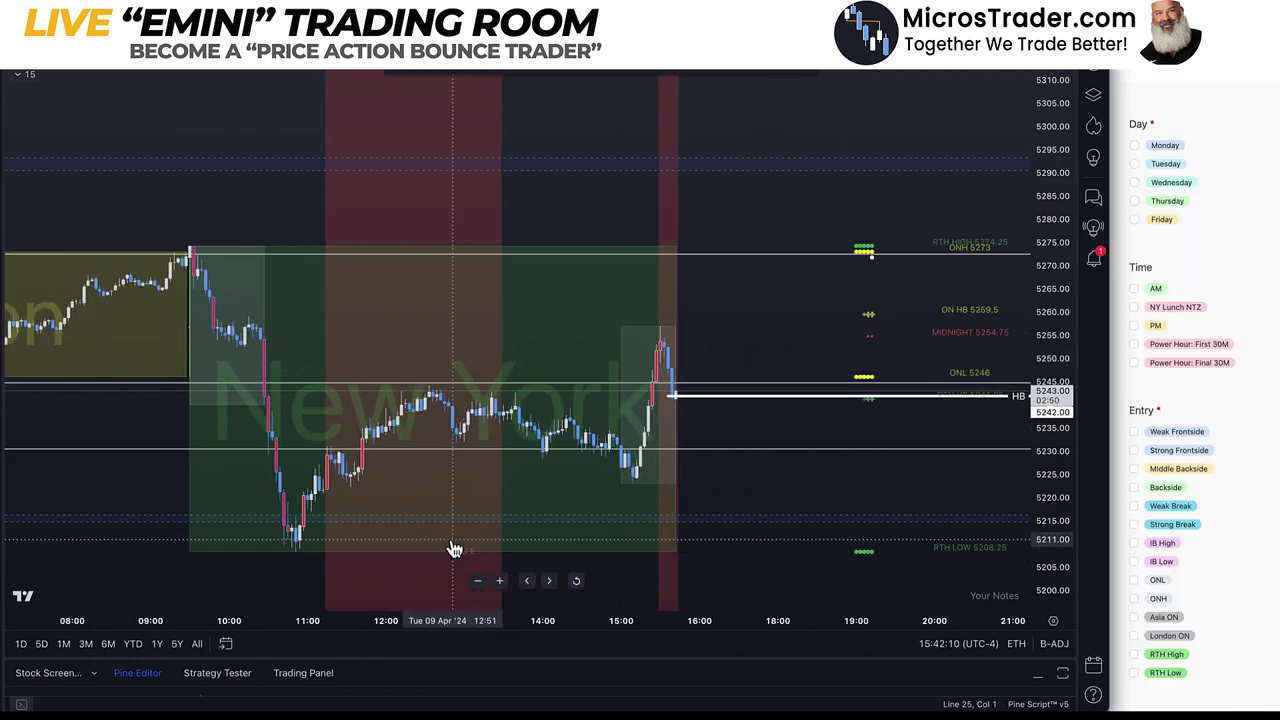
Draw a short horizontal line at about 5230.75 from 11:15 to just before 12:00, at the start of the lunch zone.
scroll(455, 545, "up", 2)
left_click_drag(297, 503, 722, 481)
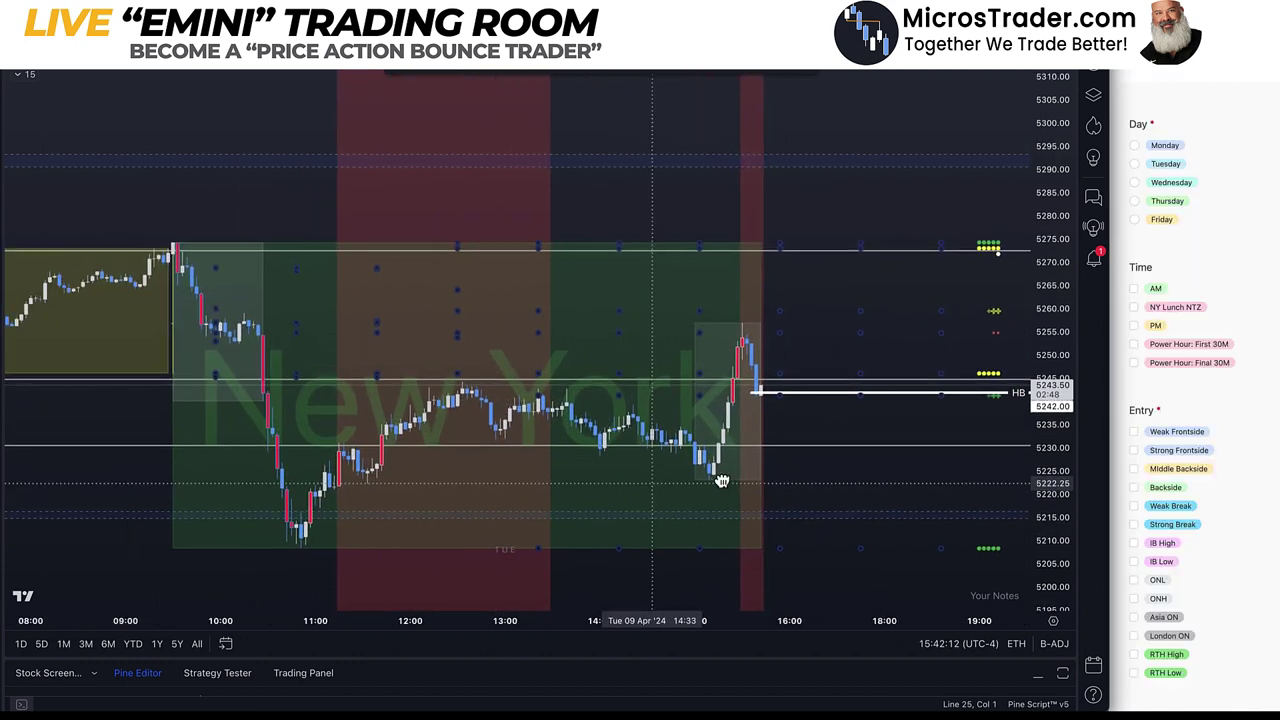
scroll(722, 481, "left", 2)
left_click_drag(915, 118, 911, 143)
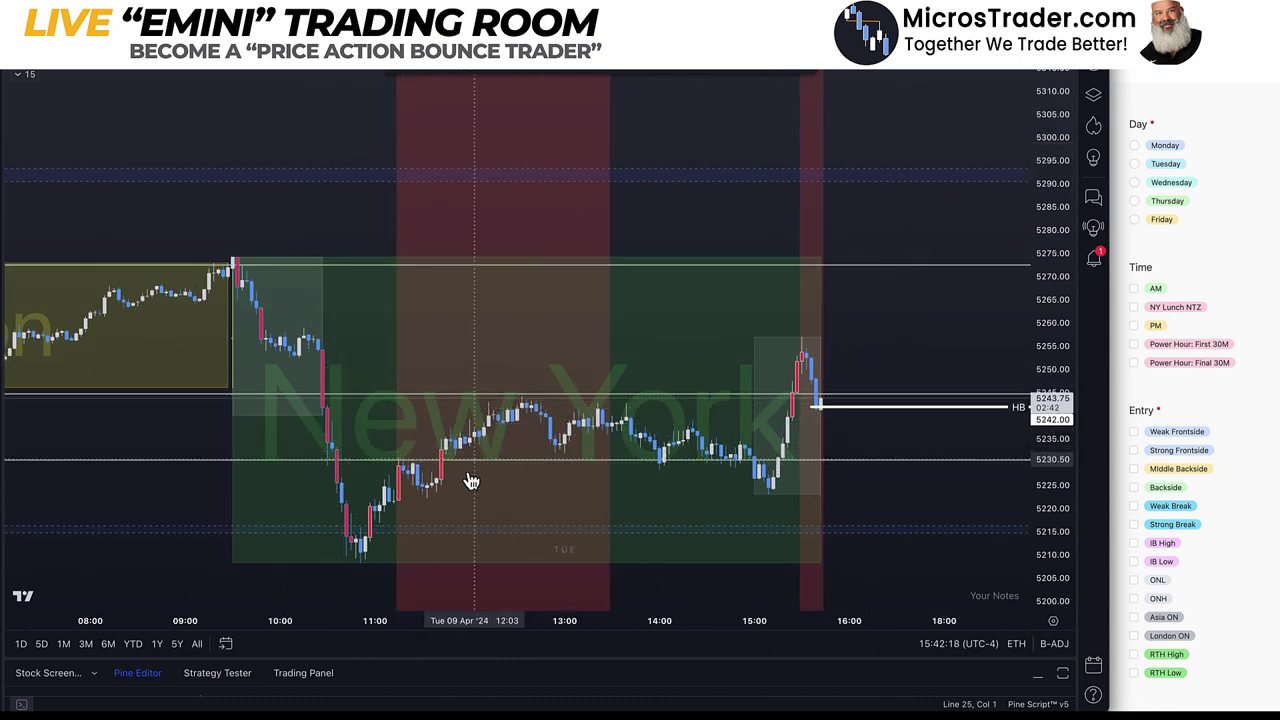
left_click_drag(1054, 558, 1050, 552)
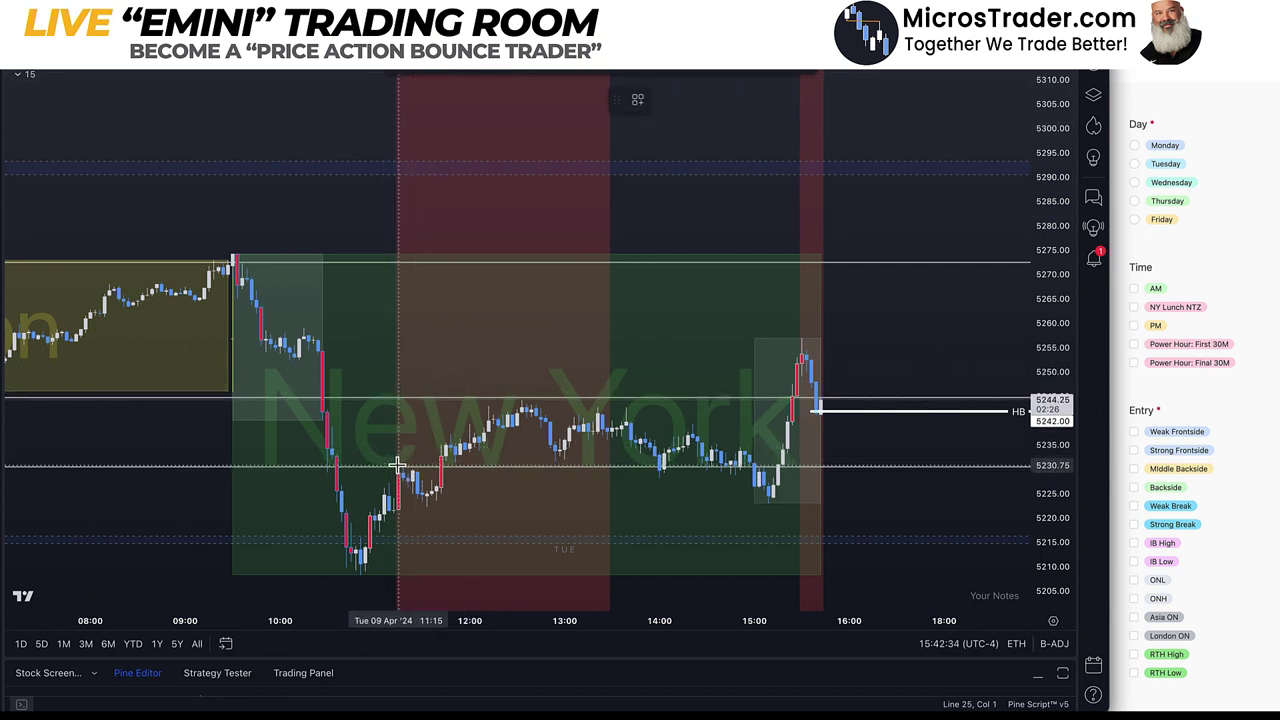
left_click_drag(398, 466, 464, 466)
left_click_drag(1047, 510, 1080, 420)
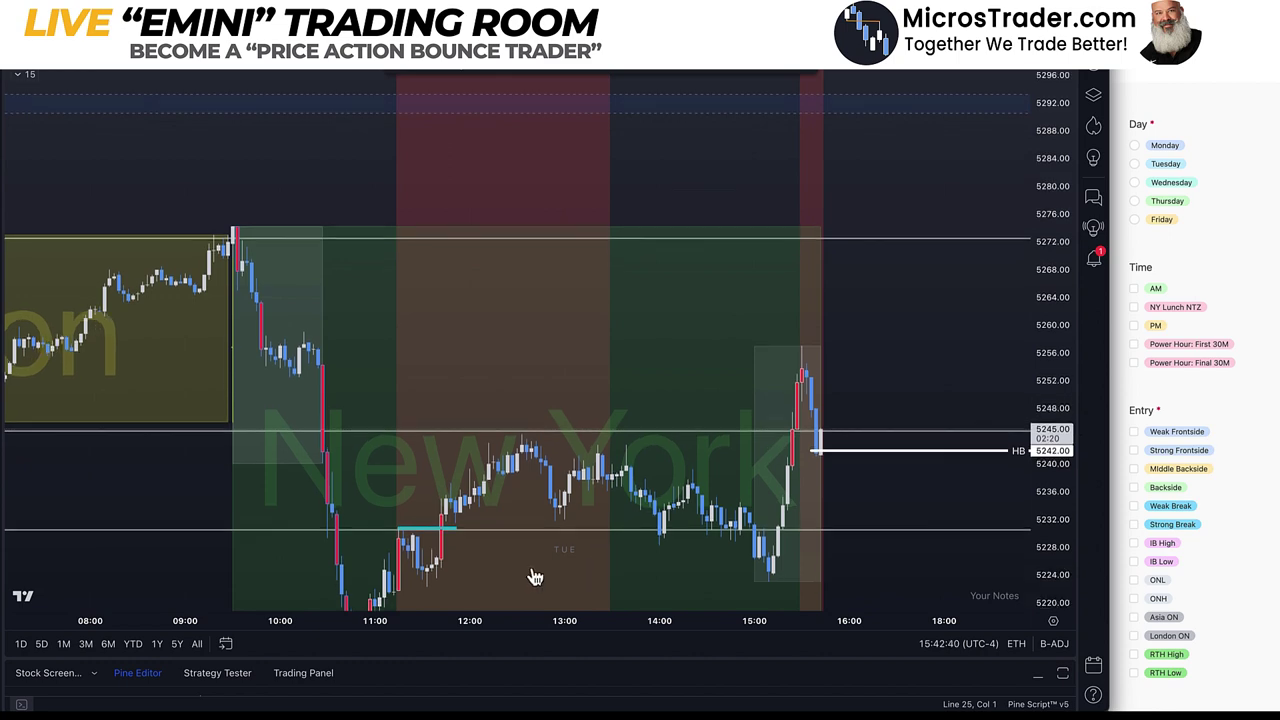
left_click_drag(728, 487, 1068, 295)
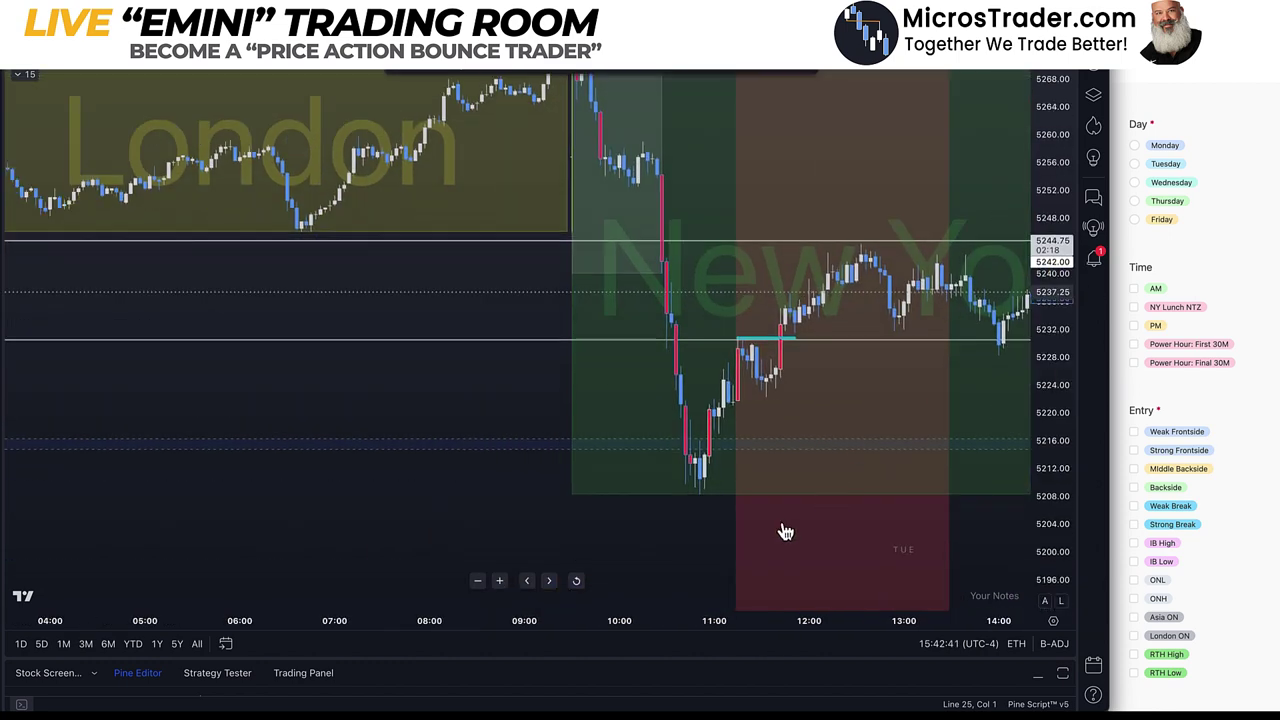
Examine up close the candles around the short horizontal line at the start of the lunch zone.
scroll(760, 470, "left", 2)
scroll(750, 437, "up", 1)
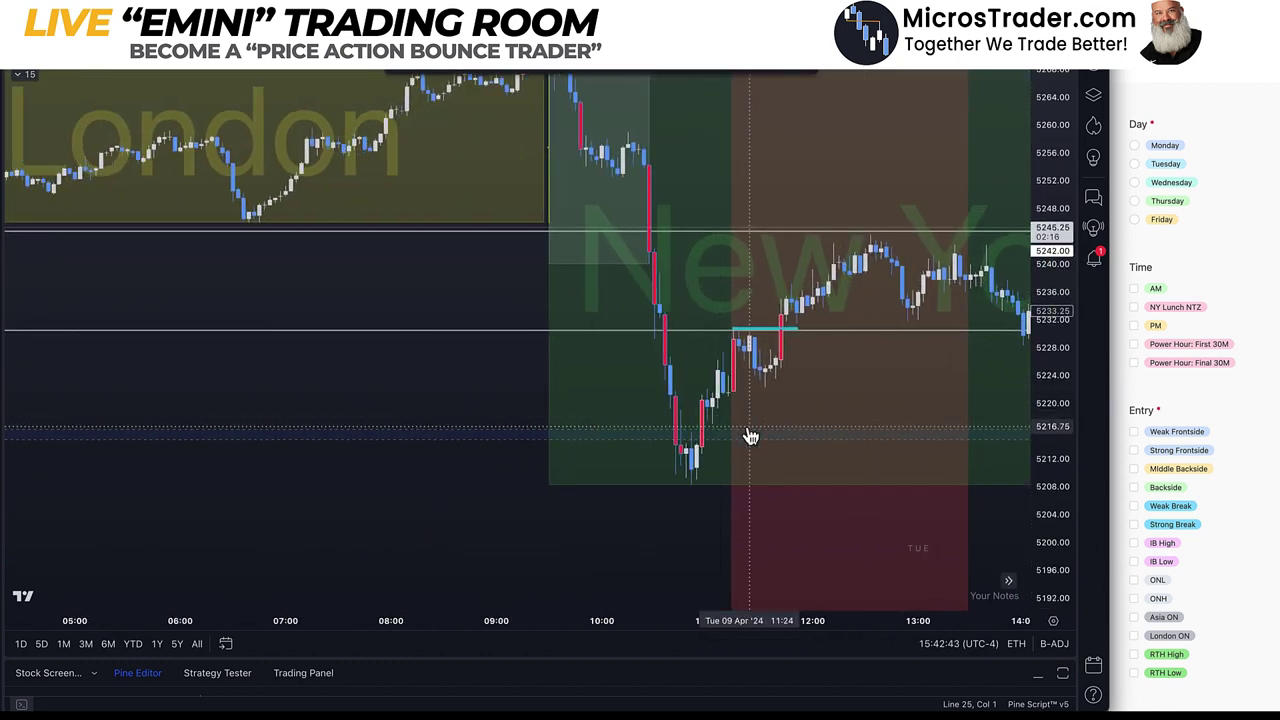
scroll(750, 437, "up", 5)
scroll(752, 410, "up", 1)
left_click_drag(734, 456, 735, 554)
left_click_drag(1064, 422, 1055, 319)
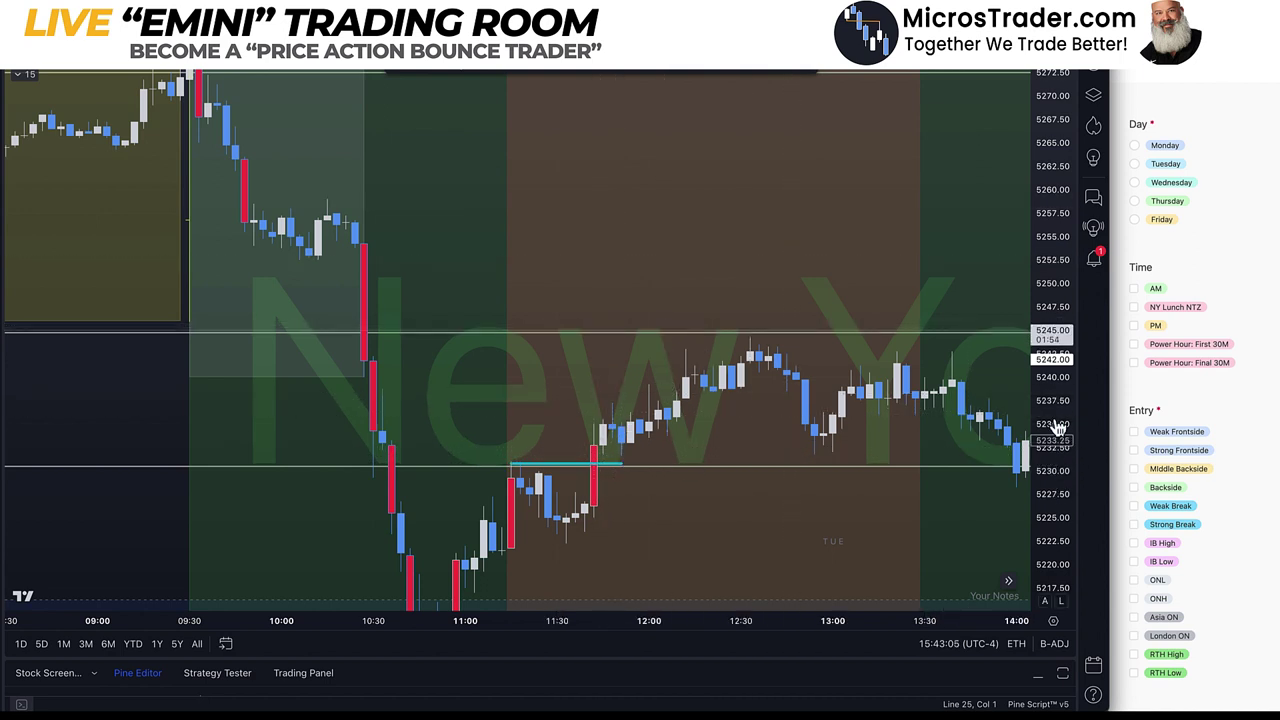
left_click_drag(1057, 428, 1057, 405)
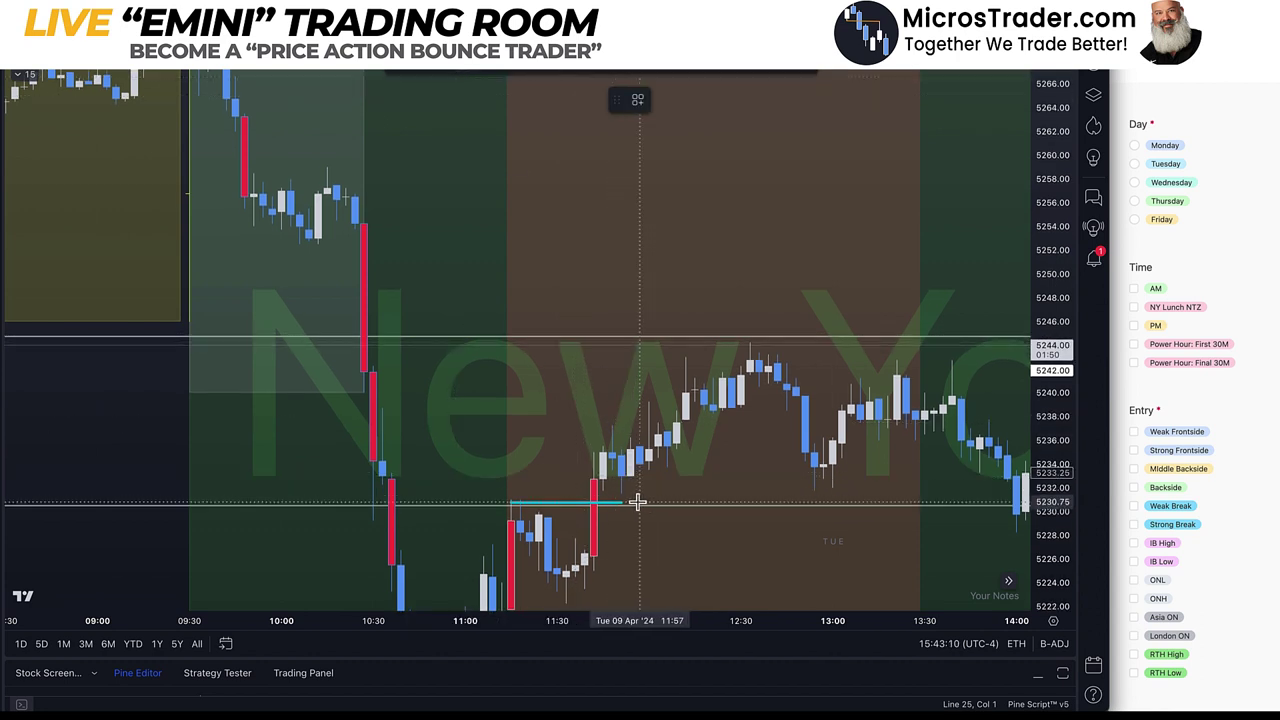
left_click(559, 502, "shift")
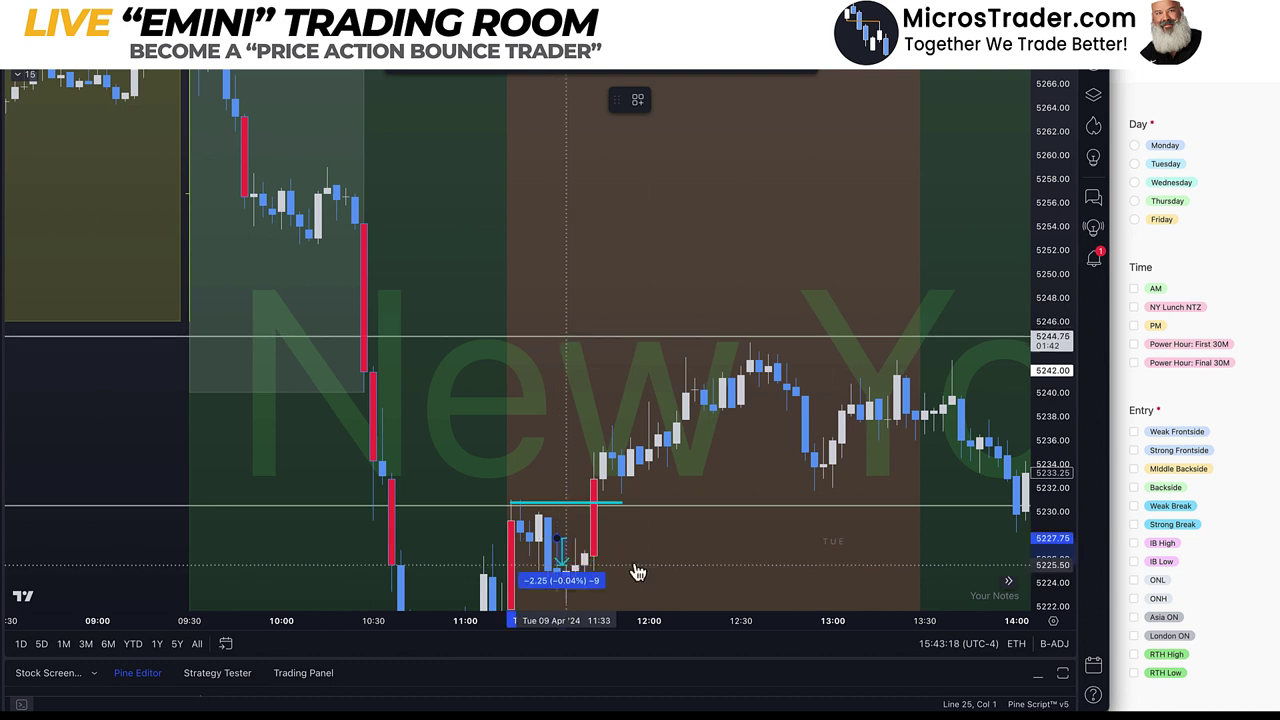
left_click(628, 475)
key("Delete")
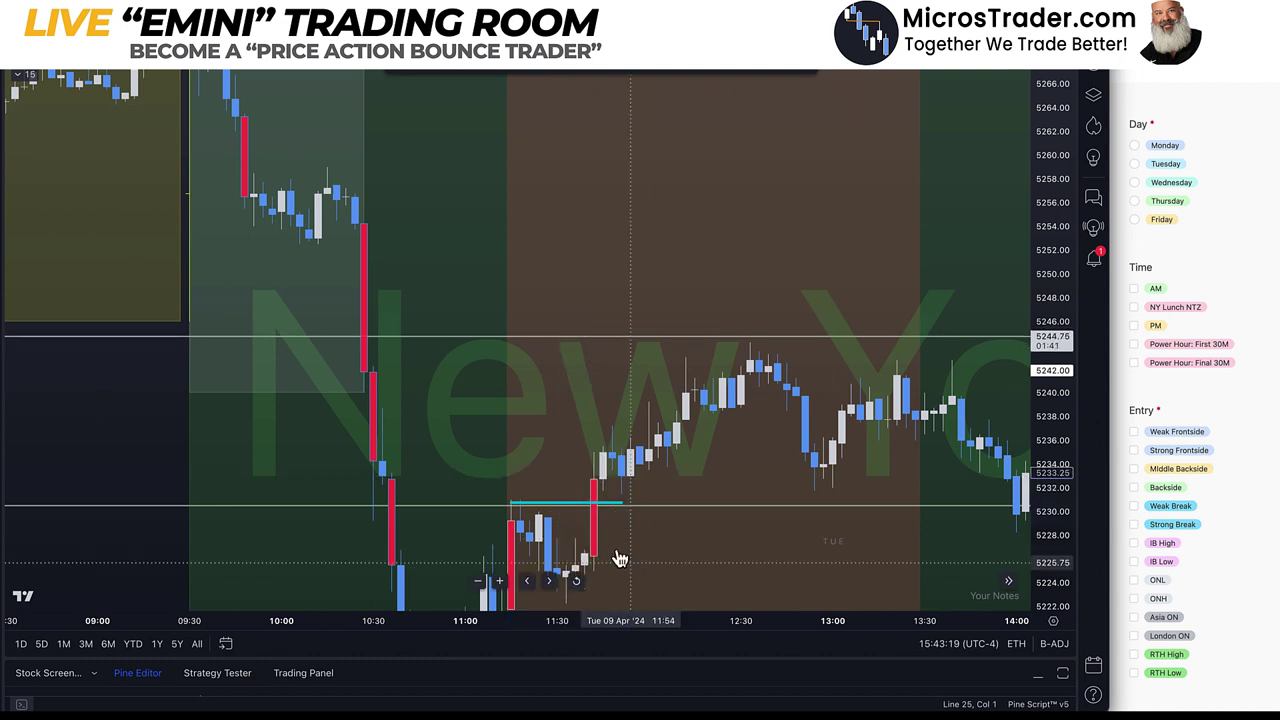
Move the short horizontal line up to 5231.25, starting at 11:18, and pull its end back to 11:51.
left_click(556, 503)
left_click_drag(558, 510, 569, 502)
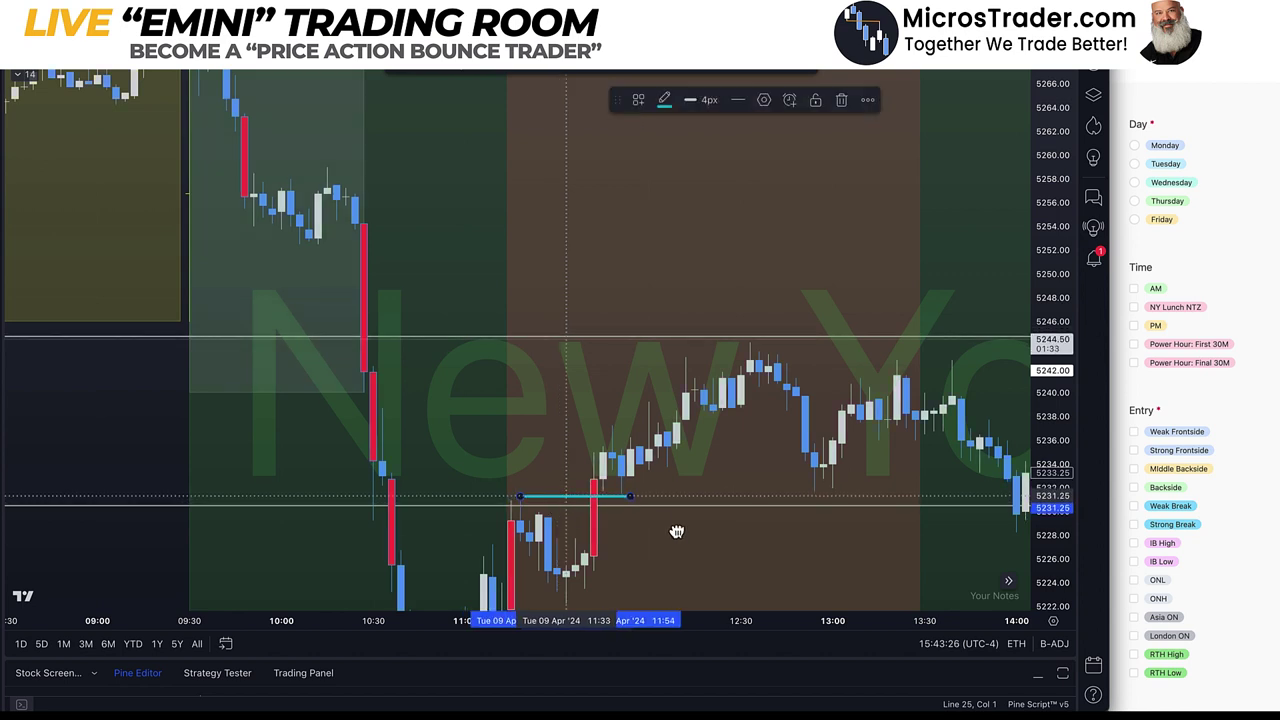
left_click(677, 527)
left_click(629, 503)
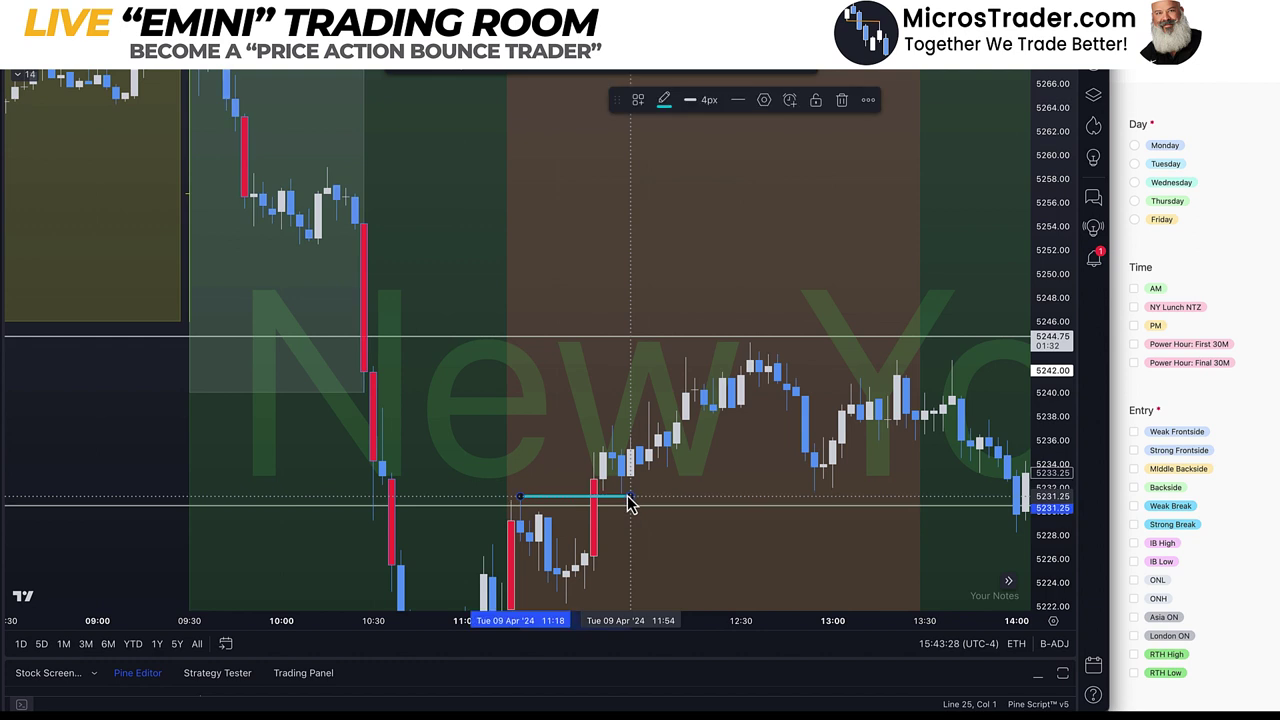
left_click_drag(627, 498, 622, 498)
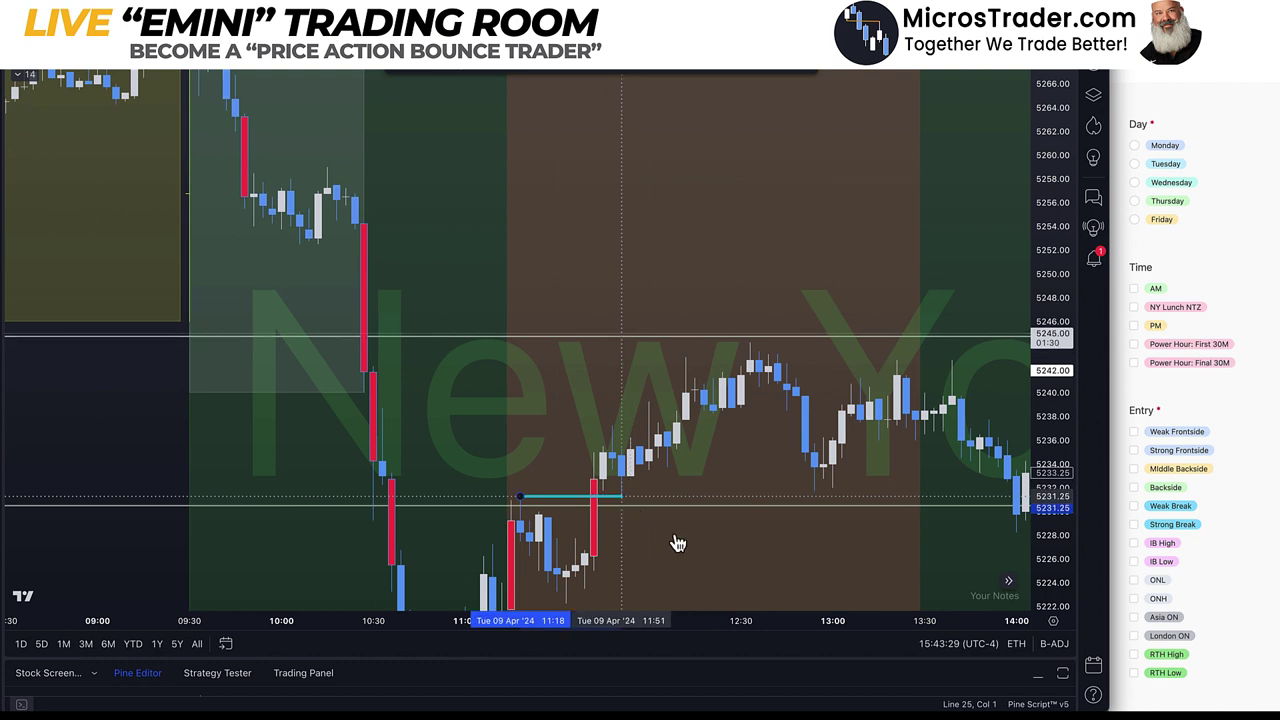
left_click(764, 478)
Add a callout pointing to the short line at 5231.25 with the two-line text "3M BS FVG" and "+ Strong Level".
left_click_drag(1034, 248, 1034, 264)
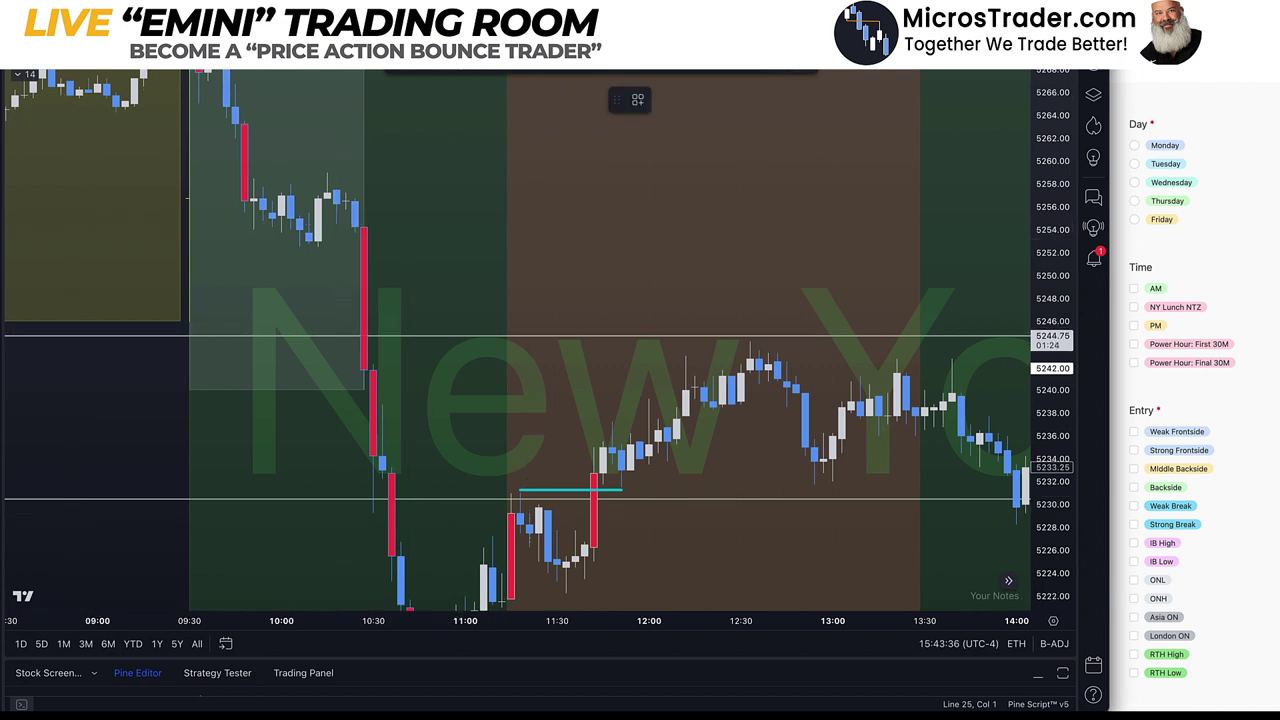
left_click(547, 490)
left_click(374, 332)
left_click_drag(374, 332, 374, 332)
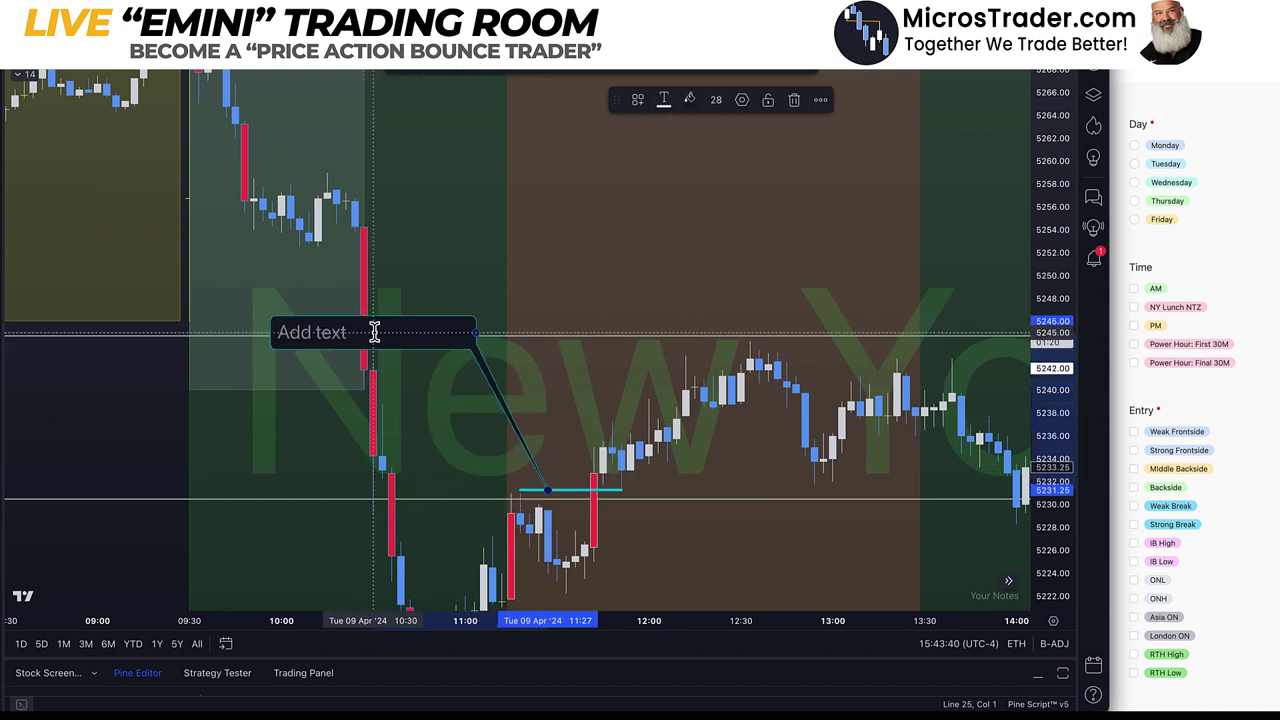
type("3")
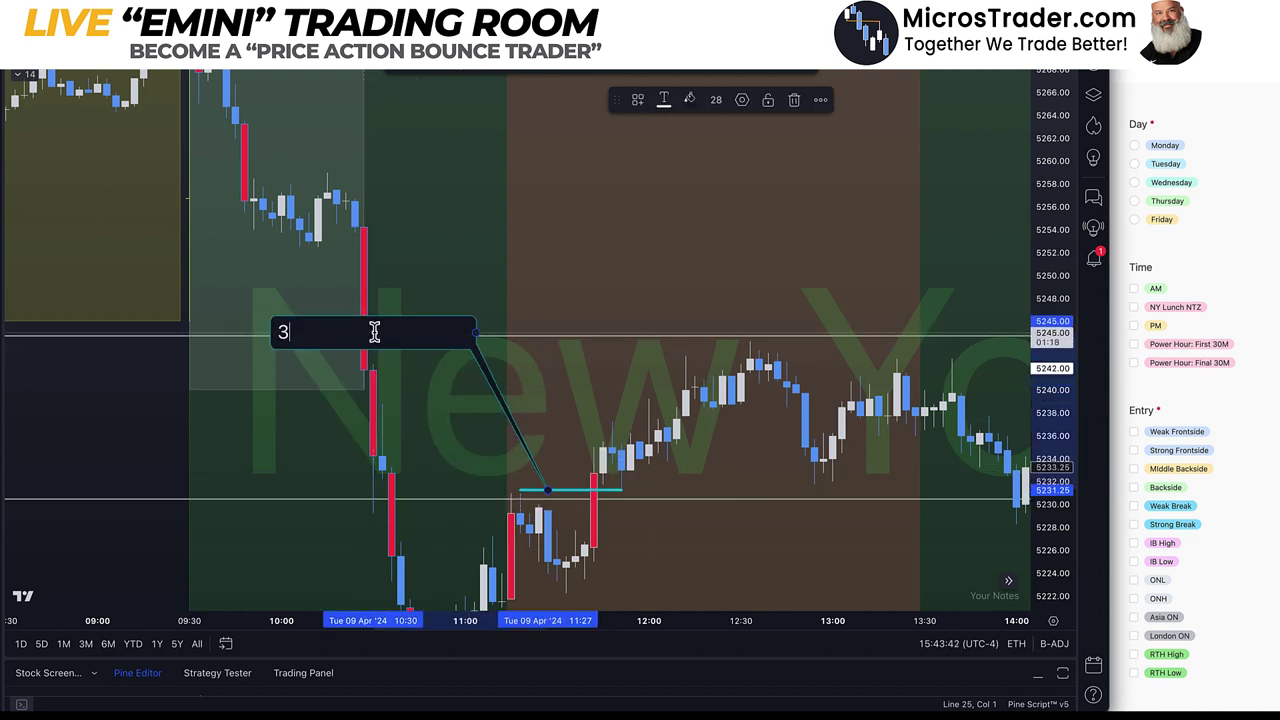
type("M BS FVG")
key("Return")
type("+ Strong Level")
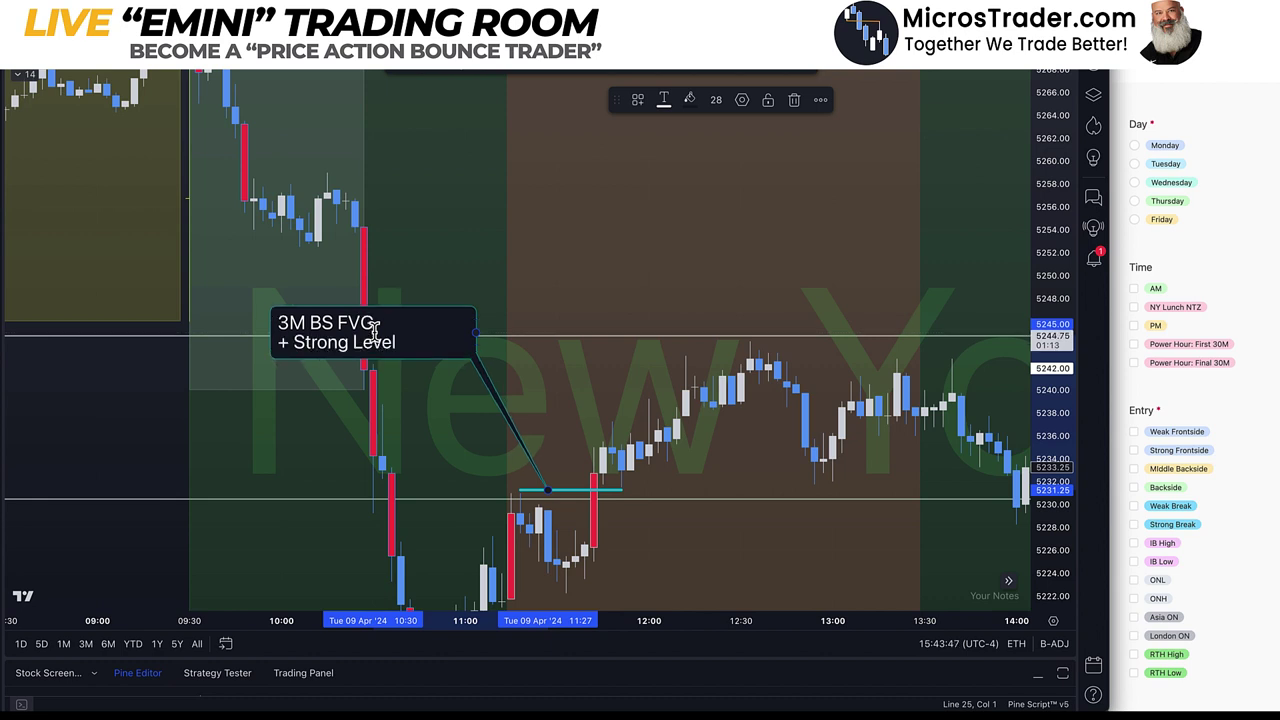
left_click(643, 374)
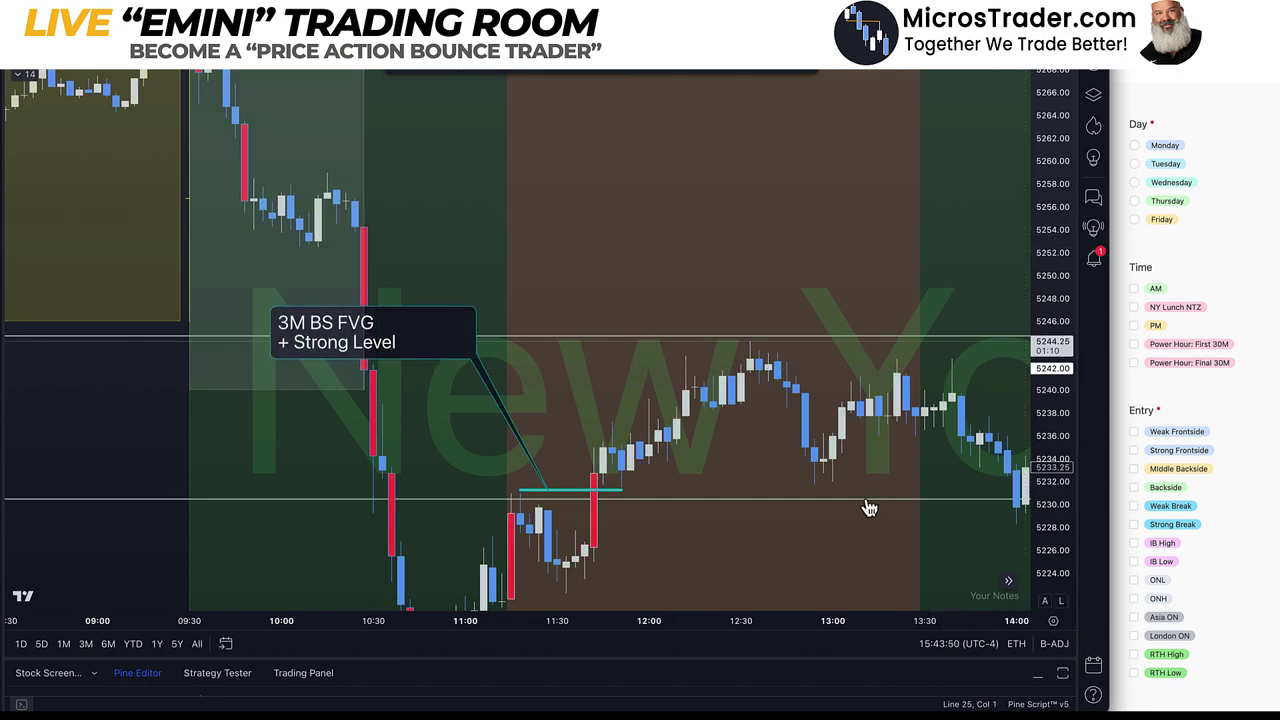
Fill in the trade form with day Tuesday, time NY Lunch NTZ and entry Backside.
left_click_drag(651, 417, 565, 323)
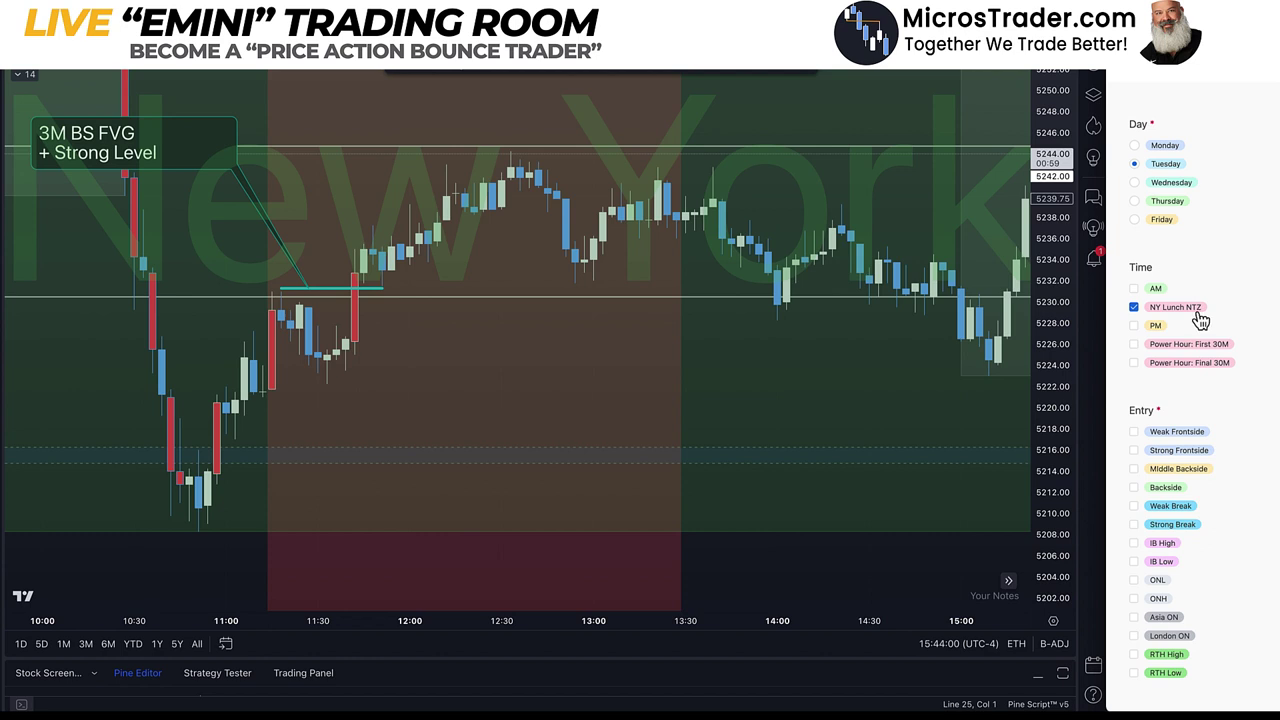
scroll(1200, 318, "down", 1)
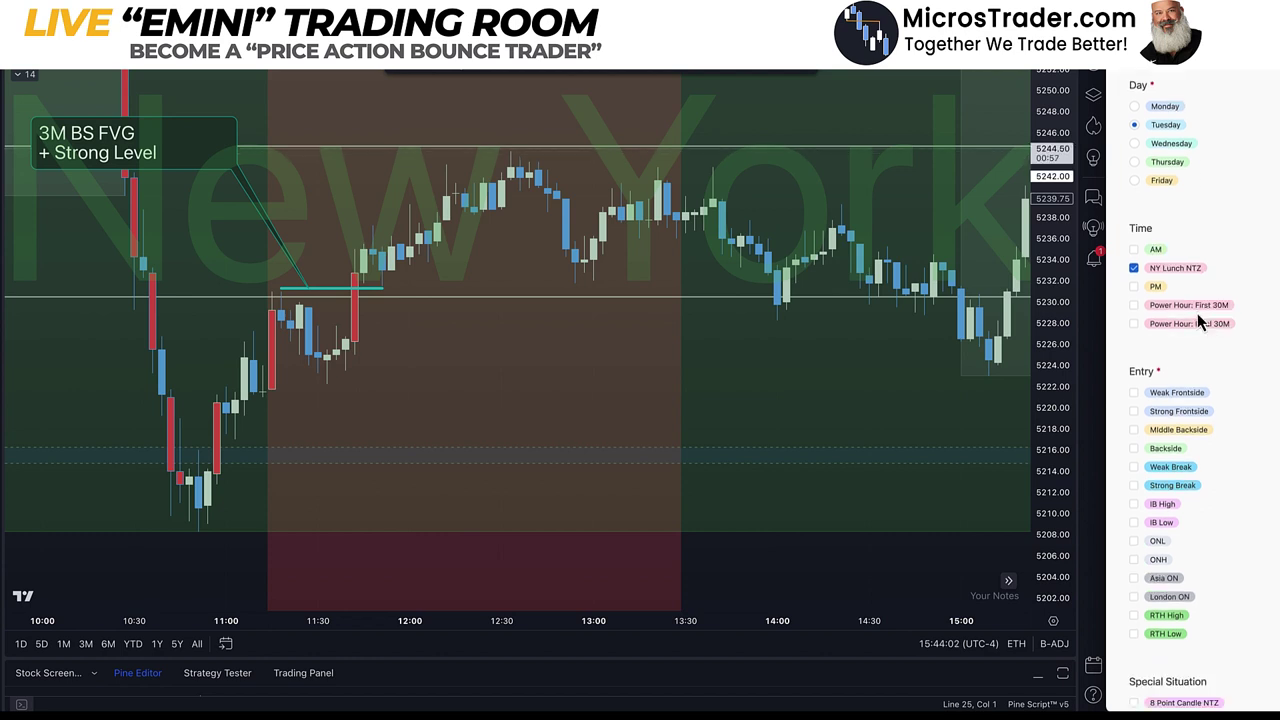
scroll(1197, 313, "down", 1)
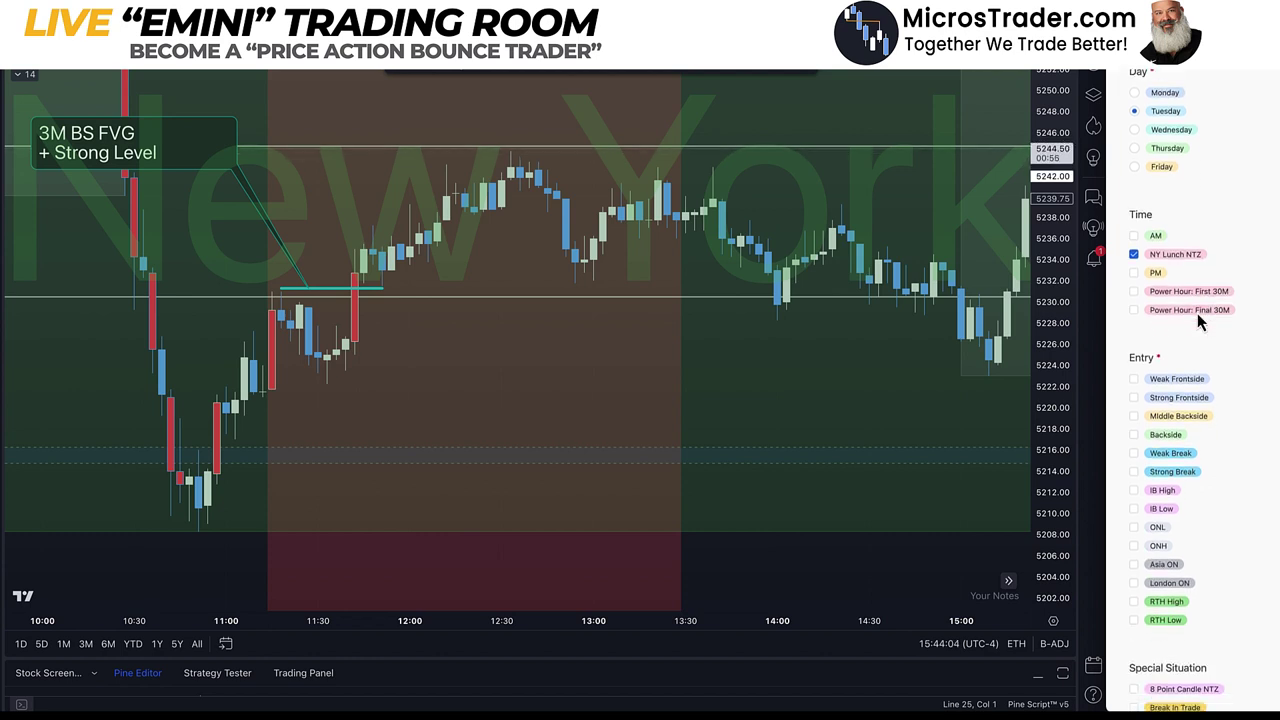
scroll(1200, 320, "down", 2)
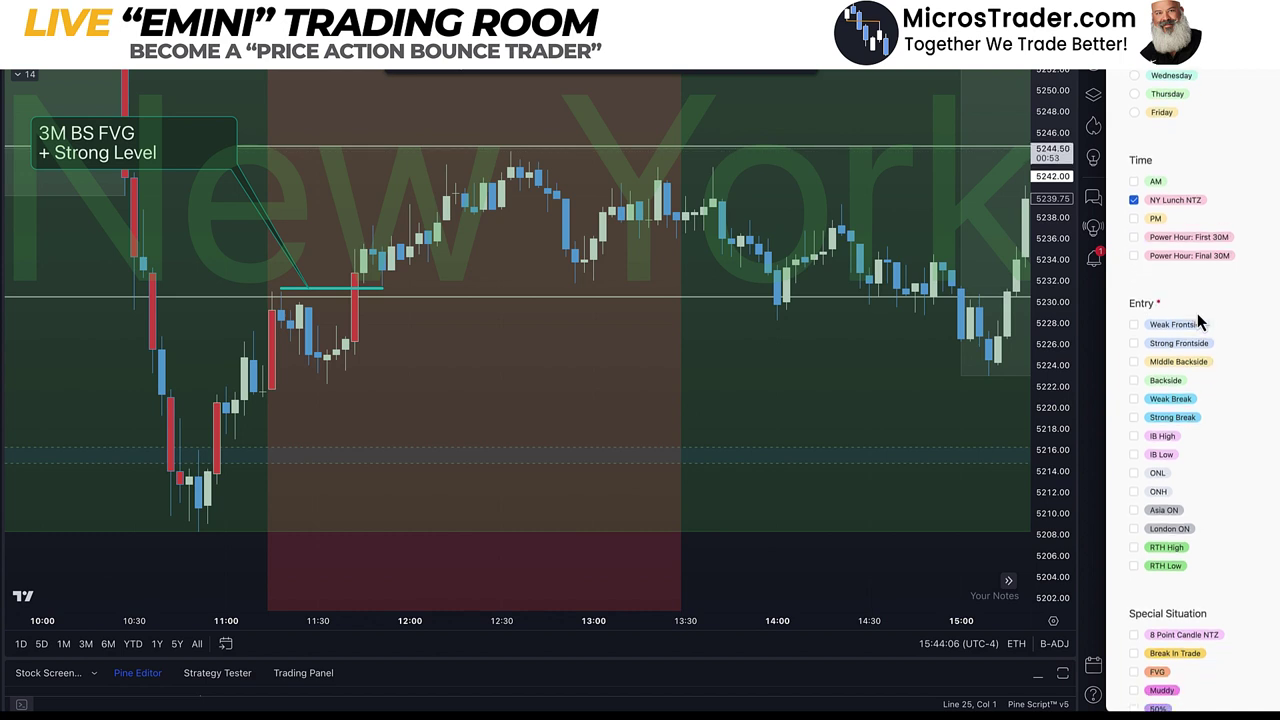
left_click(1170, 345)
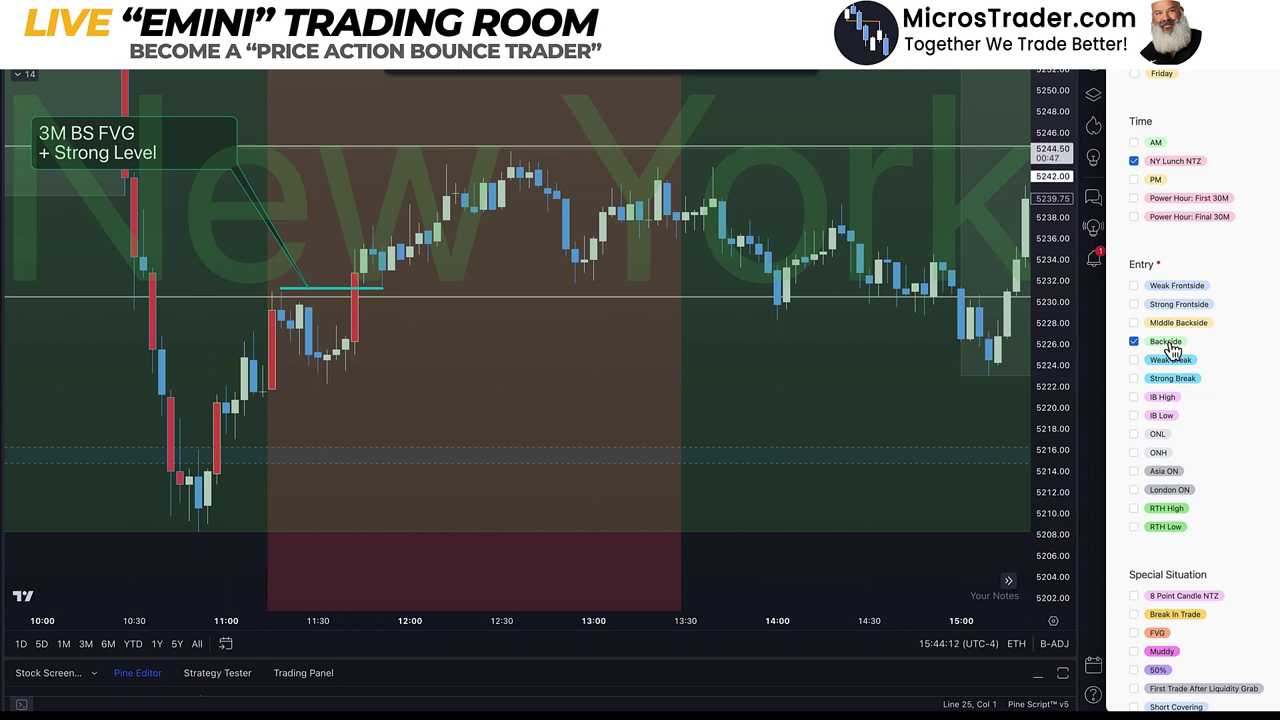
Mark Wick as the better entry and Touch N Go as the PX in the trade form.
scroll(1170, 350, "down", 5)
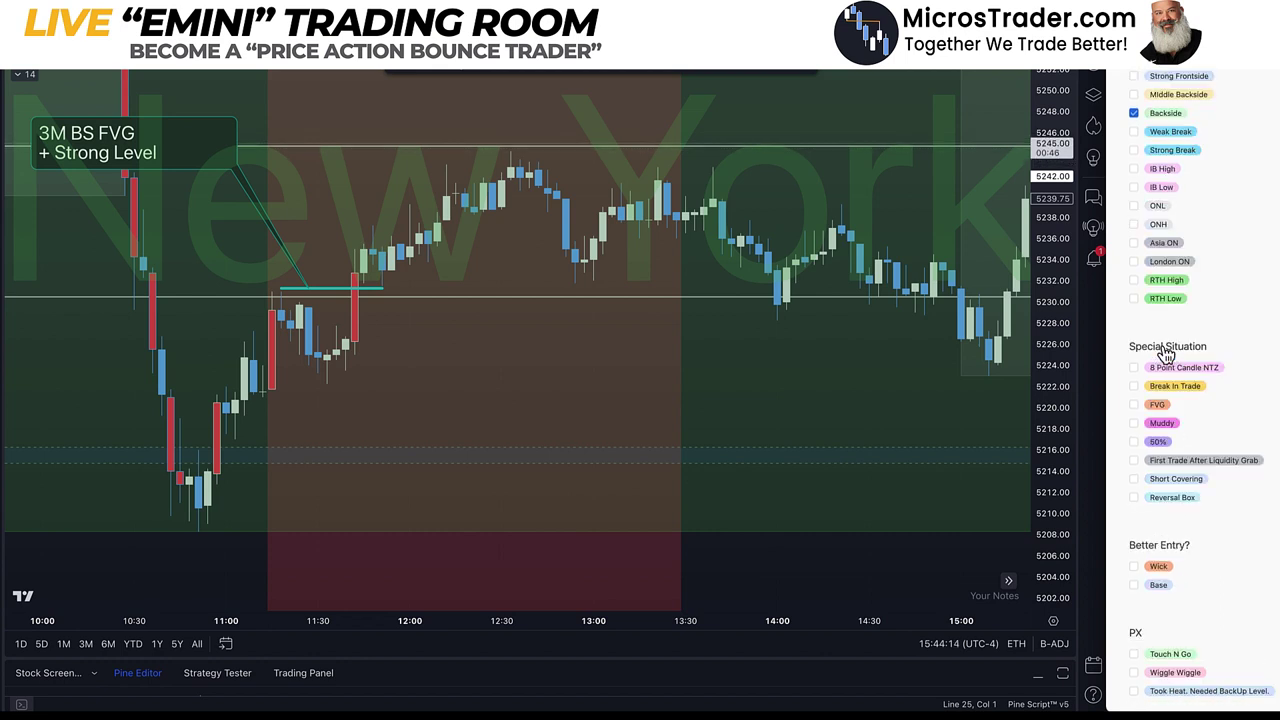
scroll(1163, 355, "down", 1)
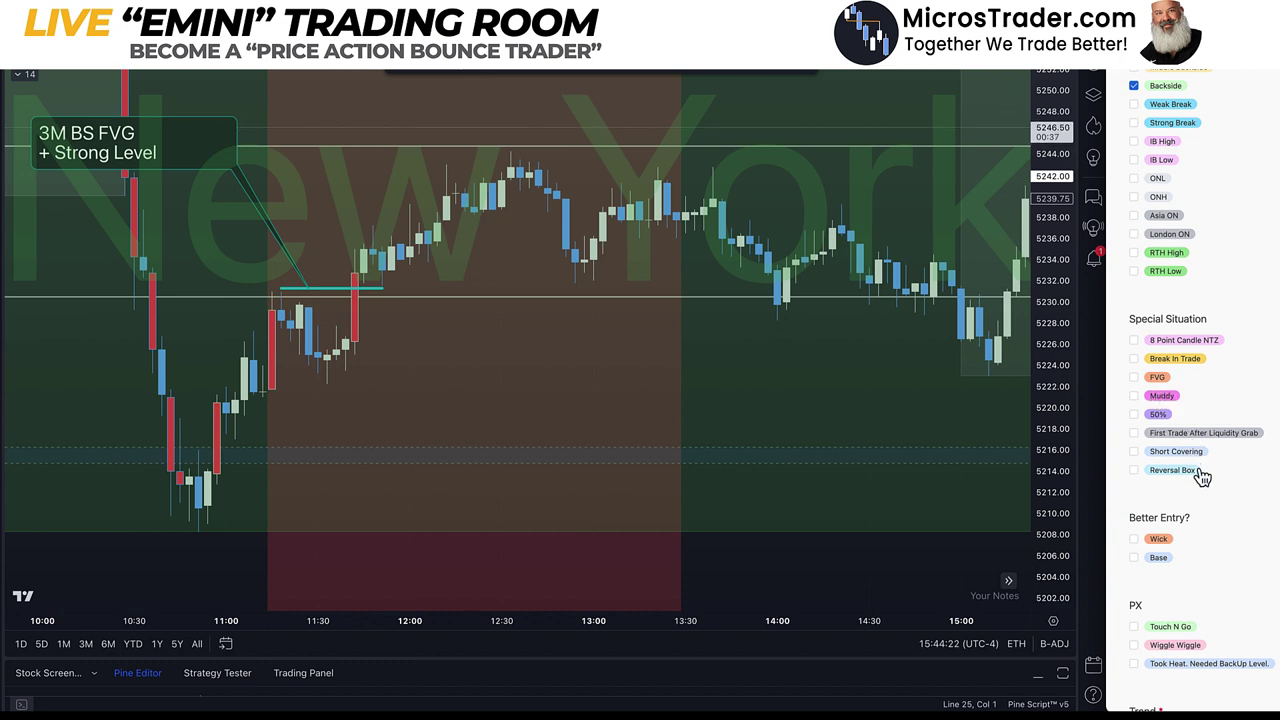
scroll(1180, 540, "down", 1)
left_click(1158, 506)
scroll(1232, 542, "down", 2)
scroll(1232, 542, "down", 2)
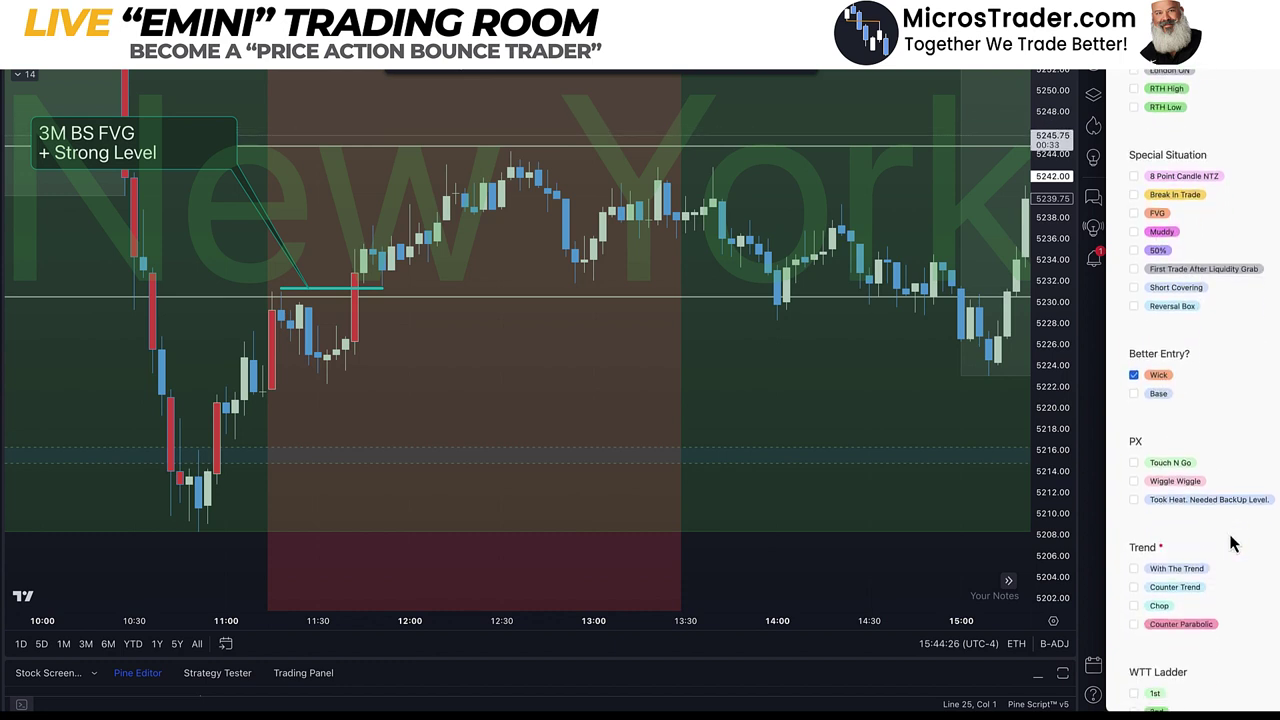
left_click(1166, 450)
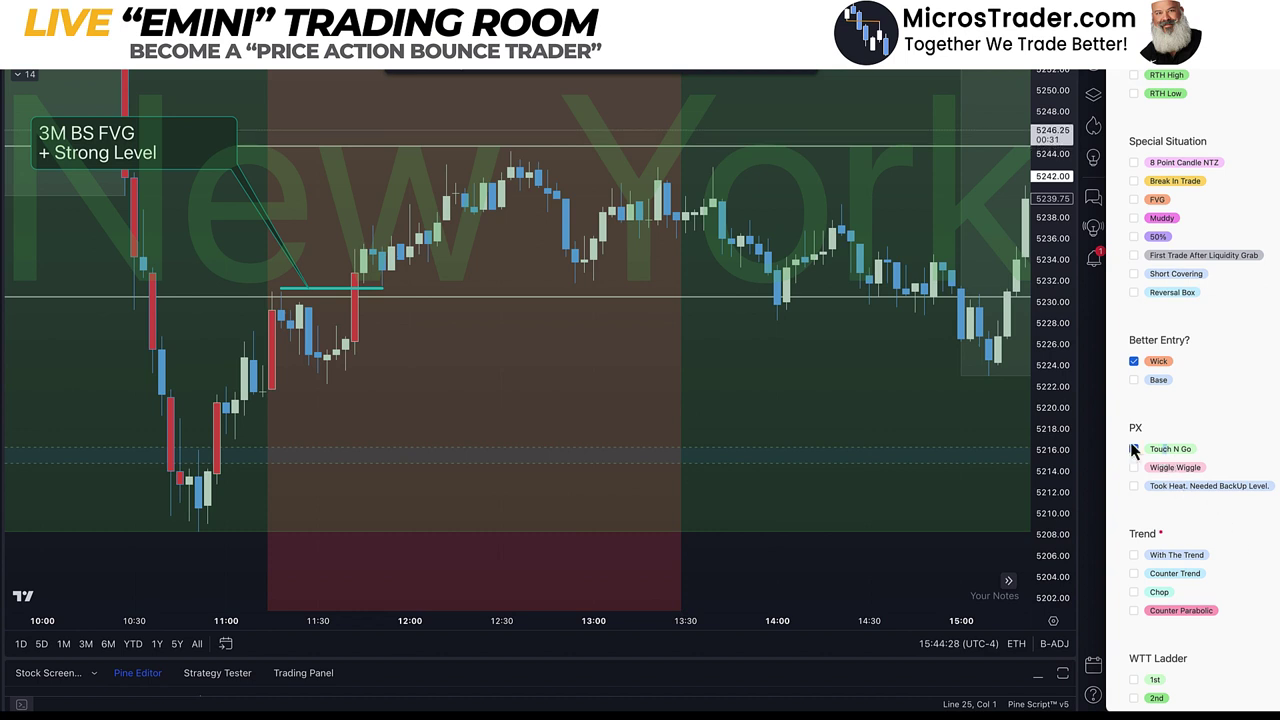
Set the trend to With The Trend and the WTT Ladder to only 3rd.
scroll(1188, 522, "down", 2)
left_click(1176, 494)
scroll(1172, 520, "down", 3)
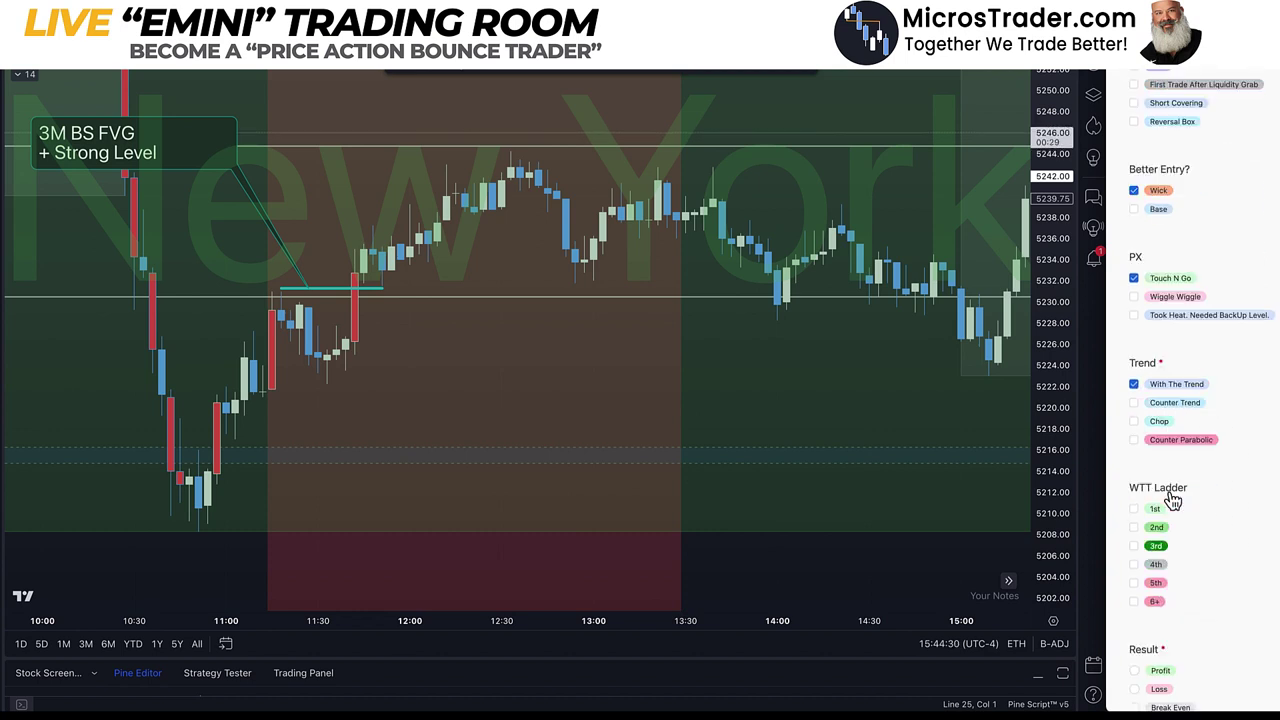
left_click(1157, 529)
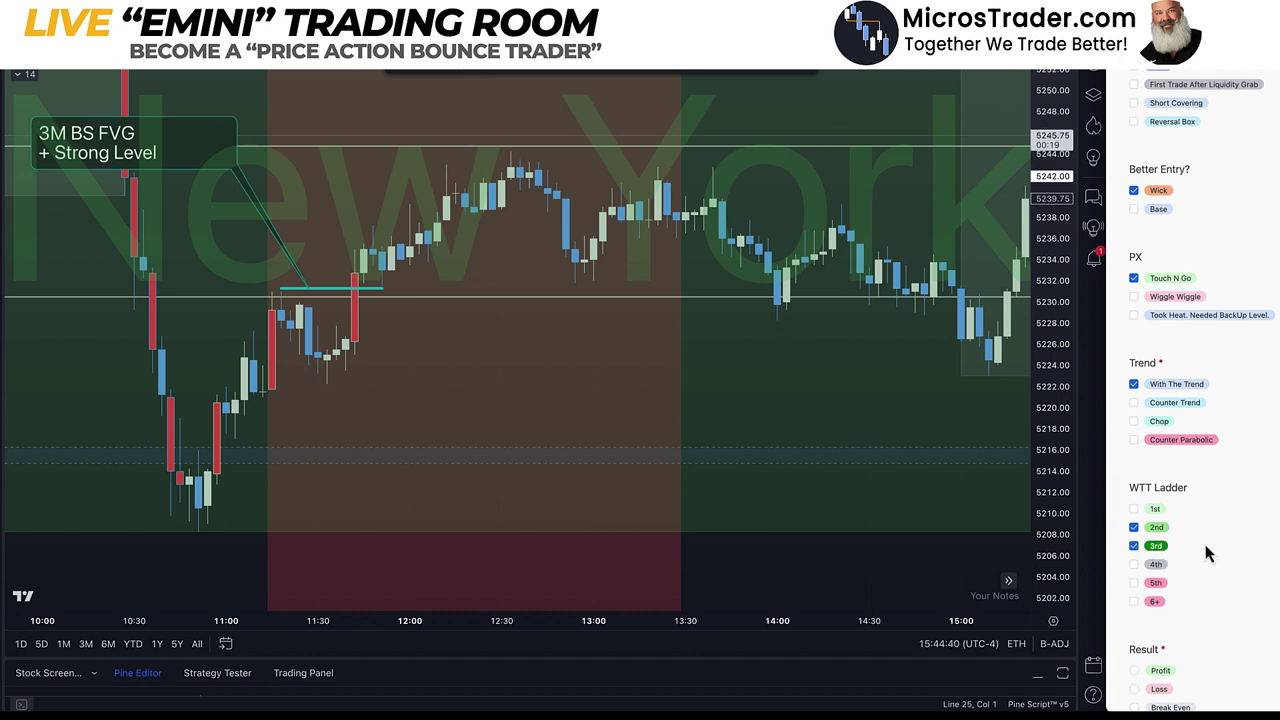
left_click(1134, 528)
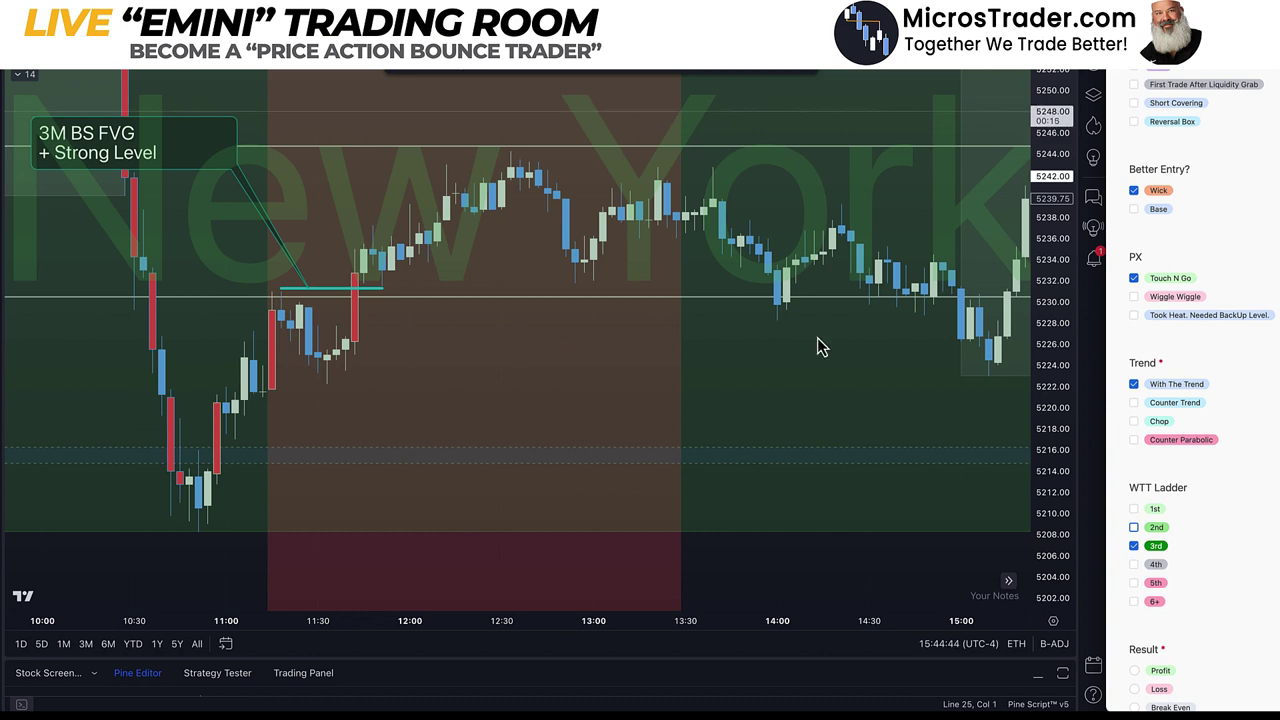
Record the result as Profit and answer Yes for 5 Point PLUS Runner Potential.
scroll(1165, 590, "down", 4)
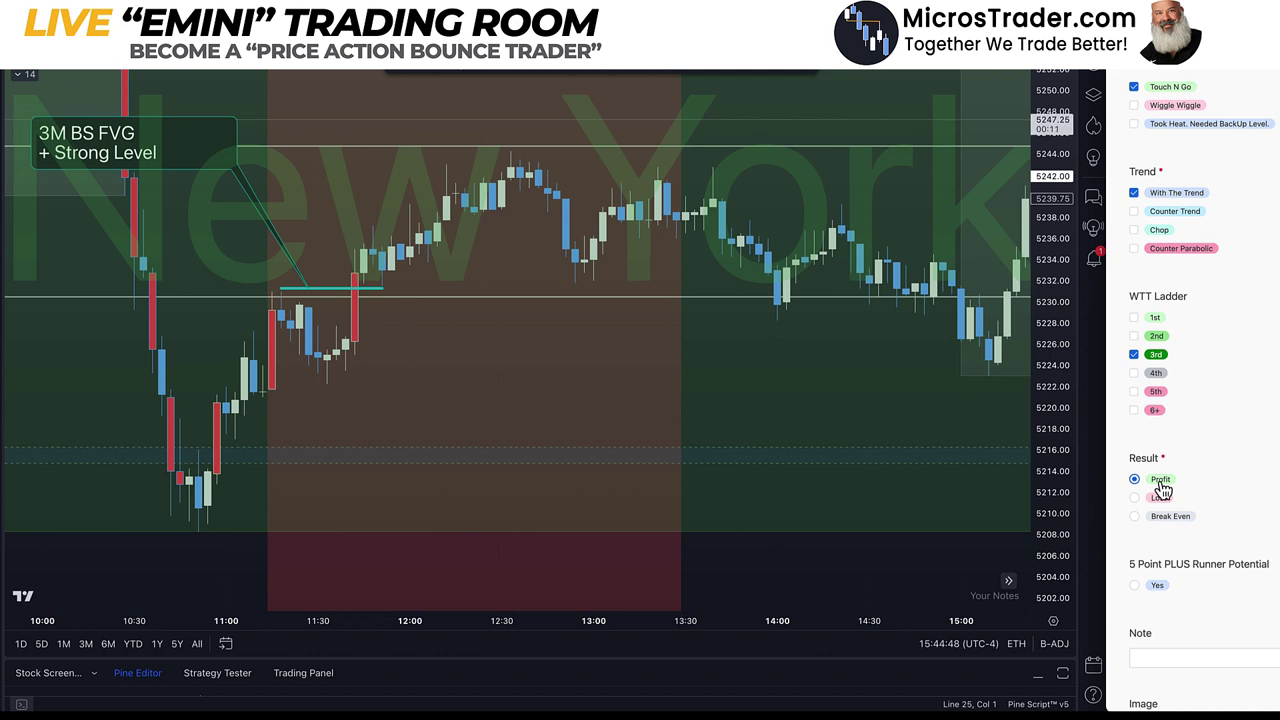
scroll(1162, 489, "down", 2)
scroll(1162, 489, "down", 1)
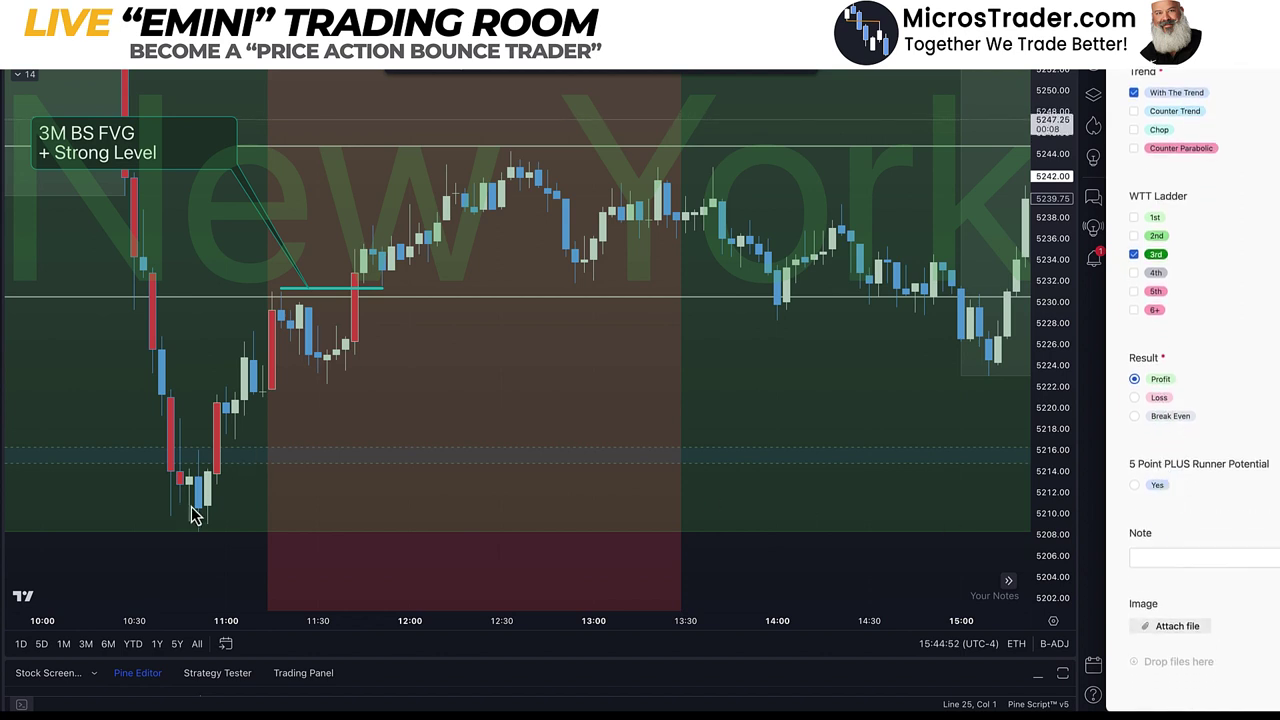
left_click(1158, 487)
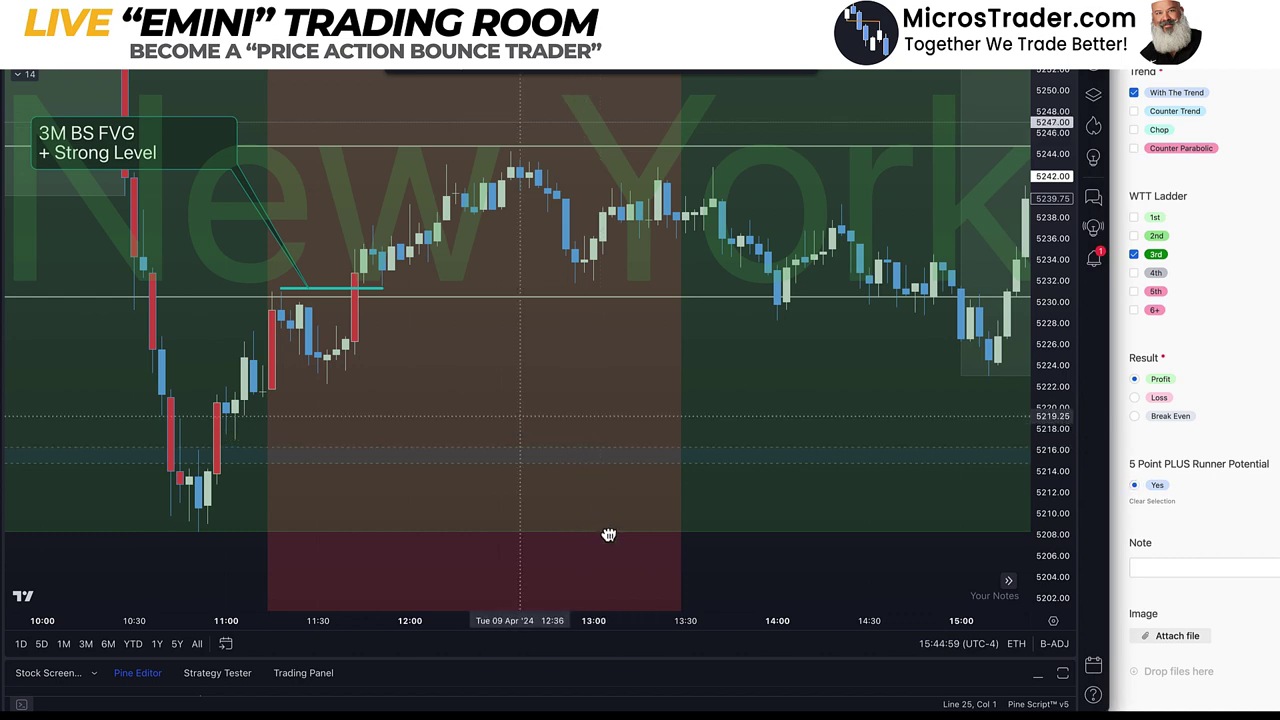
Reposition the callout above the short line, clear of the falling candles, with the whole lunch zone in view.
left_click_drag(629, 549, 678, 560)
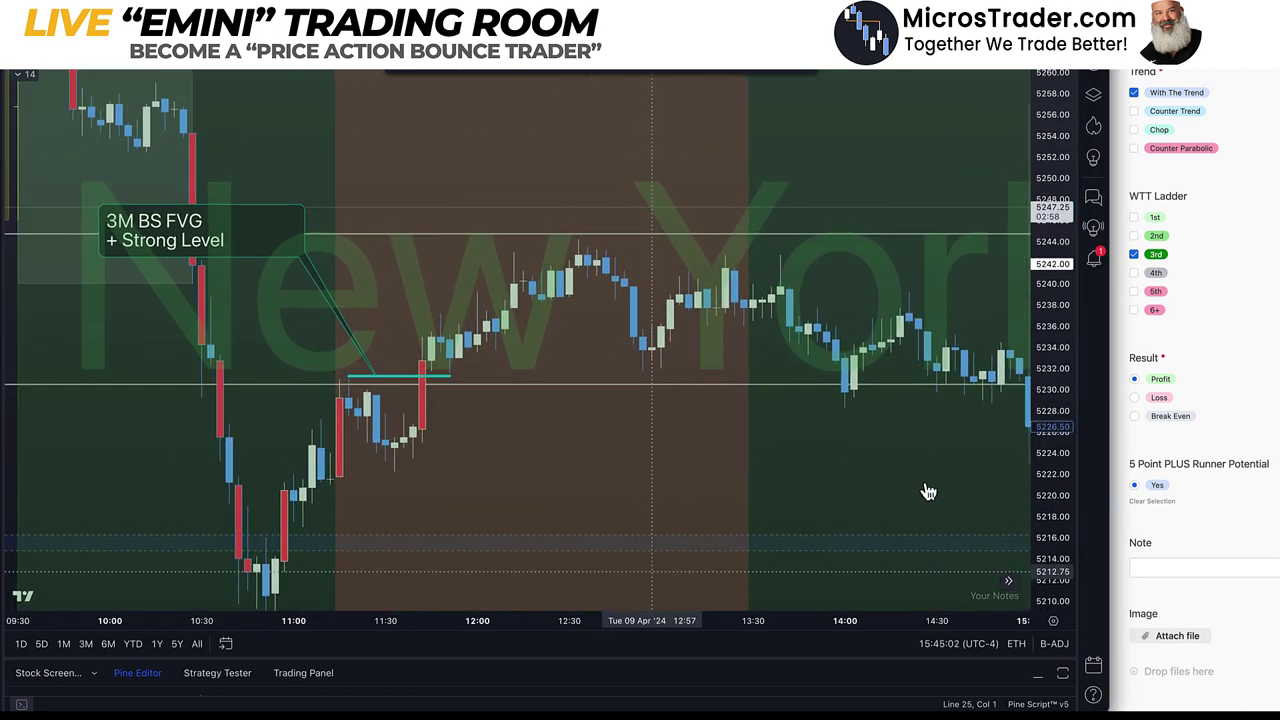
left_click_drag(1087, 345, 1088, 381)
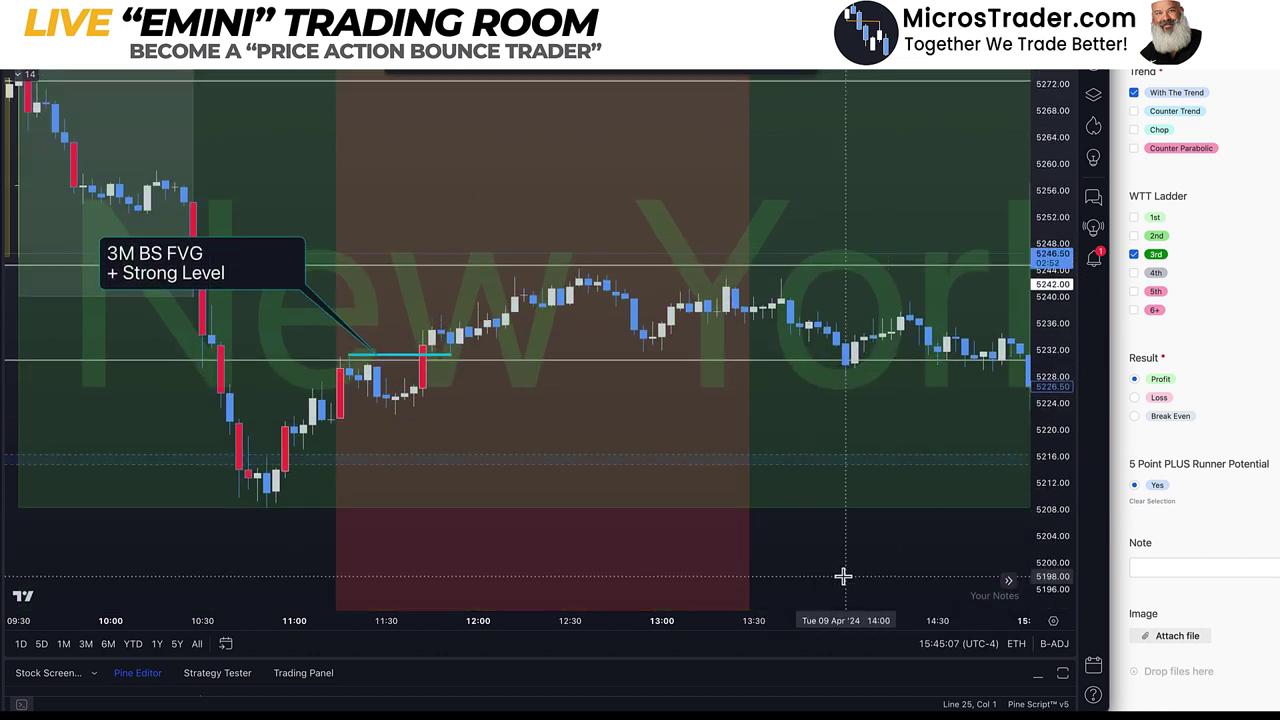
left_click(291, 245)
left_click_drag(291, 245, 456, 220)
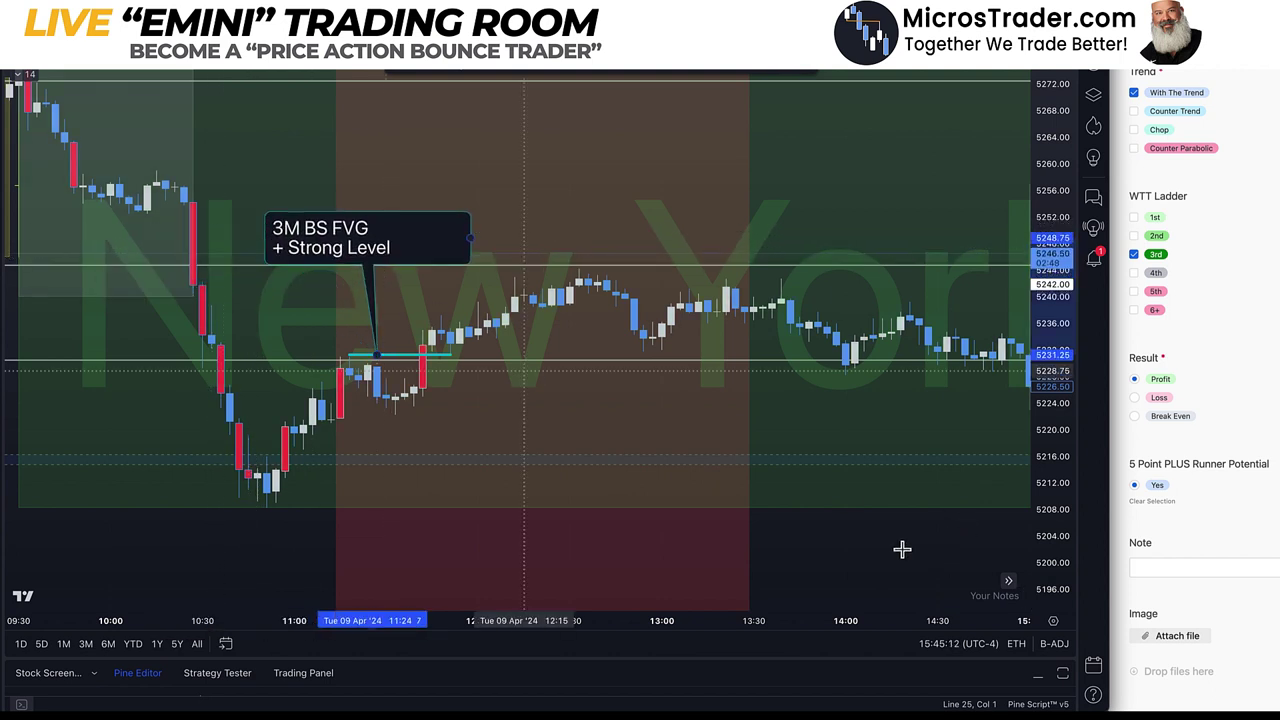
Capture a screenshot of the chart area around the lunch zone and attach it to the form's image field.
key("super+shift+5")
left_click_drag(863, 517, 816, 455)
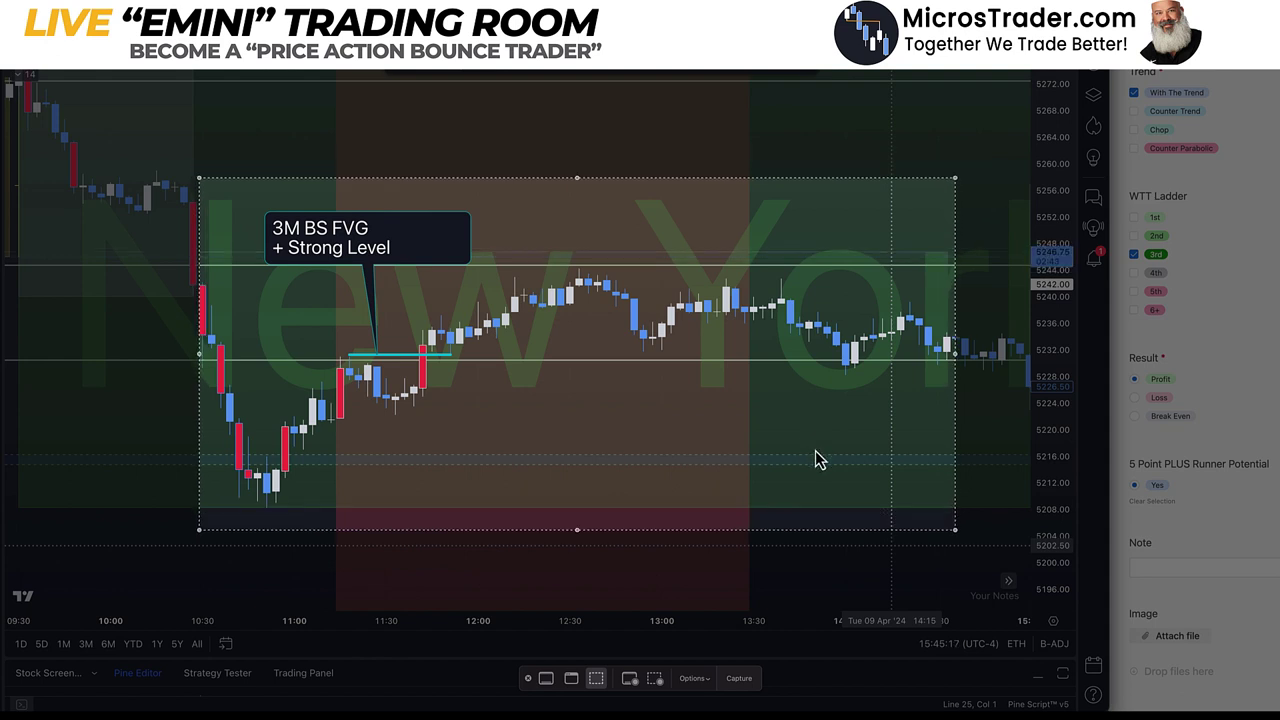
left_click(739, 678)
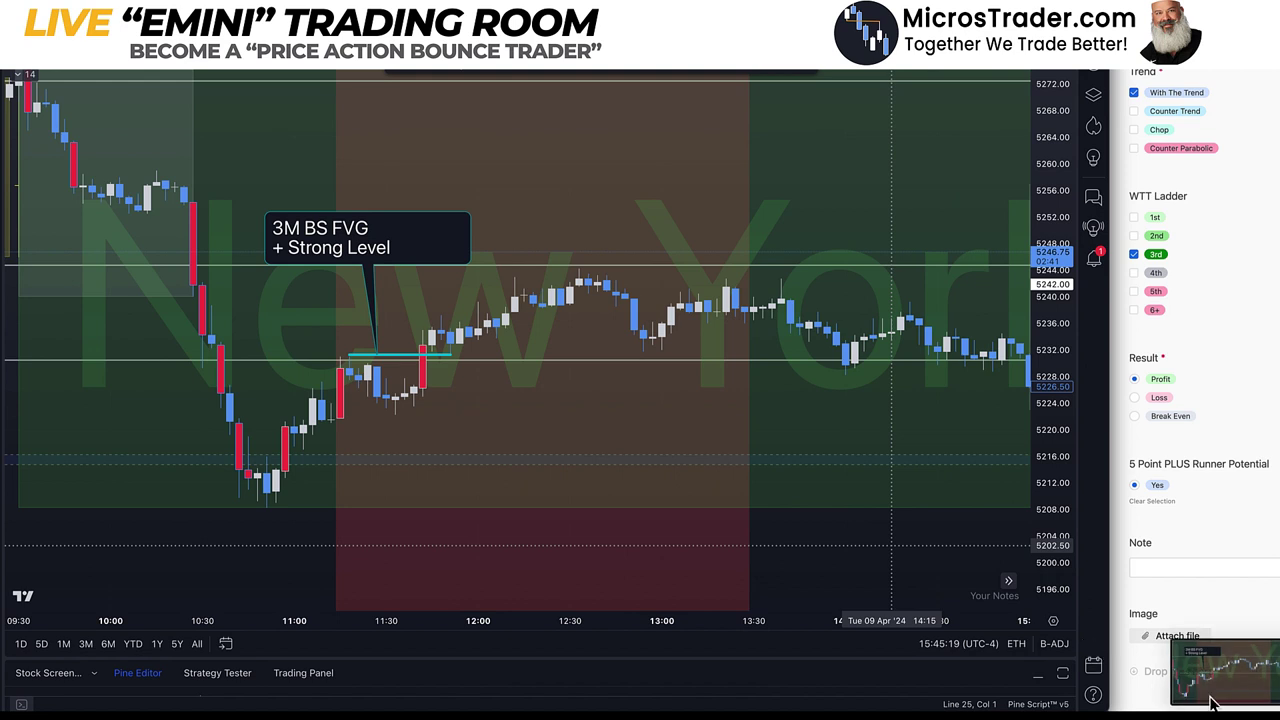
mouse_move(1195, 668)
left_mouse_down()
mouse_move(1205, 598)
mouse_move(1175, 675)
left_mouse_up()
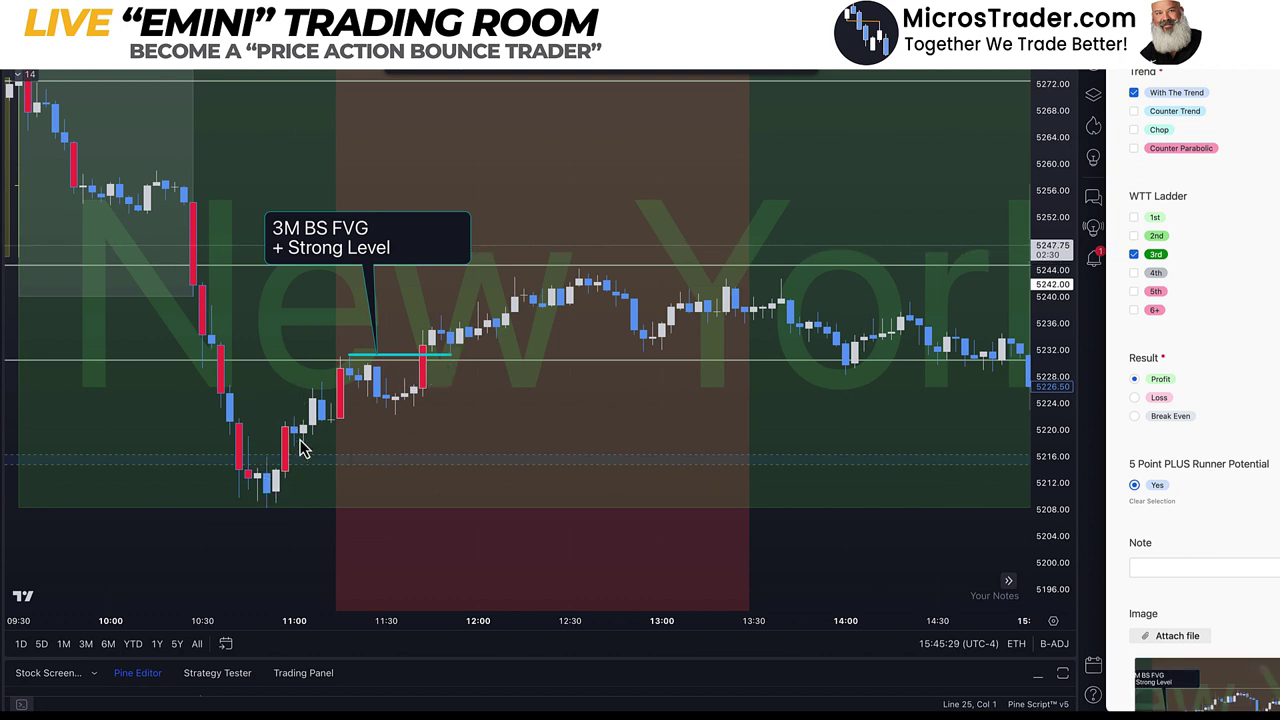
Delete the "3M BS FVG + Strong Level" callout from the chart and submit the trade form.
left_click(385, 255)
key("Delete")
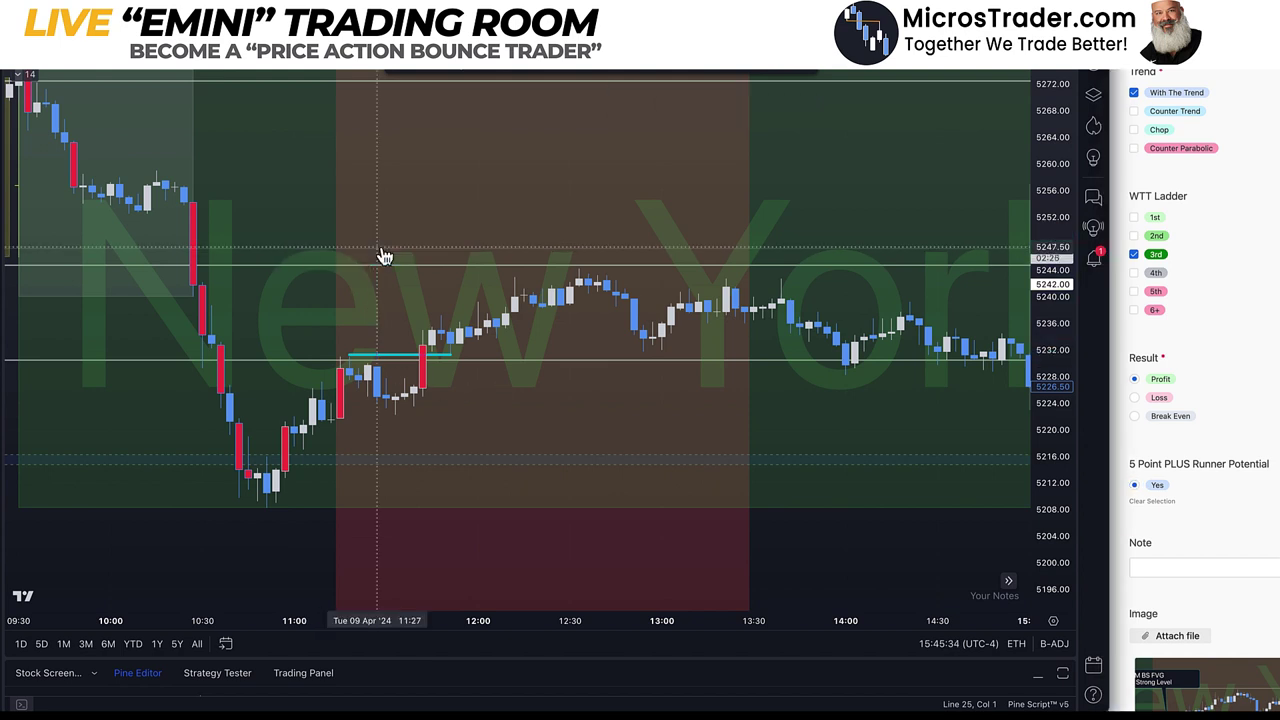
scroll(1150, 430, "down", 3)
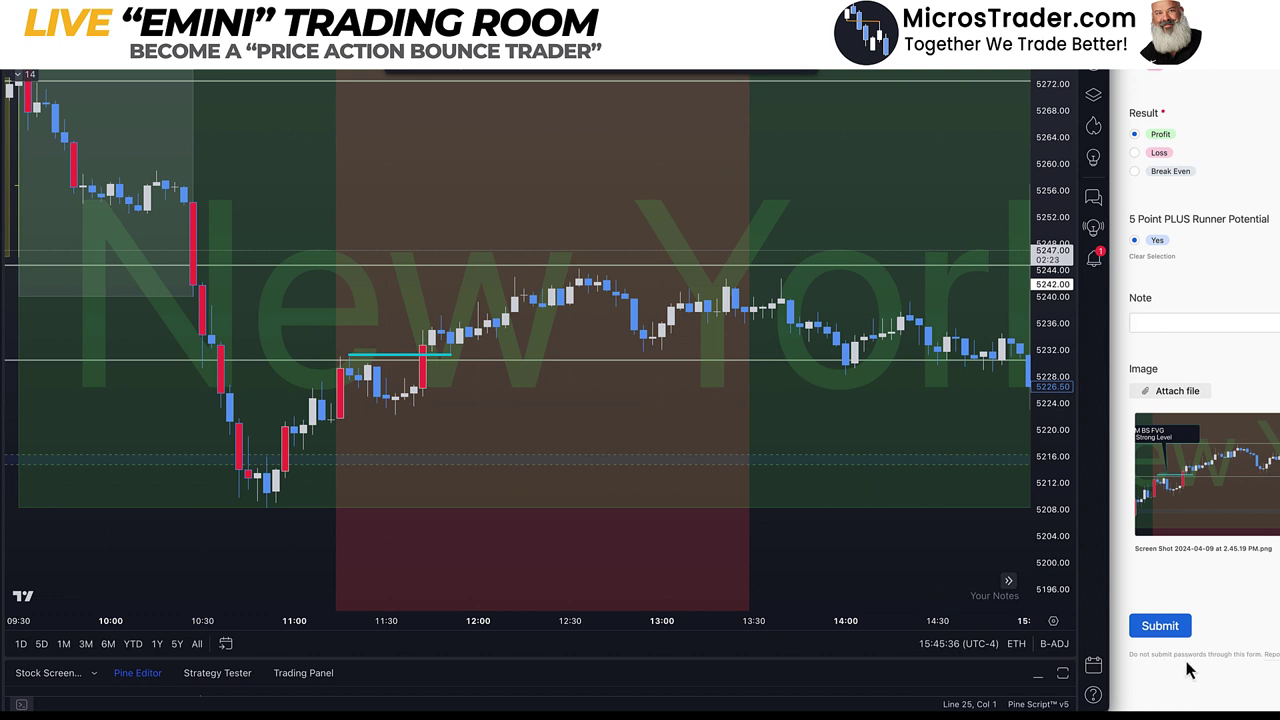
left_click(1171, 627)
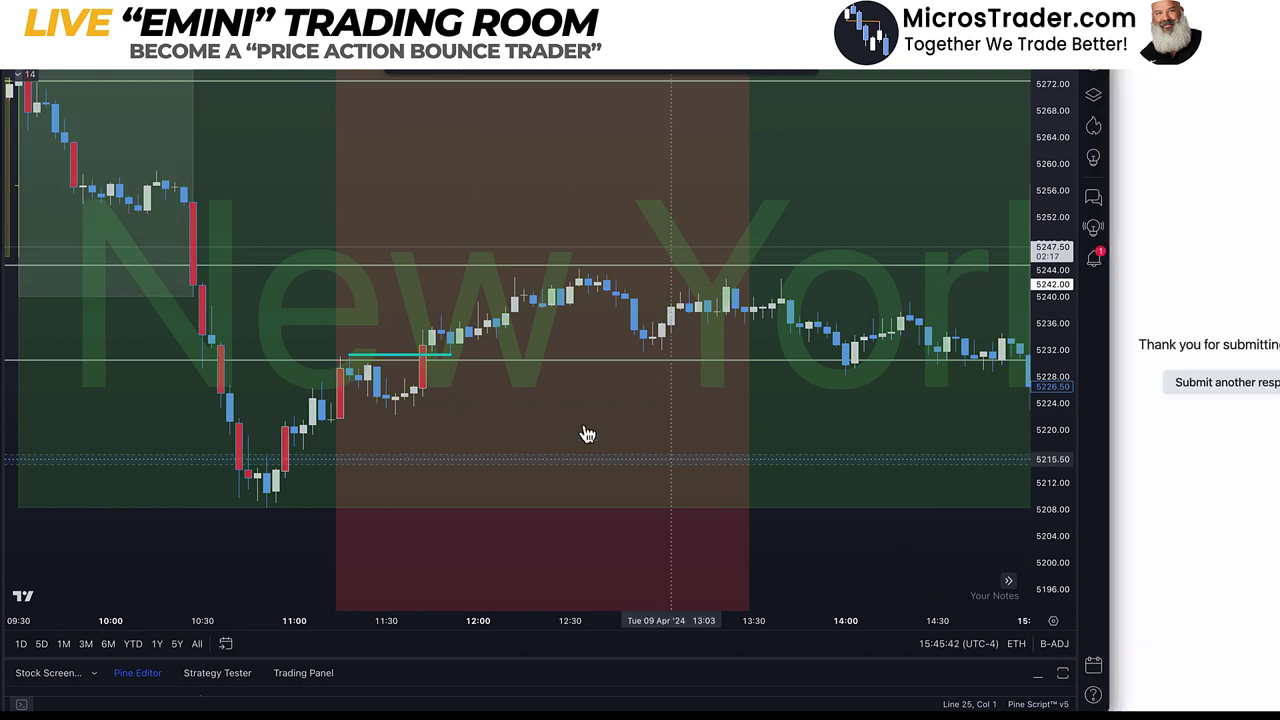
Restore the deleted "3M BS FVG + Strong Level" callout and open a blank form for another response.
left_click_drag(559, 428, 550, 519)
key("super+z")
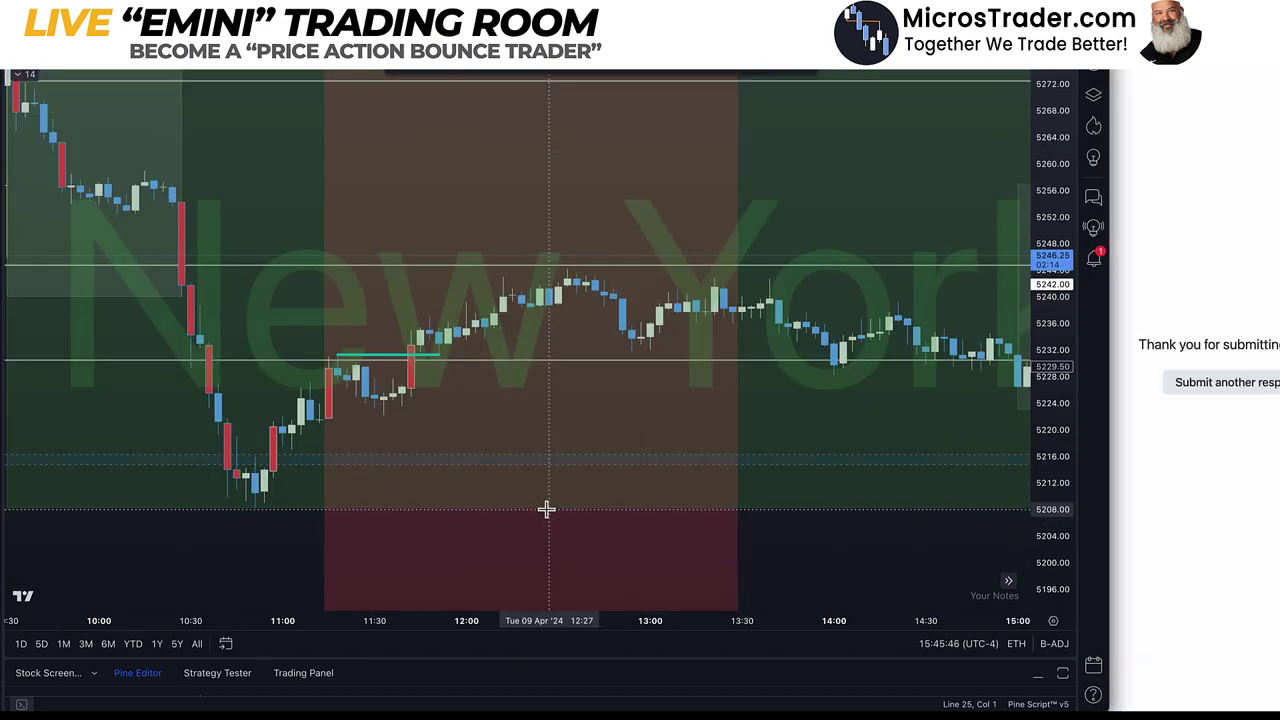
key("super+z")
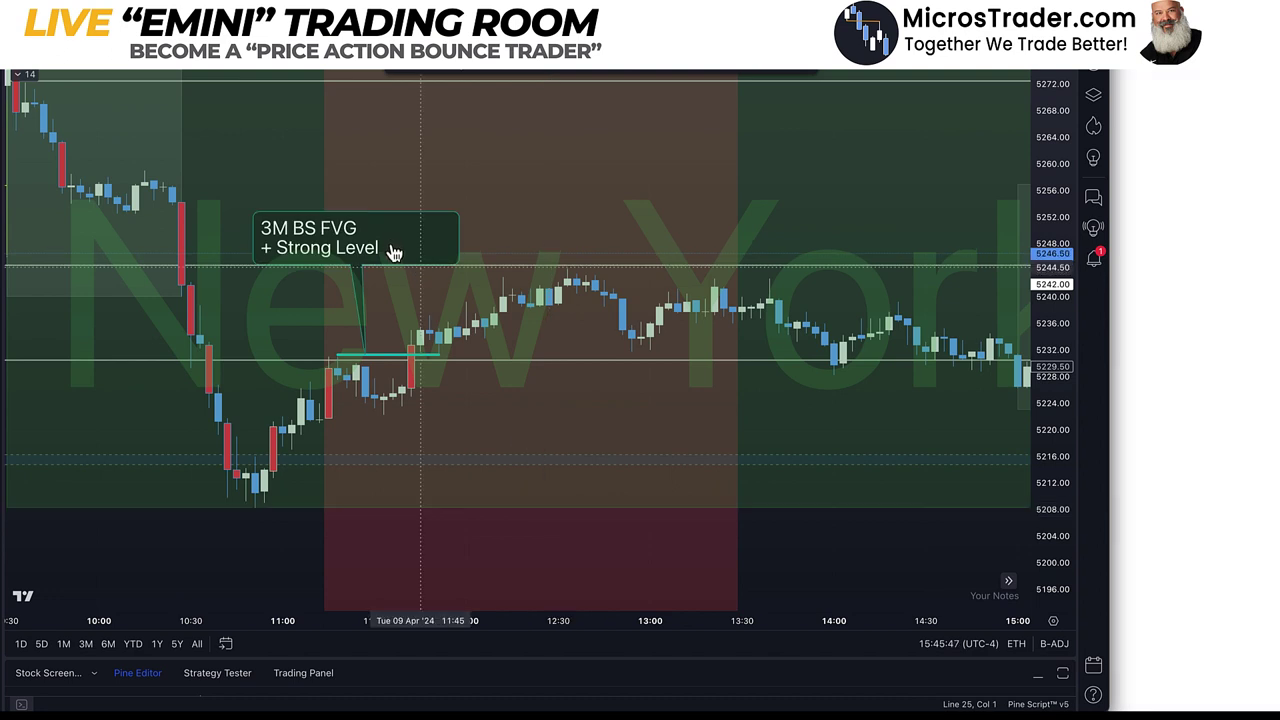
left_click(380, 245)
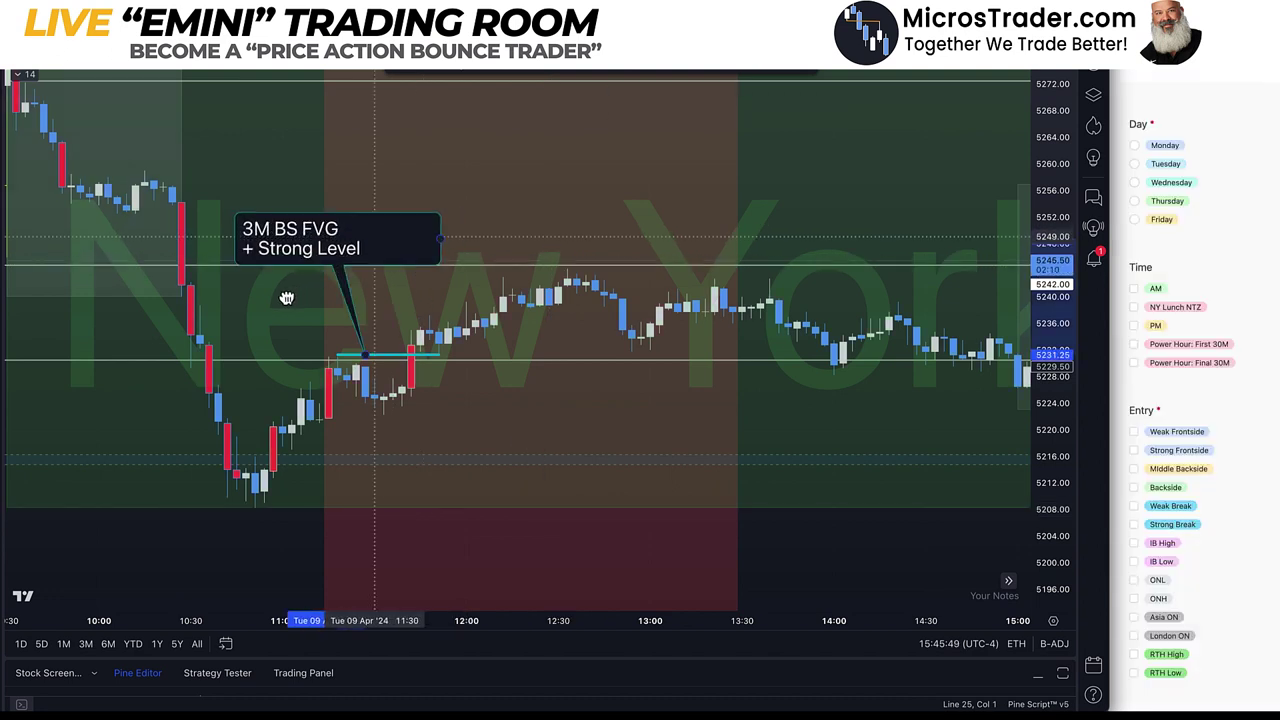
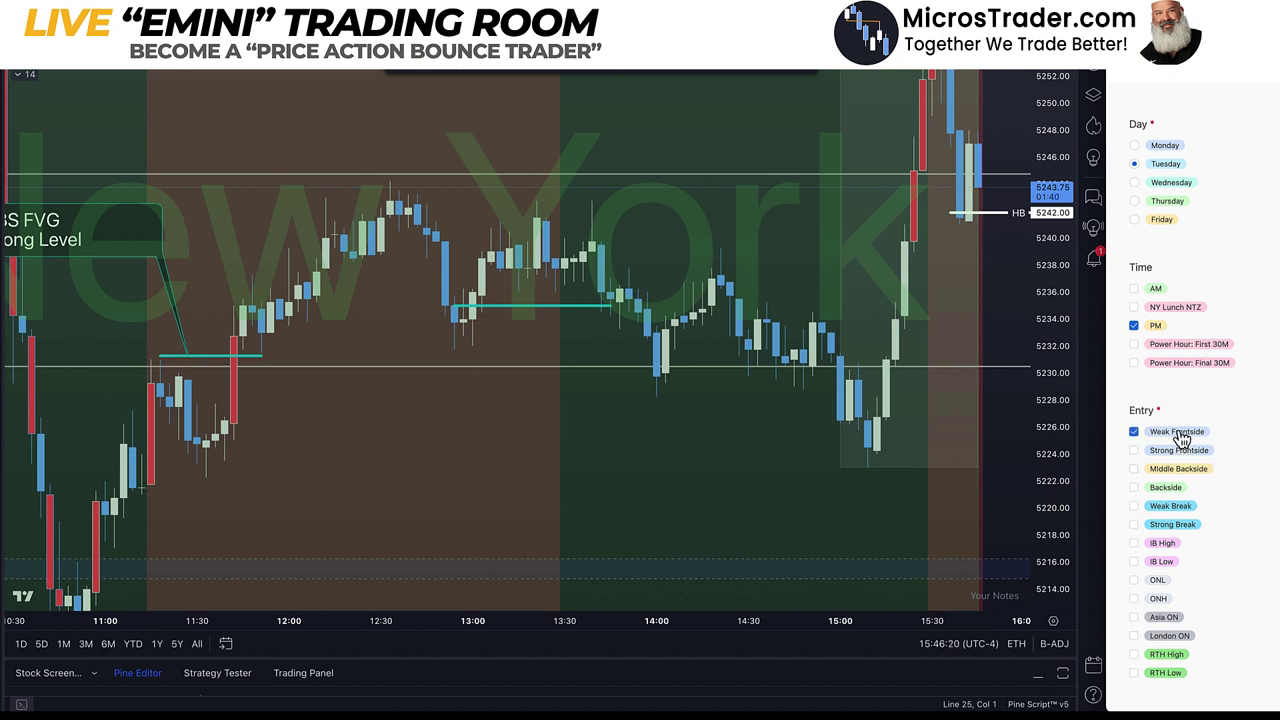
Mark the special situation as Muddy, the better entry as Base and the PX as Wiggle Wiggle in the trade form.
scroll(1182, 436, "down", 3)
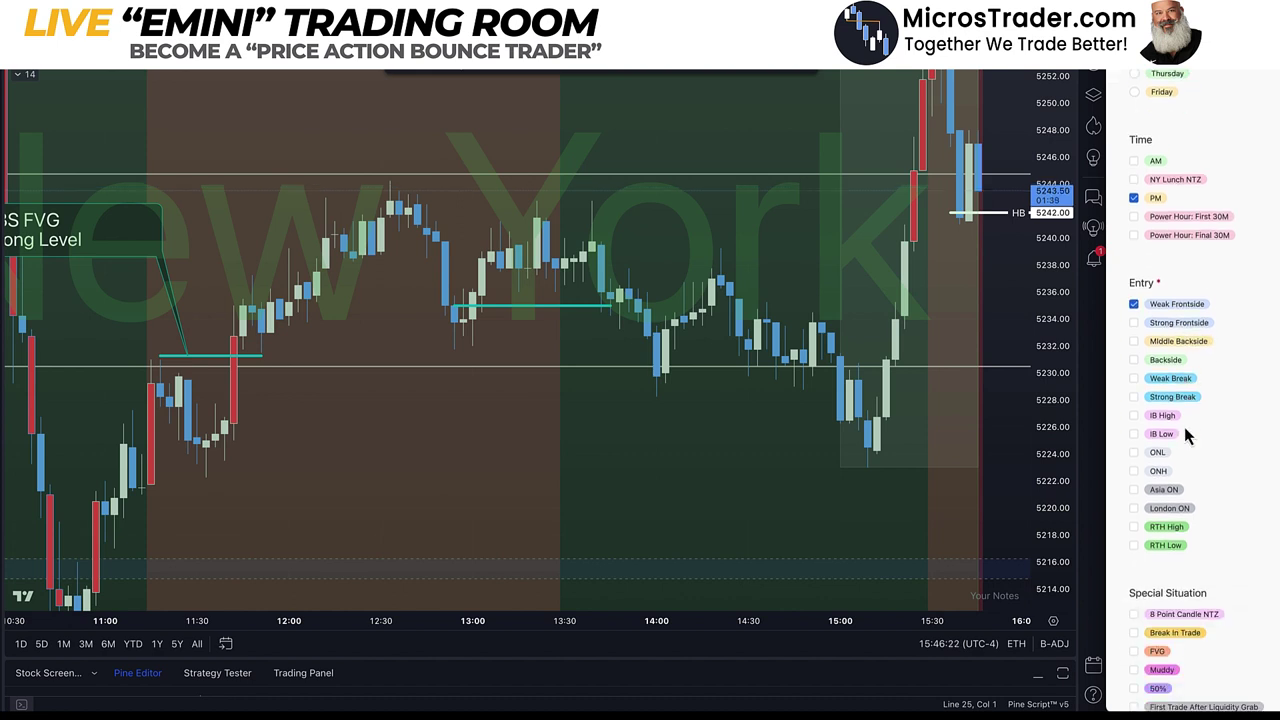
scroll(1185, 428, "down", 4)
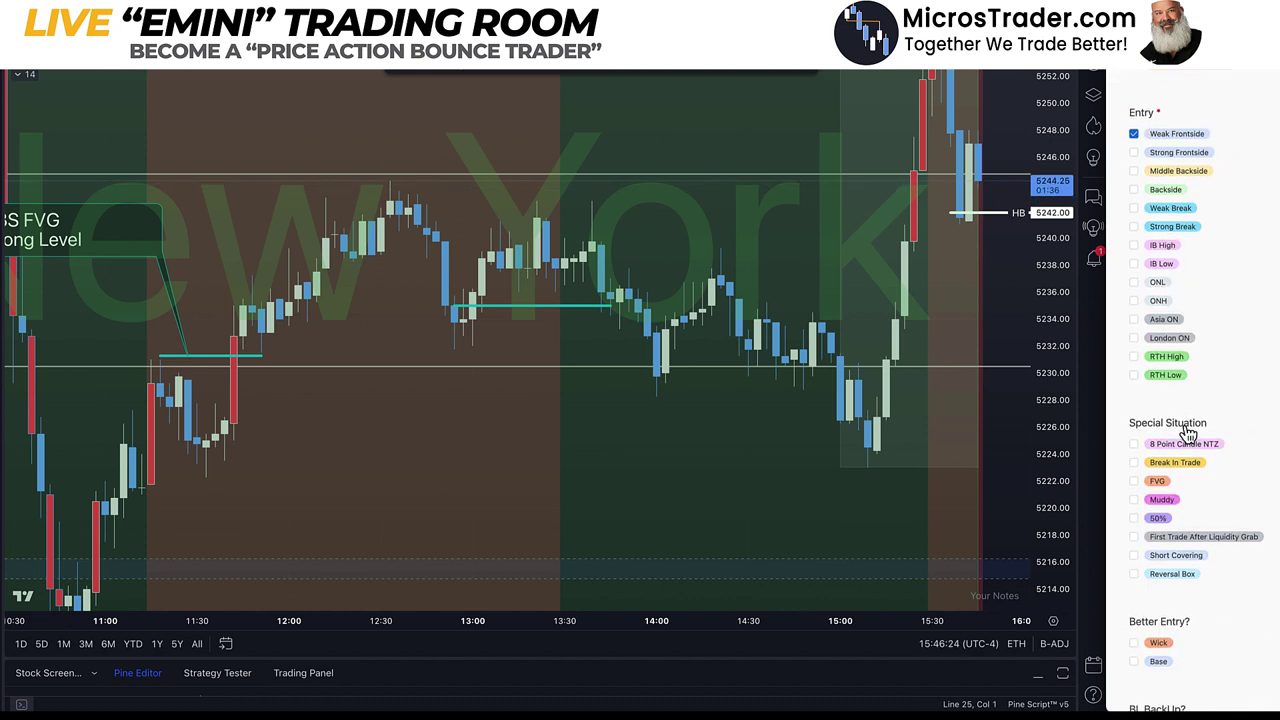
scroll(1185, 430, "down", 2)
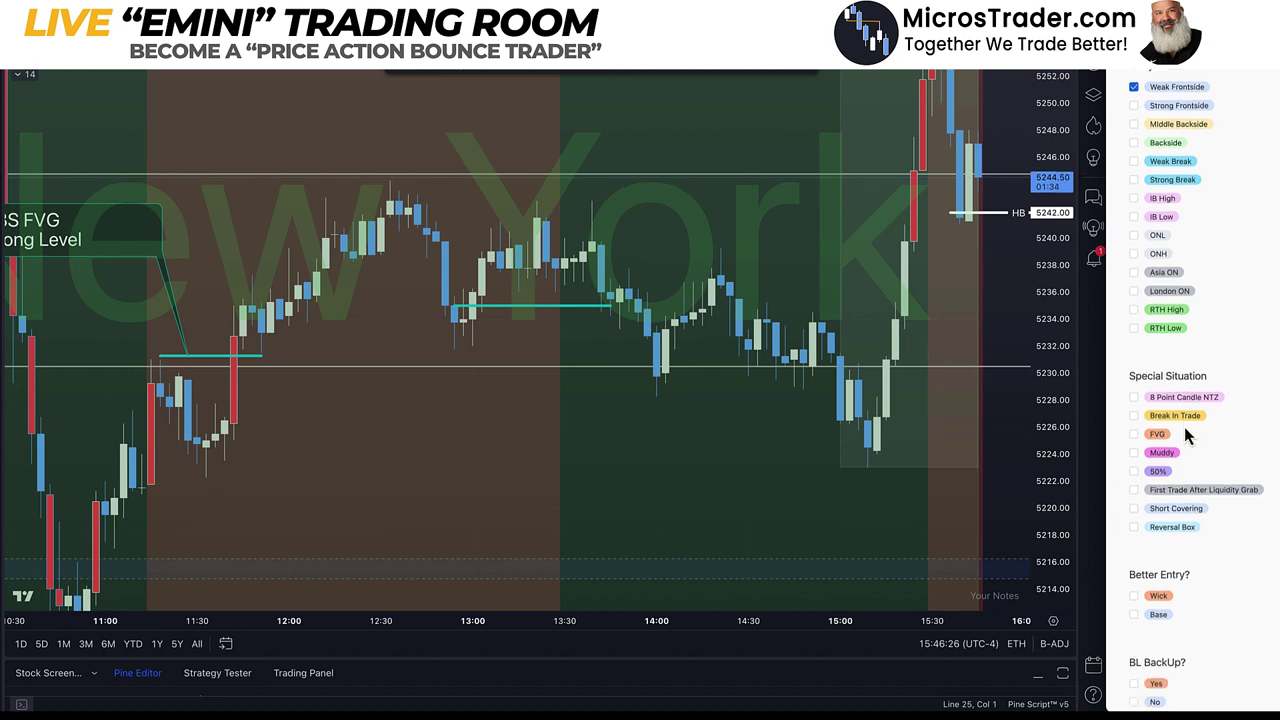
scroll(1182, 430, "down", 1)
scroll(1180, 418, "down", 3)
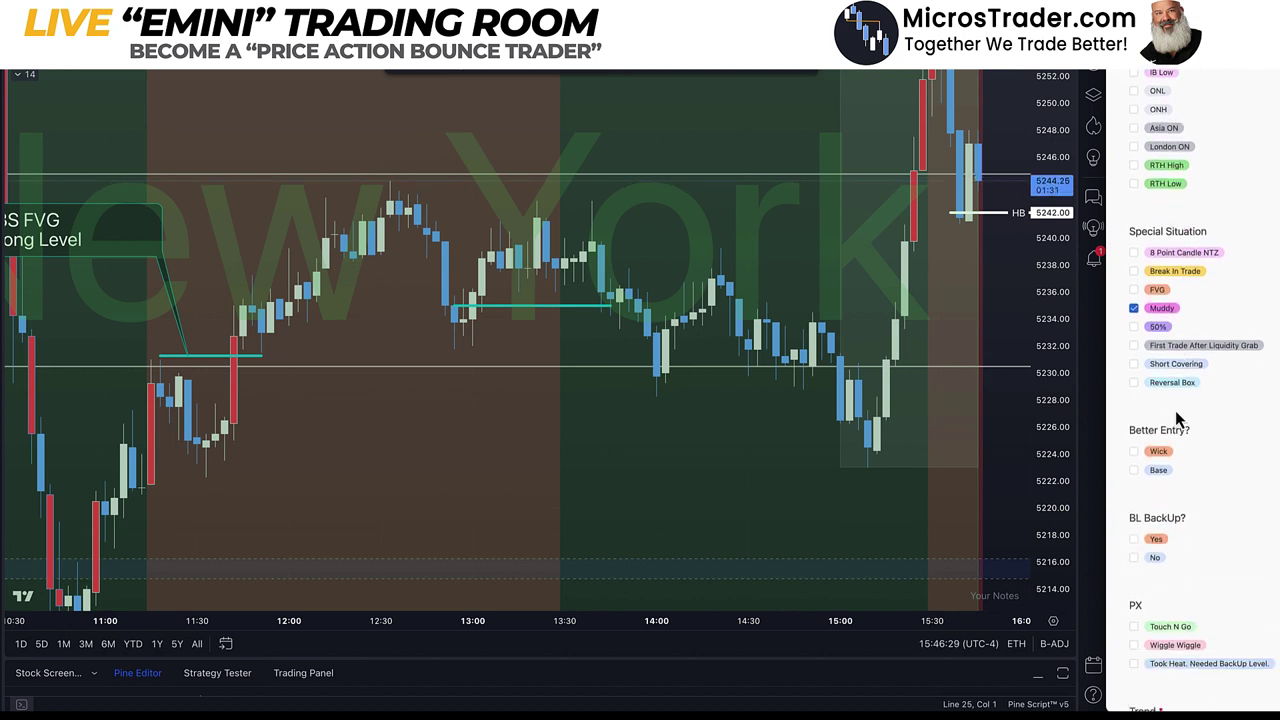
left_click(1160, 472)
scroll(1167, 482, "down", 1)
scroll(1167, 484, "down", 4)
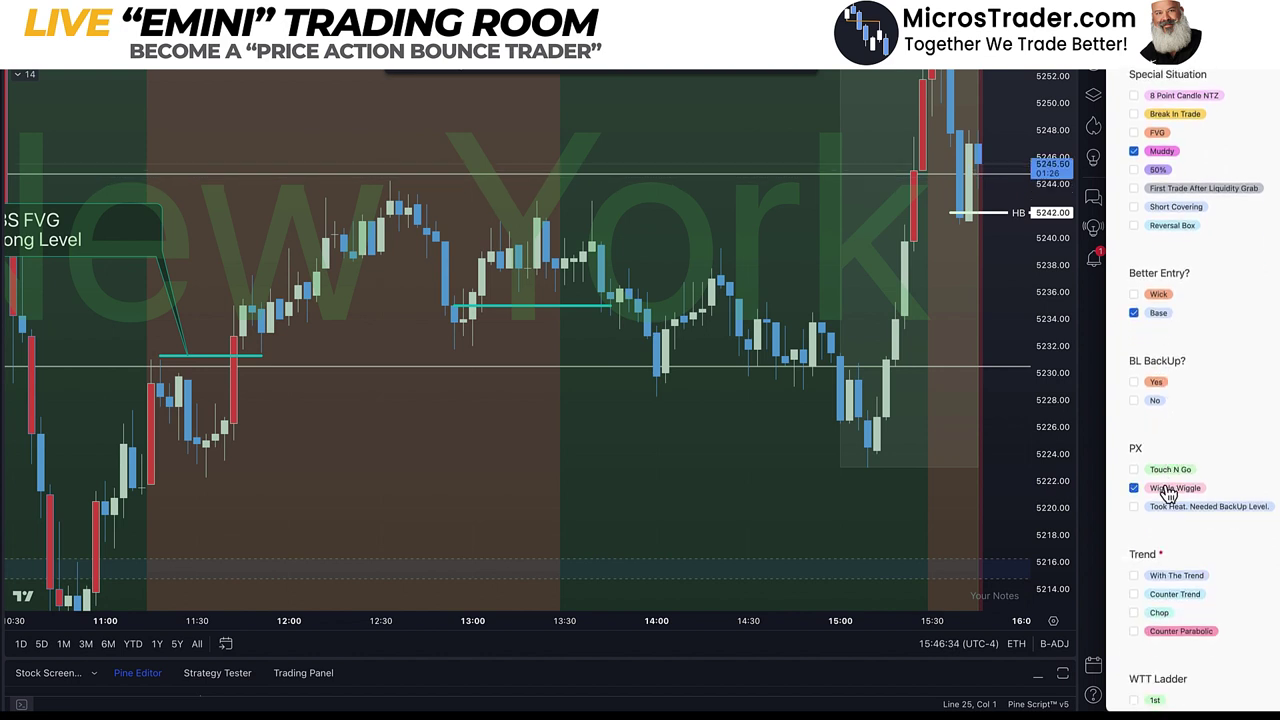
scroll(1168, 495, "down", 5)
scroll(1168, 494, "down", 2)
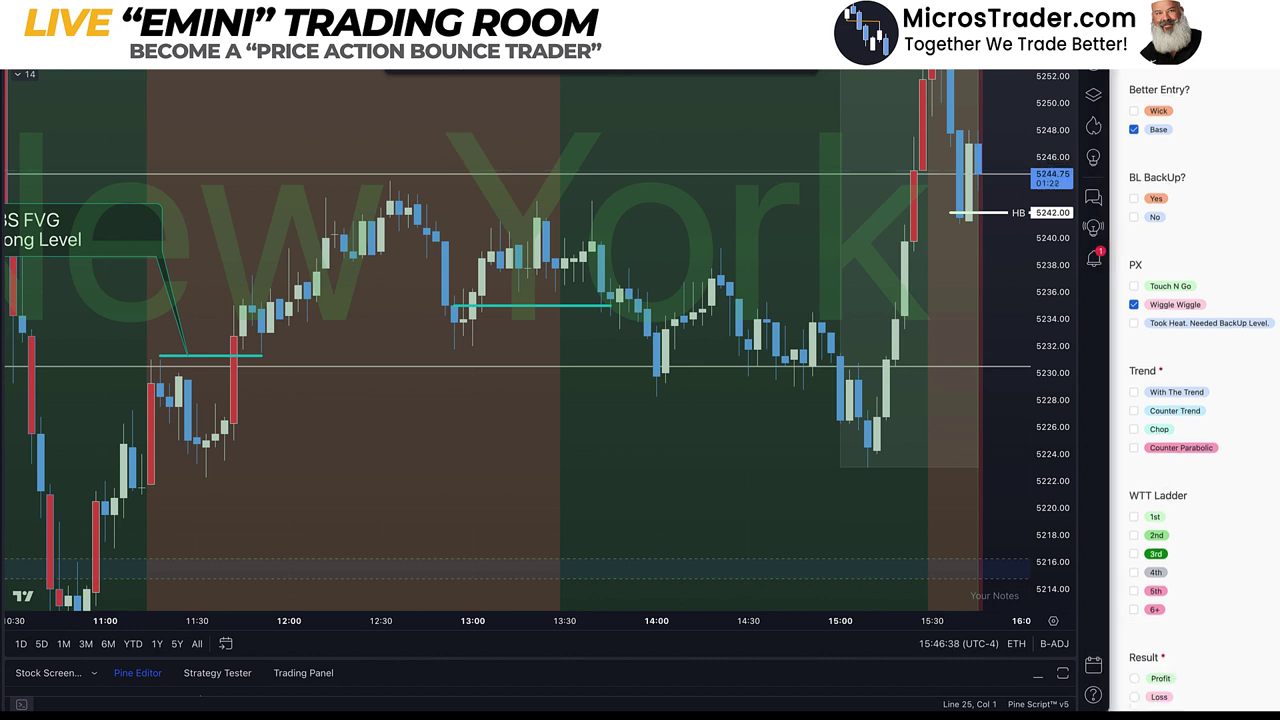
On the one-minute chart, measure the price bounce up from the short cyan line's touch around 13:40.
scroll(520, 538, "up", 5)
scroll(520, 538, "down", 5)
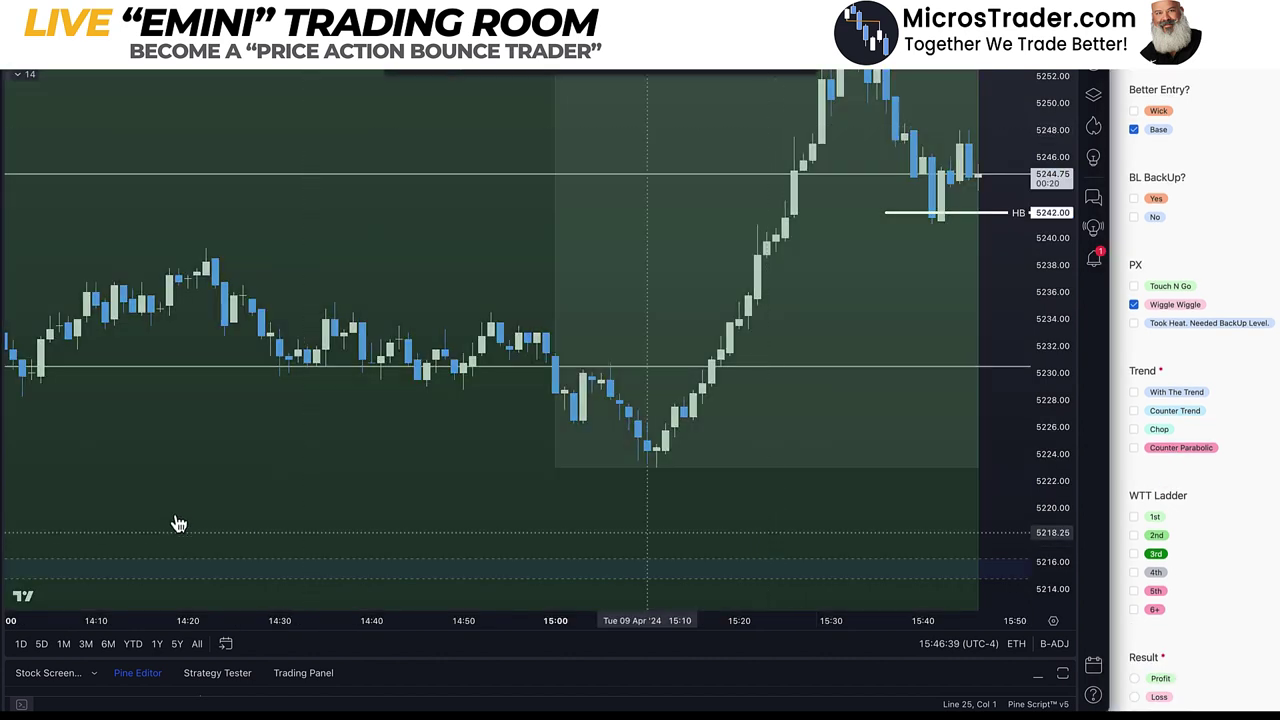
scroll(404, 497, "up", 5)
scroll(280, 449, "left", 3)
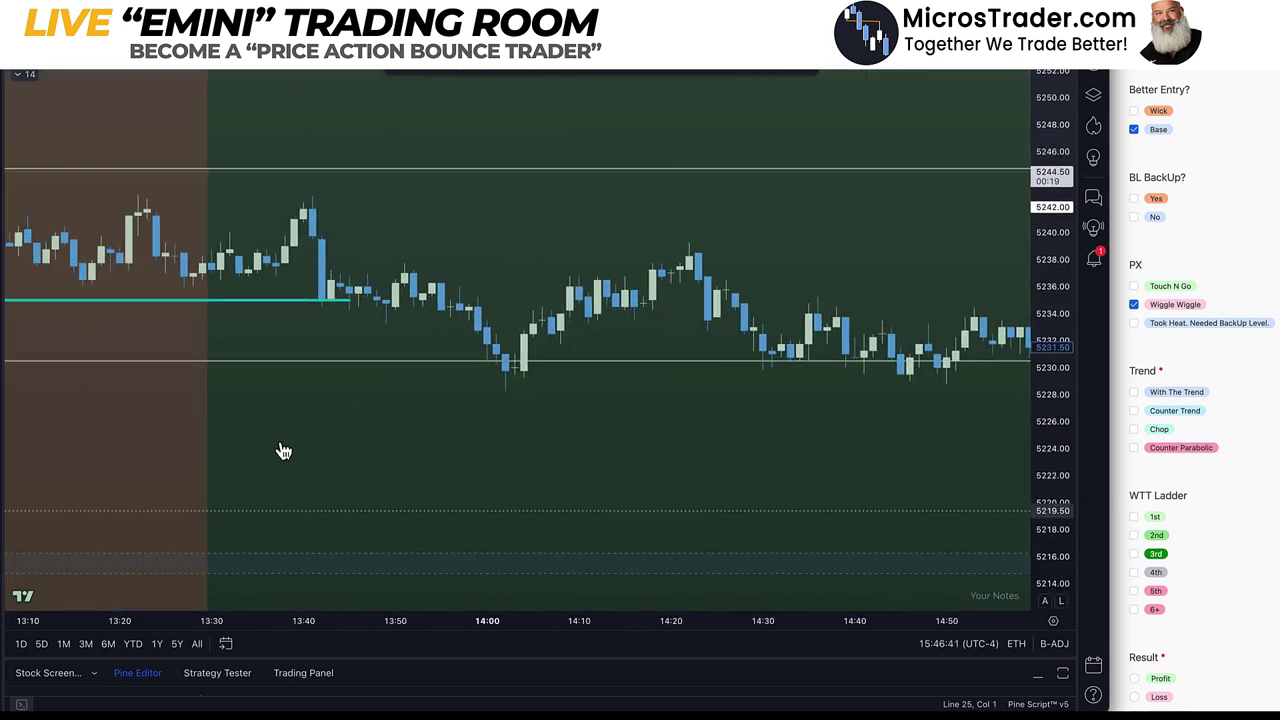
left_click_drag(1057, 322, 443, 77)
left_click(463, 71)
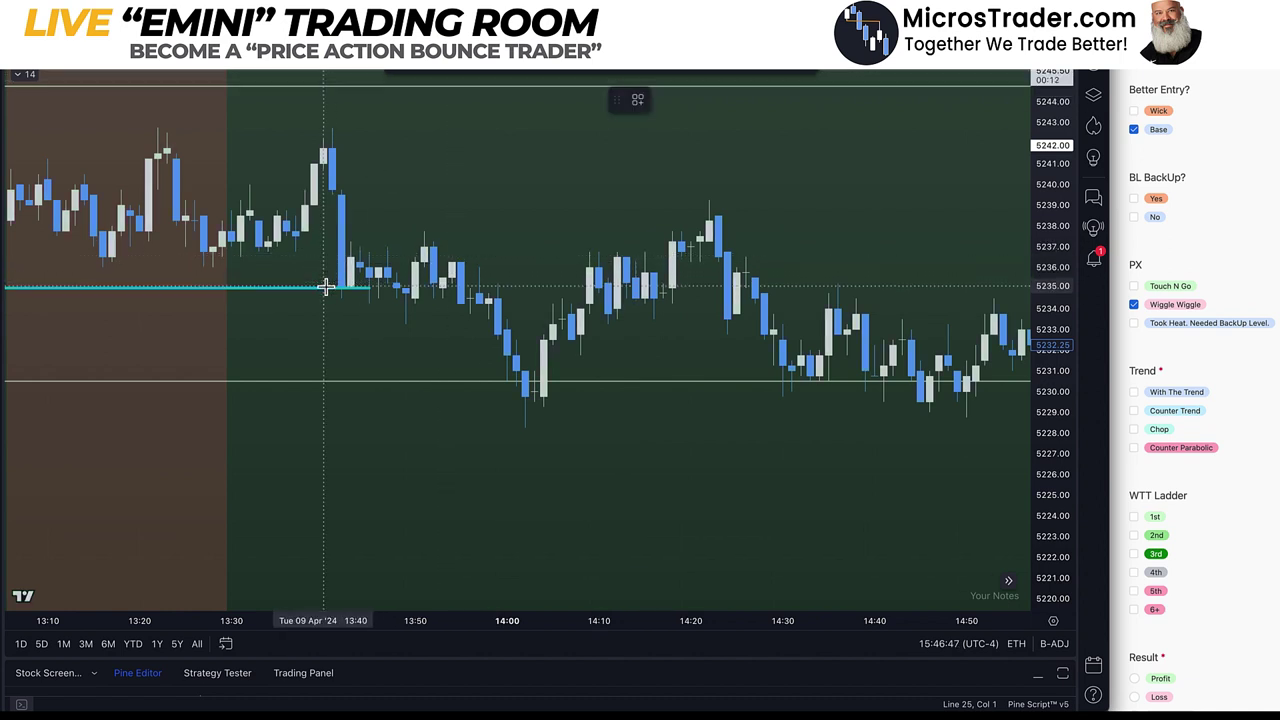
left_click(325, 287, "shift")
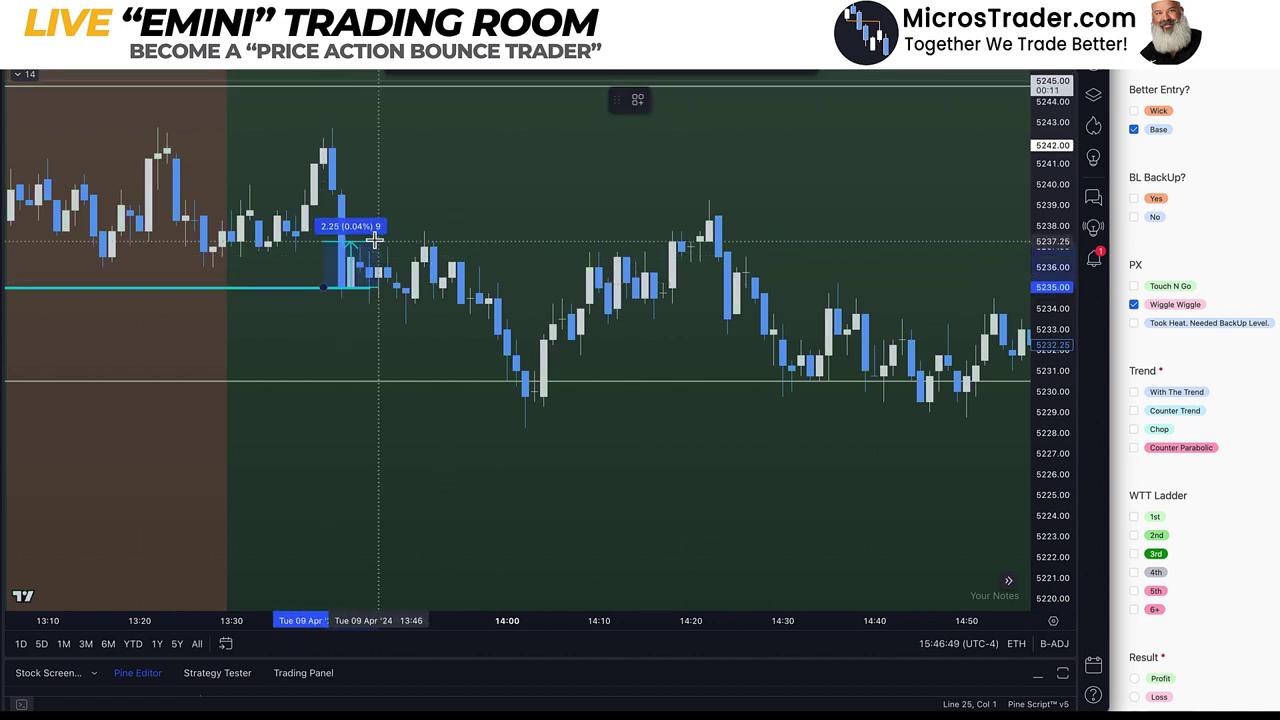
left_click(377, 243)
left_click(377, 250)
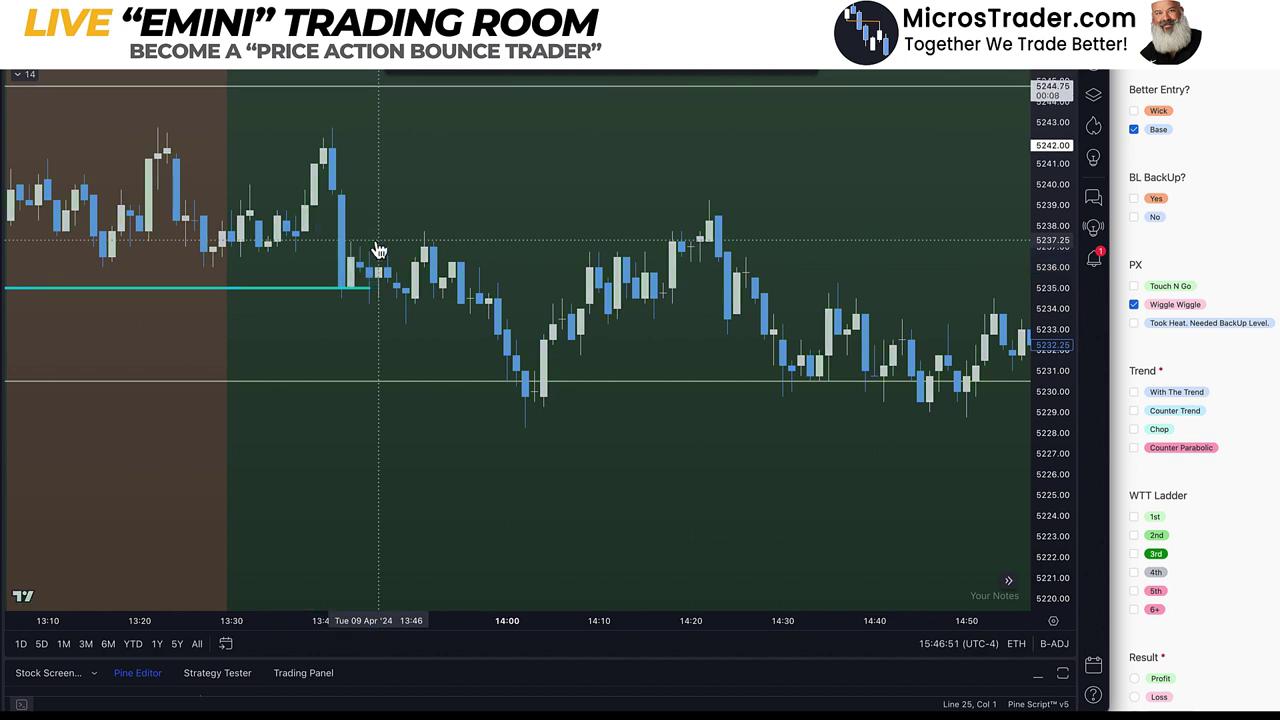
Set the trade's trend to Chop and its result to Profit in the form.
scroll(1193, 473, "down", 1)
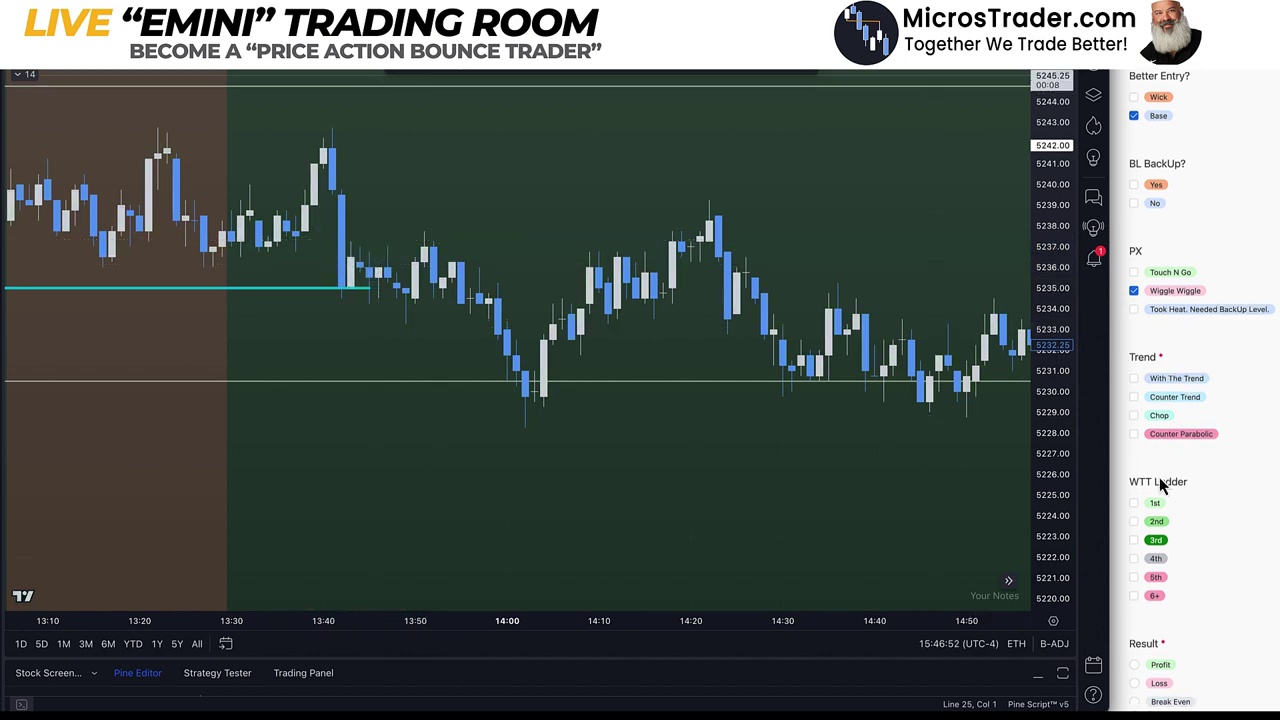
left_click(1163, 417)
scroll(1228, 522, "down", 3)
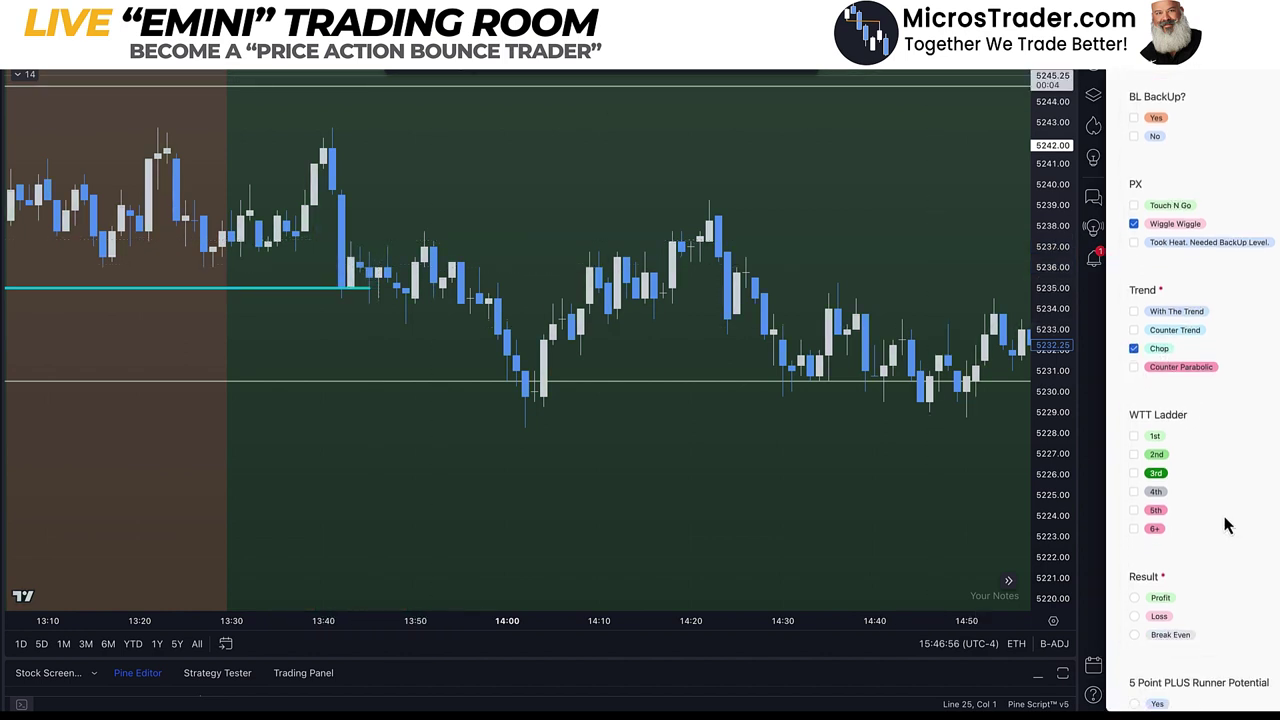
scroll(1177, 548, "down", 5)
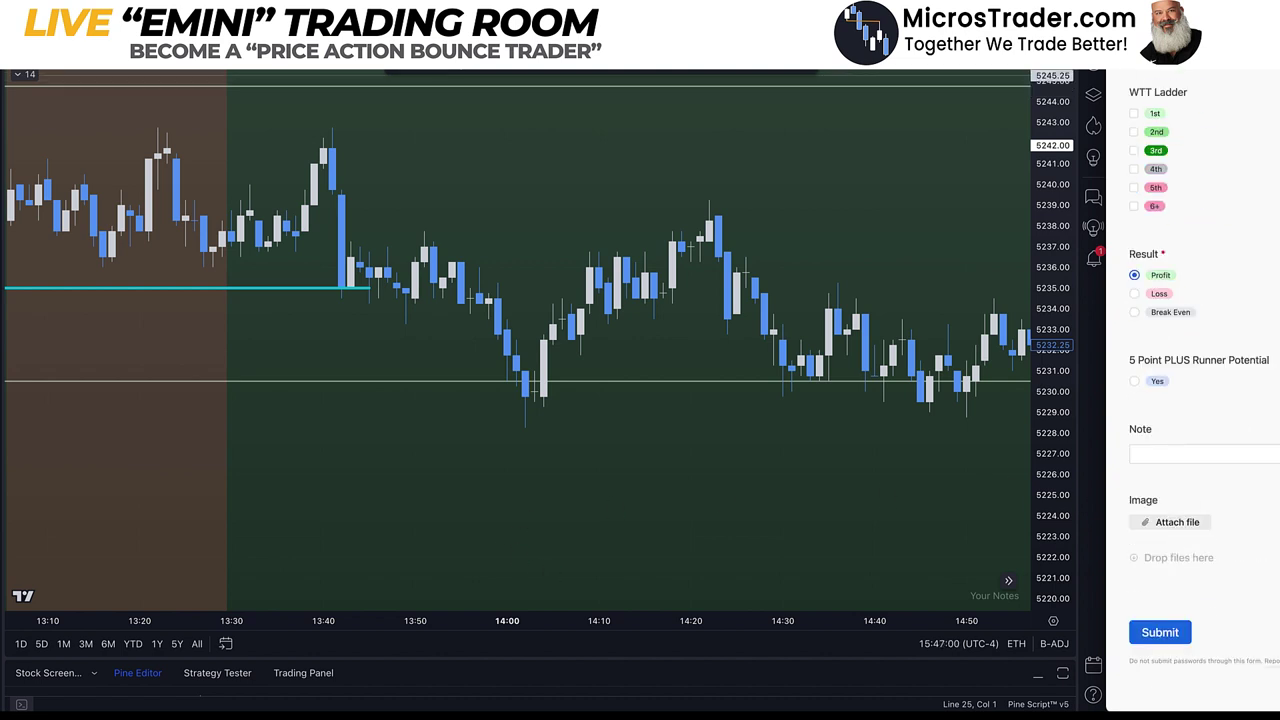
Return to the three-minute chart and circle the candles touching the right end of the short cyan line near 13:45.
left_click(1008, 20)
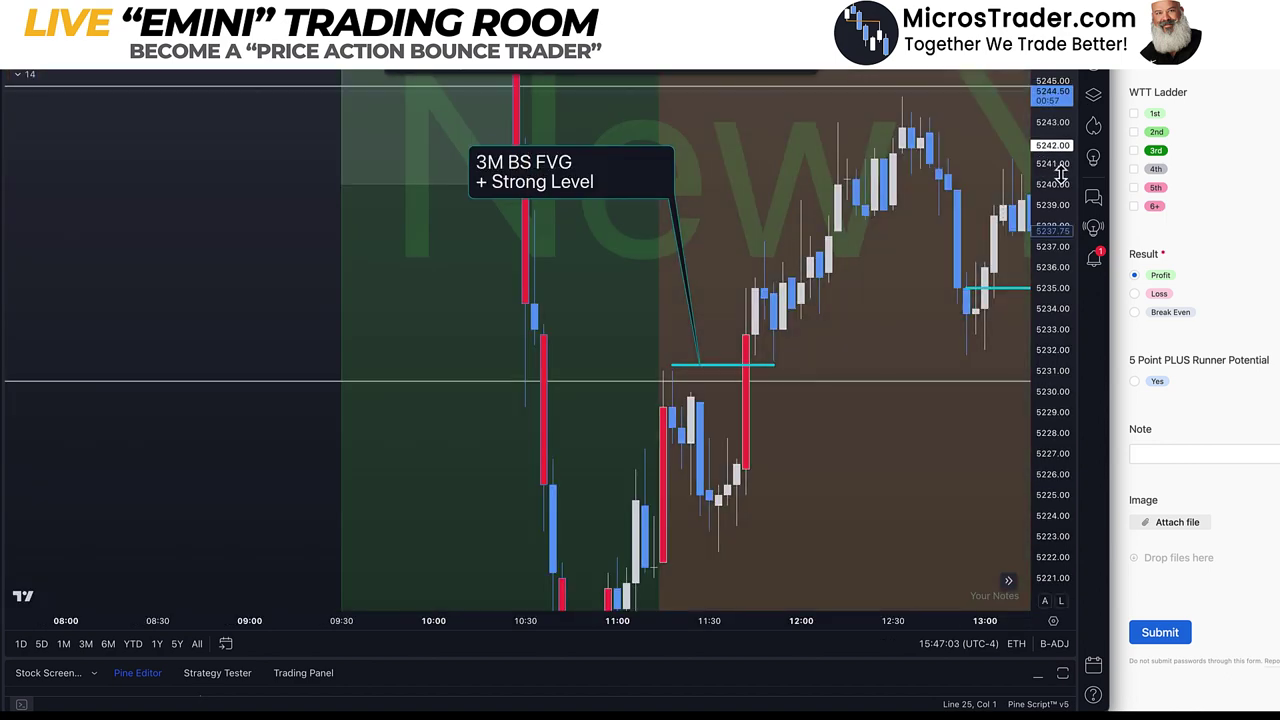
scroll(1071, 379, "down", 5)
left_click_drag(951, 435, 669, 431)
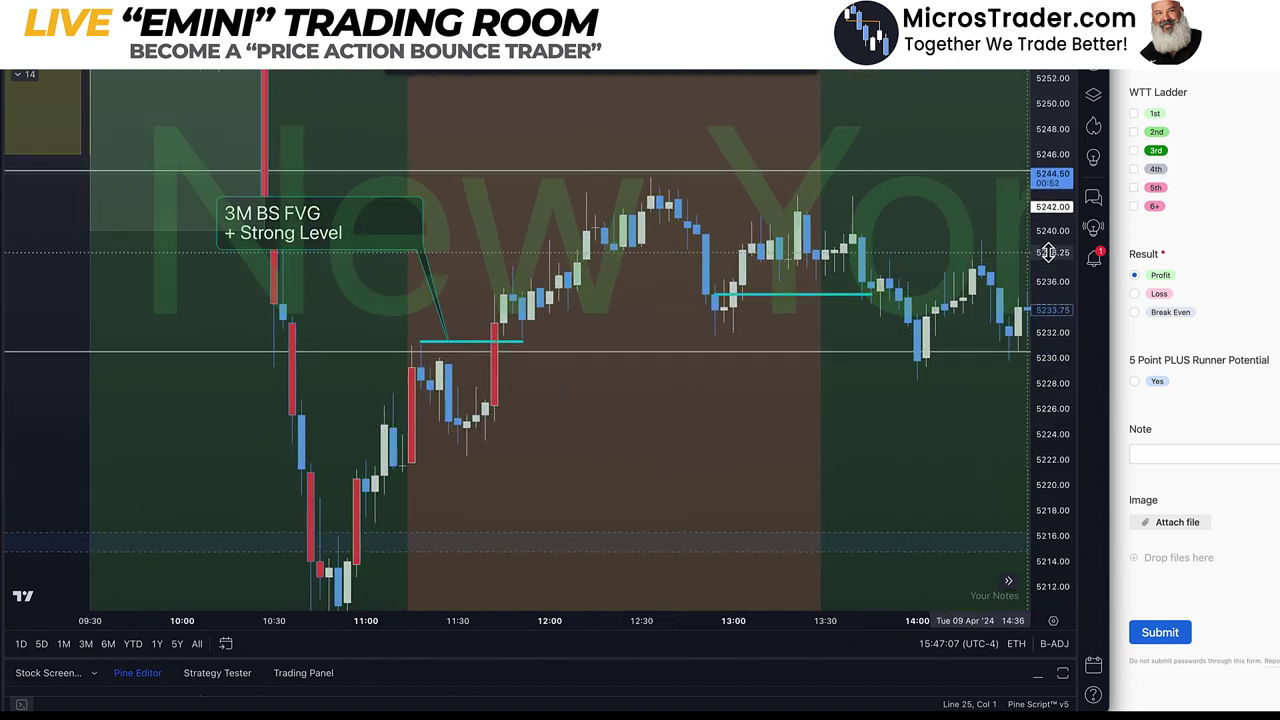
left_click_drag(1048, 252, 1050, 327)
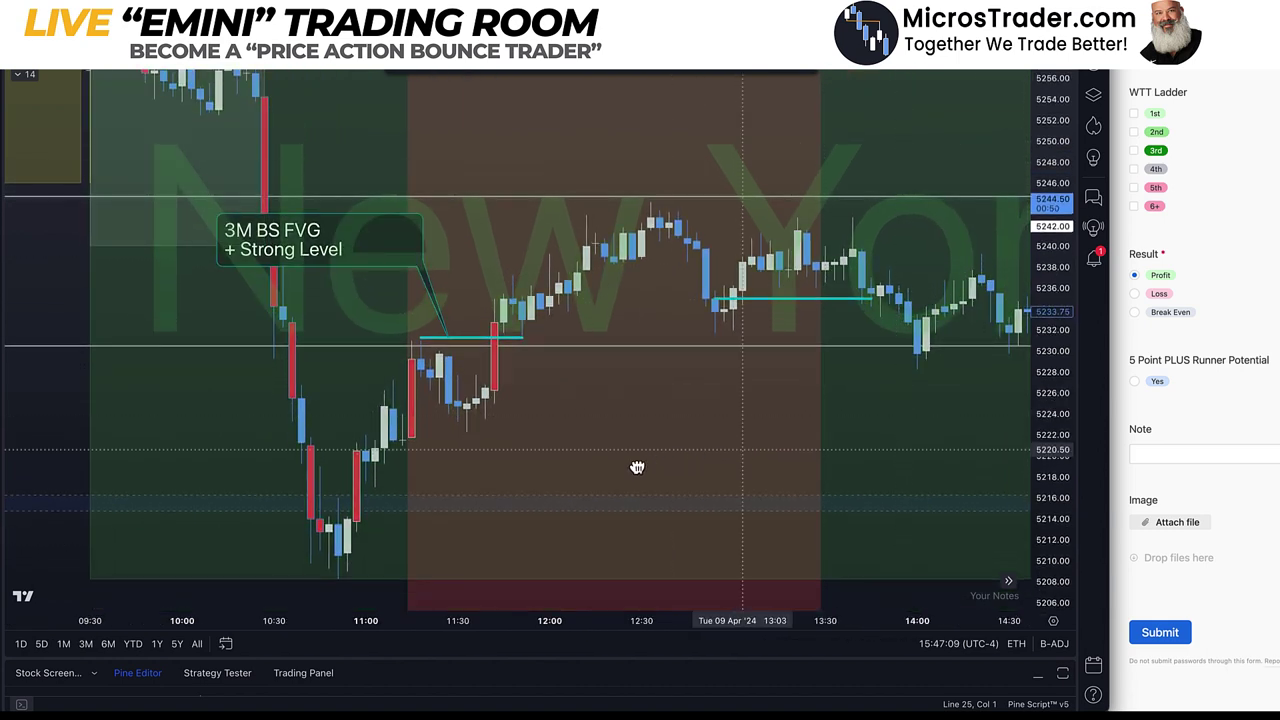
left_click_drag(637, 466, 606, 477)
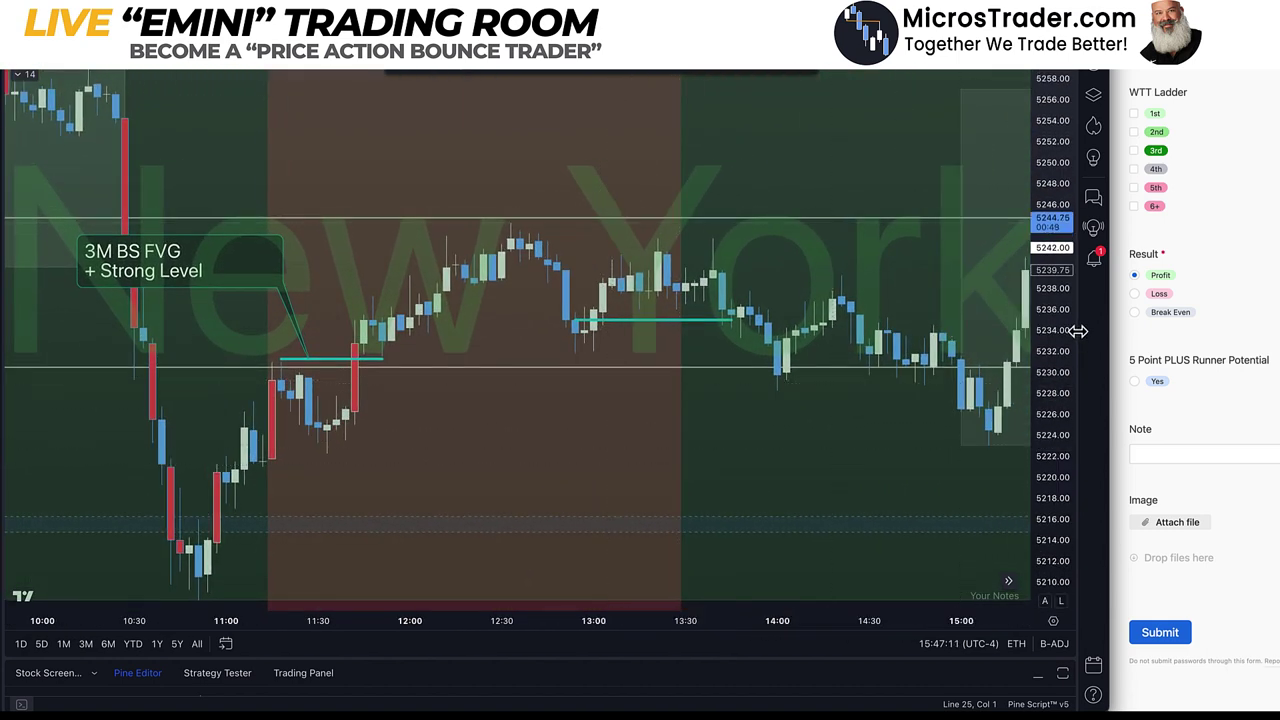
left_click_drag(1078, 332, 1072, 301)
left_click(724, 318)
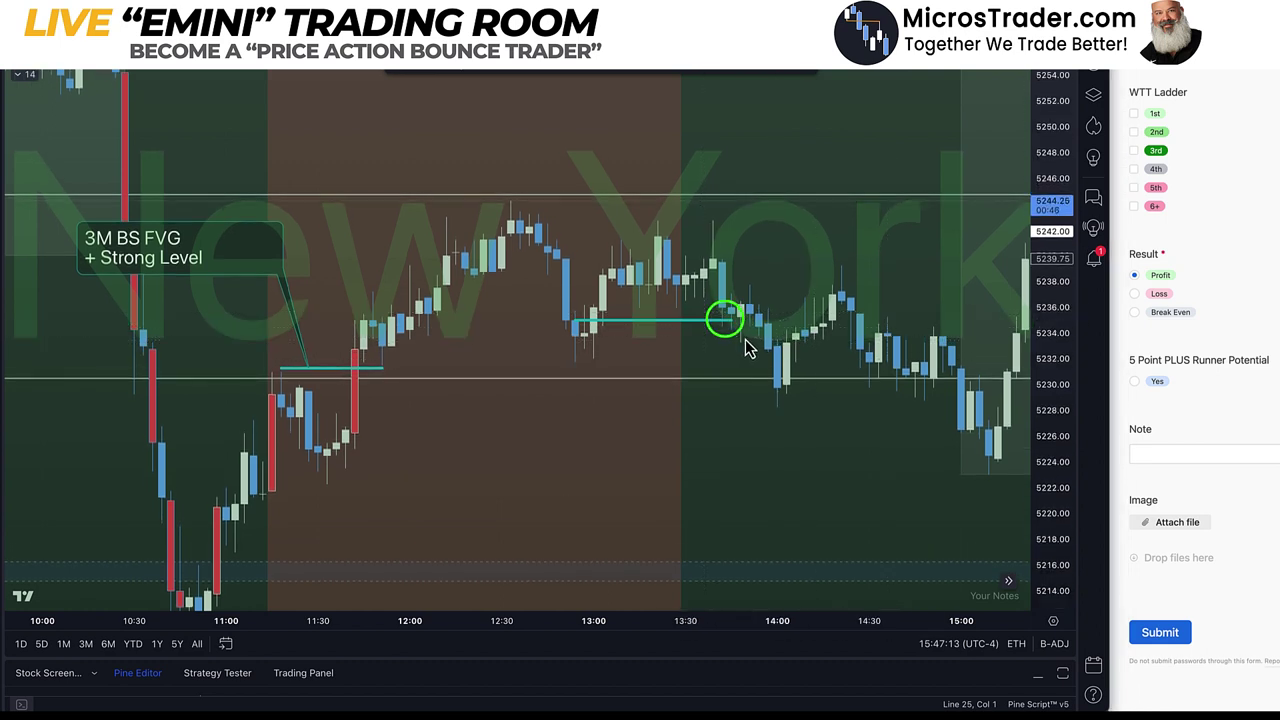
Capture a screenshot of the chart area around the circled touch and attach it to the form's image field.
key("super+shift+5")
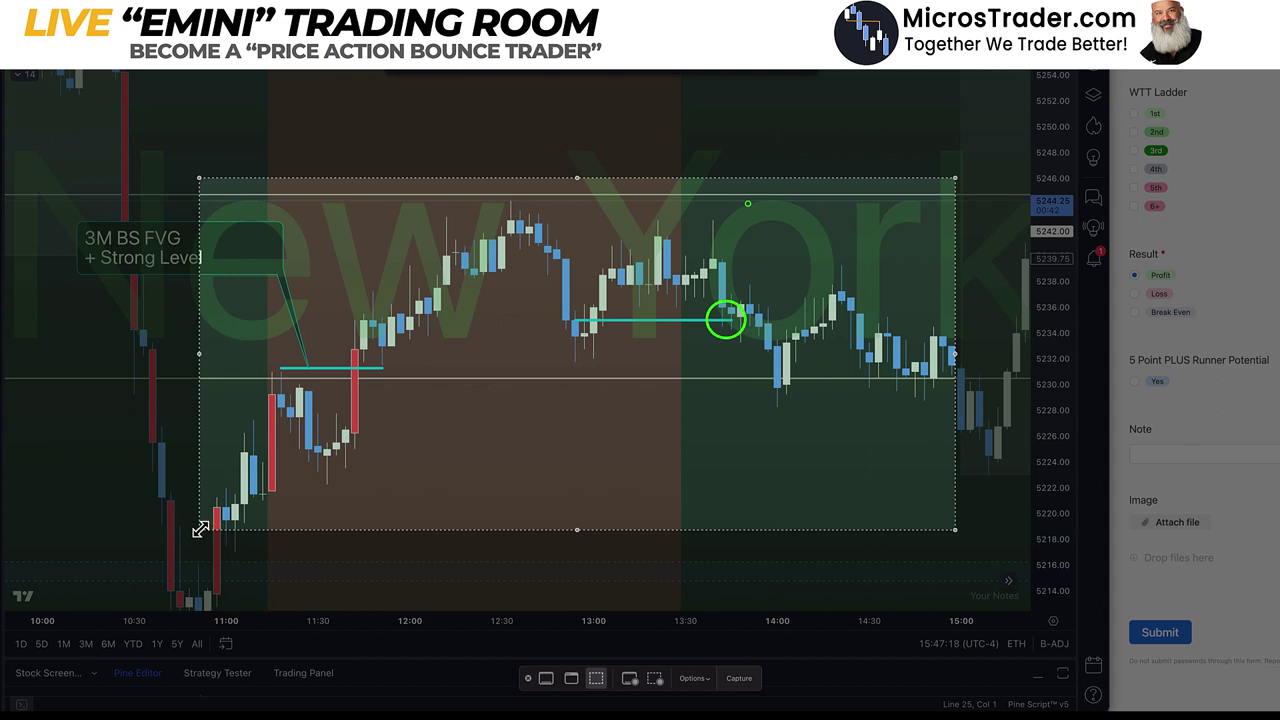
left_click_drag(200, 529, 165, 592)
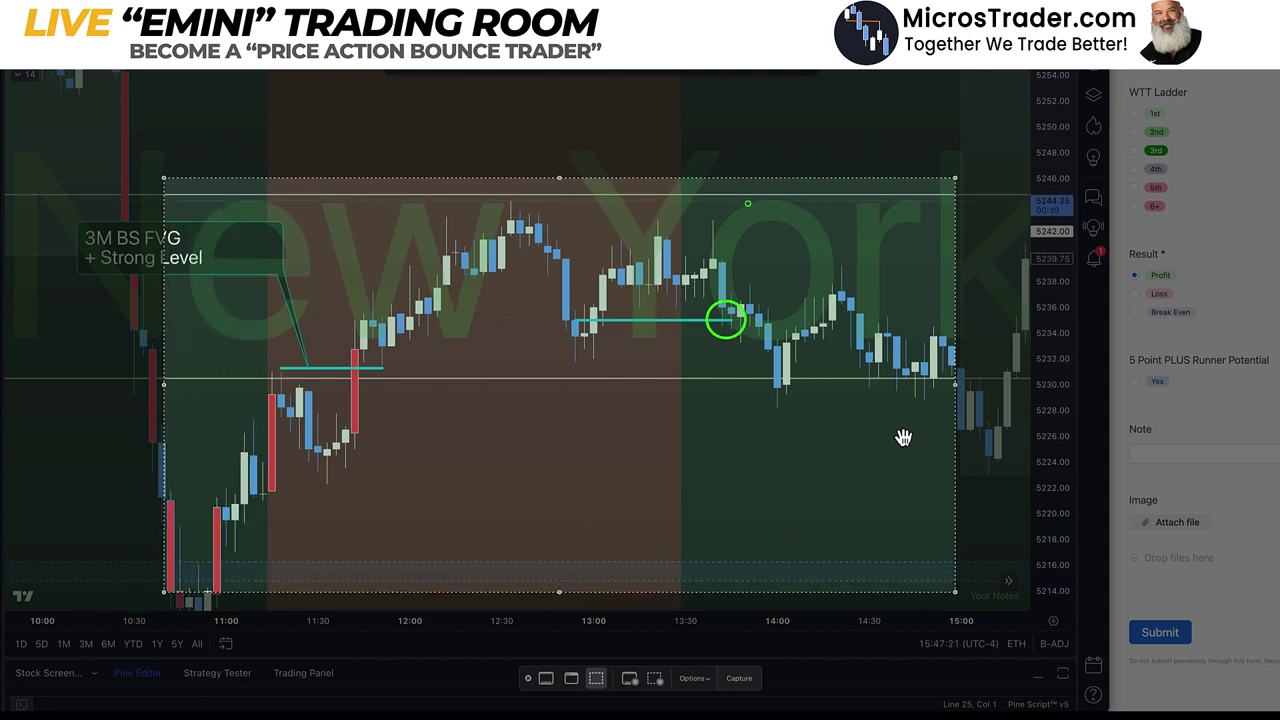
left_click(758, 678)
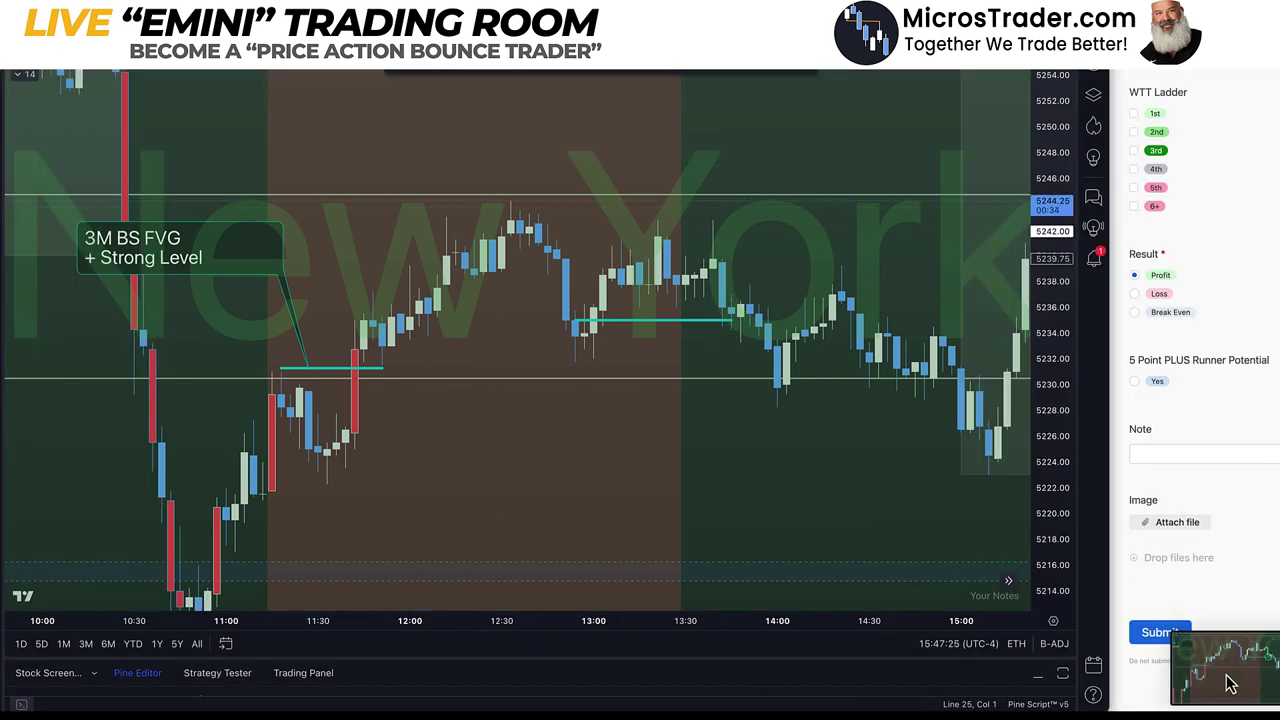
left_click_drag(1230, 683, 1183, 557)
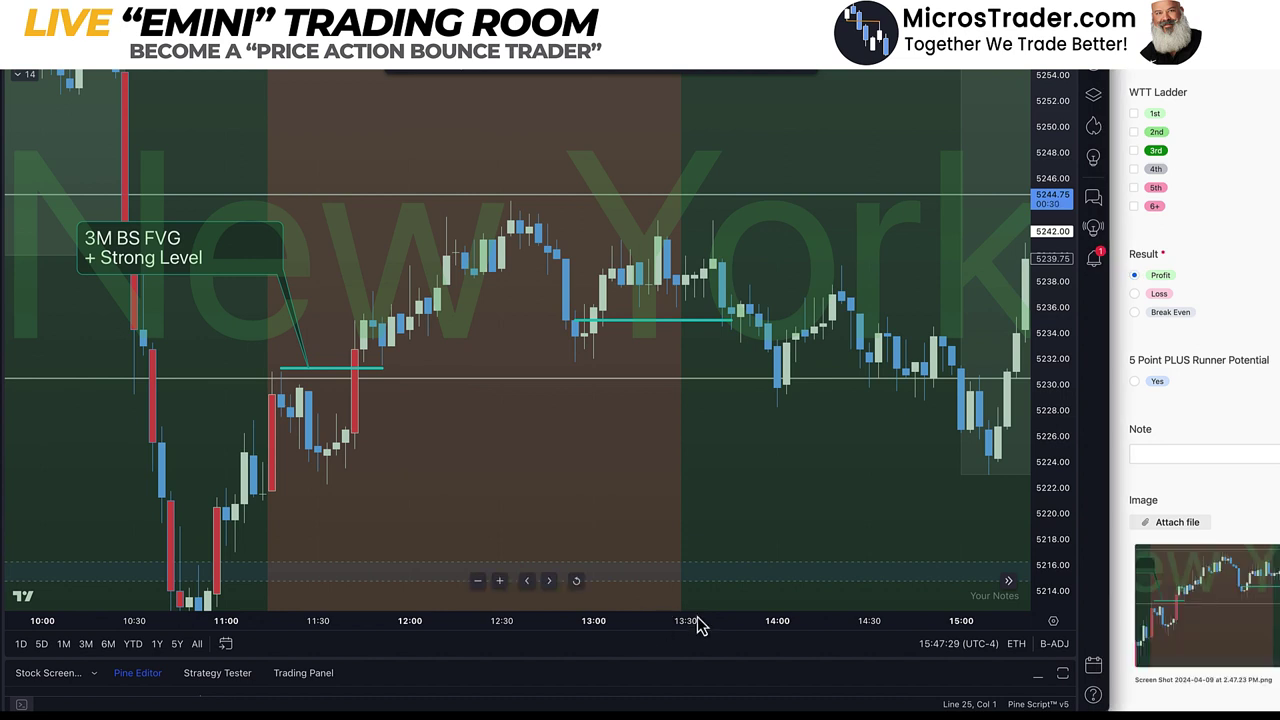
Add a callout reading "Muddy 3M Weak Frontside" above the candles, pointing to the short cyan line near 5235.
scroll(805, 626, "down", 4)
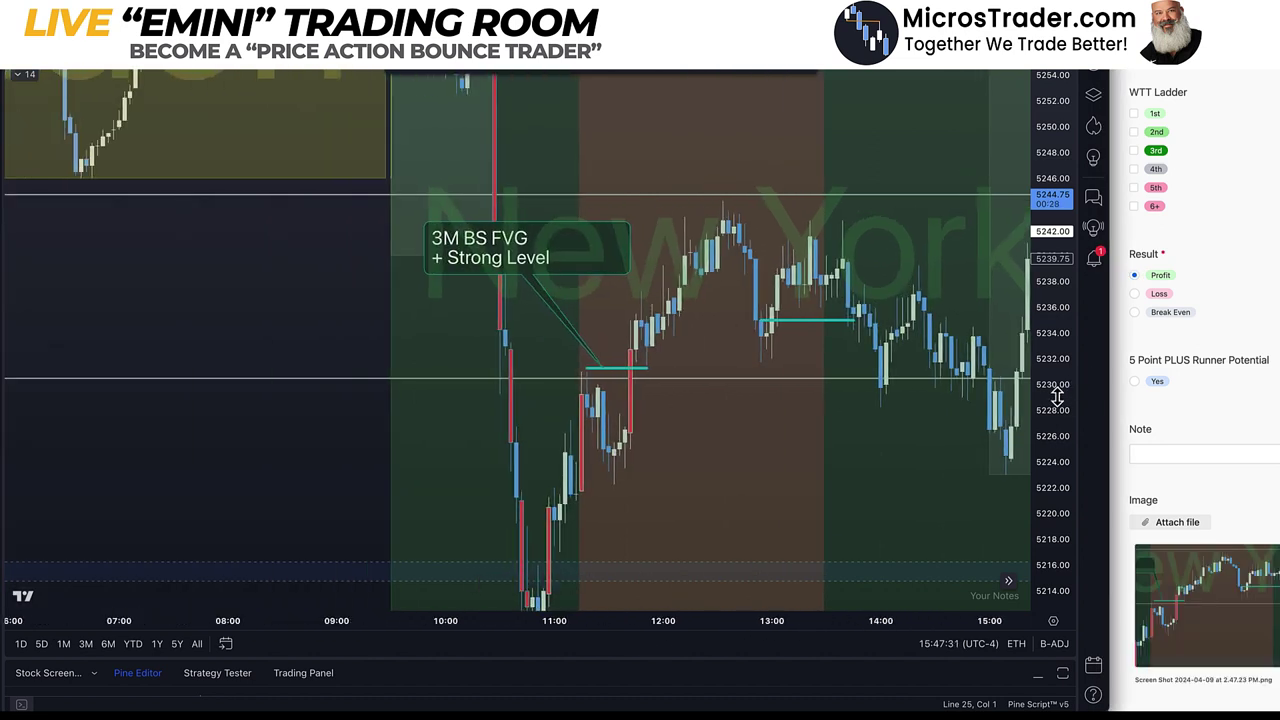
left_click_drag(1057, 397, 1055, 481)
left_click_drag(892, 461, 563, 423)
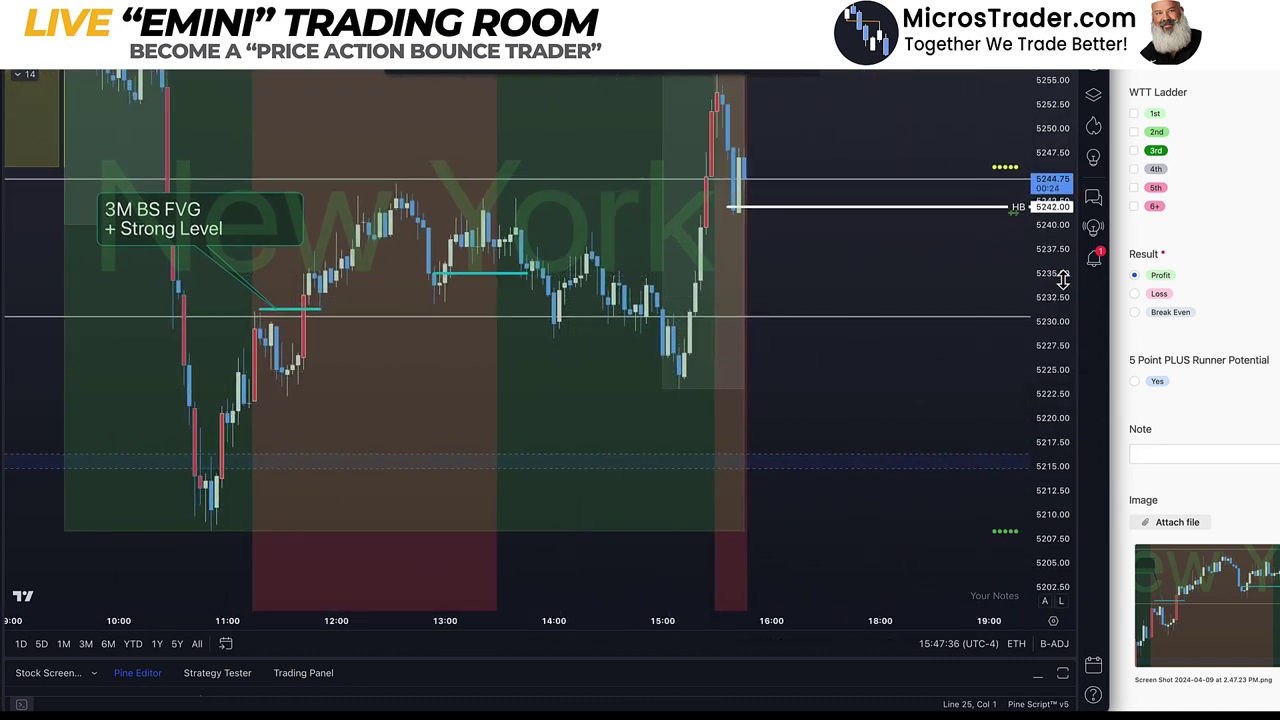
left_click_drag(1062, 282, 1068, 398)
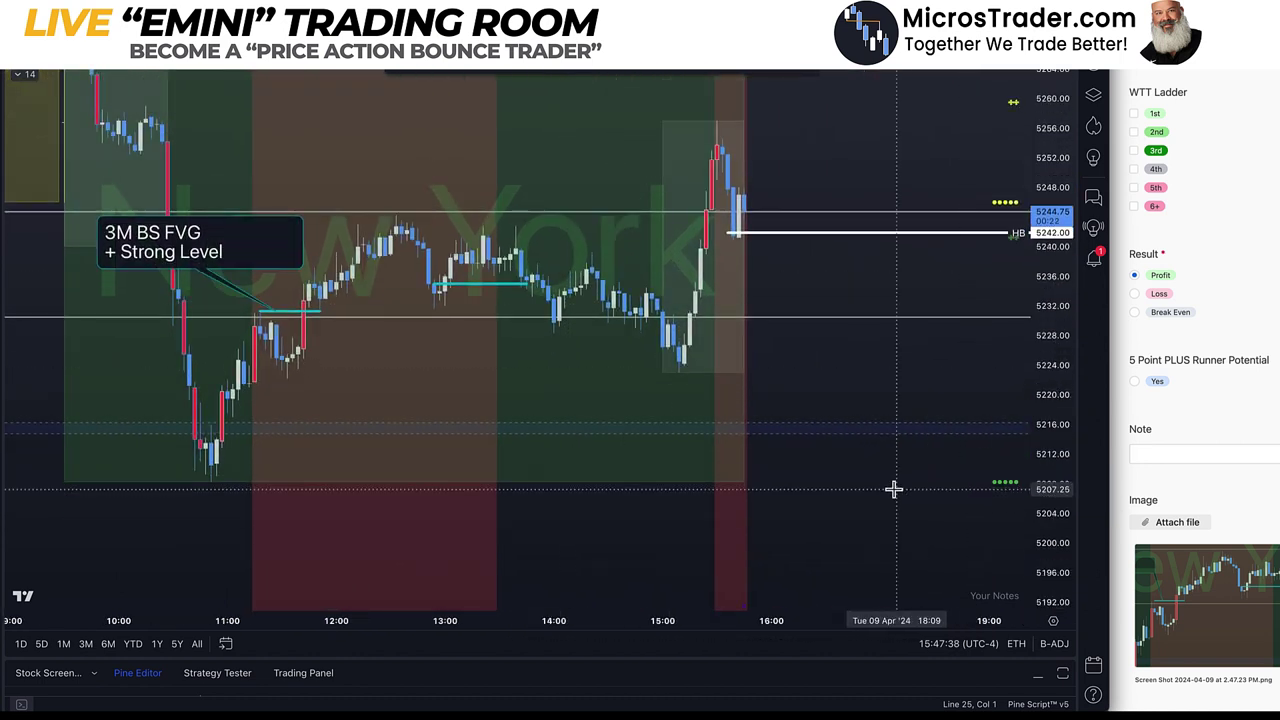
left_click_drag(771, 480, 777, 482)
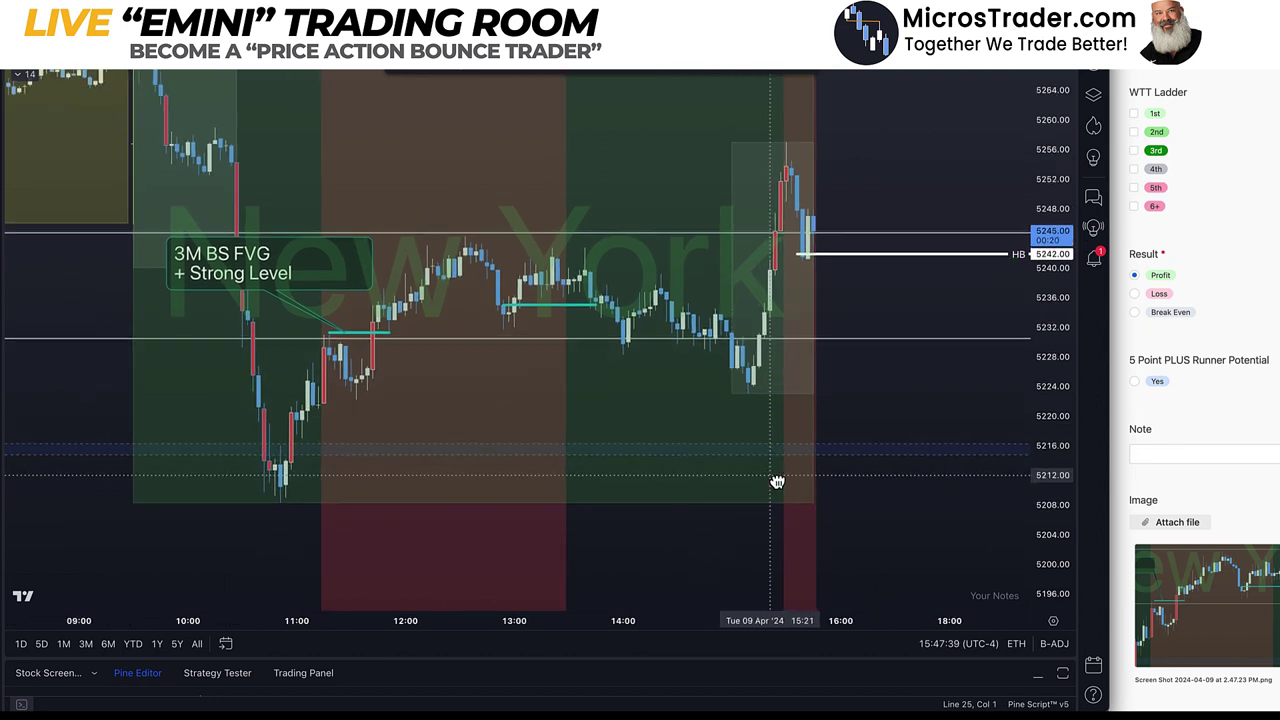
left_click(354, 277)
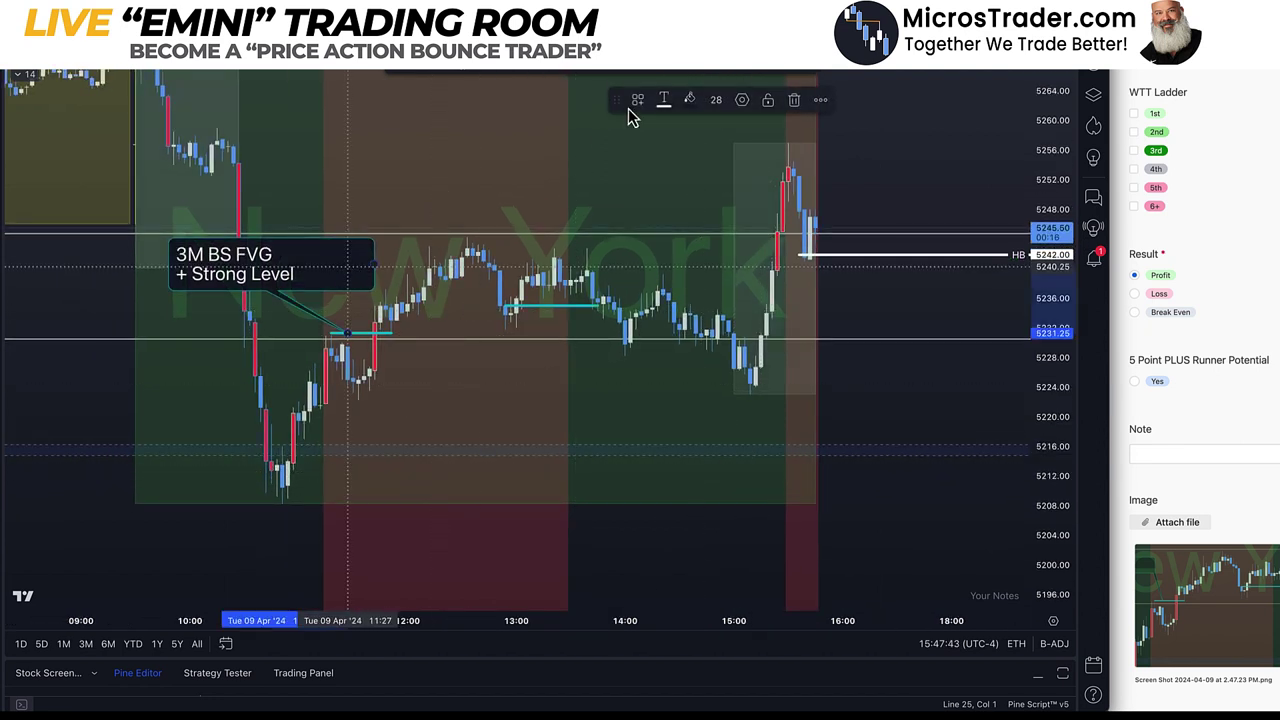
left_click(652, 184)
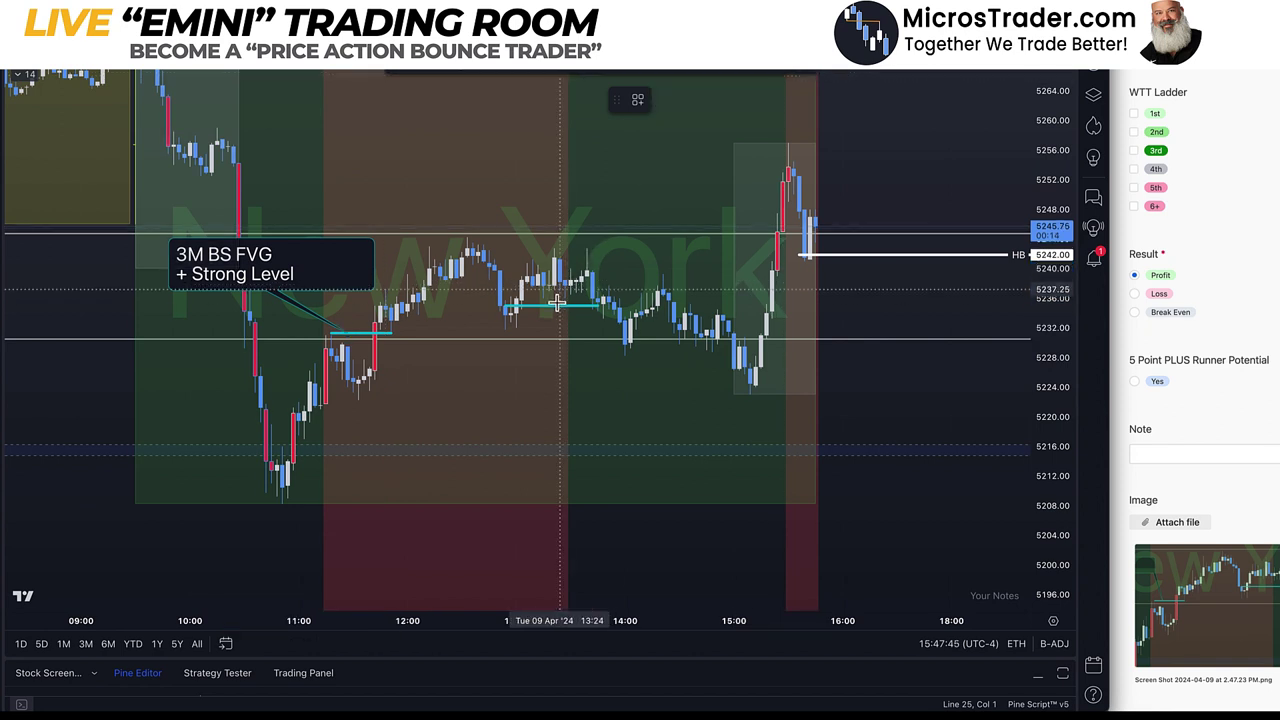
left_click(557, 303)
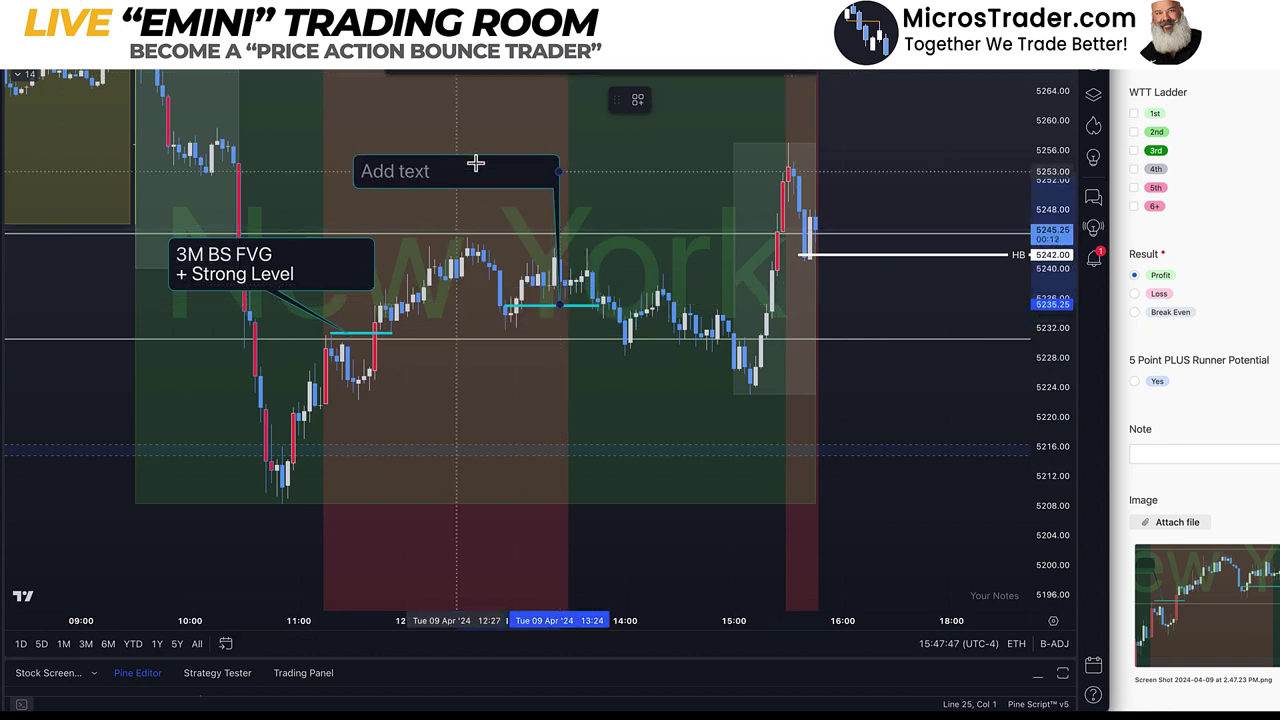
left_click(476, 160)
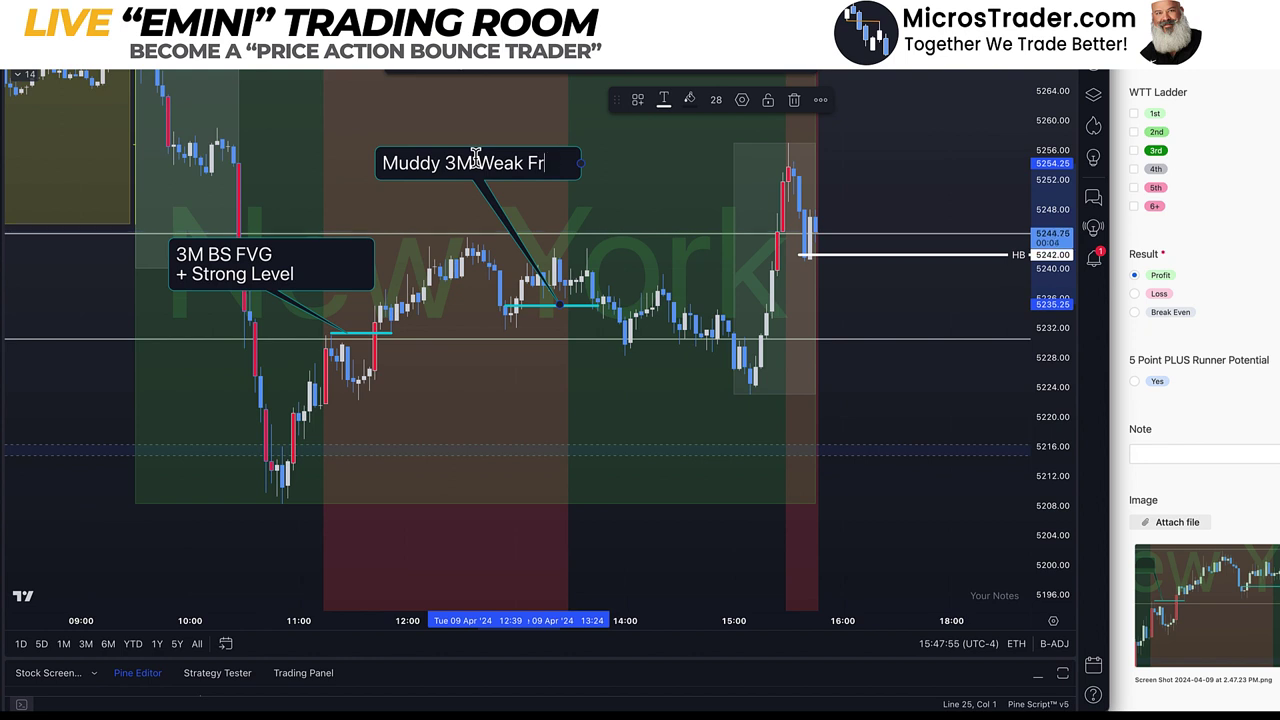
type("Muddy 3M Weak Frontside")
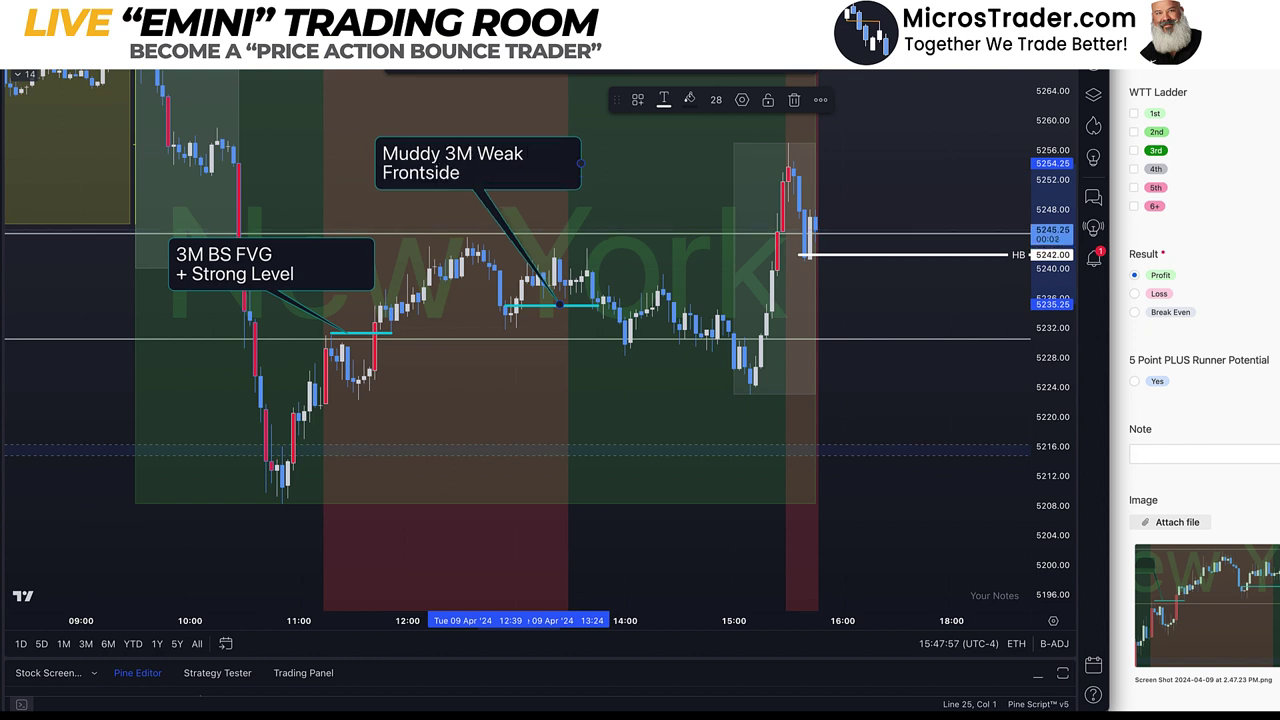
left_click(592, 462)
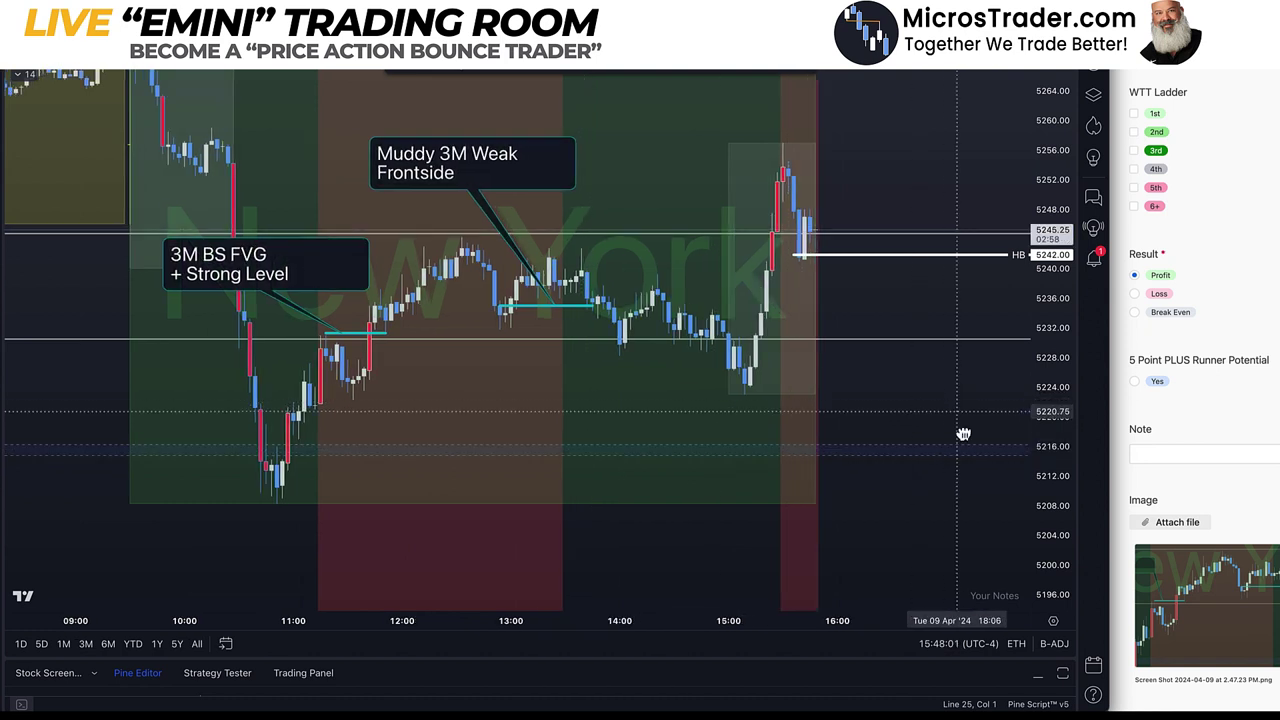
left_click_drag(963, 434, 963, 438)
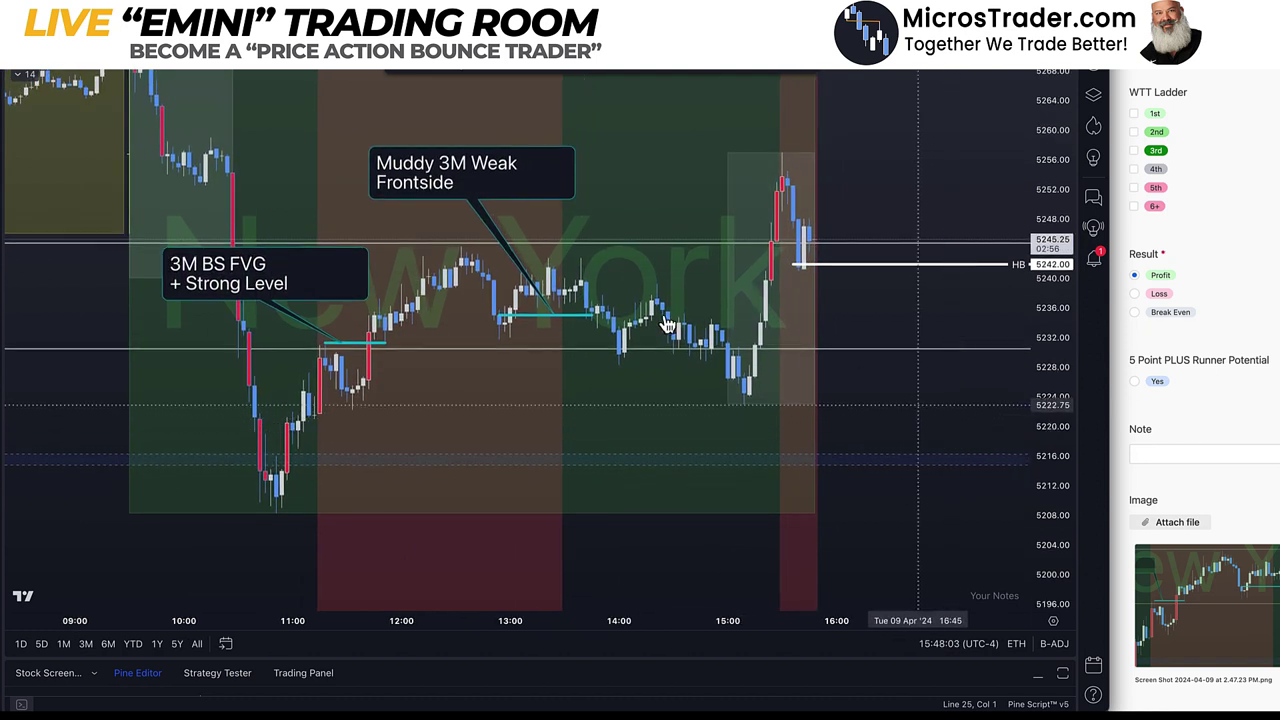
left_click_drag(1050, 296, 1054, 283)
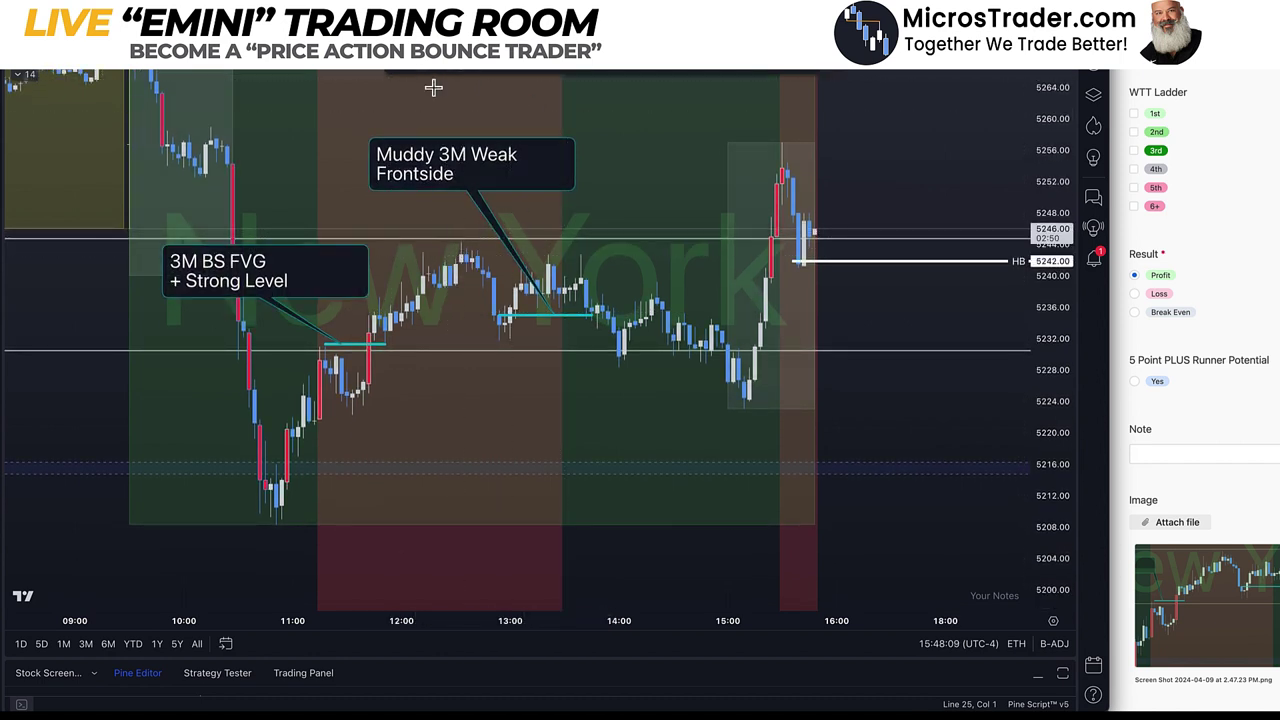
Draw a dotted cyan line across the candle highs near 5243, from about 12:33 to 13:21.
left_click(463, 254)
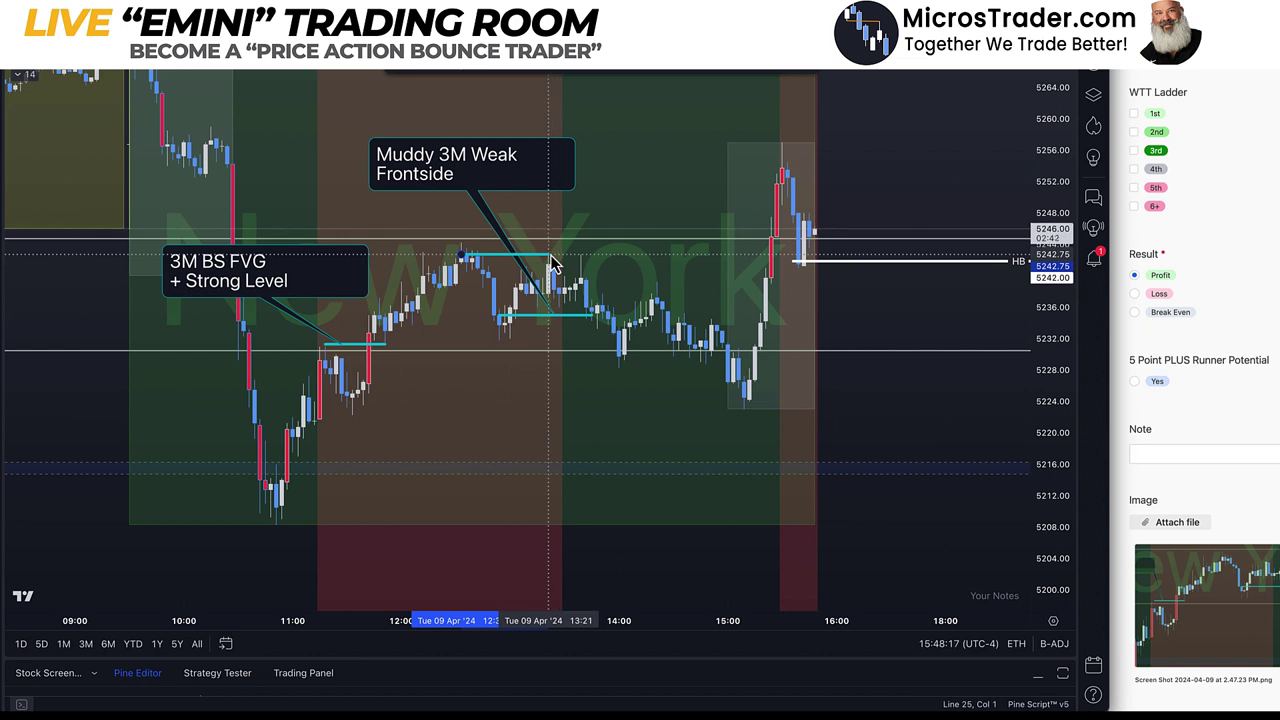
left_click(550, 257)
left_click(737, 99)
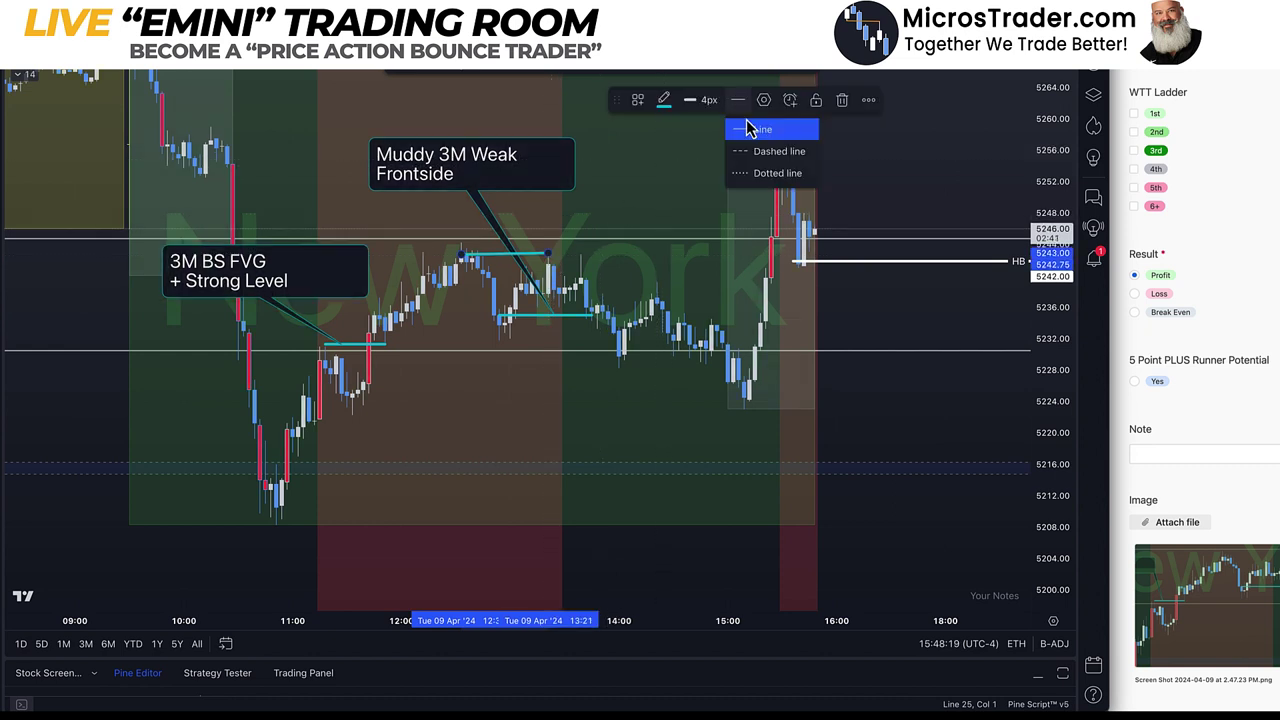
left_click(758, 177)
Move the "Muddy 3M Weak Frontside" callout below the candles, clear of the dotted line.
left_click_drag(518, 161, 502, 491)
left_click(660, 420)
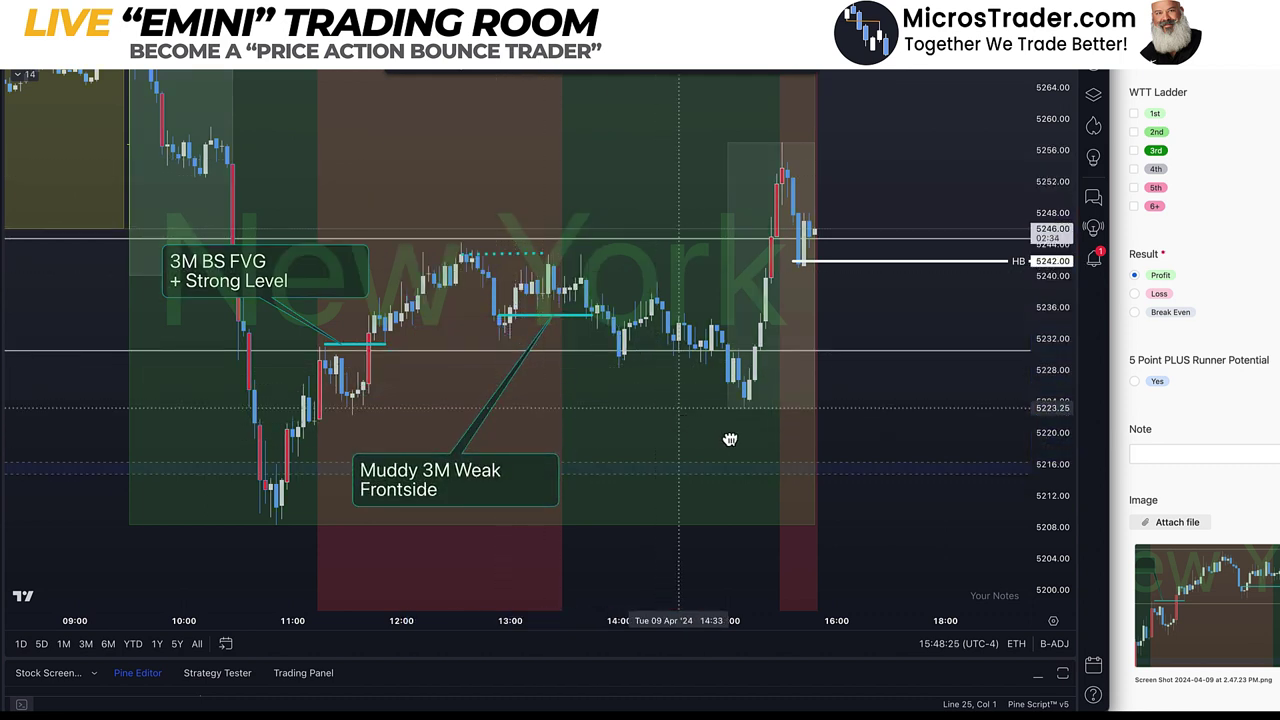
left_click_drag(776, 463, 857, 463)
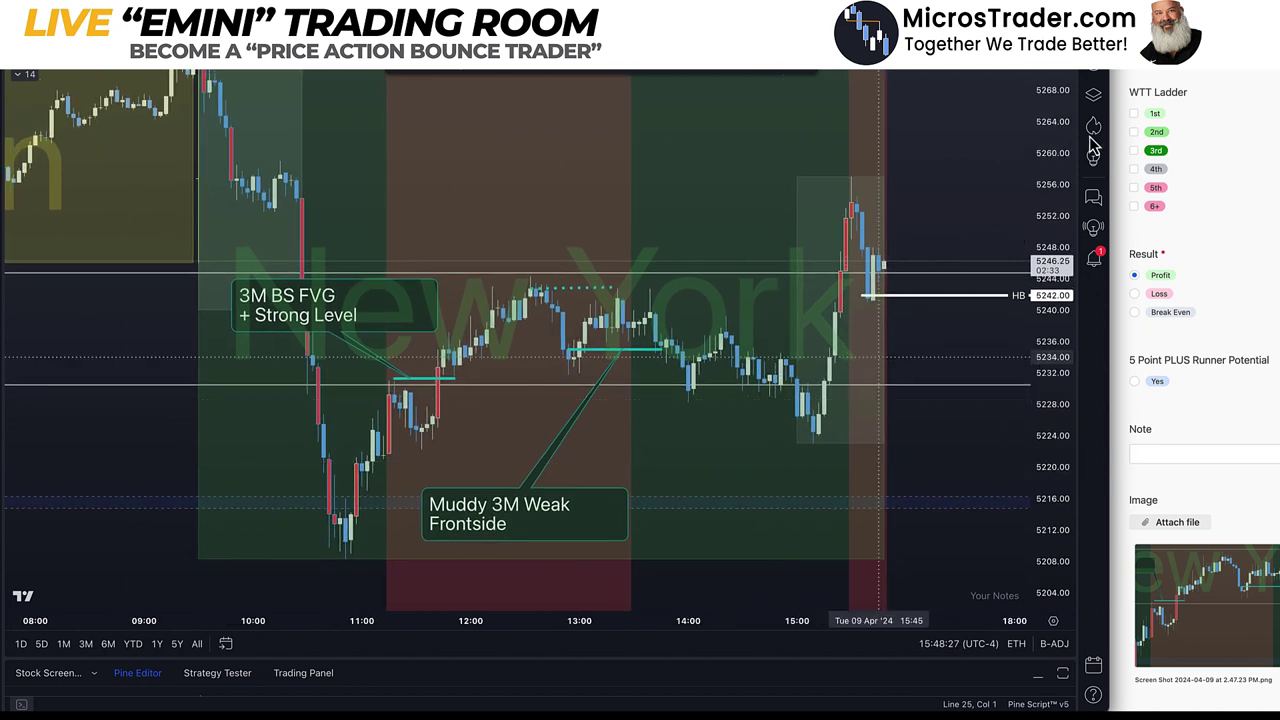
Submit the completed journal form and start another response.
scroll(1202, 462, "down", 3)
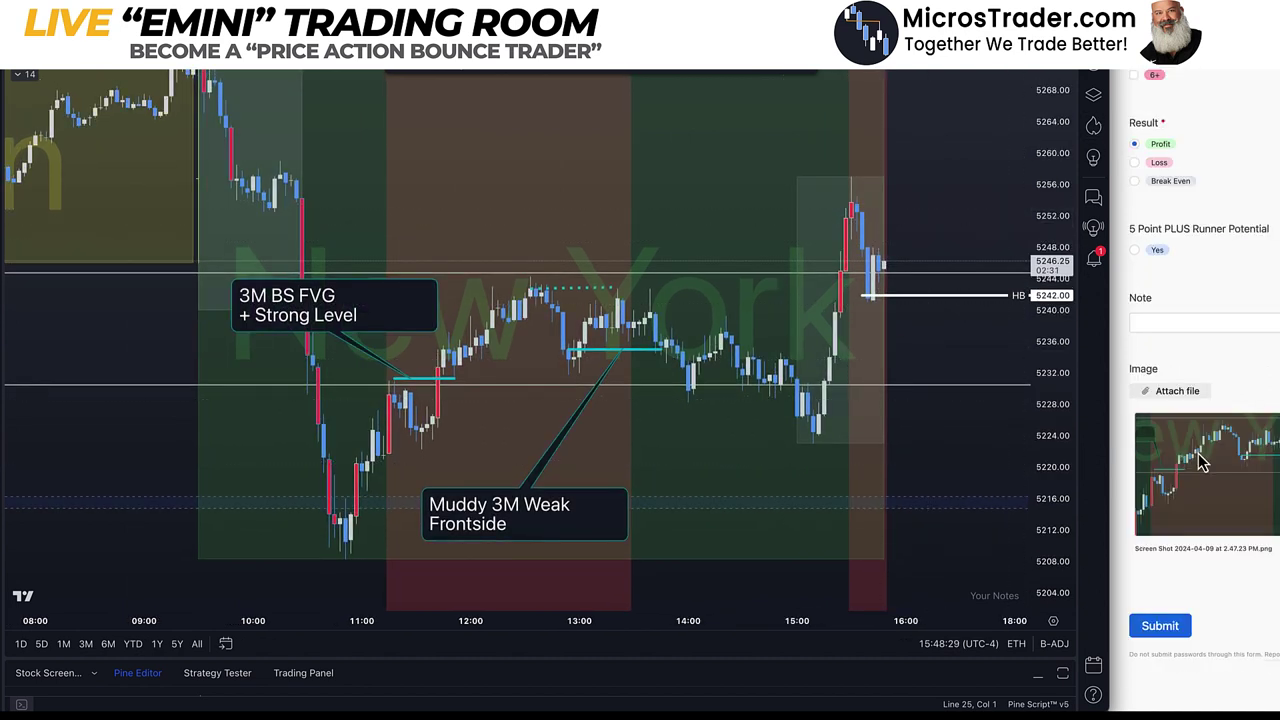
left_click(1163, 626)
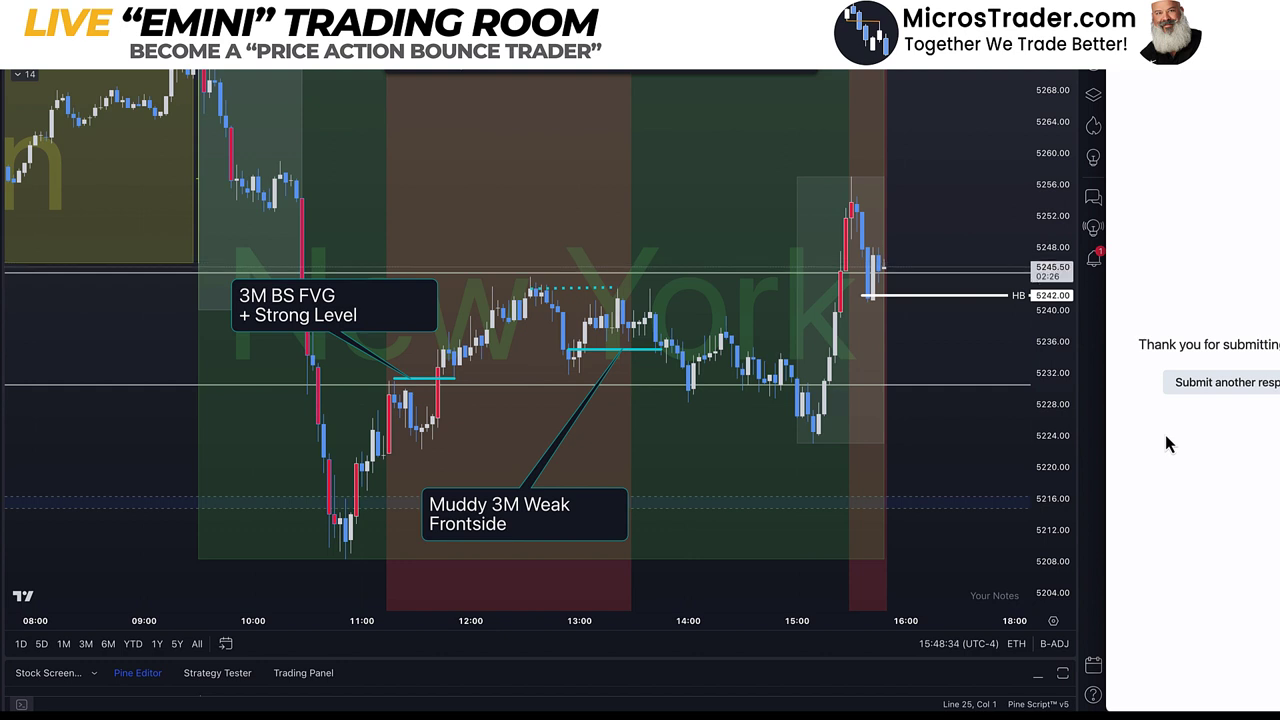
left_click(1220, 386)
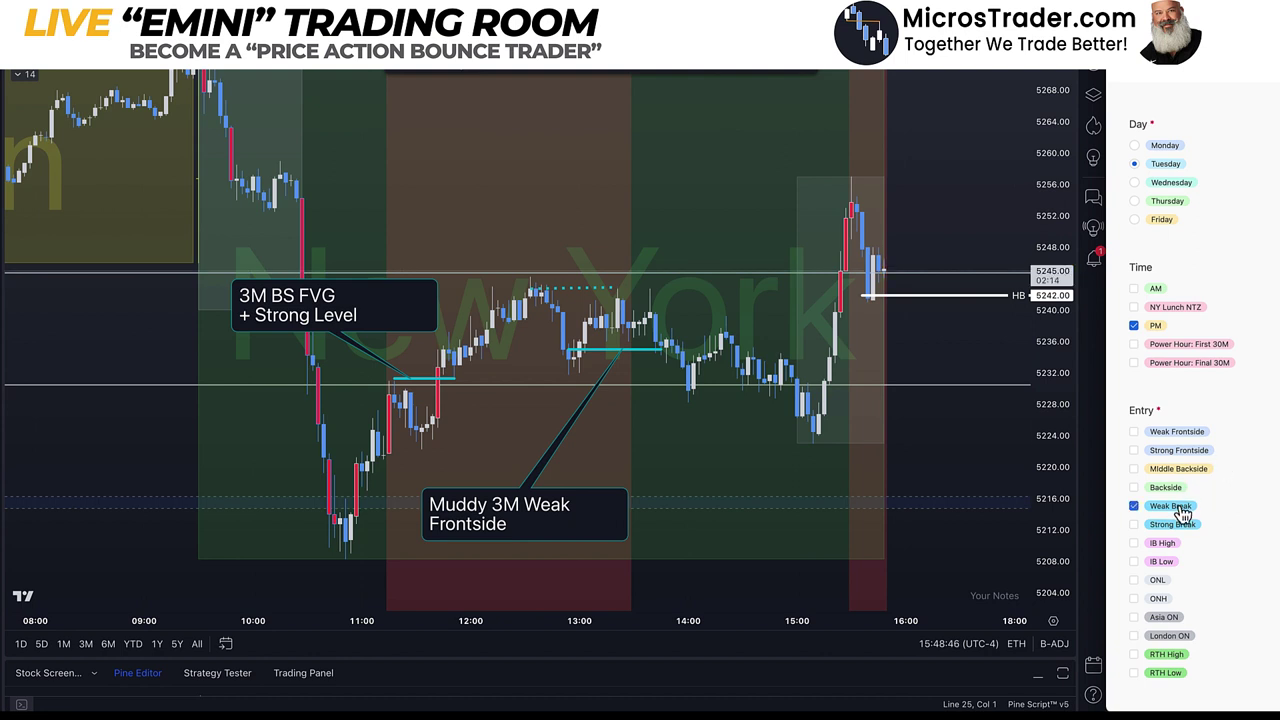
Fill in the new response: Tuesday, PM, entry Weak Break, special situation Muddy, better entry Base and PX Touch N Go.
scroll(1183, 511, "down", 1)
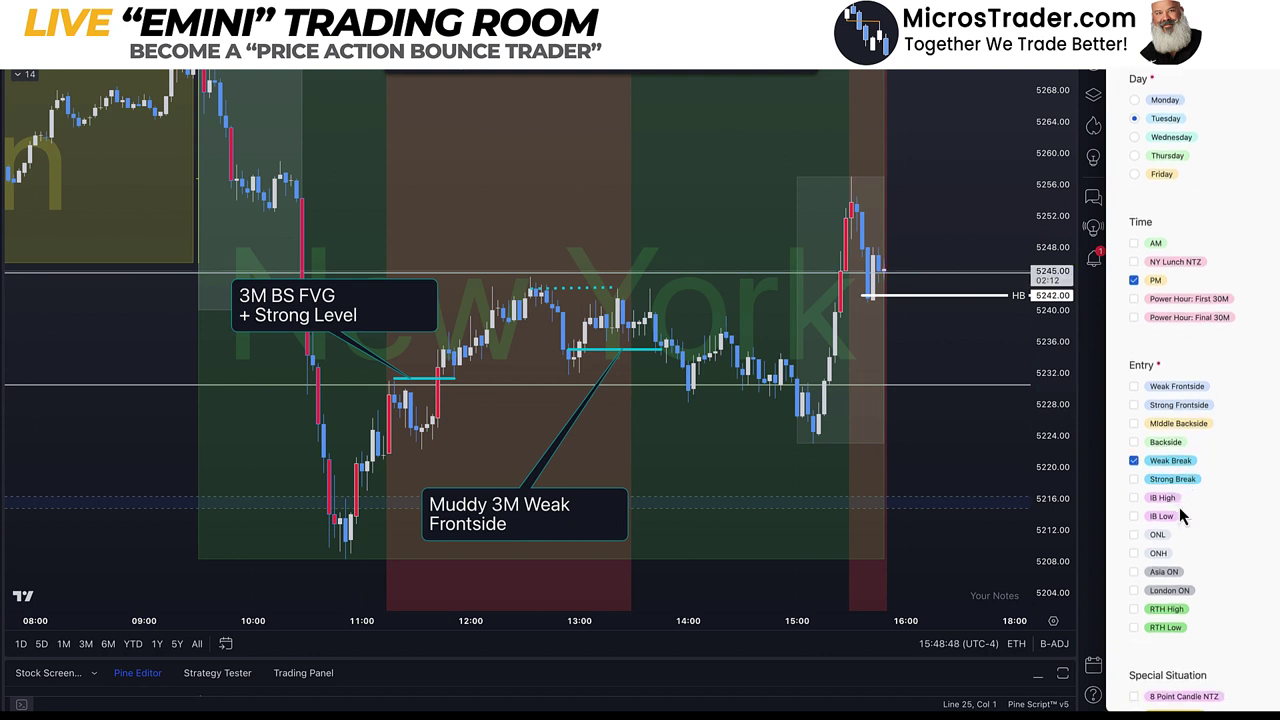
scroll(1179, 507, "down", 1)
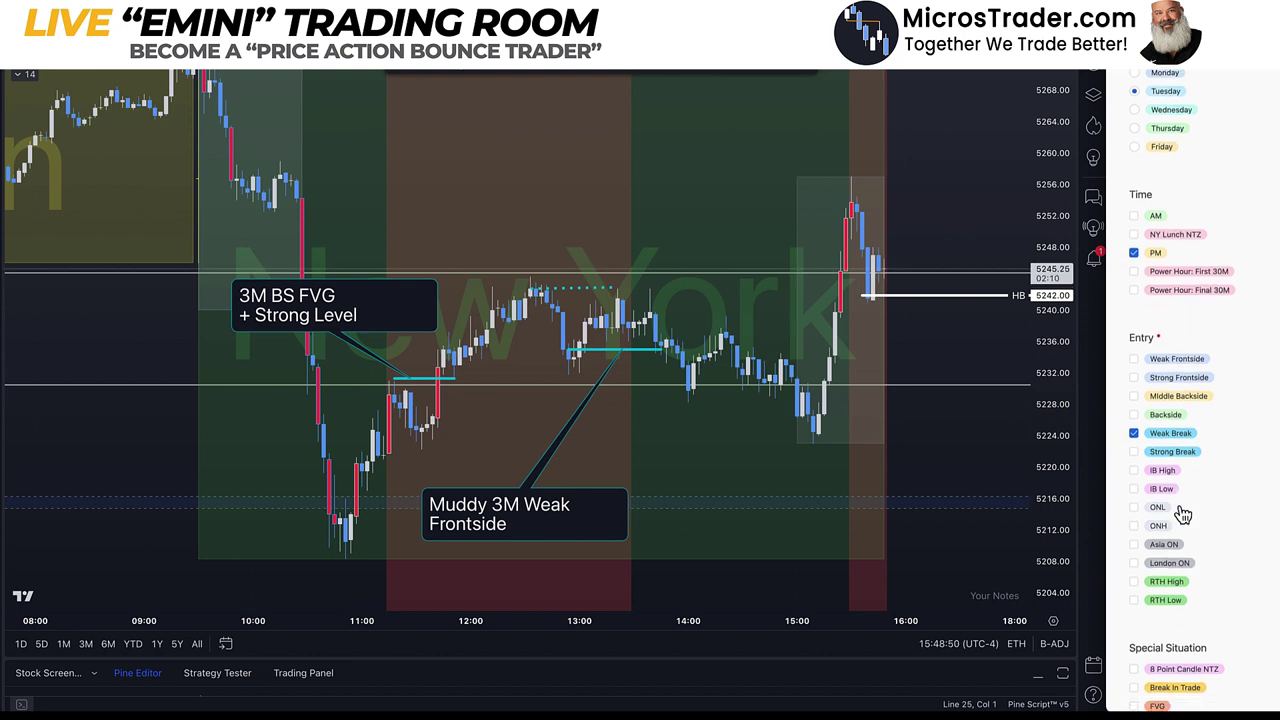
scroll(1179, 507, "down", 1)
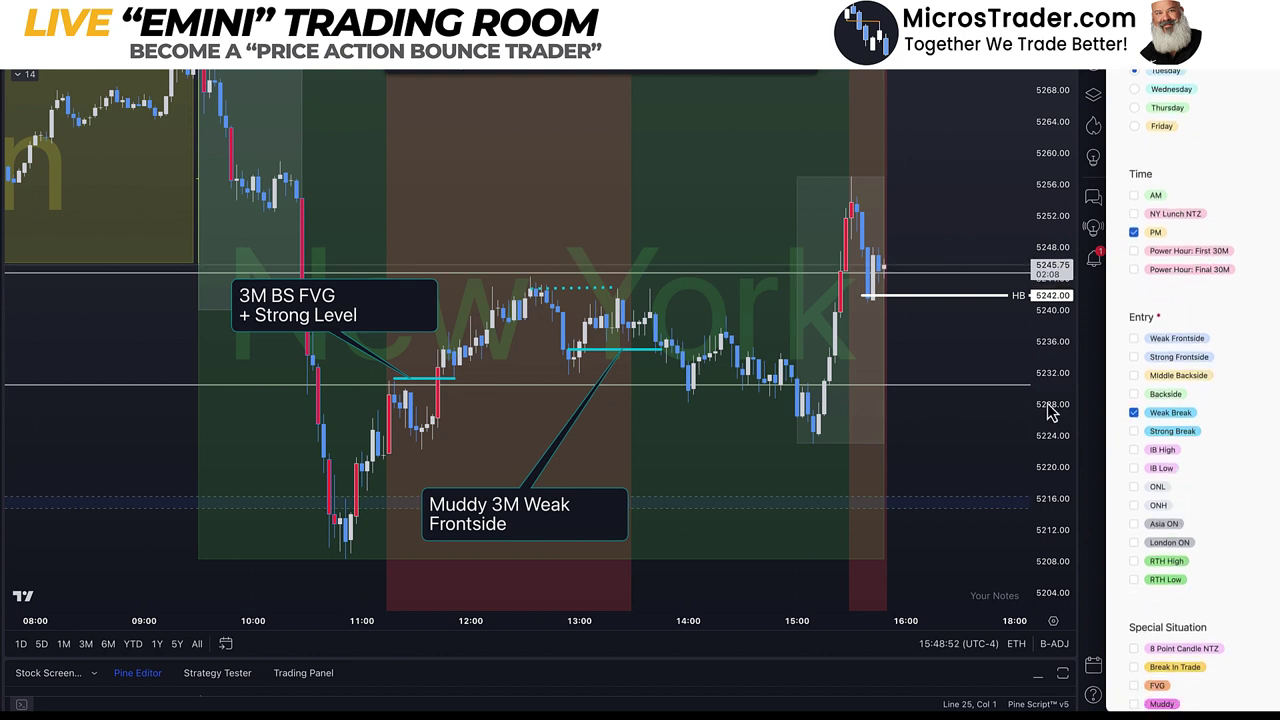
scroll(1204, 484, "down", 4)
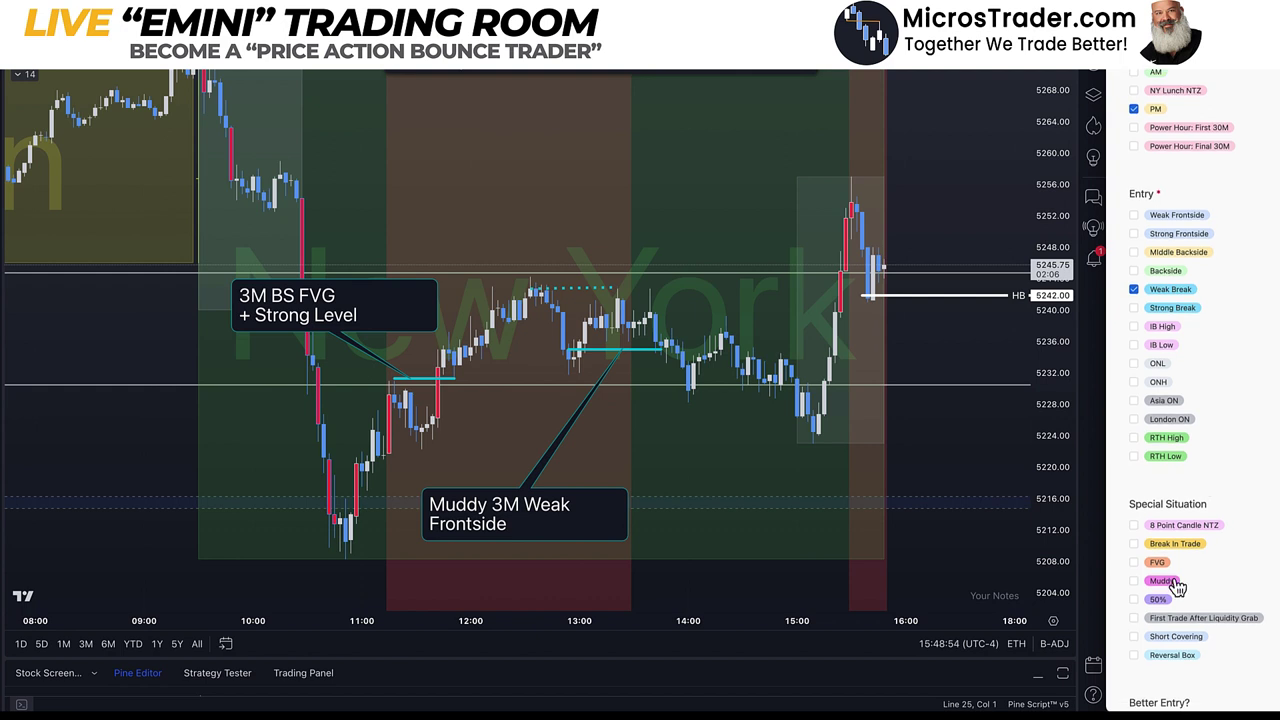
scroll(1178, 587, "down", 5)
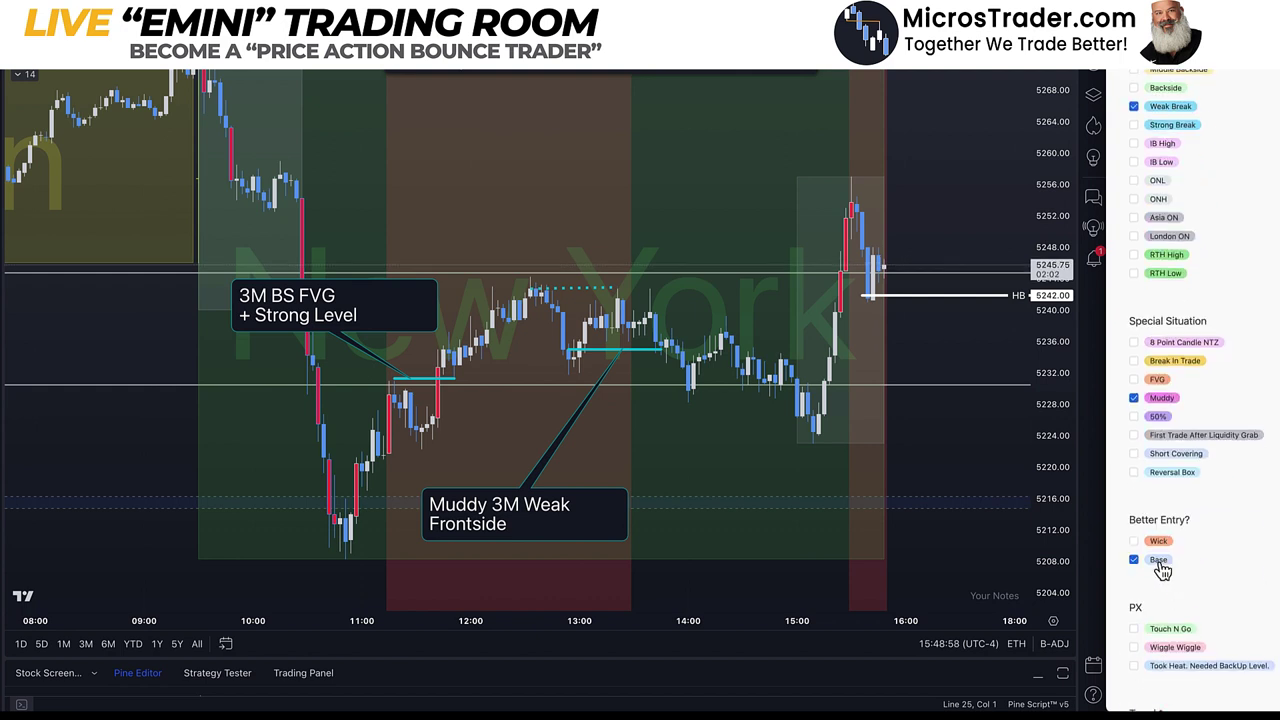
scroll(1162, 569, "down", 2)
scroll(1190, 436, "down", 5)
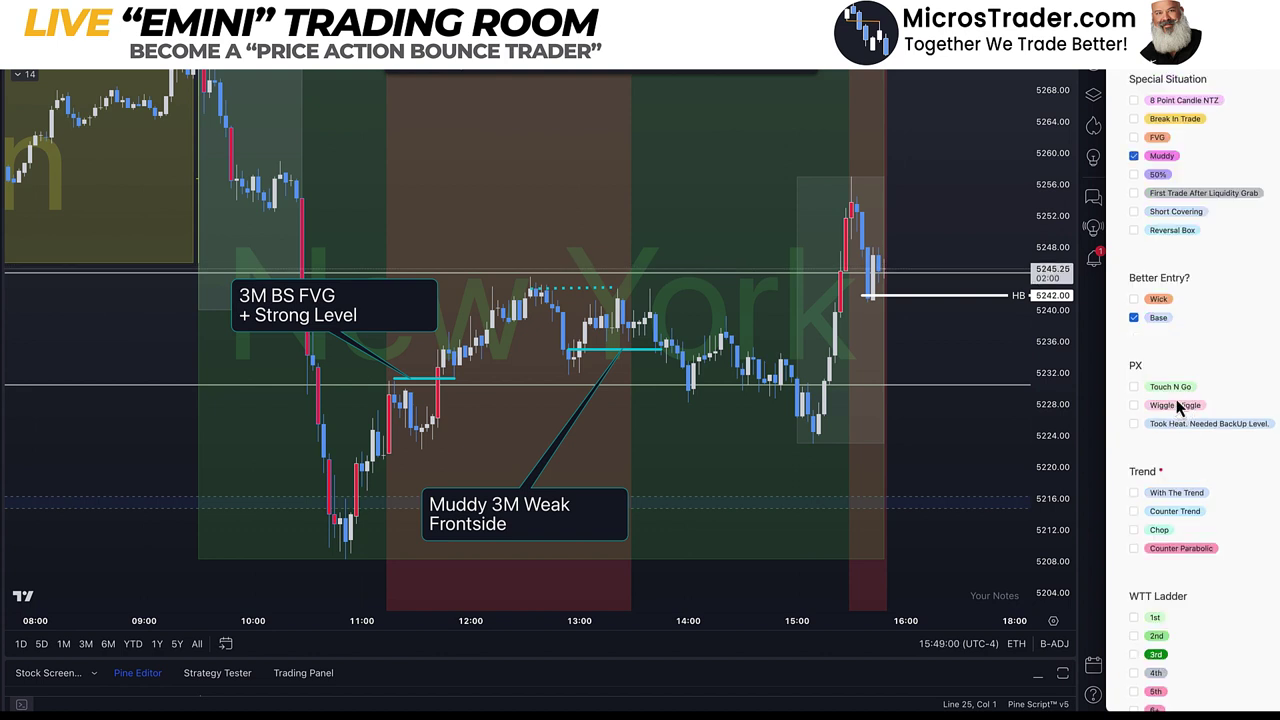
left_click(1180, 389)
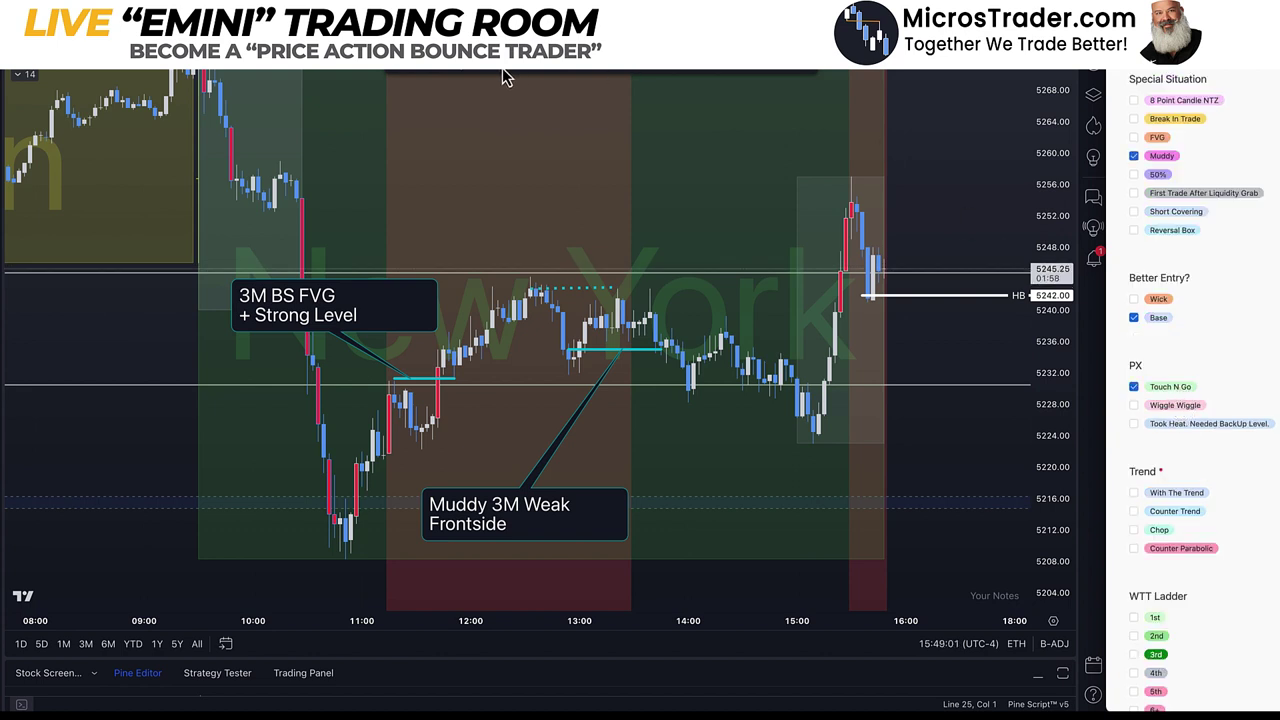
Measure the price drop from the dotted line's level at 13:33 and delete the measurement.
left_click(638, 288, "shift")
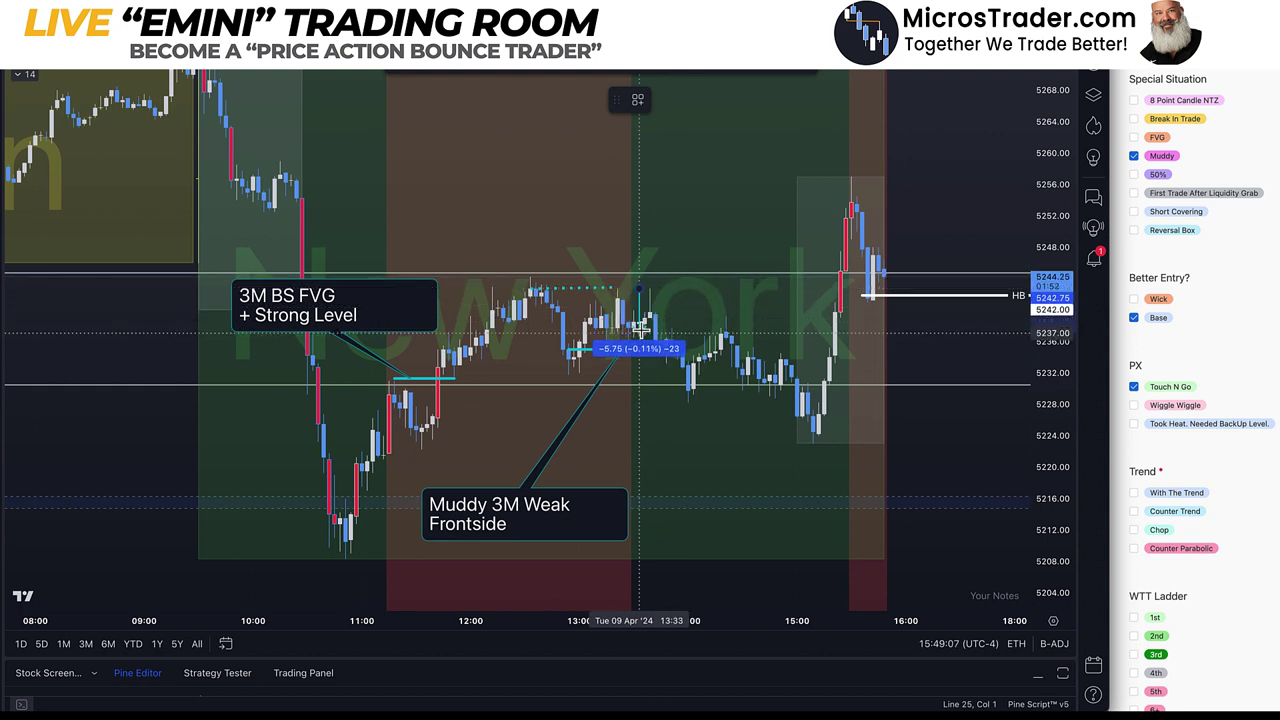
left_click(640, 331)
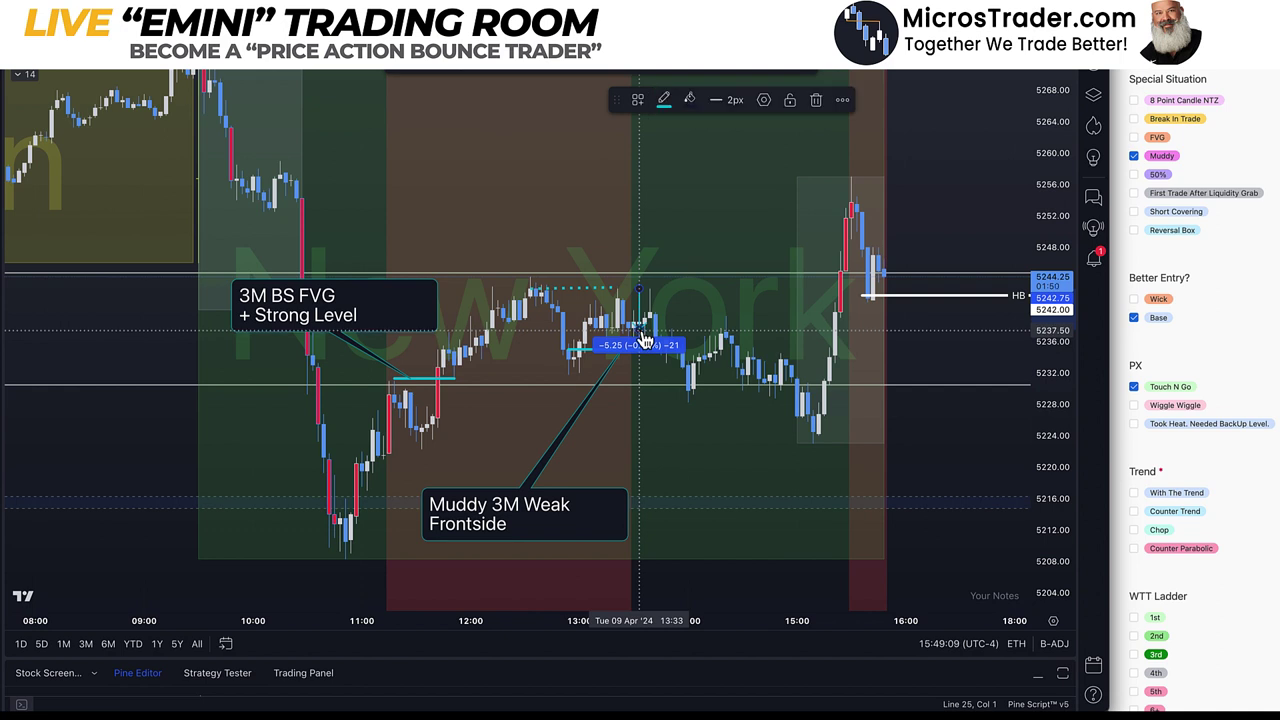
key("Delete")
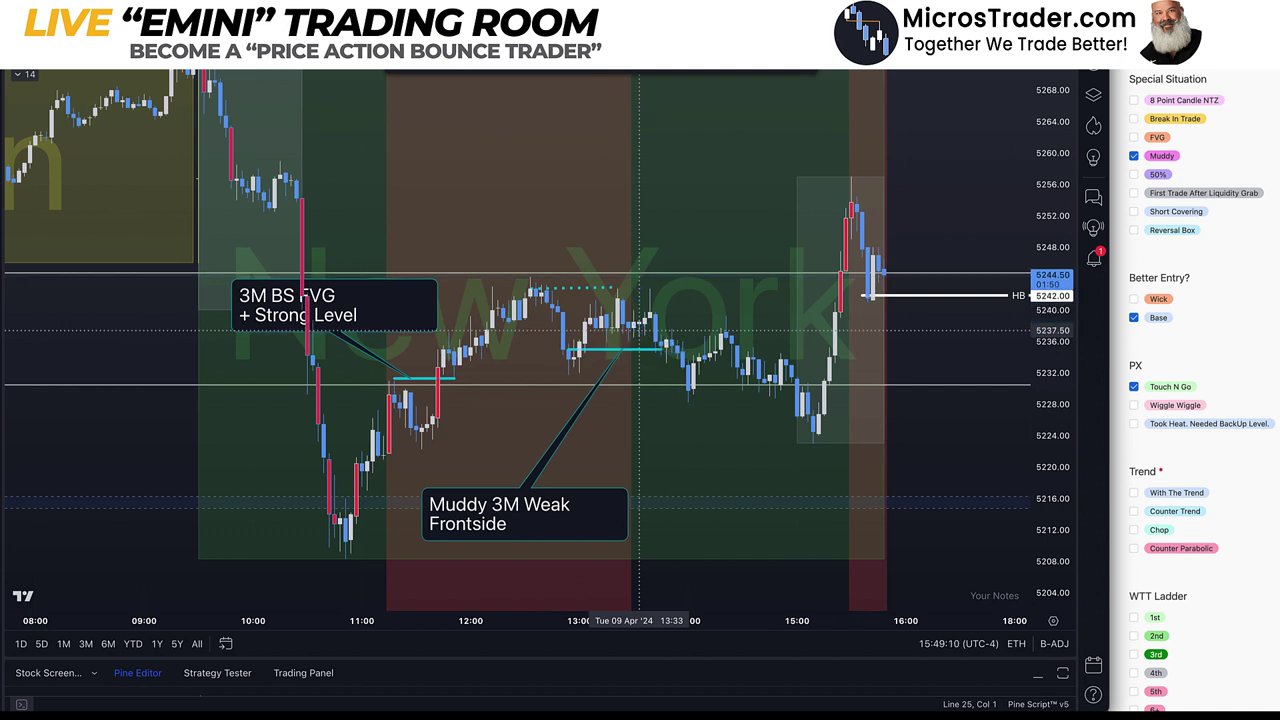
Set the trend to Chop, the result to Profit and 5 Point PLUS Runner Potential to Yes in the form.
left_click(1161, 531)
scroll(1163, 540, "down", 5)
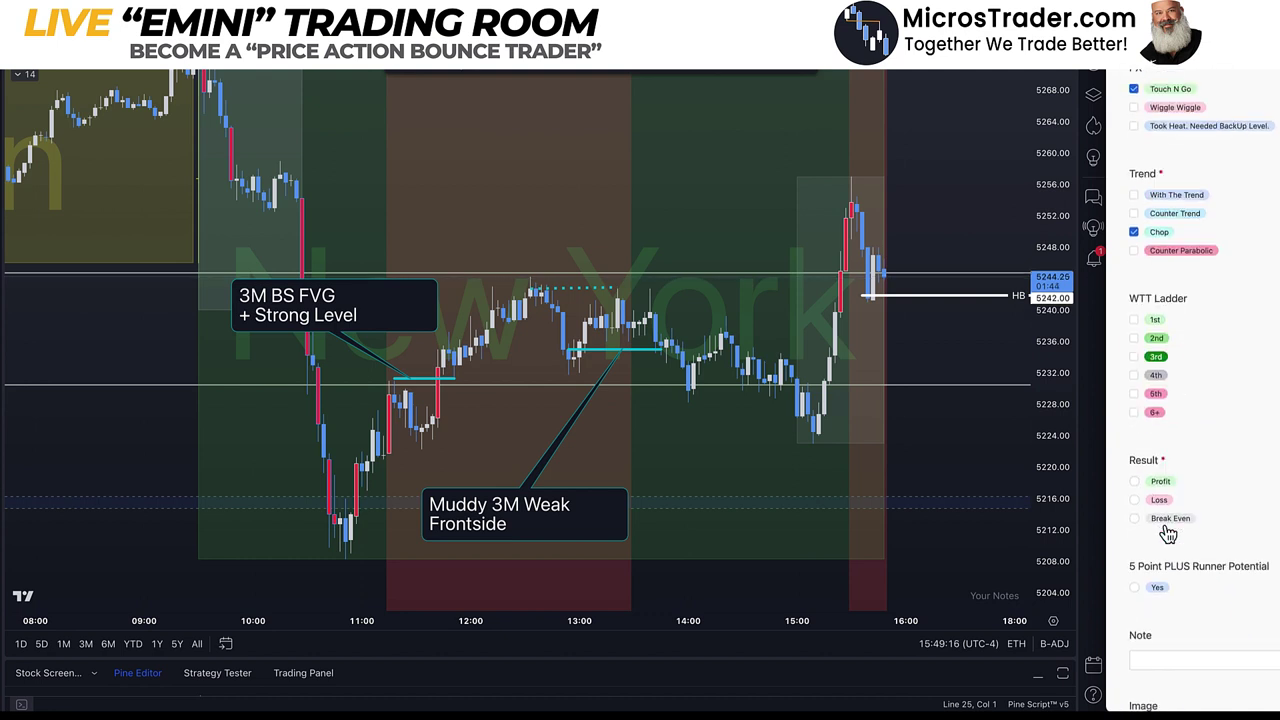
left_click(1158, 492)
left_click(1157, 594)
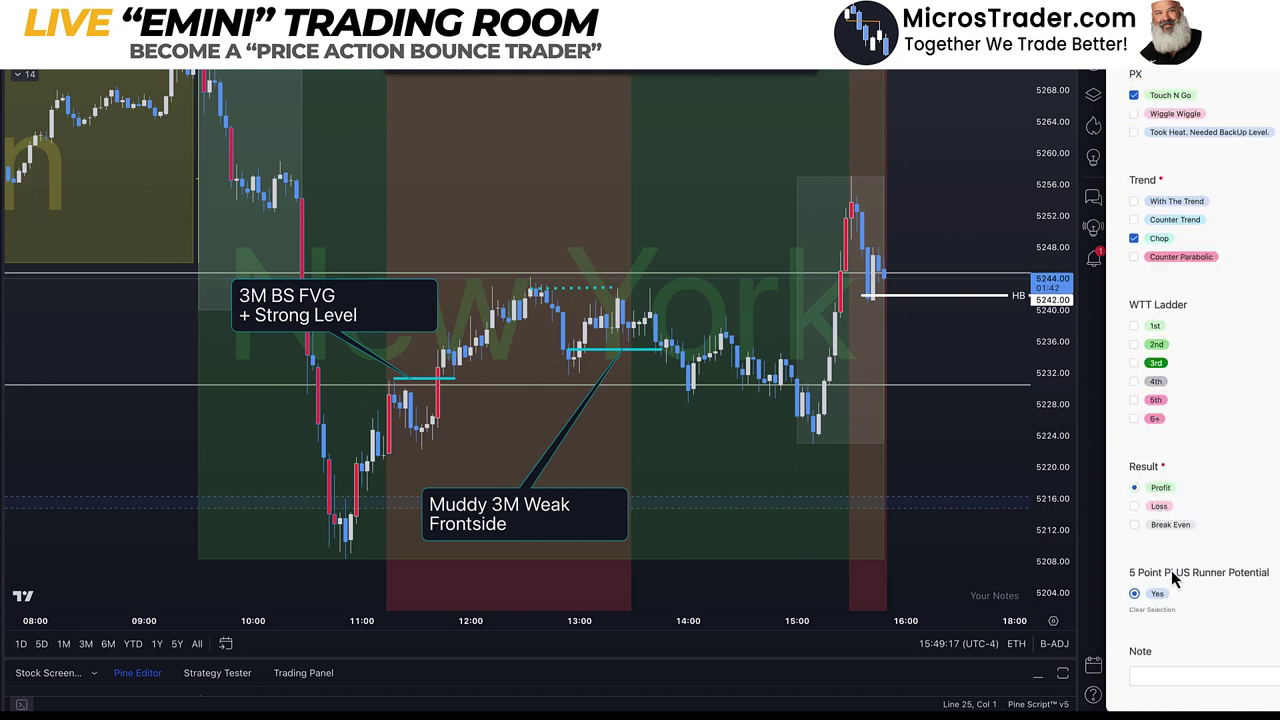
scroll(1177, 565, "down", 2)
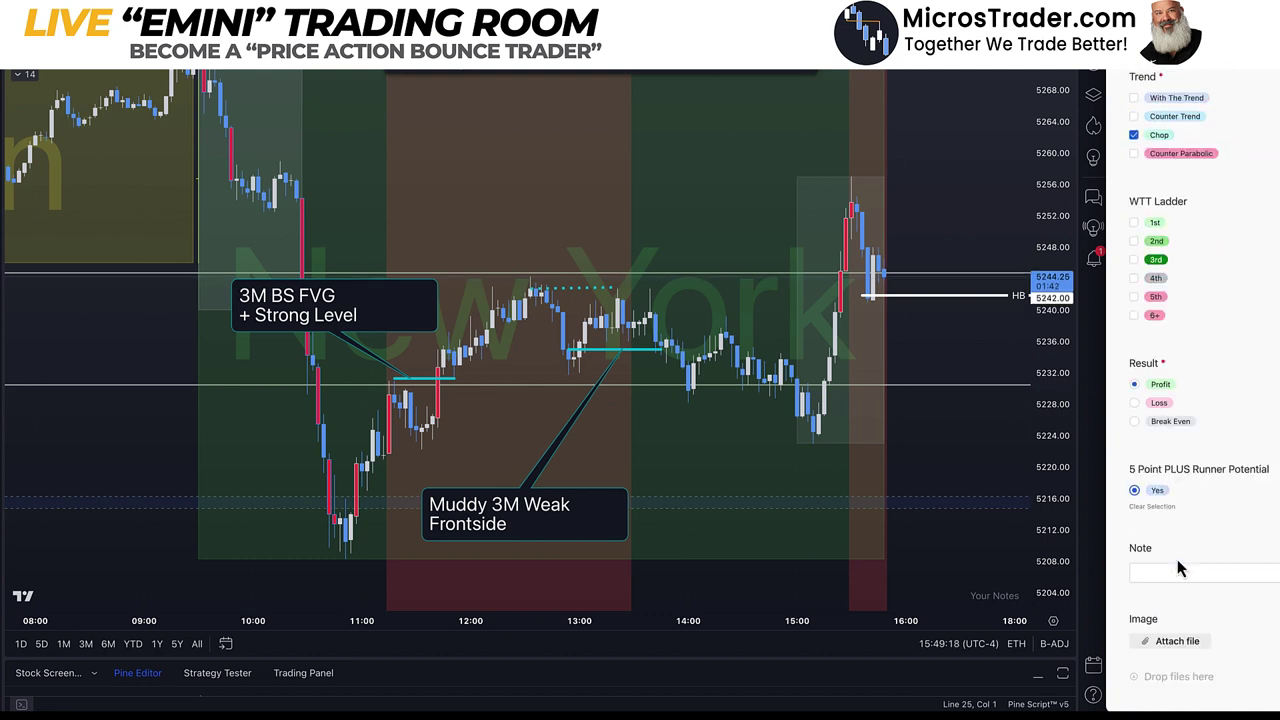
Level the dotted line by setting its later end at 5242.75 on the 13:21 candle.
left_click(620, 298)
left_click_drag(619, 294, 618, 294)
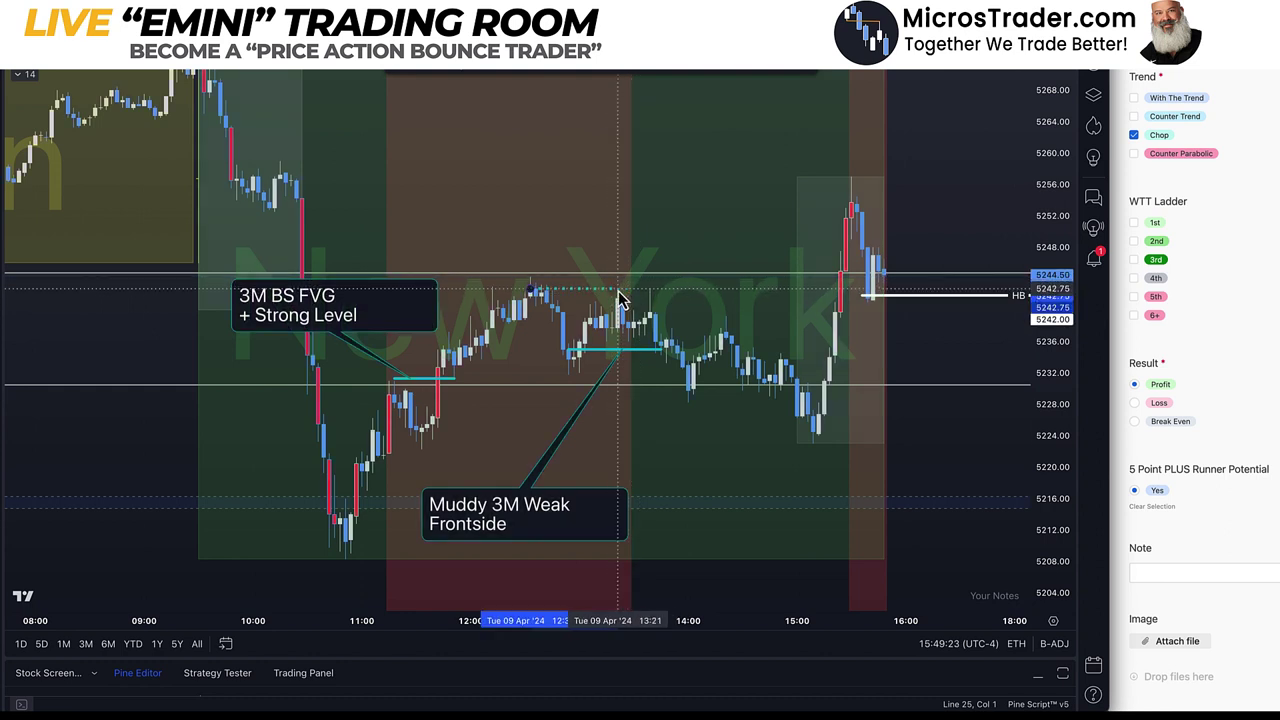
left_click(675, 206)
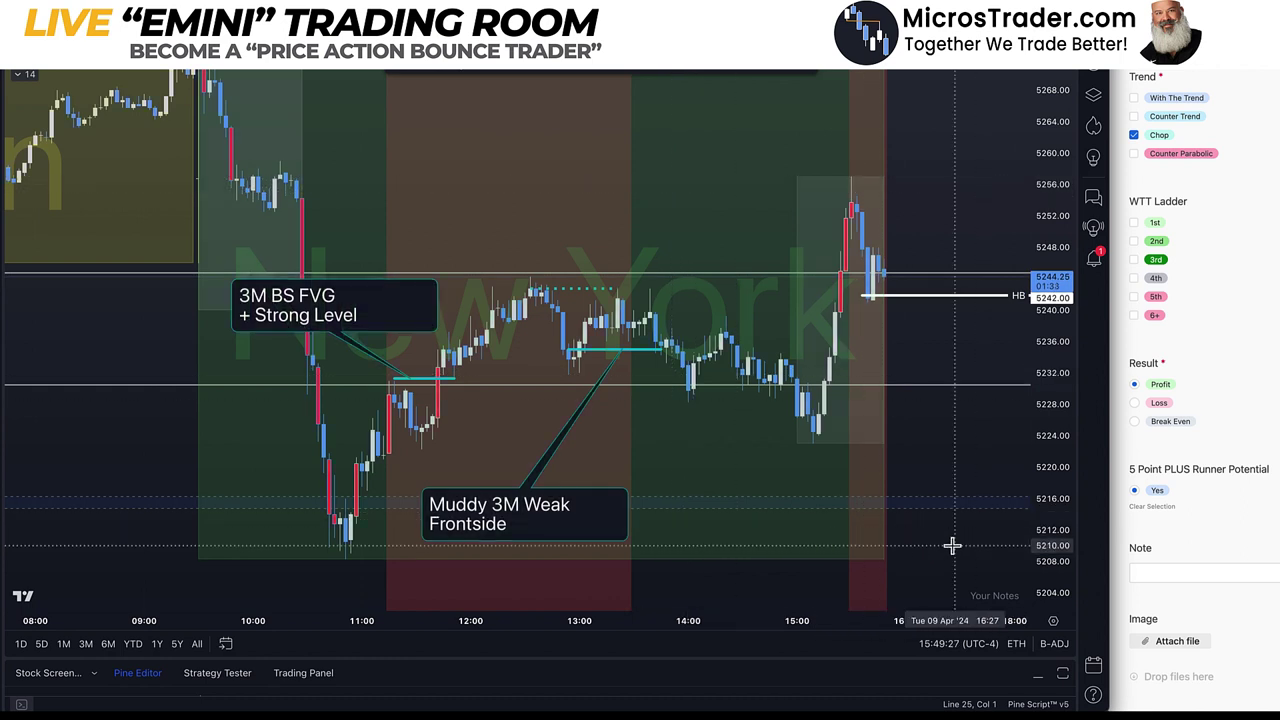
Circle the touch at the dotted line's later end, capture a screenshot of that chart area and attach it to the form's image field.
key("super+shift+5")
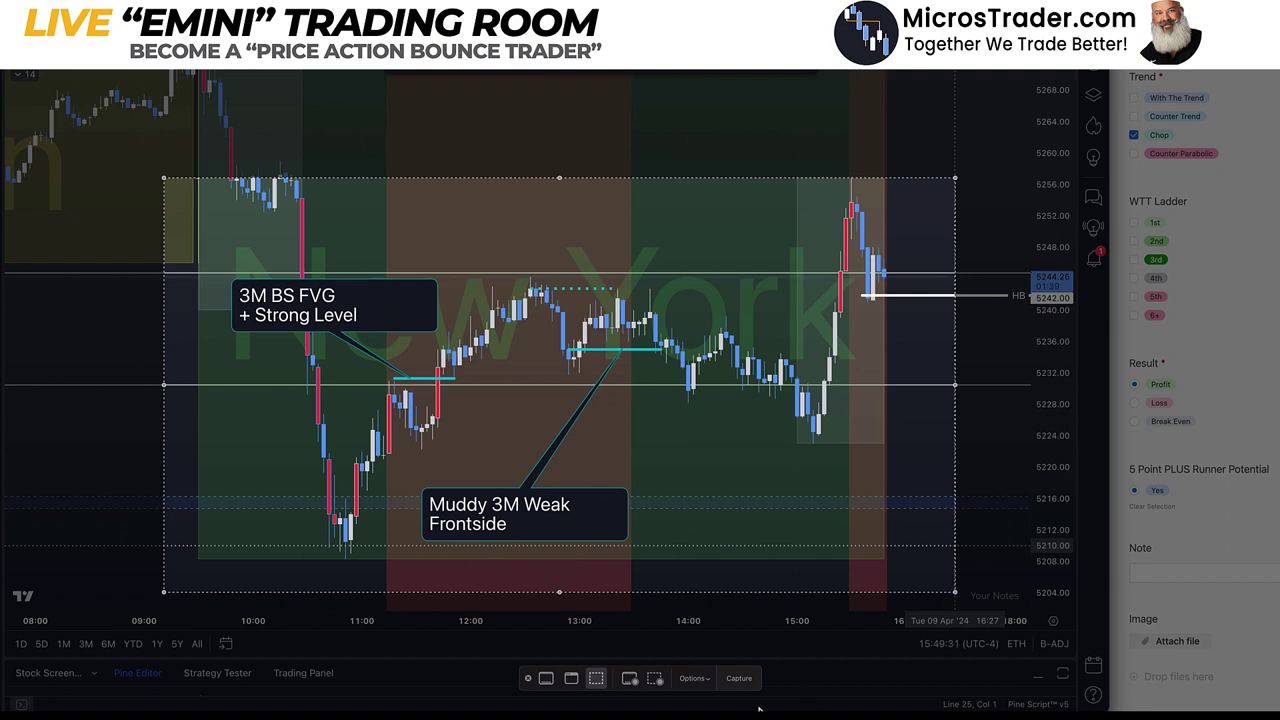
left_click(739, 679)
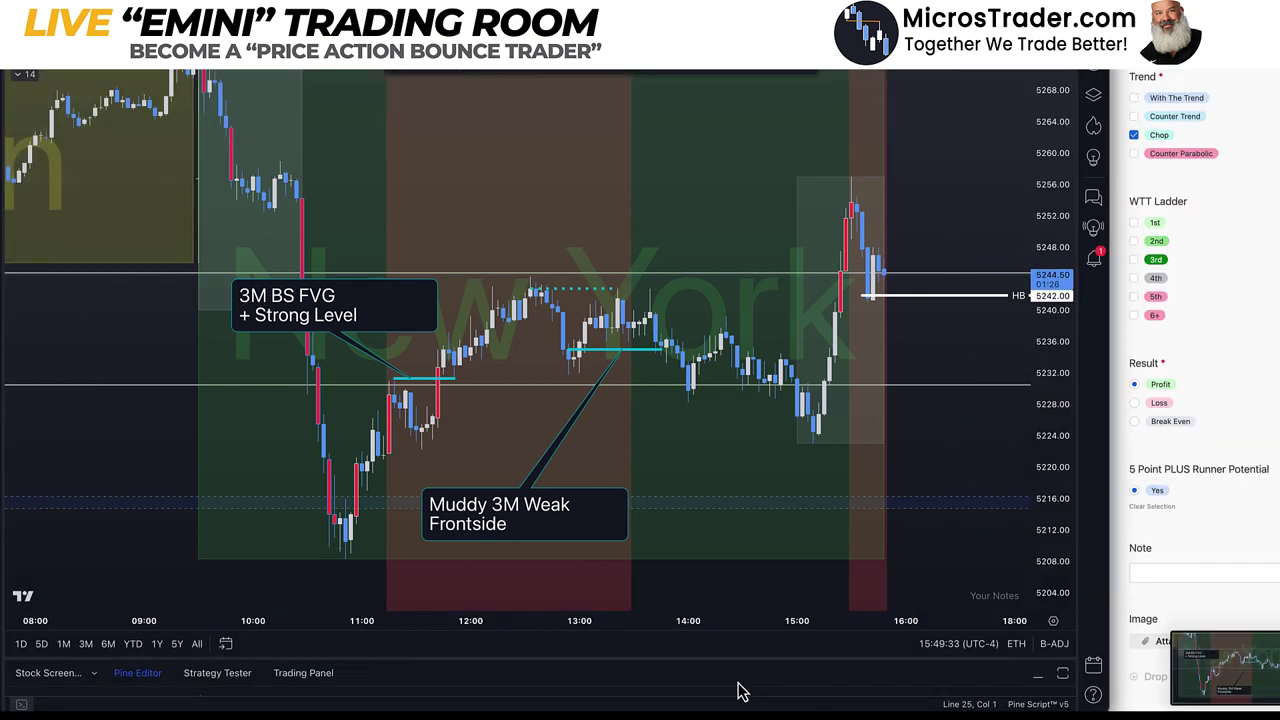
left_click(607, 285)
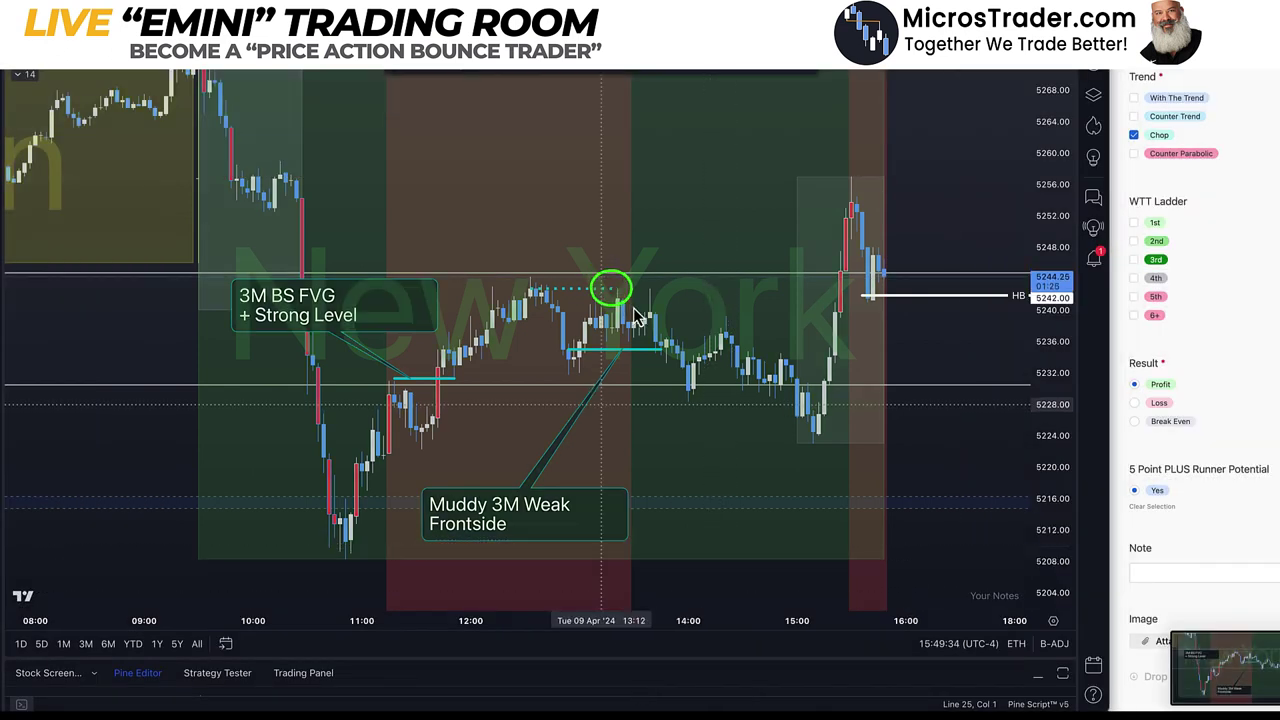
key("super+shift+5")
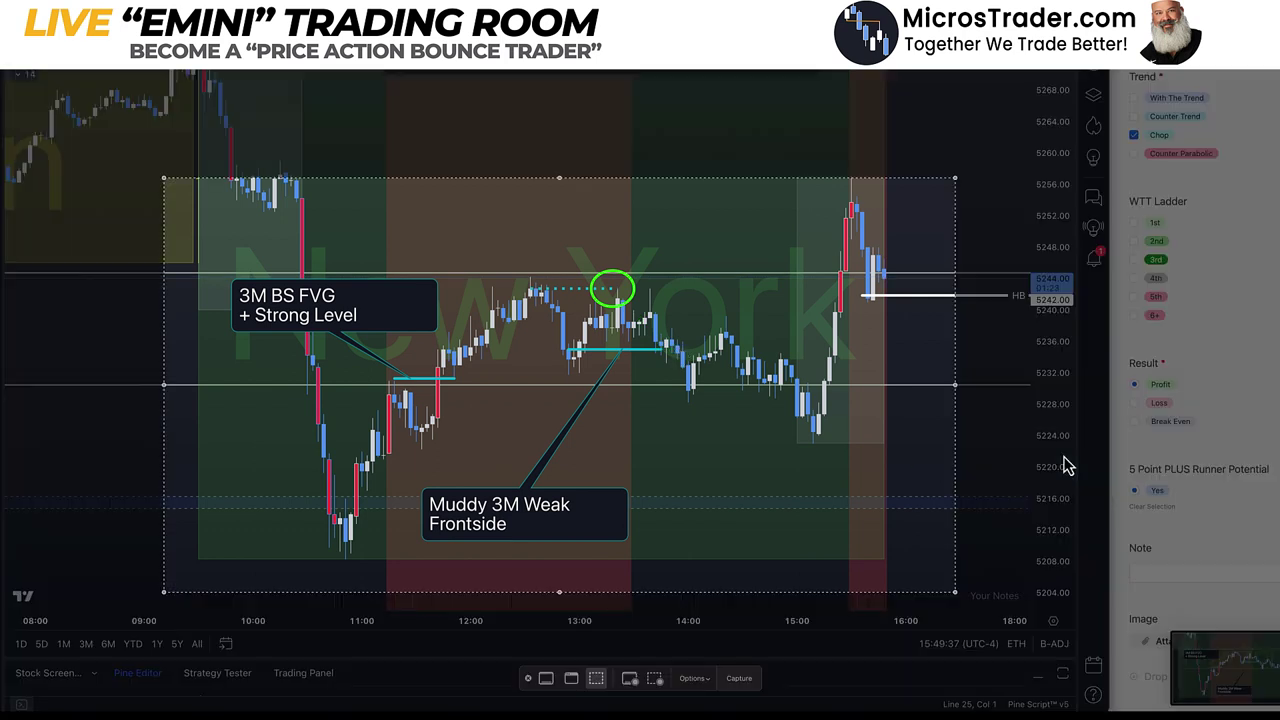
left_click(740, 680)
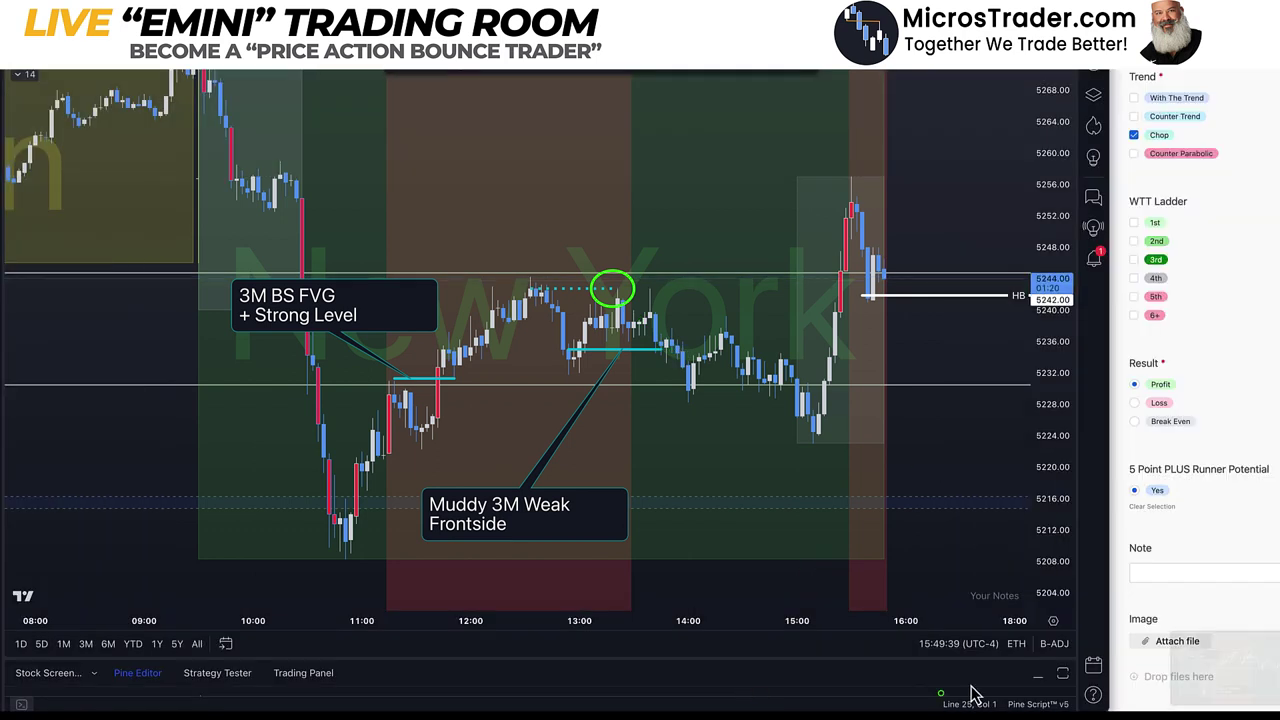
left_click_drag(1236, 670, 1190, 680)
scroll(1190, 590, "down", 3)
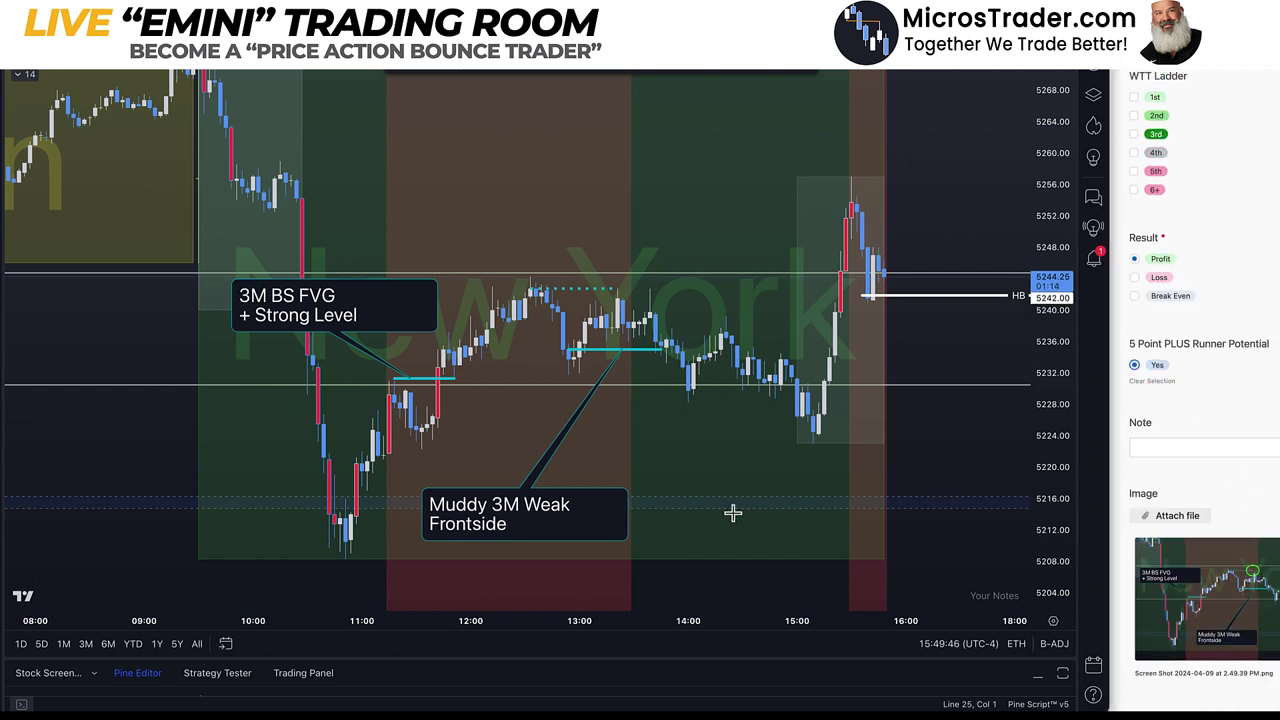
Add a callout reading "Break Counter" above the candles, pointing to the dotted line near 12:57.
left_click(802, 61)
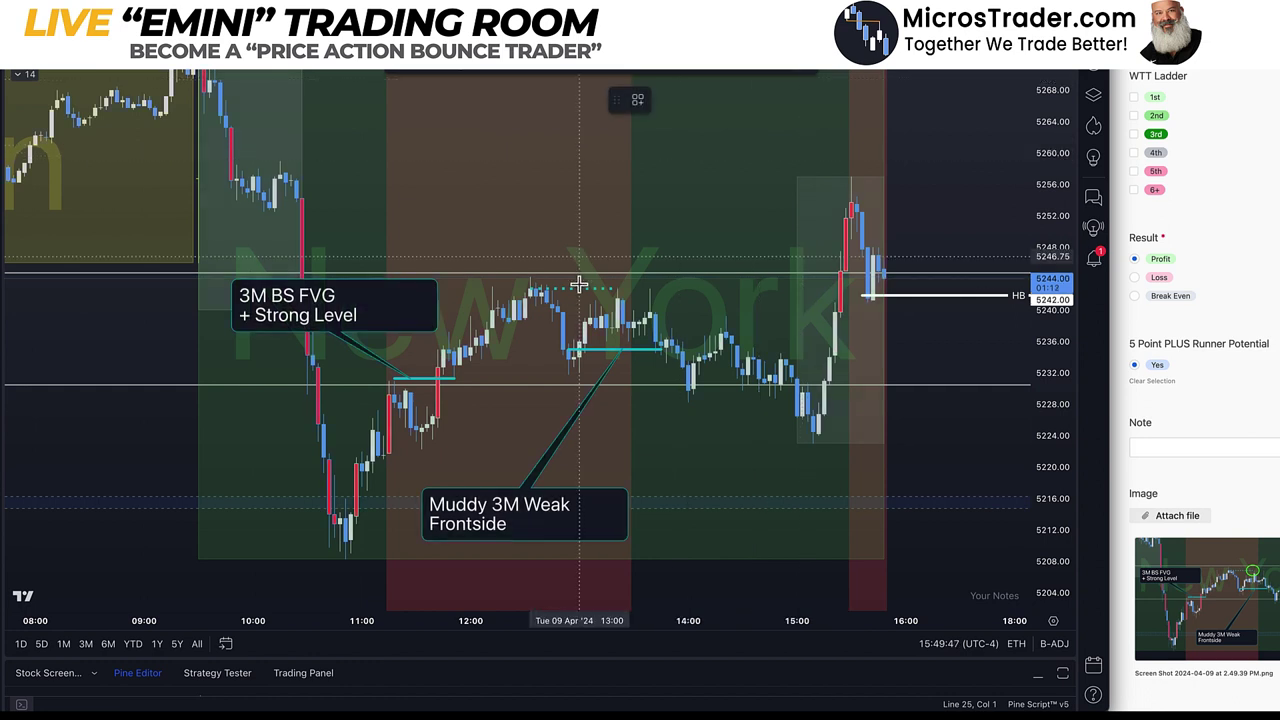
left_click(576, 286)
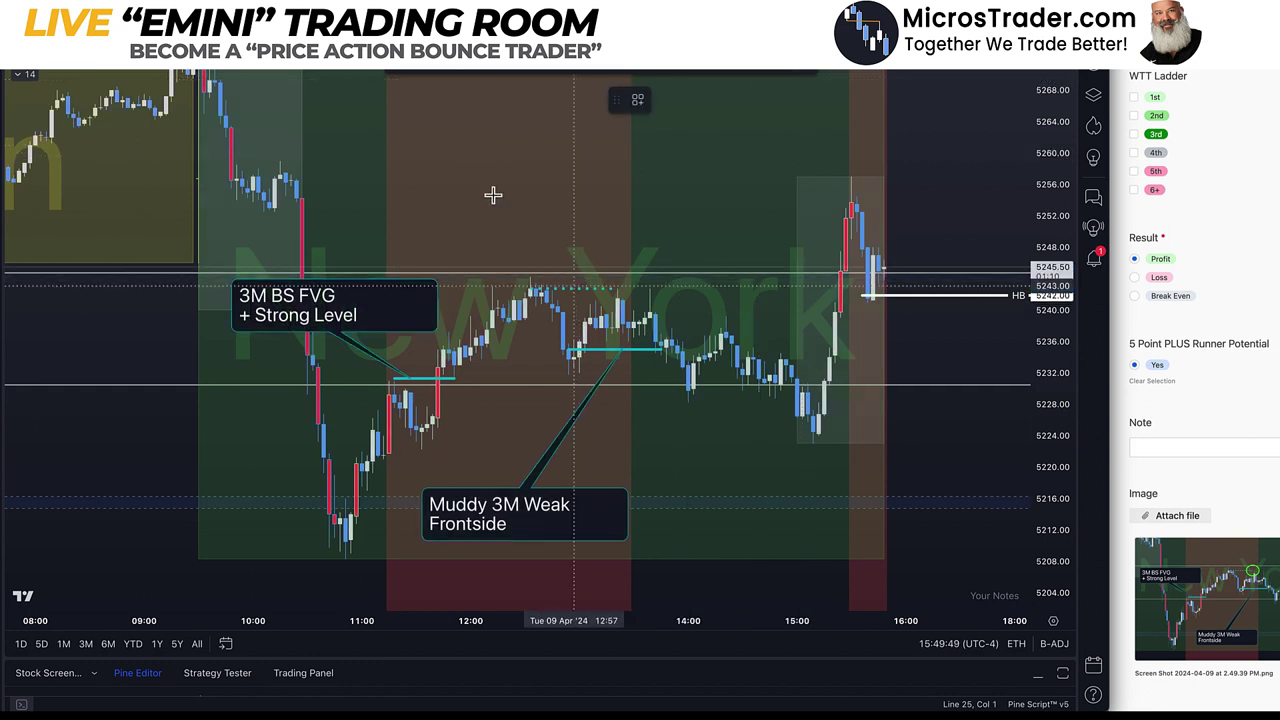
left_click(471, 157)
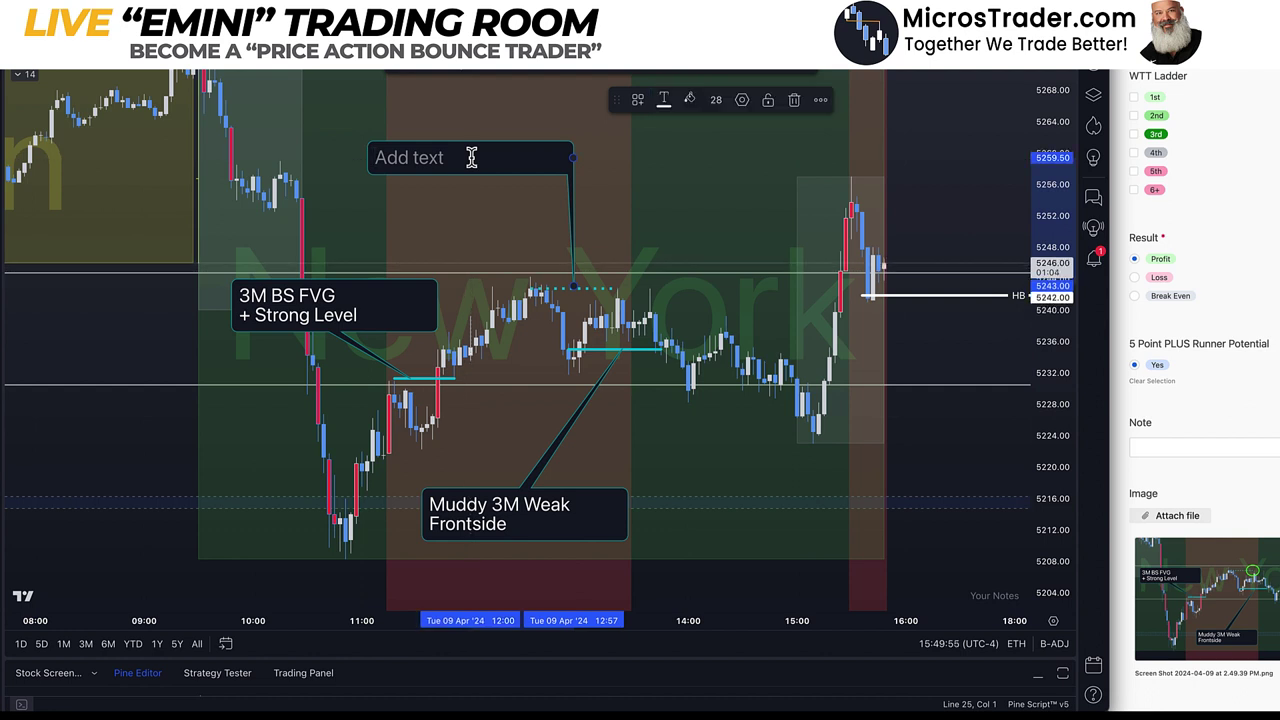
type("Break")
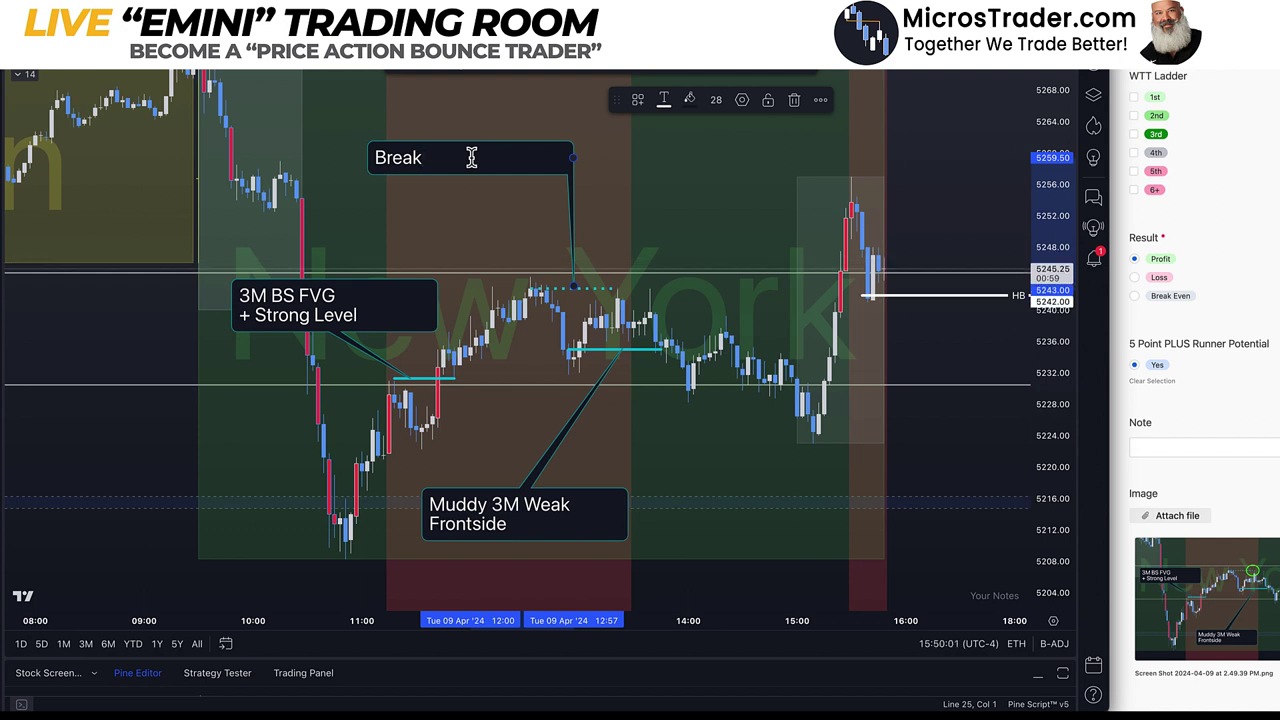
type("Counter")
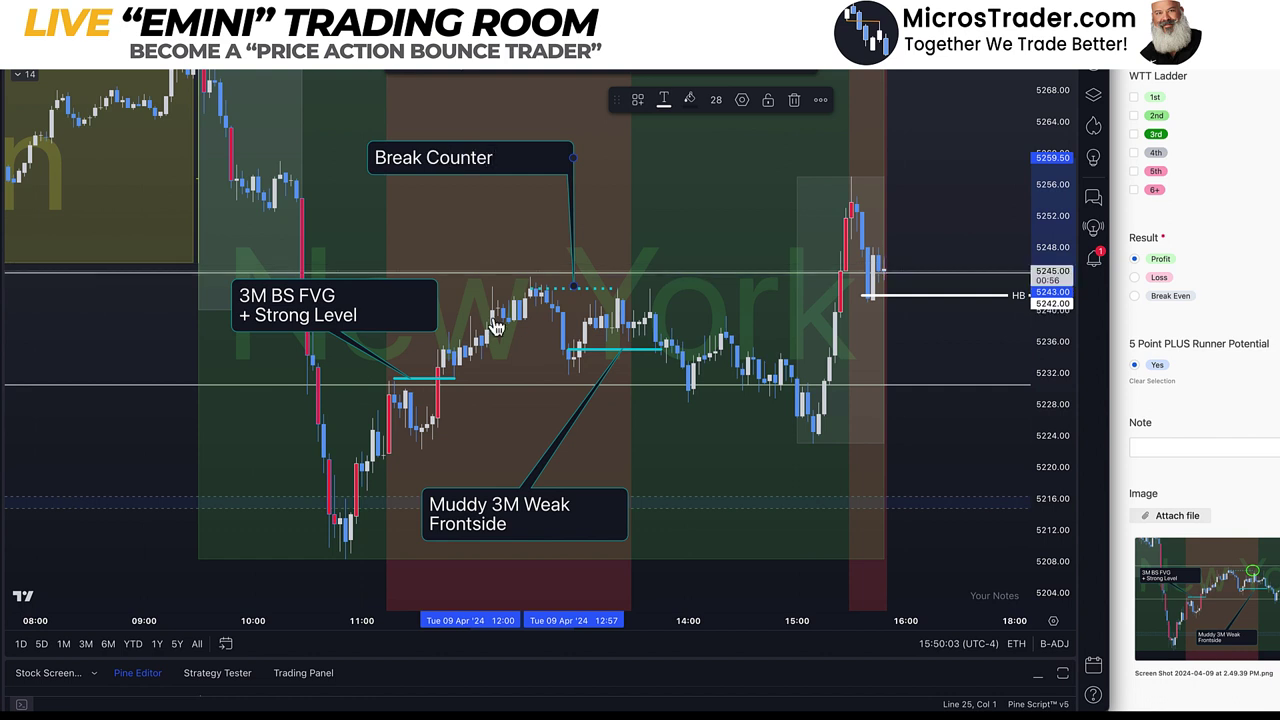
scroll(1203, 243, "up", 1)
scroll(1203, 243, "down", 1)
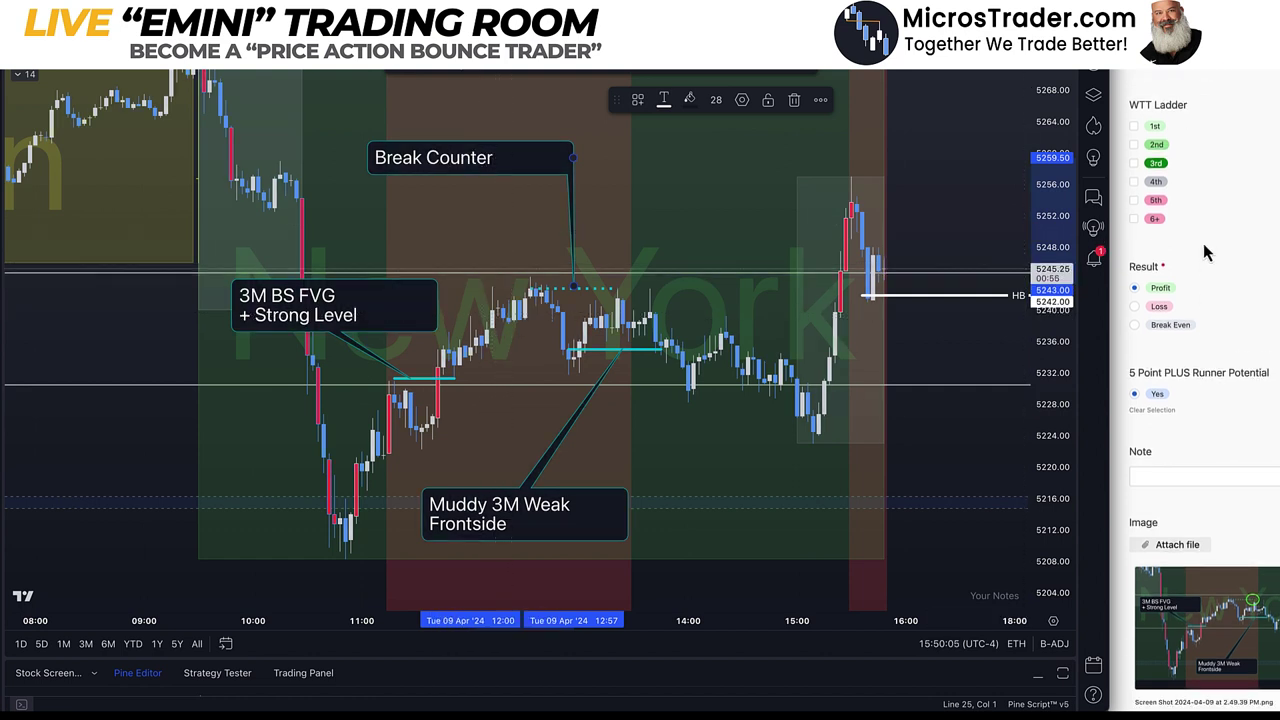
scroll(1203, 243, "up", 1)
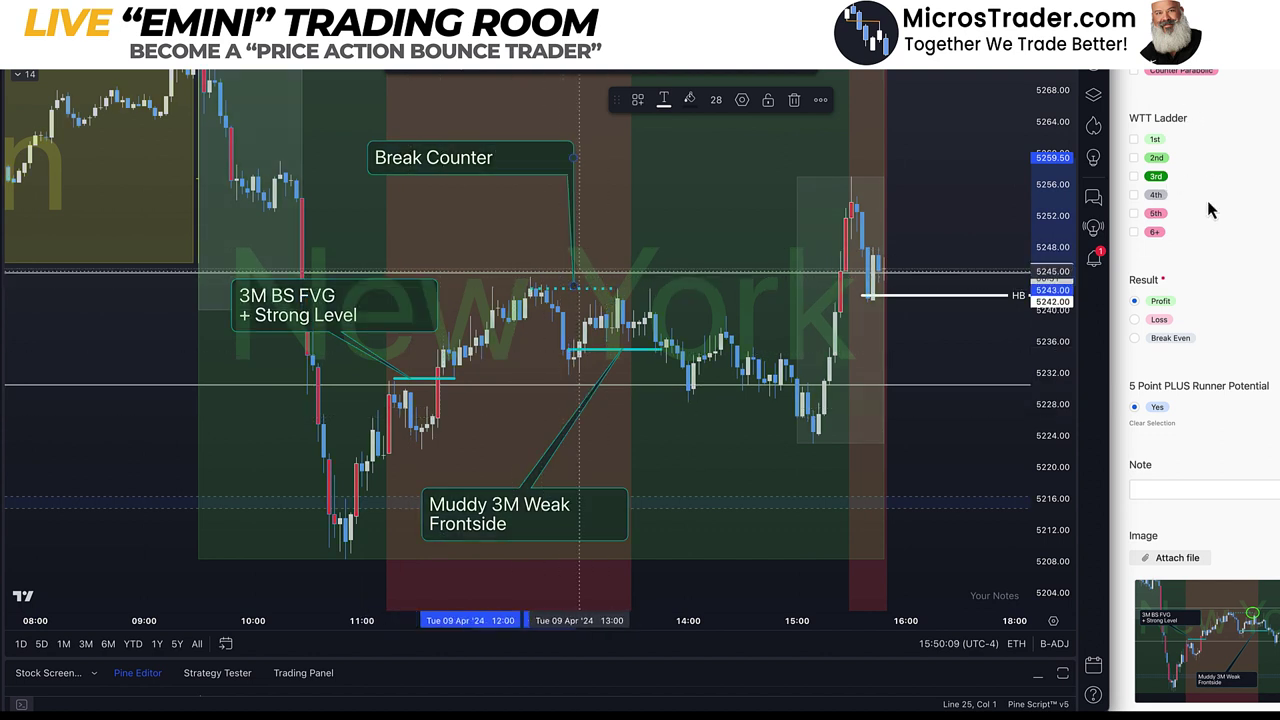
Check the form's entries, submit the journal entry for the Break Counter setup and deselect the callout on the chart.
scroll(1207, 200, "up", 1)
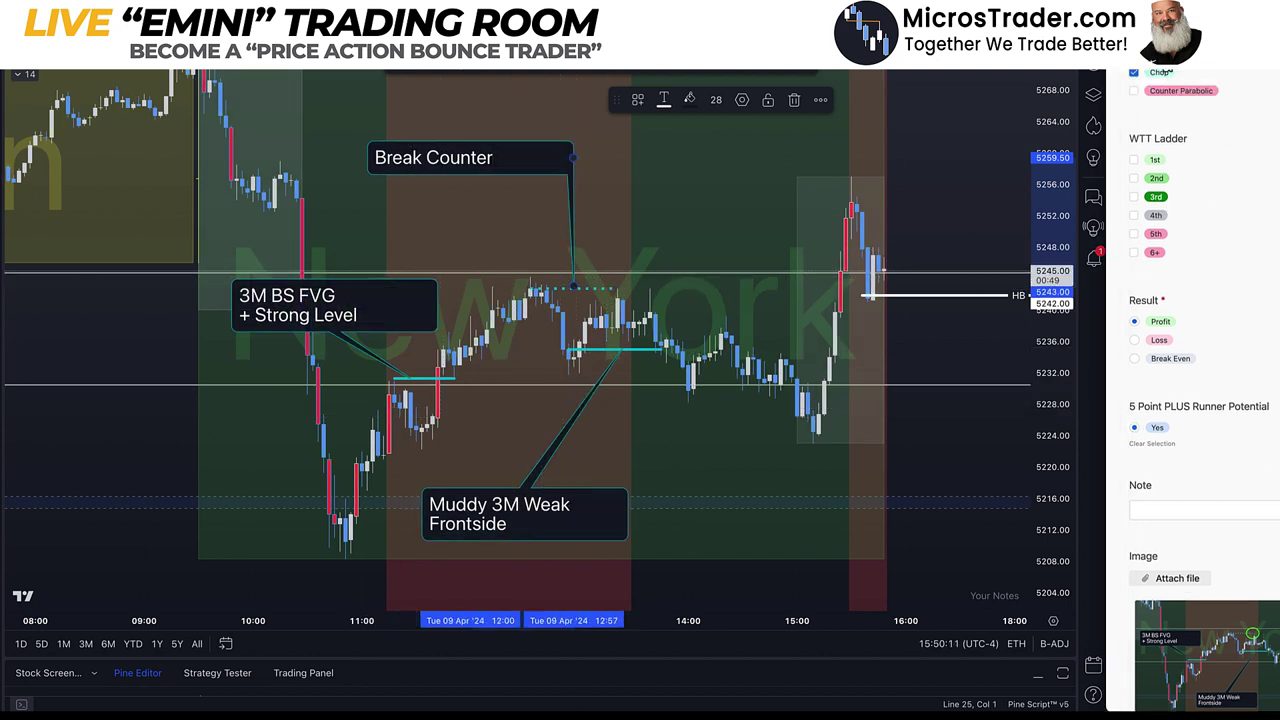
scroll(1170, 560, "down", 2)
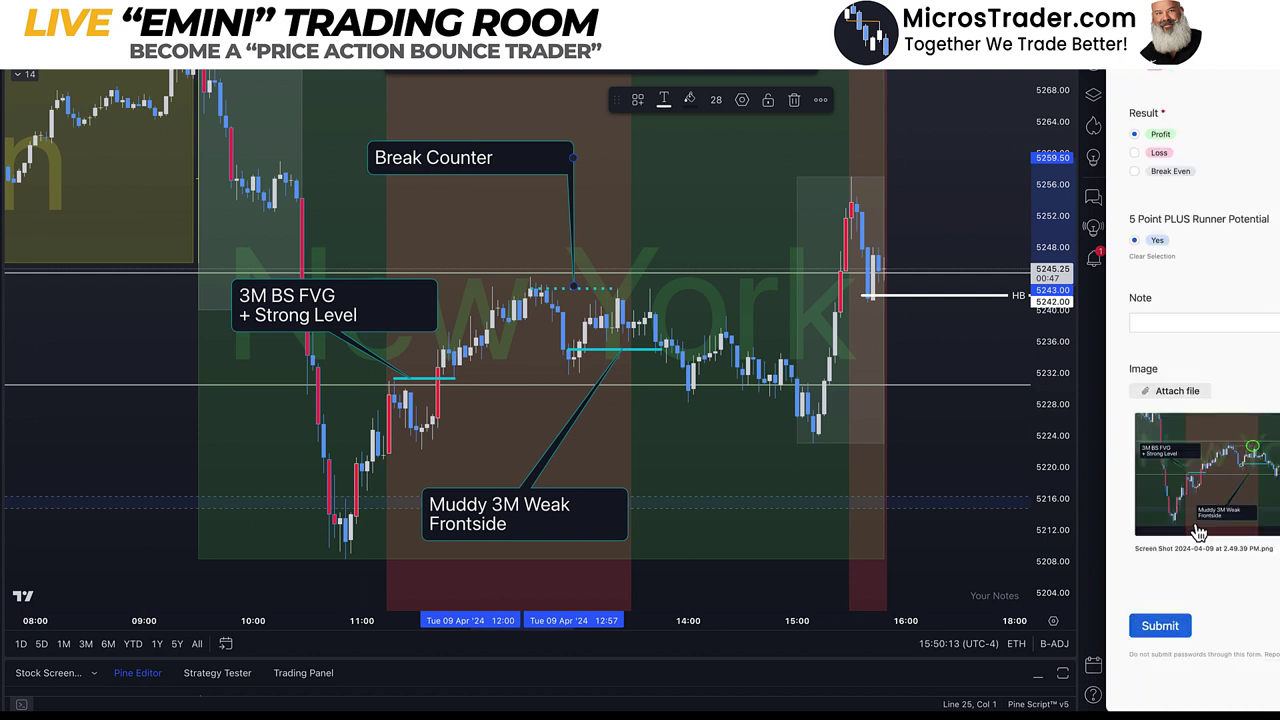
left_click(1158, 624)
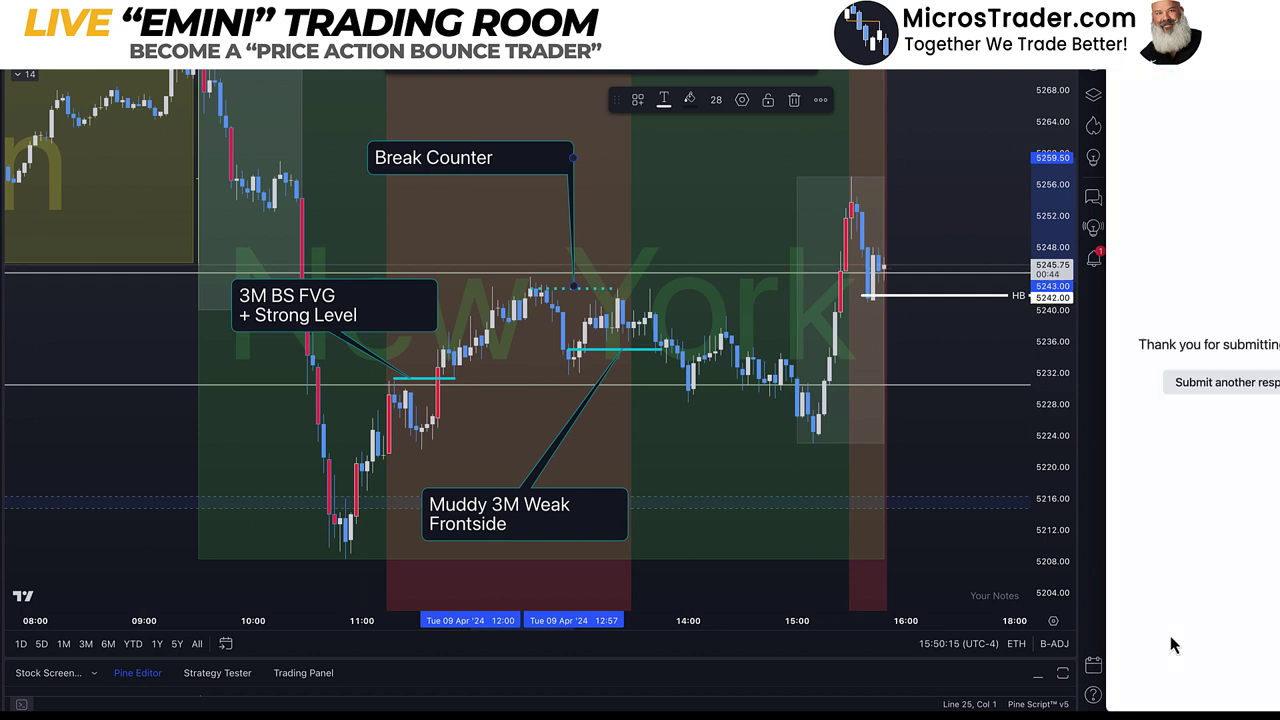
left_click(592, 343)
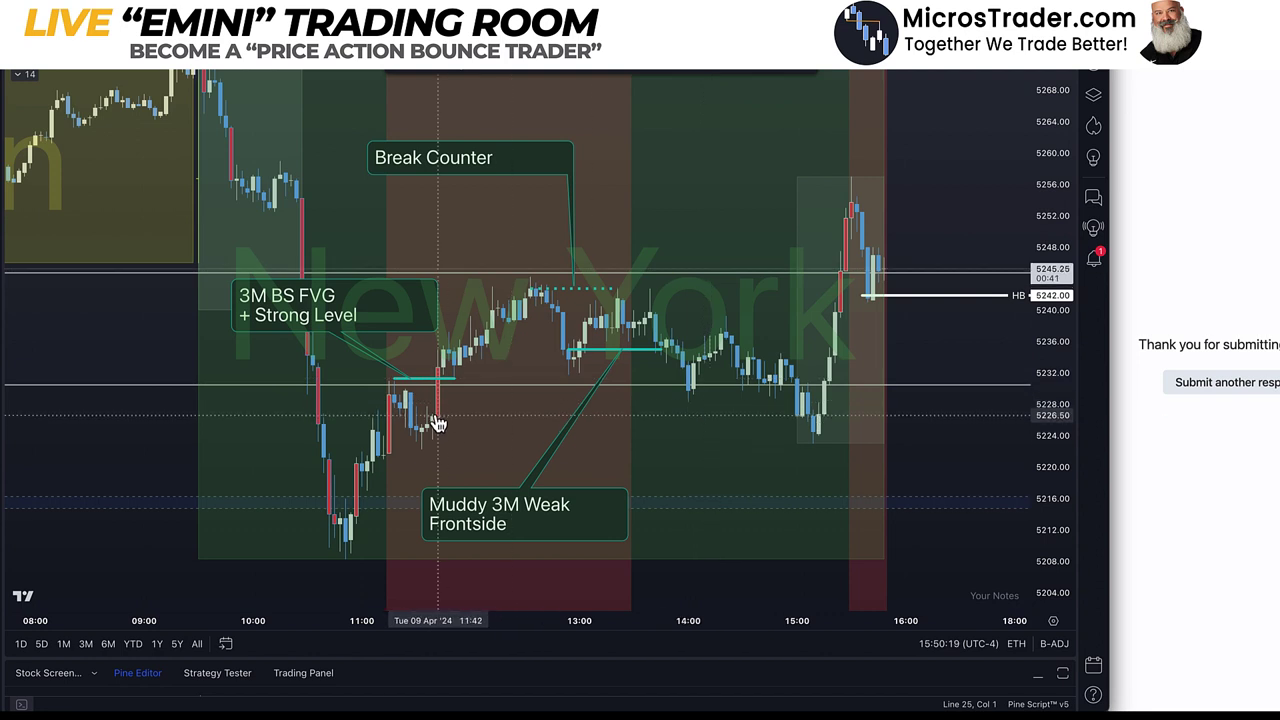
key("alt+j")
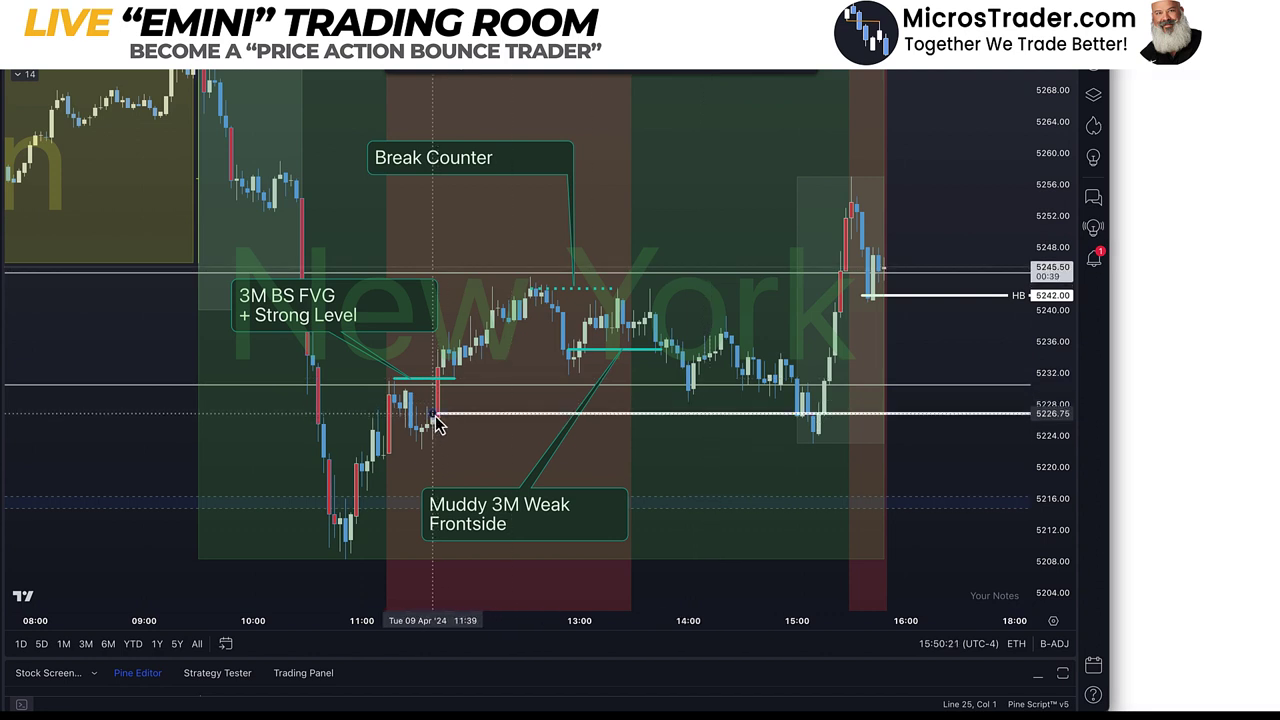
left_click(525, 414)
key("Delete")
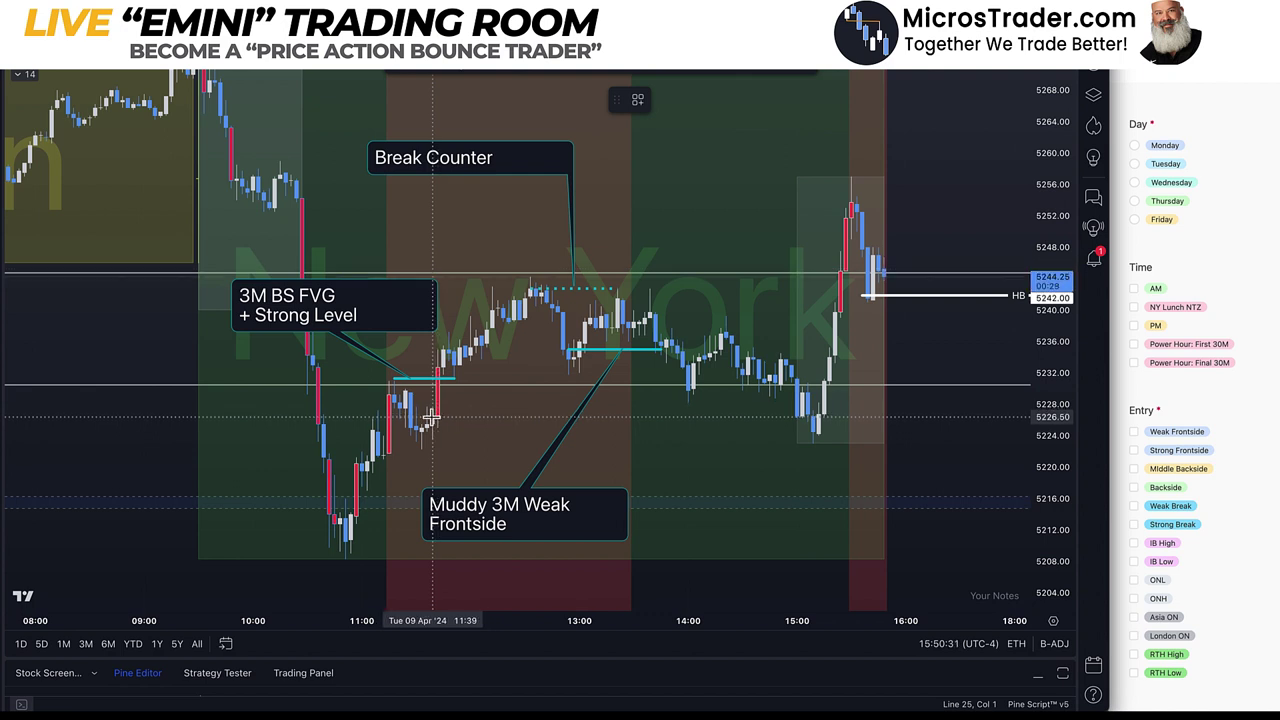
Draw a level trend line at 5226.50 from the 11:39 candle to the 15:03 candle and make it solid.
left_click_drag(434, 416, 864, 416)
left_click(804, 418)
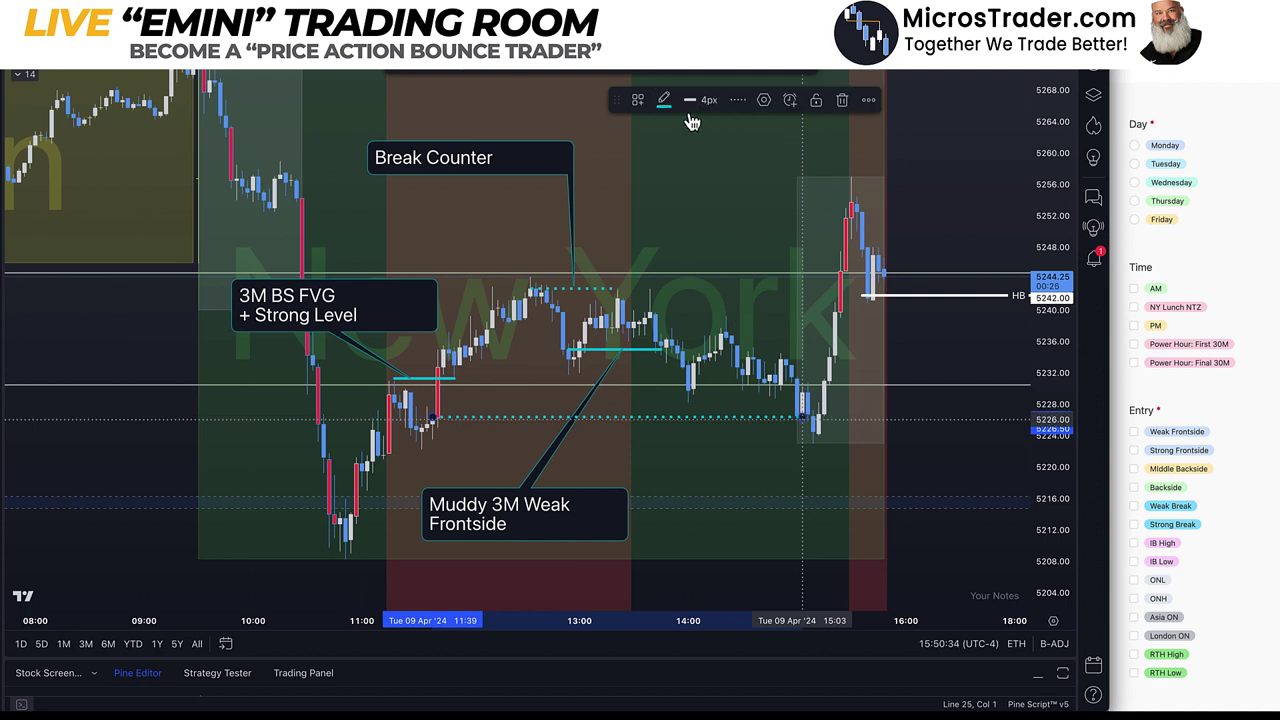
left_click(740, 99)
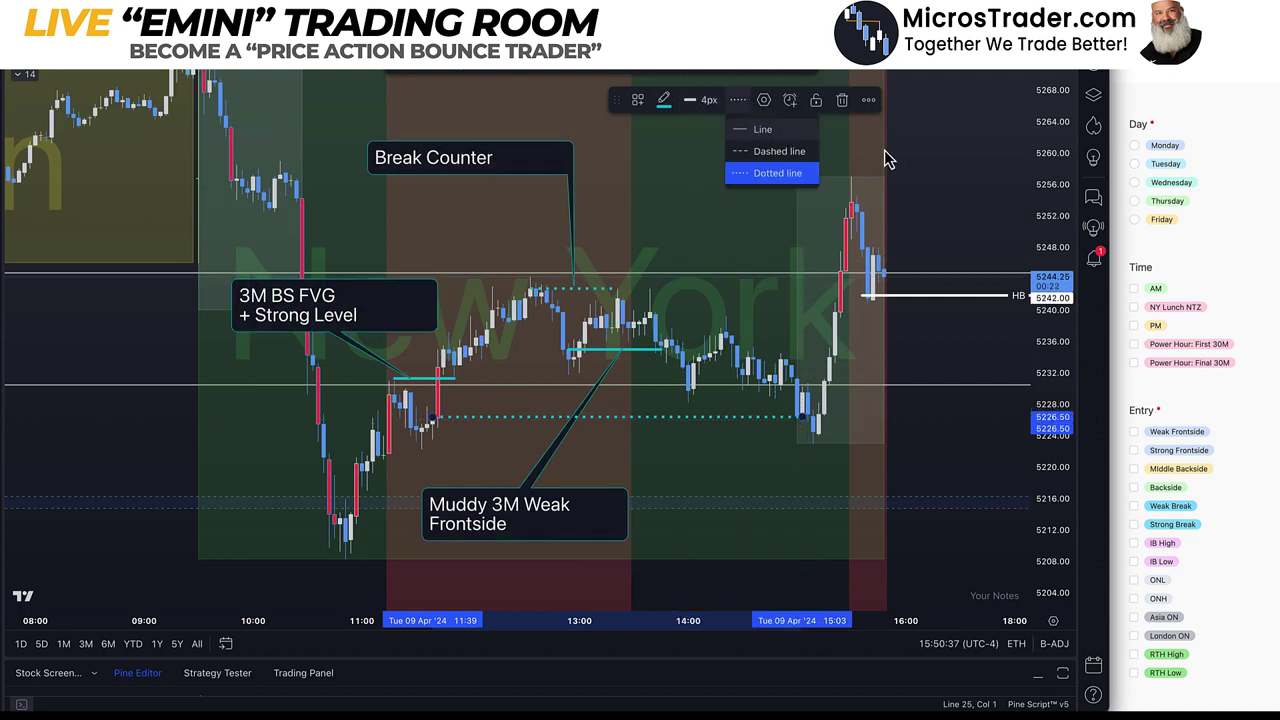
left_click(757, 130)
Set the day to Tuesday and the entry to Strong Frontside in the journal form, and deselect the trend line.
left_click(1174, 165)
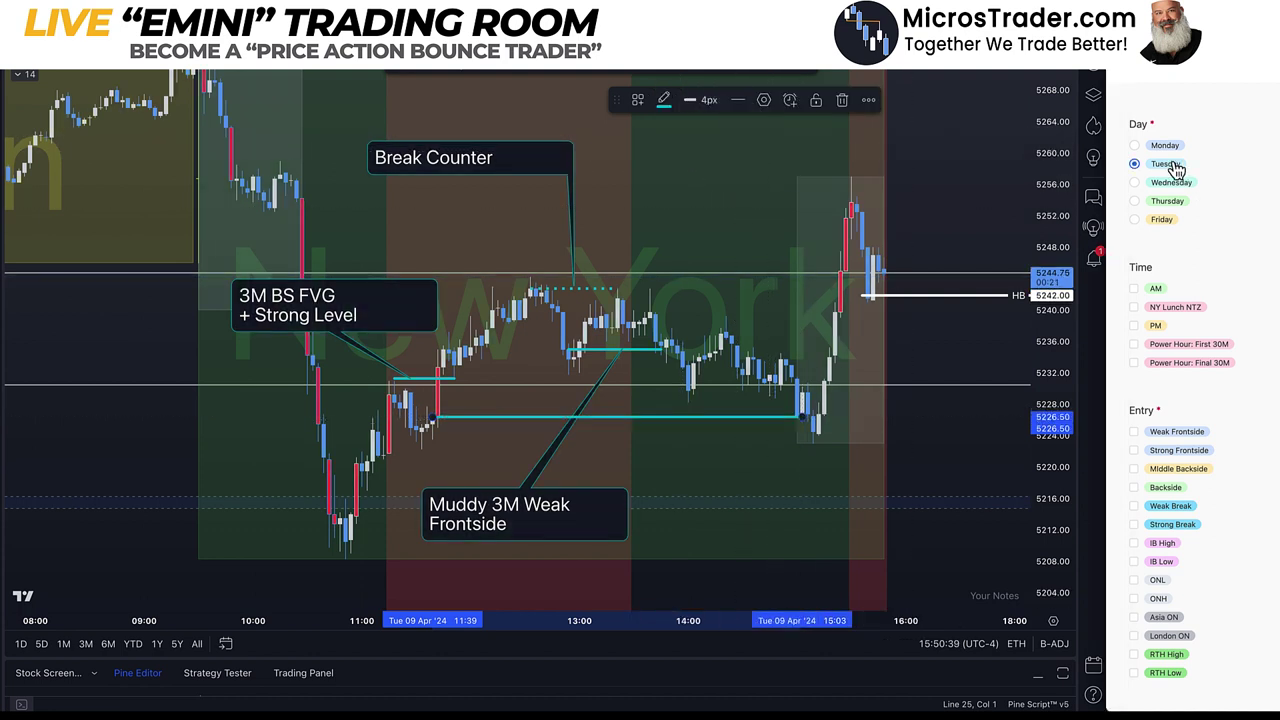
left_click(1163, 453)
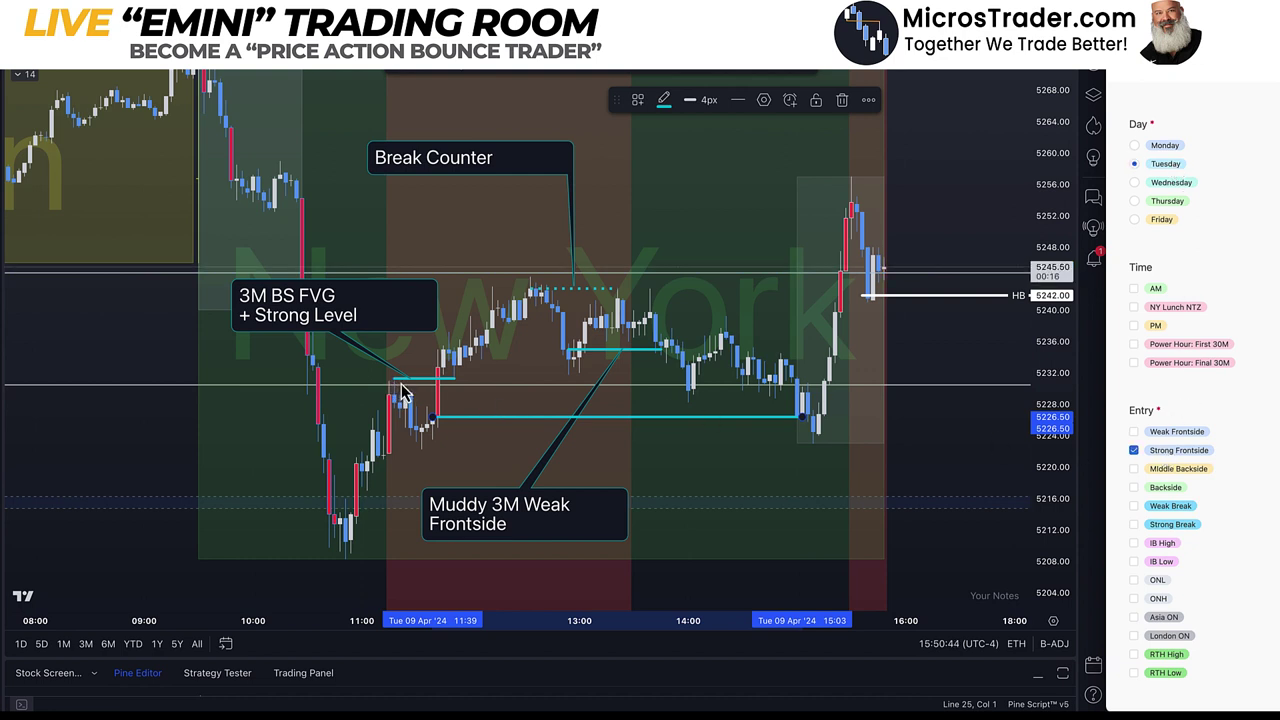
scroll(1172, 460, "down", 5)
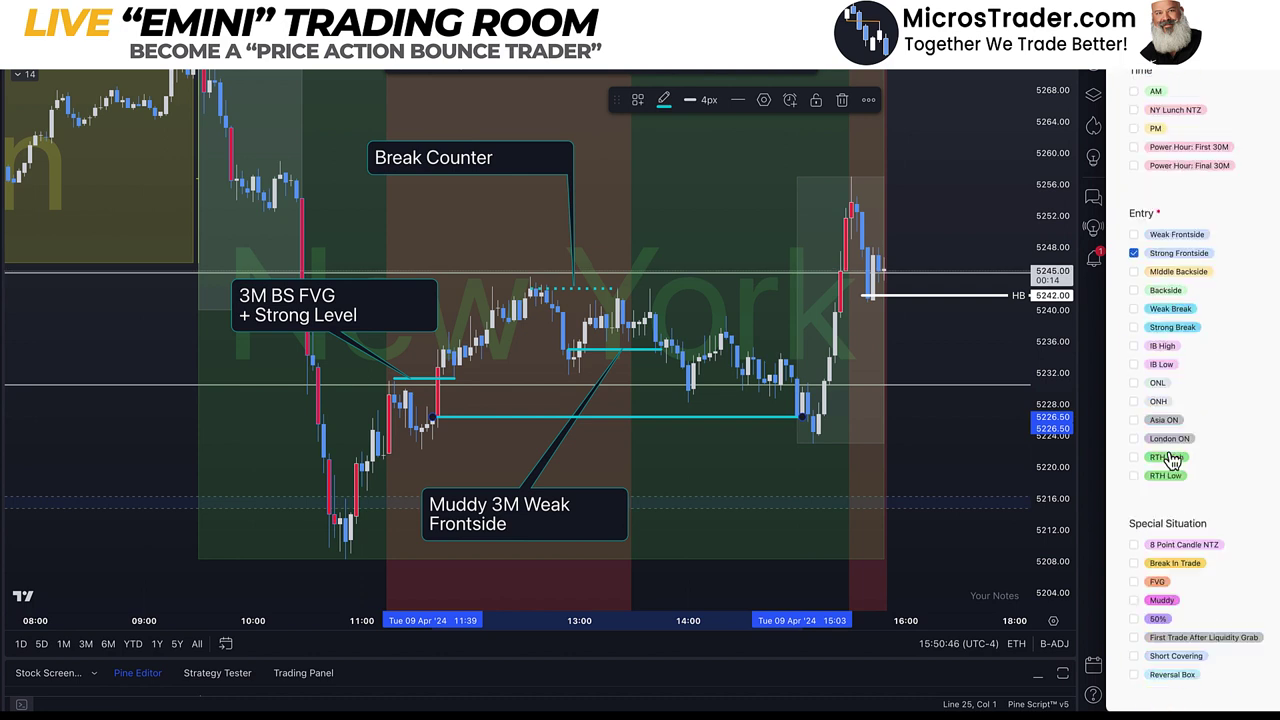
scroll(1172, 460, "down", 1)
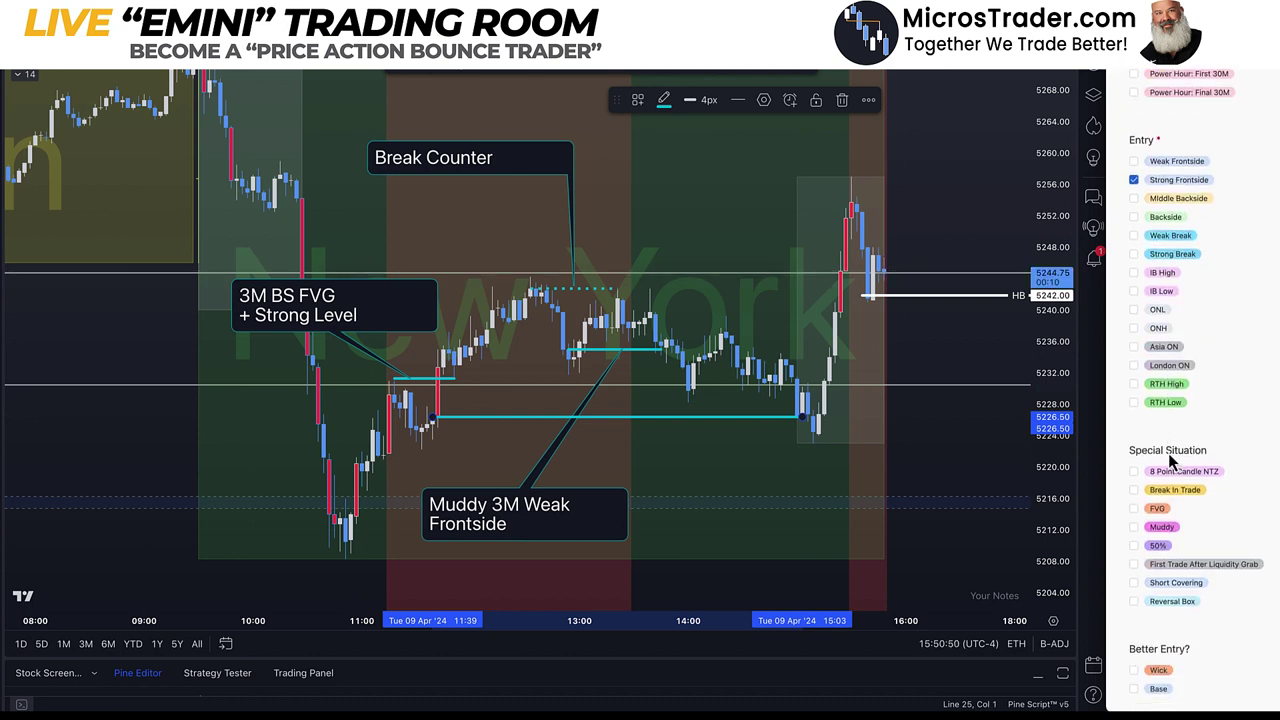
scroll(1178, 428, "down", 2)
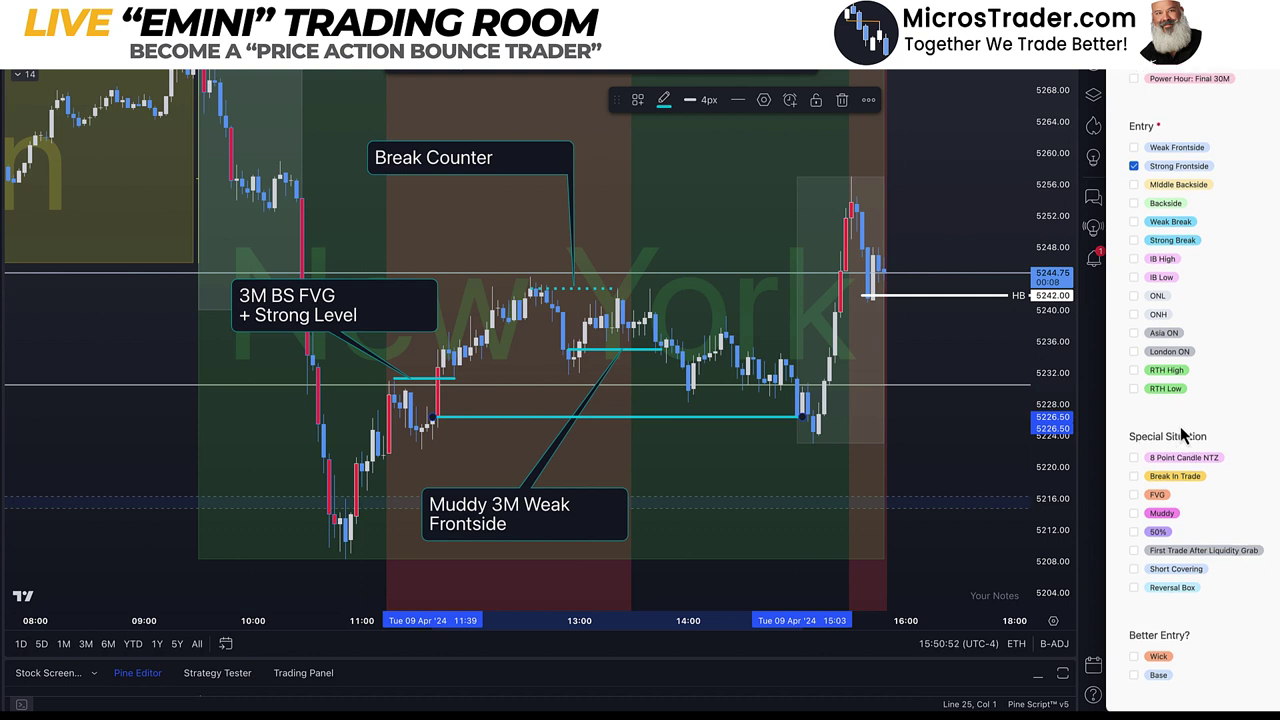
left_click(960, 470)
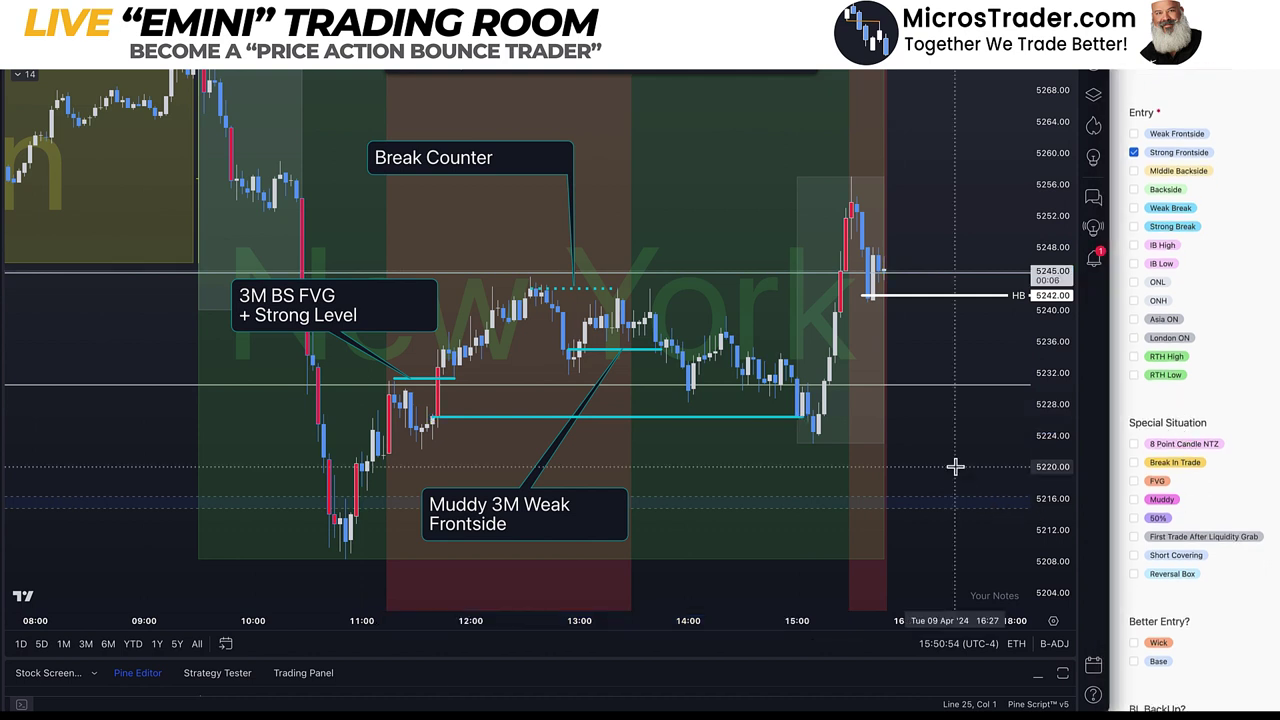
Examine the candles around 11:48 on the chart and mark FVG as the form's special situation.
scroll(1200, 480, "down", 2)
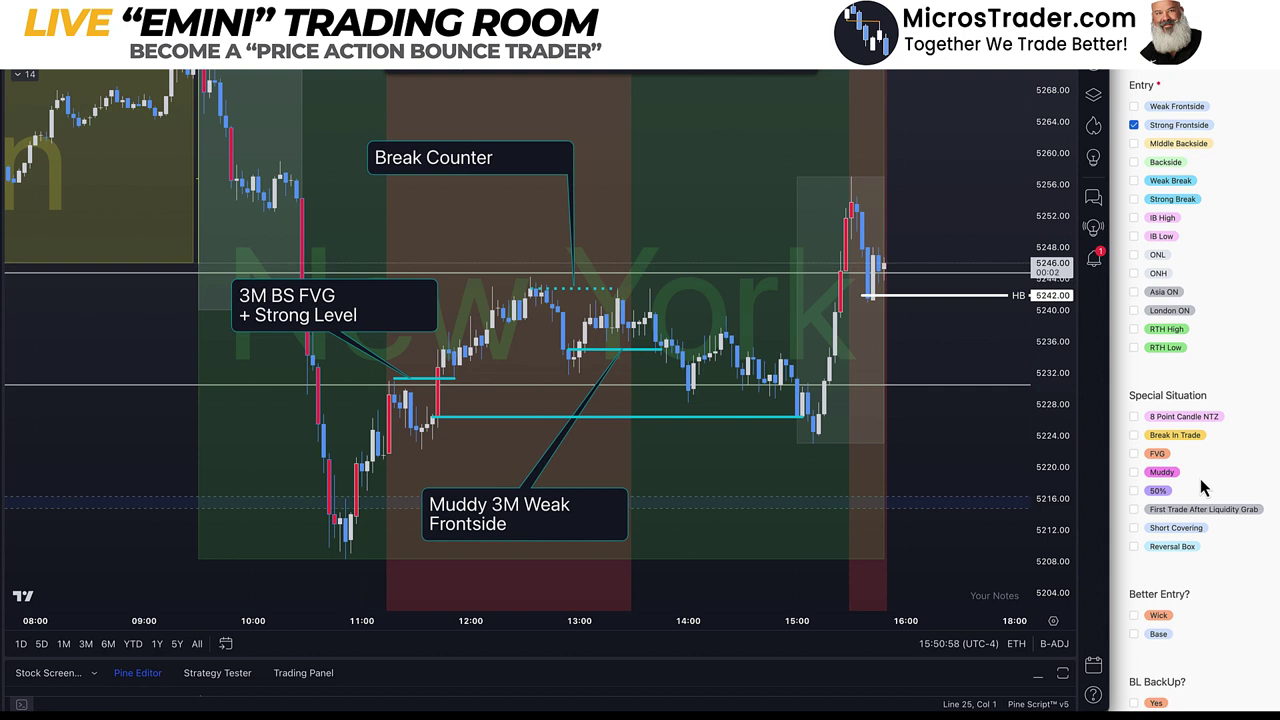
scroll(1200, 478, "down", 2)
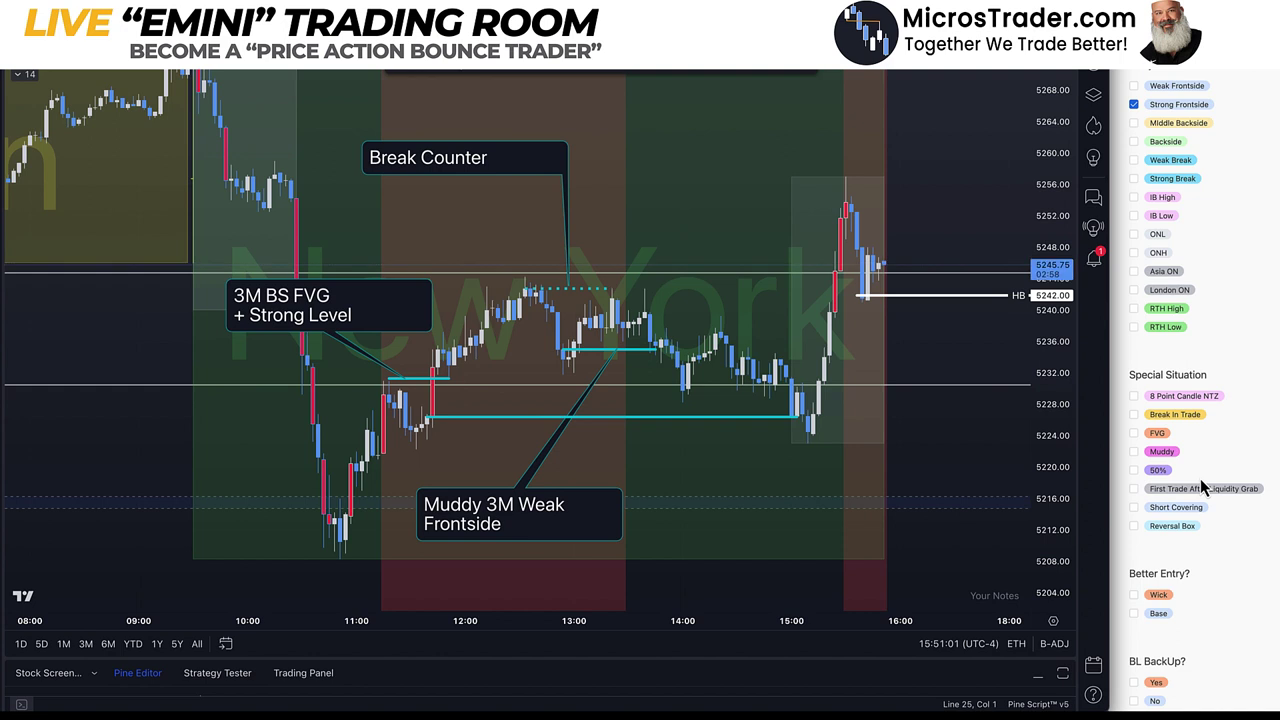
scroll(1200, 480, "down", 4)
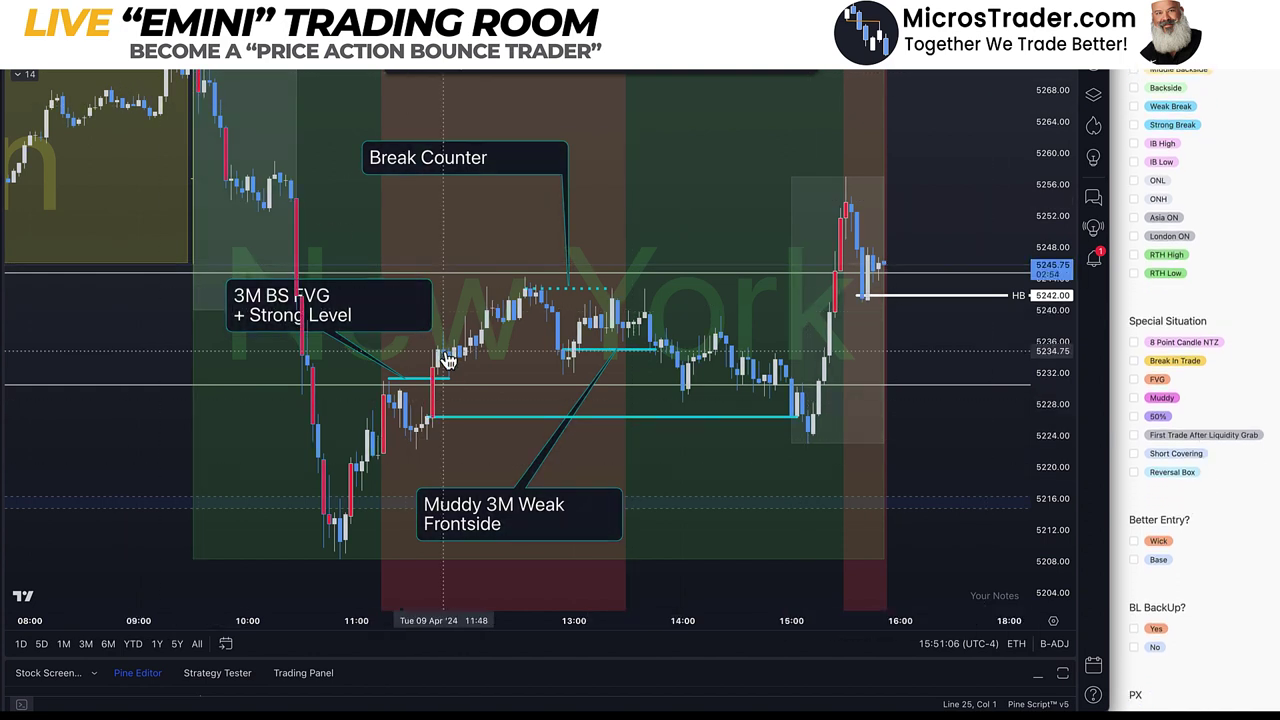
left_click_drag(540, 468, 449, 382)
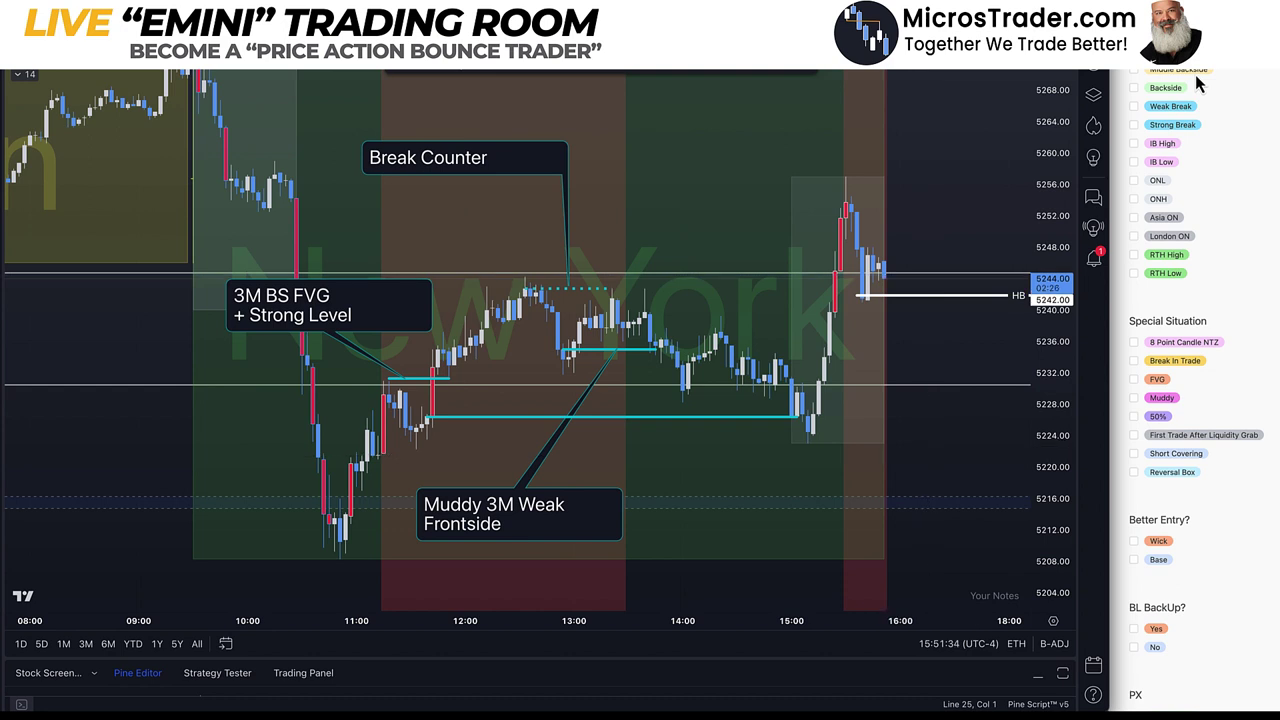
scroll(1225, 330, "down", 3)
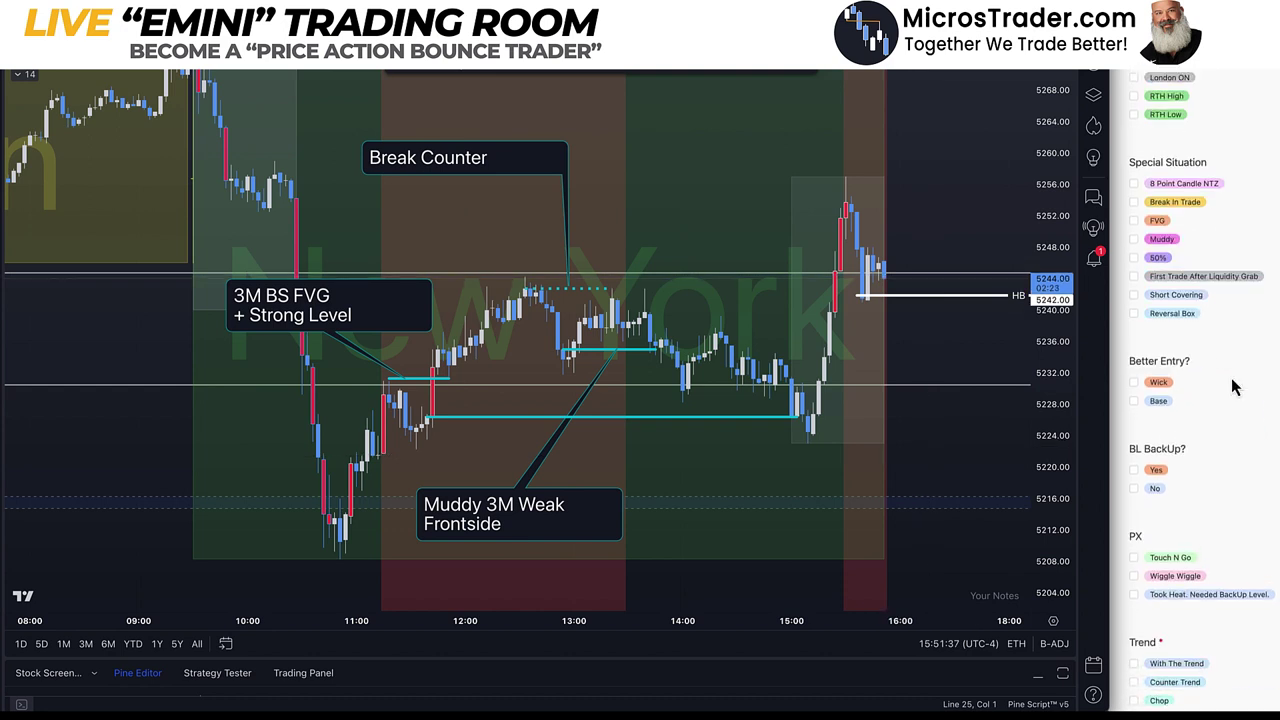
left_click(1160, 222)
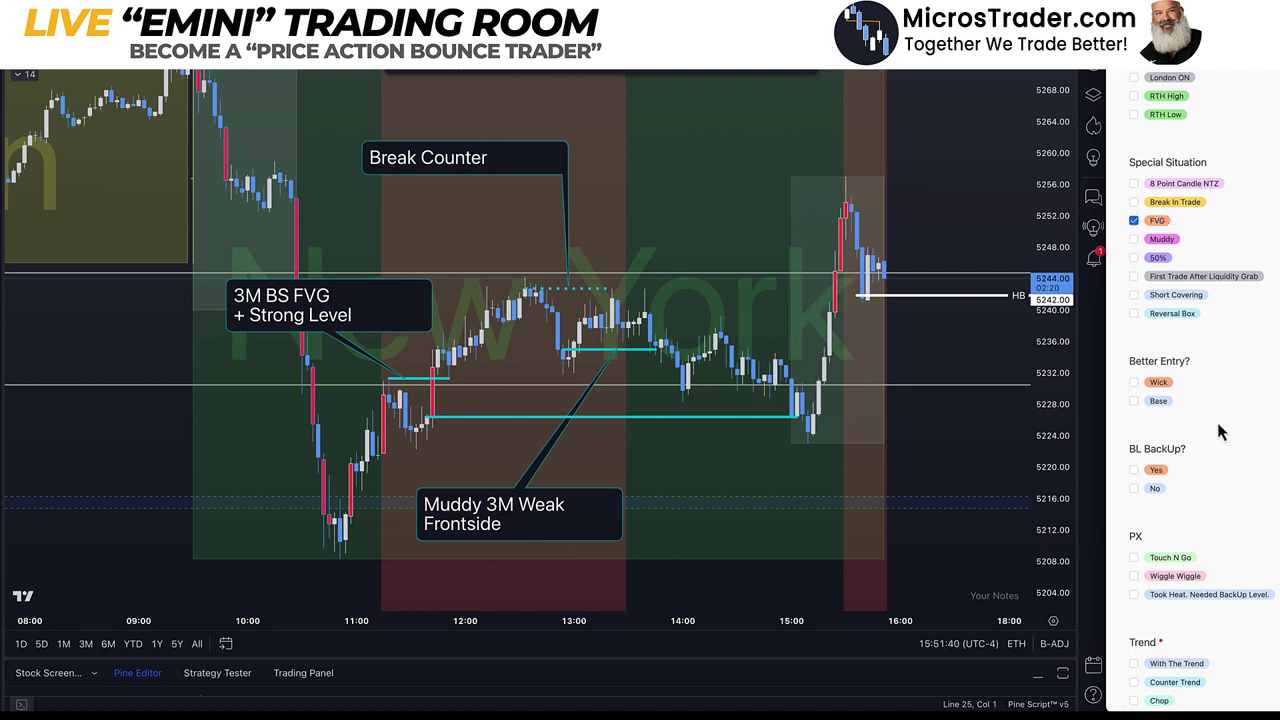
Set BL BackUp to No and PX to Touch N Go in the form.
scroll(1216, 418, "down", 3)
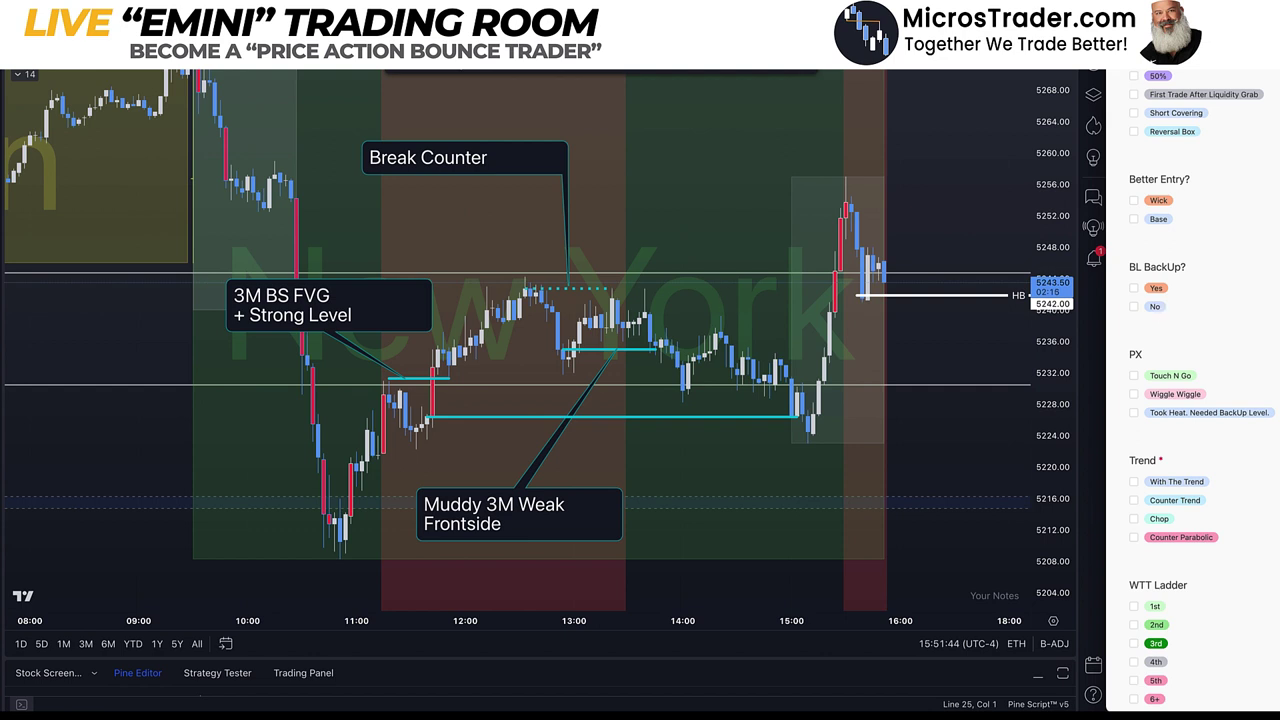
left_click(1155, 306)
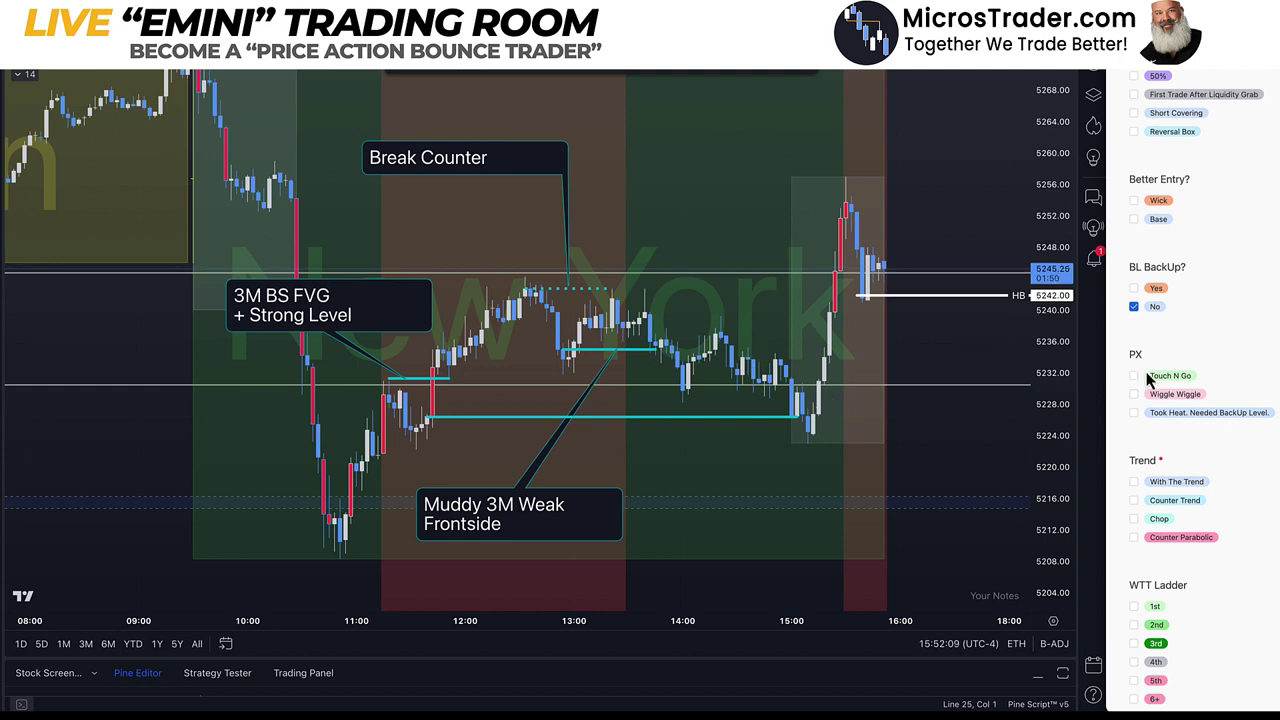
scroll(1207, 417, "down", 1)
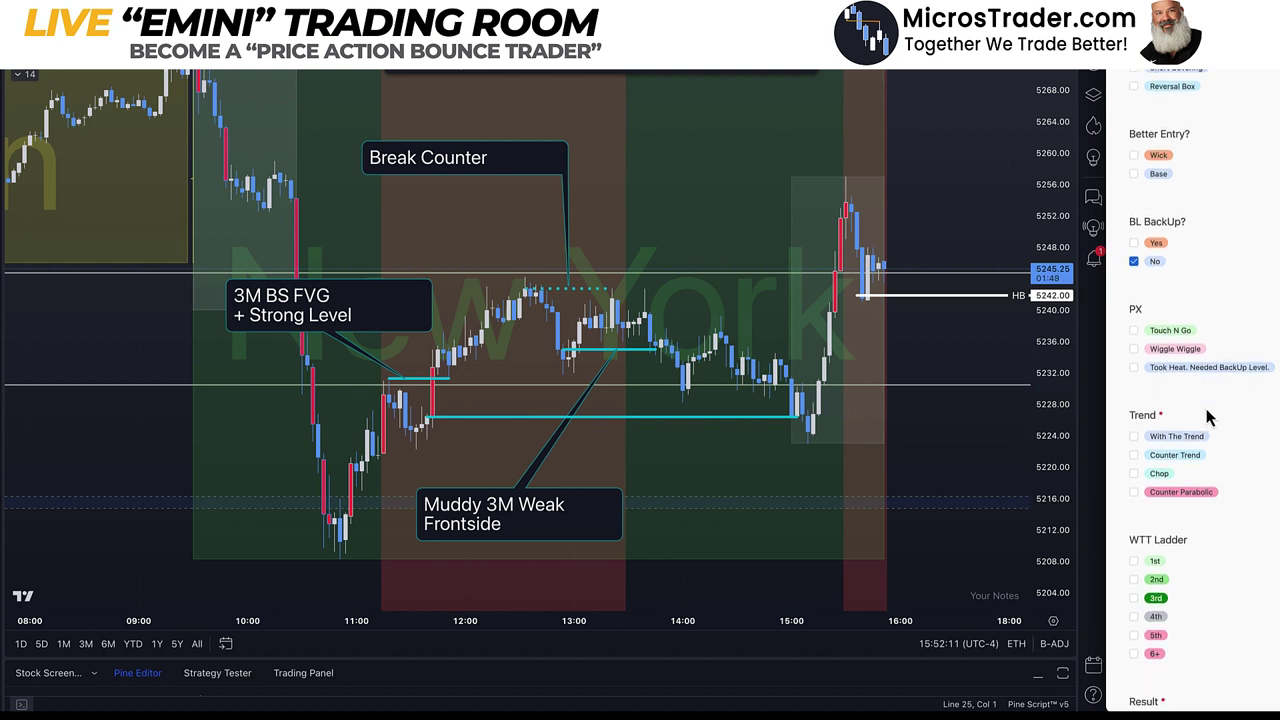
left_click(1182, 338)
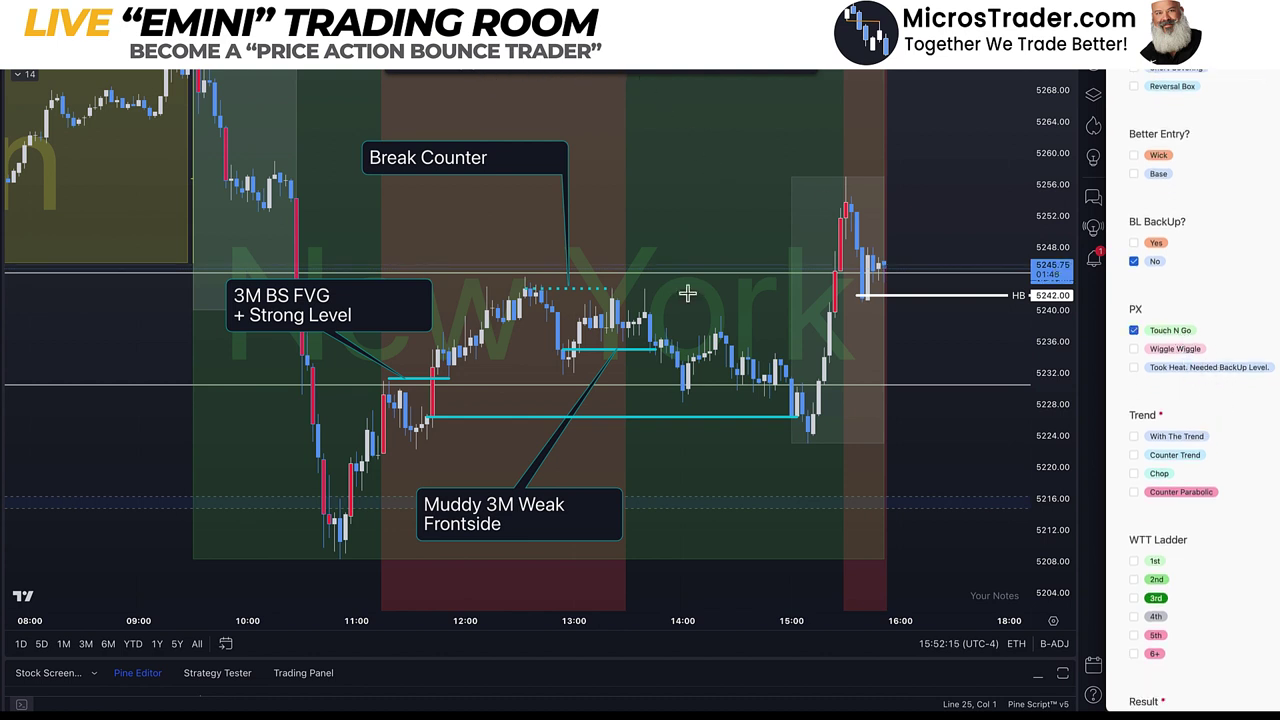
Measure the price move from the 5226.50 line up to the white horizontal level near 15:12, and clear the measurement.
left_click(783, 418, "shift")
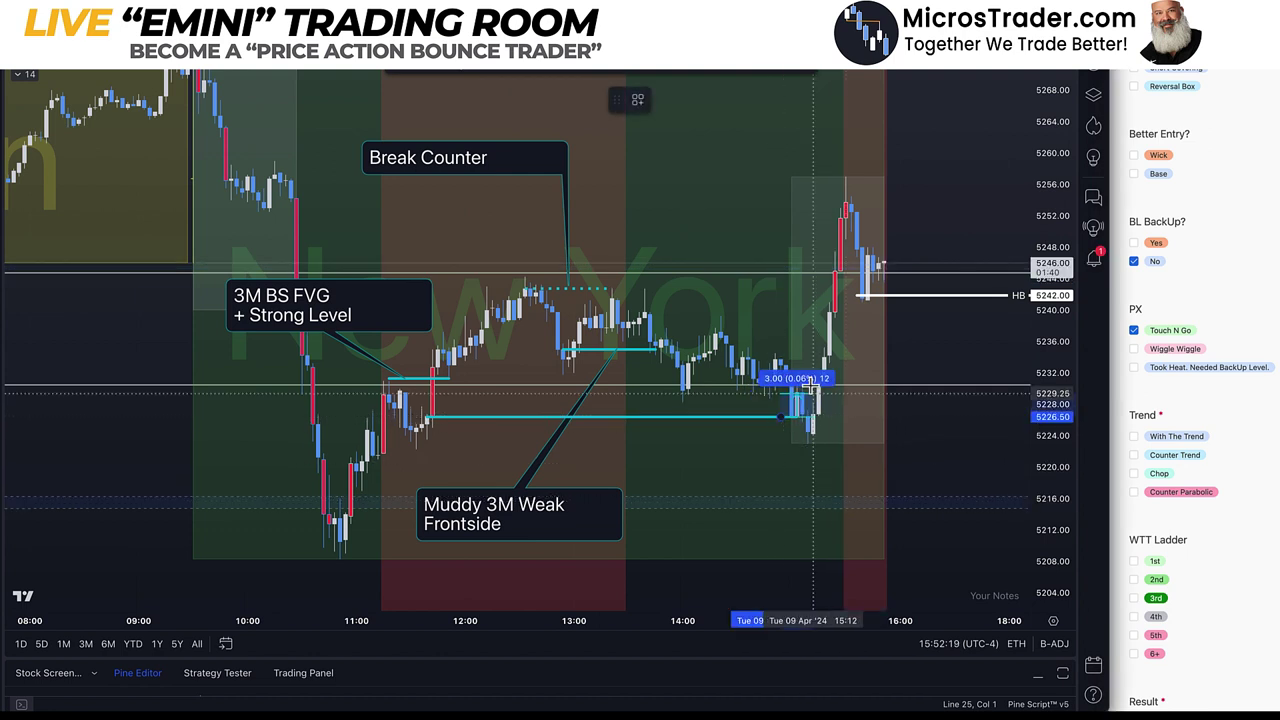
left_click(813, 386)
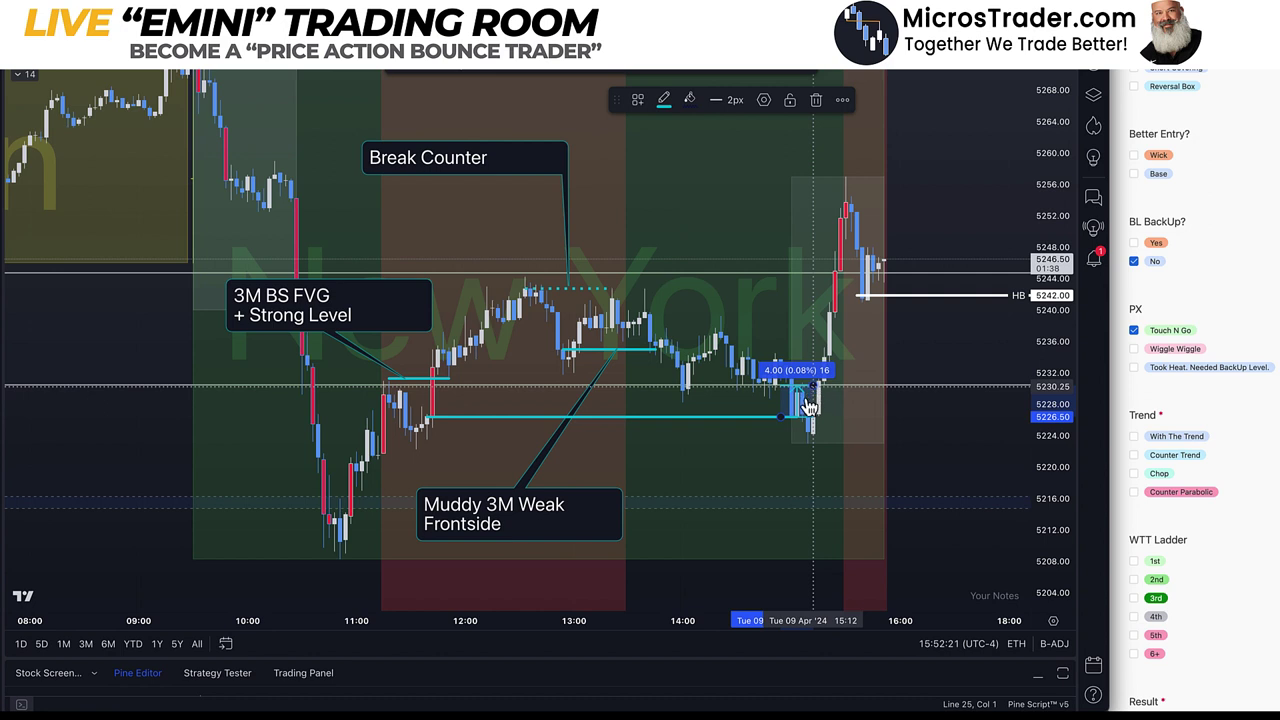
left_click(810, 405)
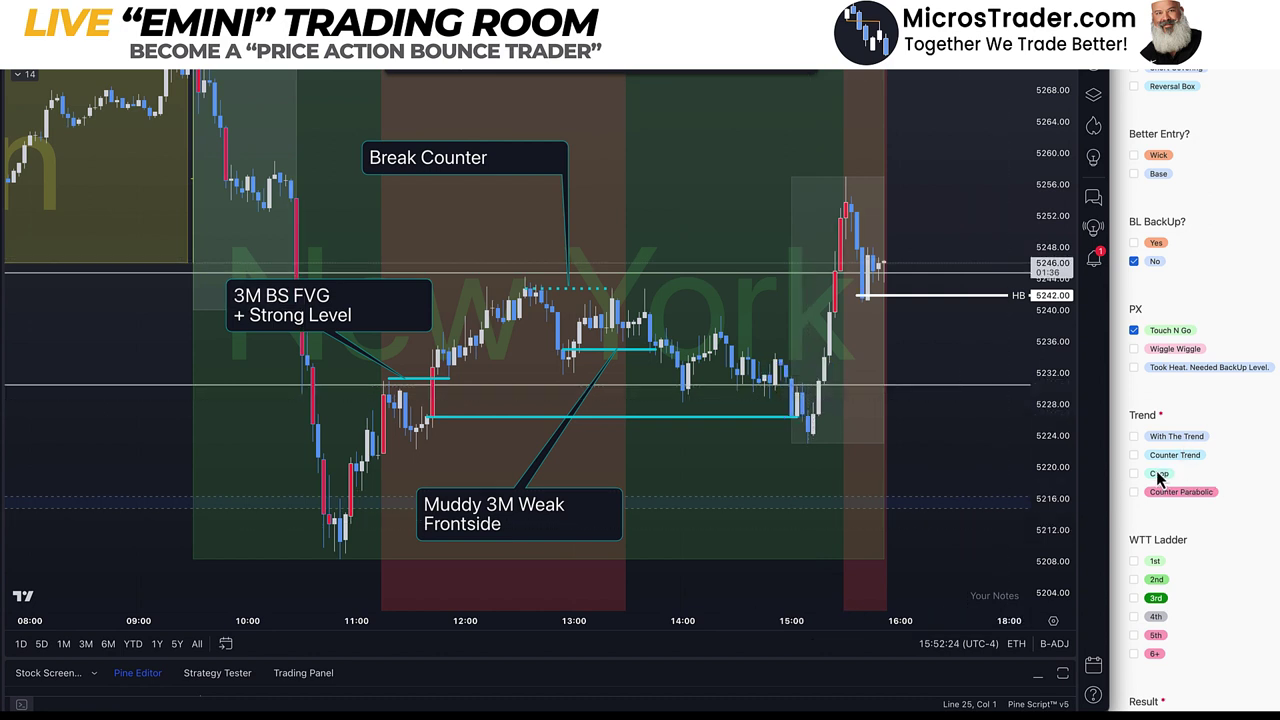
Set the trend to Chop and the result to Profit in the form.
left_click(1160, 478)
scroll(1163, 480, "down", 2)
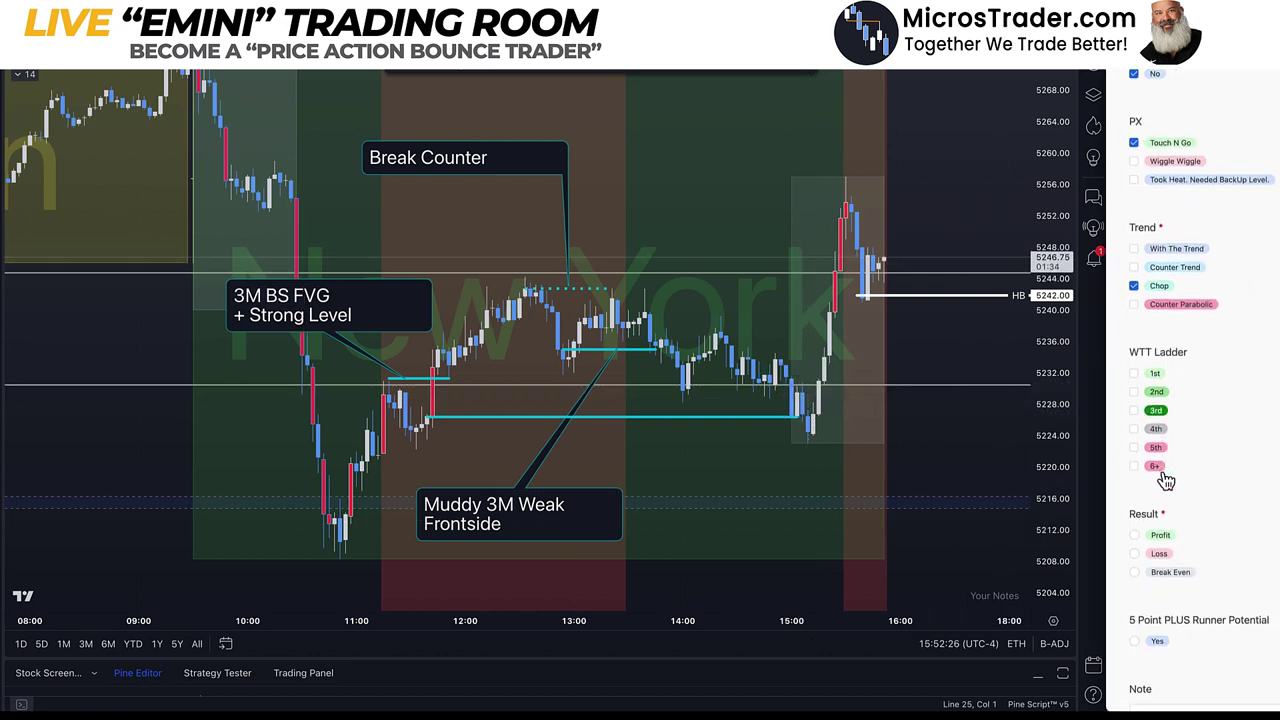
scroll(1165, 481, "down", 1)
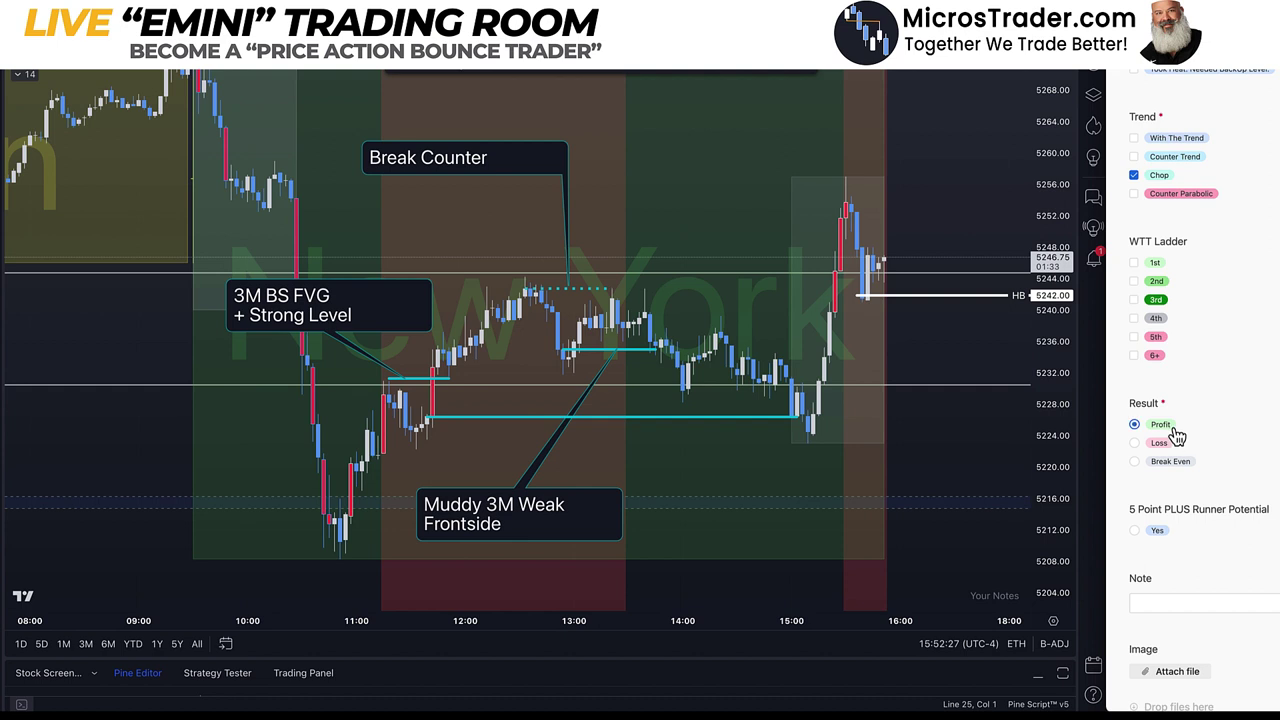
scroll(1177, 437, "down", 1)
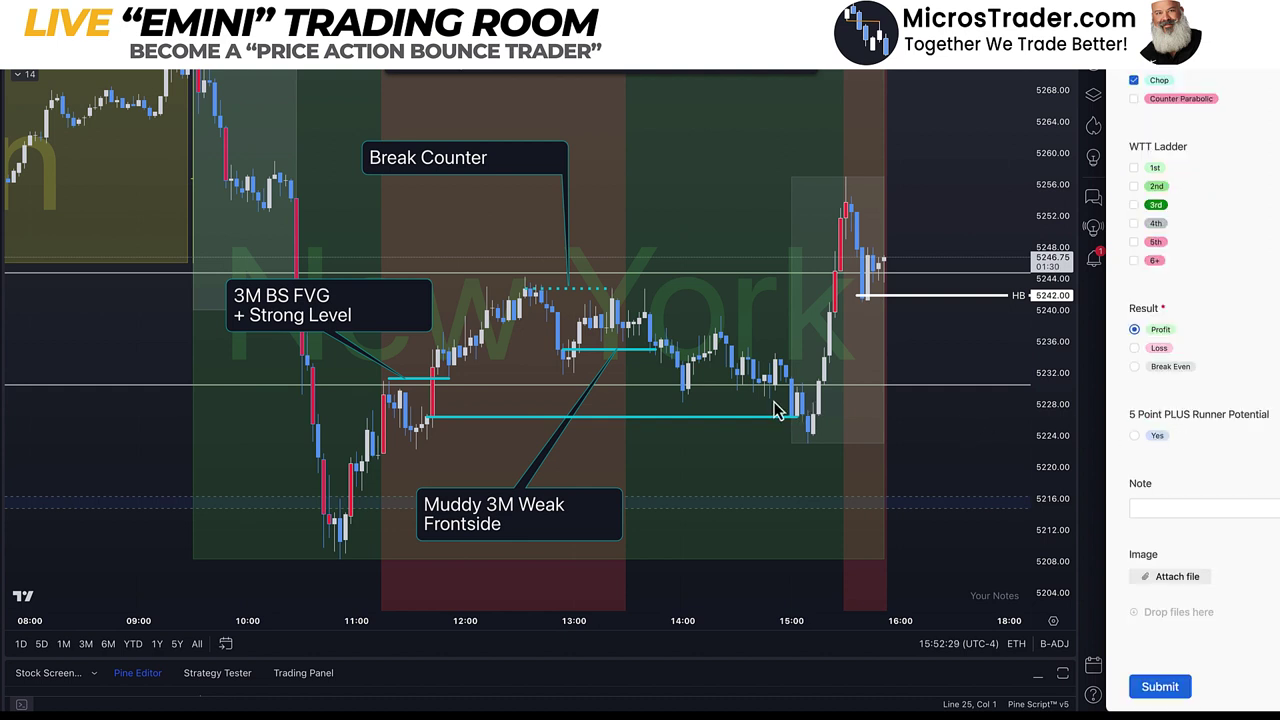
Circle the touch at the 5226.50 line's later end and capture a screenshot of that chart area.
left_click_drag(772, 398, 829, 434)
key("super+shift+5")
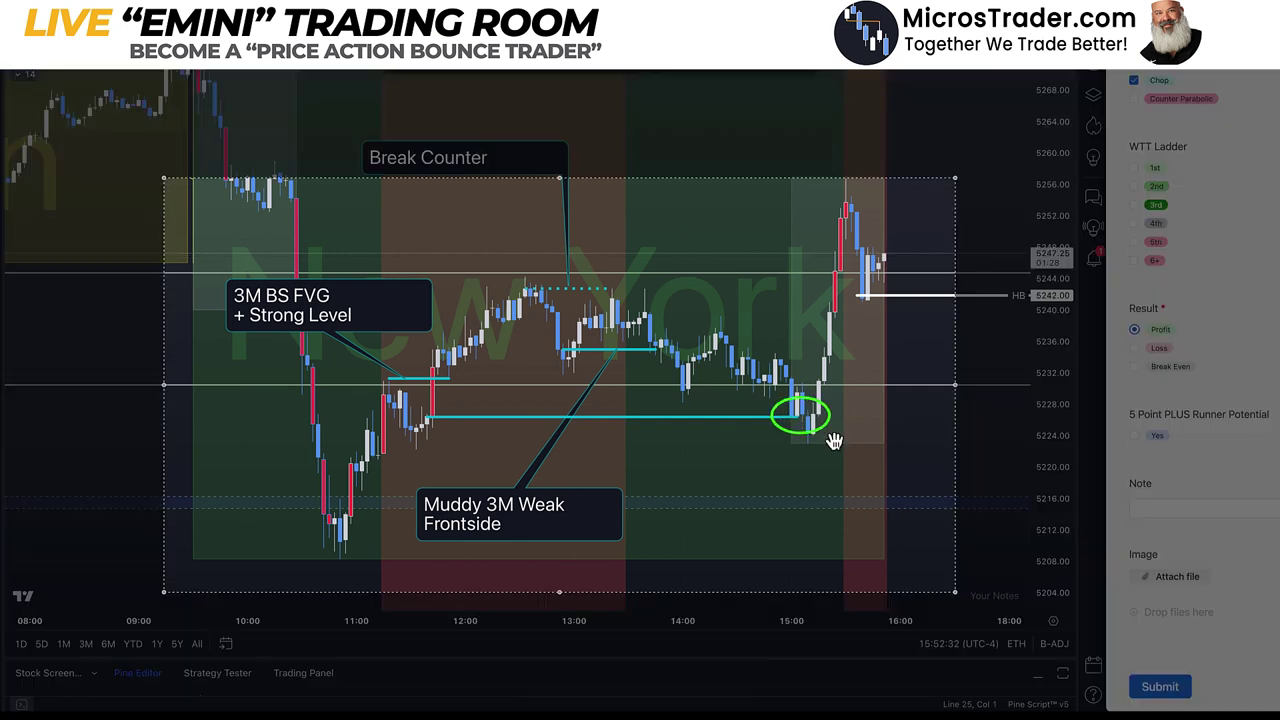
left_click(758, 678)
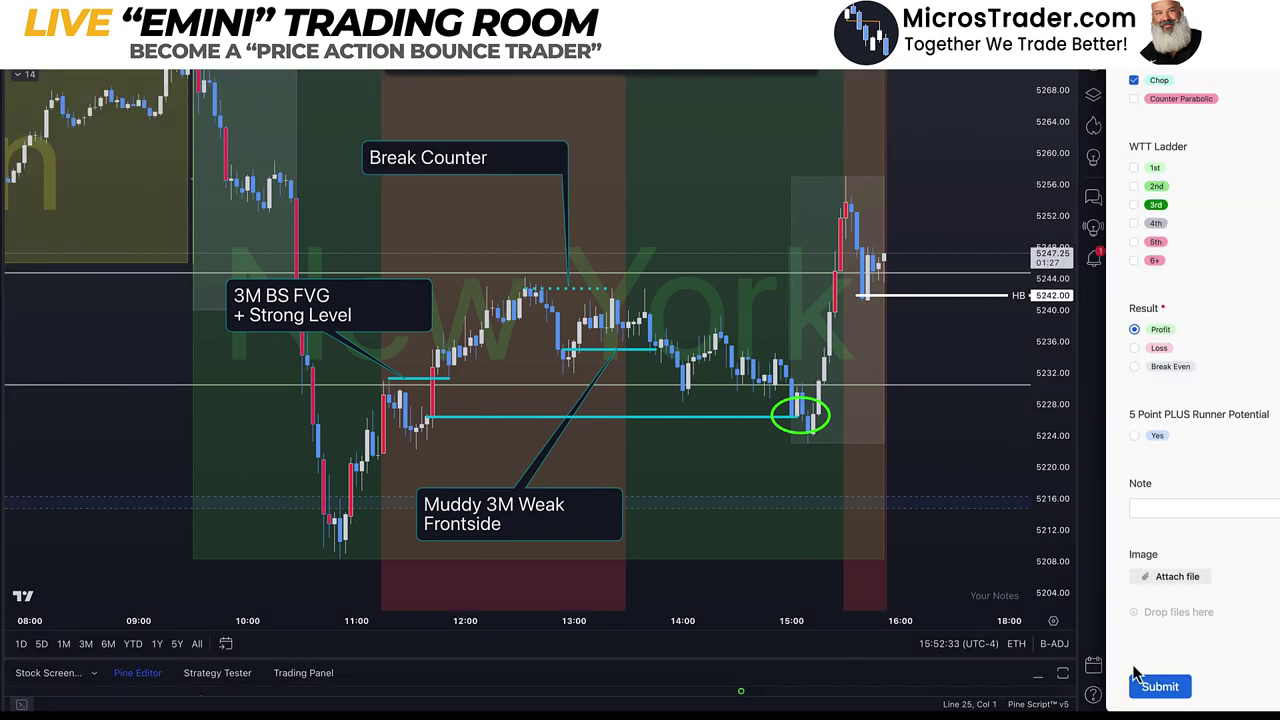
Attach the new screenshot to the form's image field and submit the journal entry.
left_click_drag(1241, 680, 1209, 600)
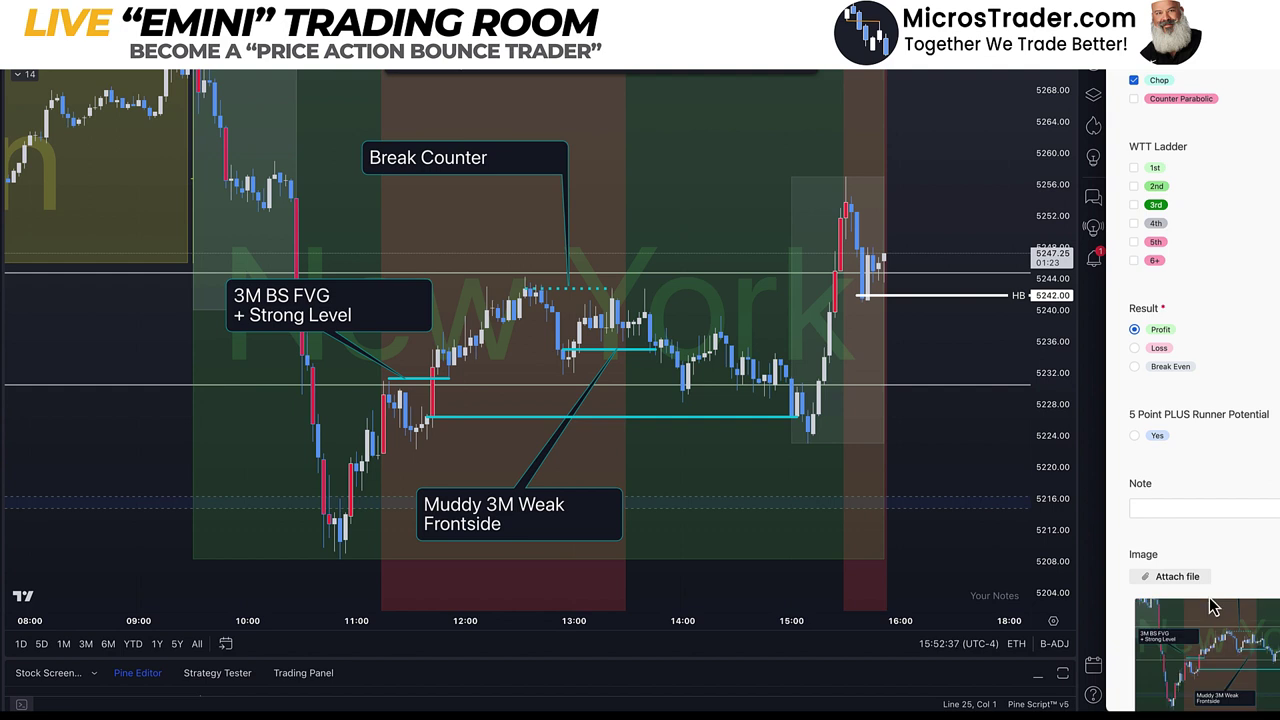
scroll(1216, 508, "down", 2)
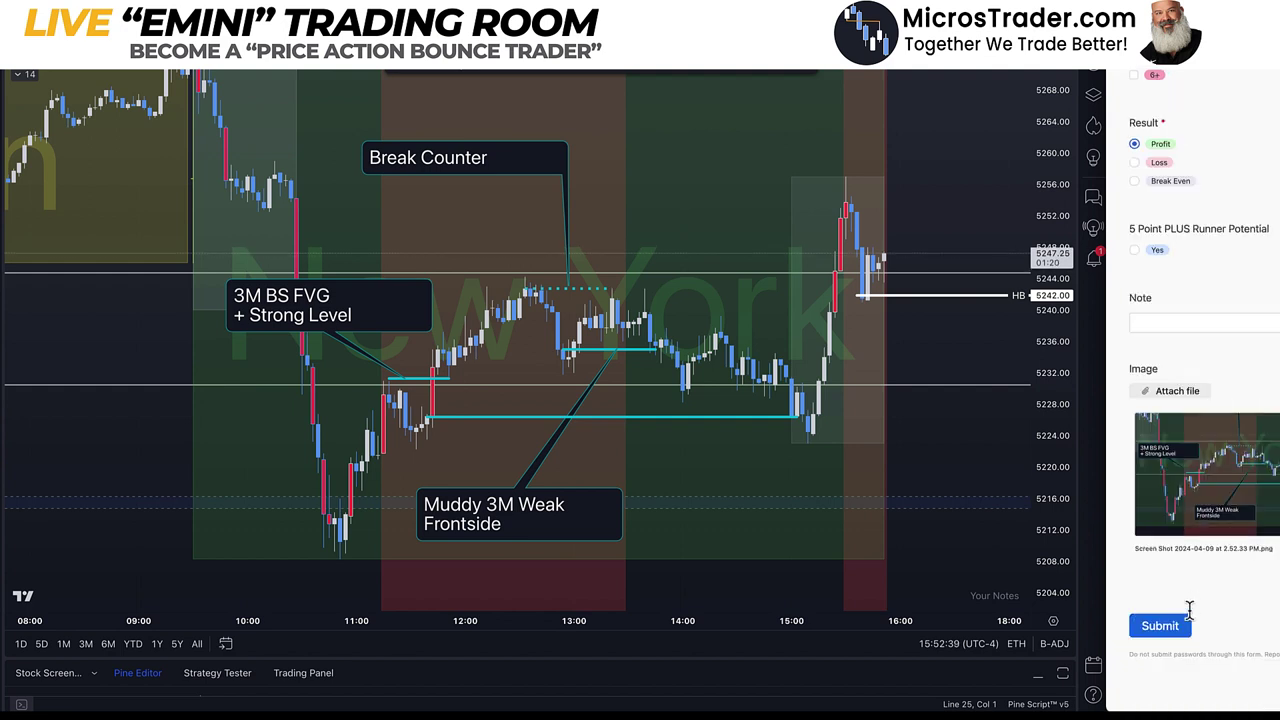
left_click(1160, 626)
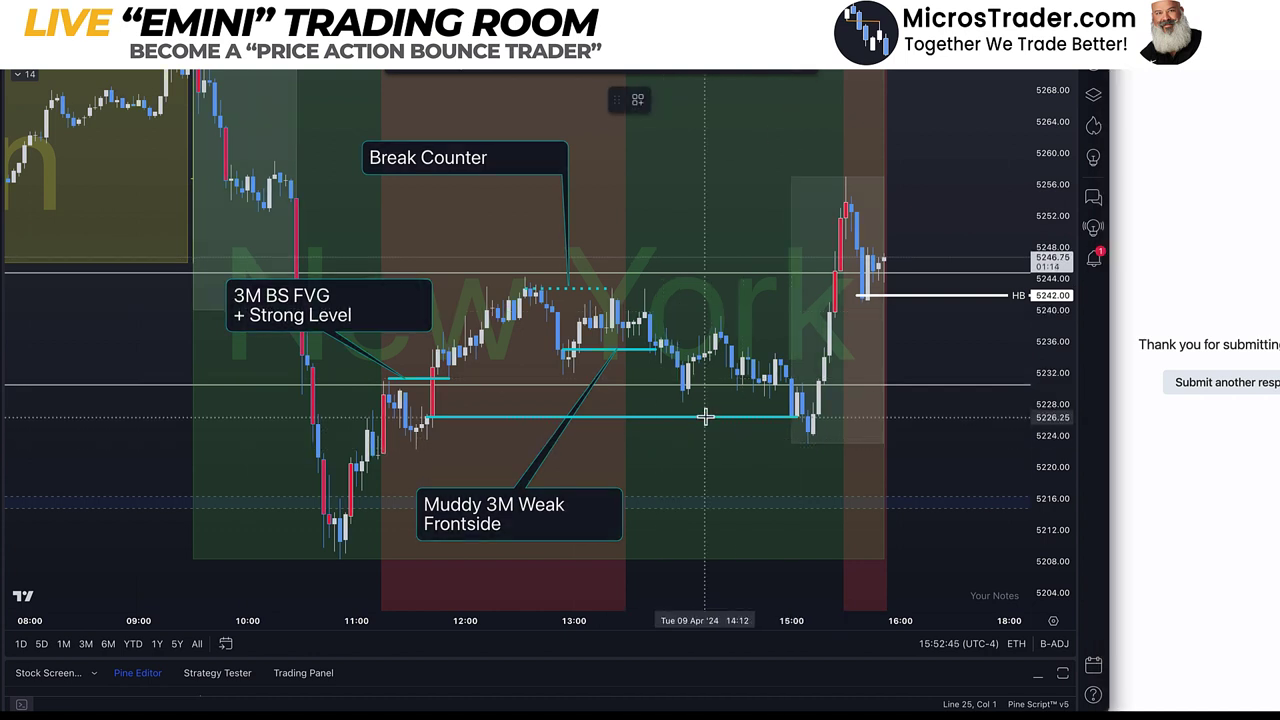
Add a callout reading "FS FVG" that points to the 5226.50 level line.
left_click(767, 512)
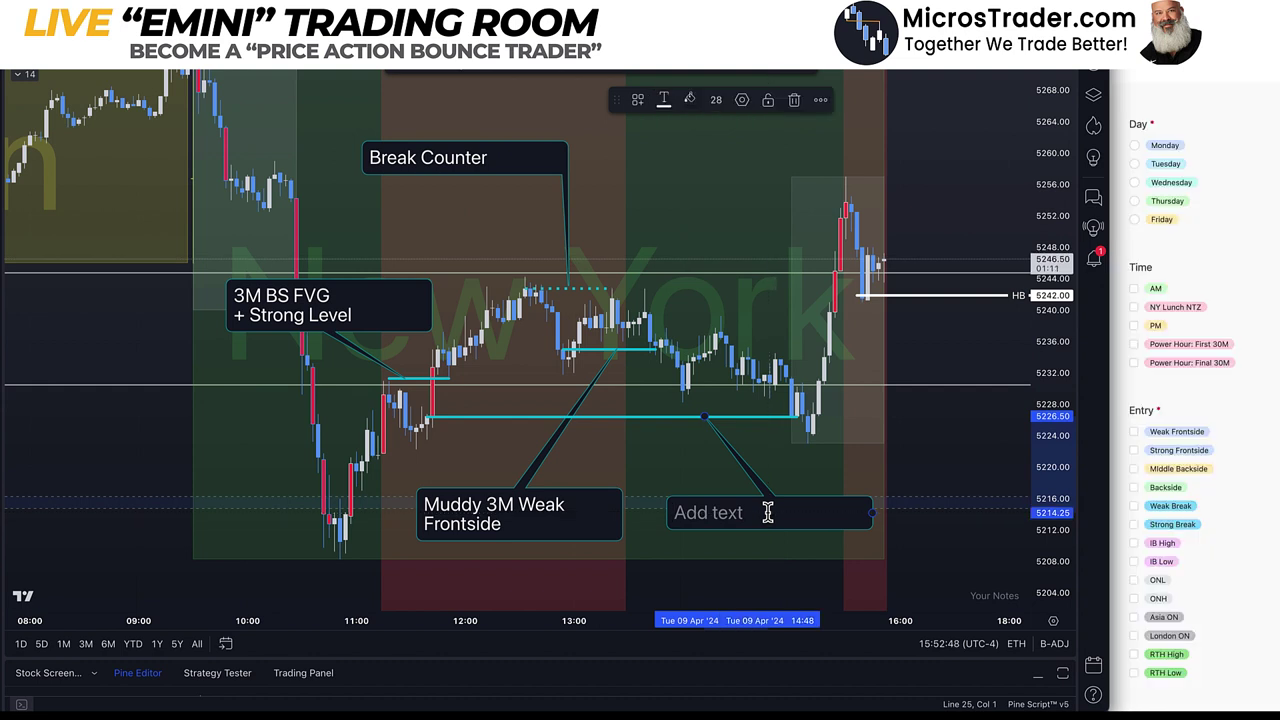
type("FS FVG")
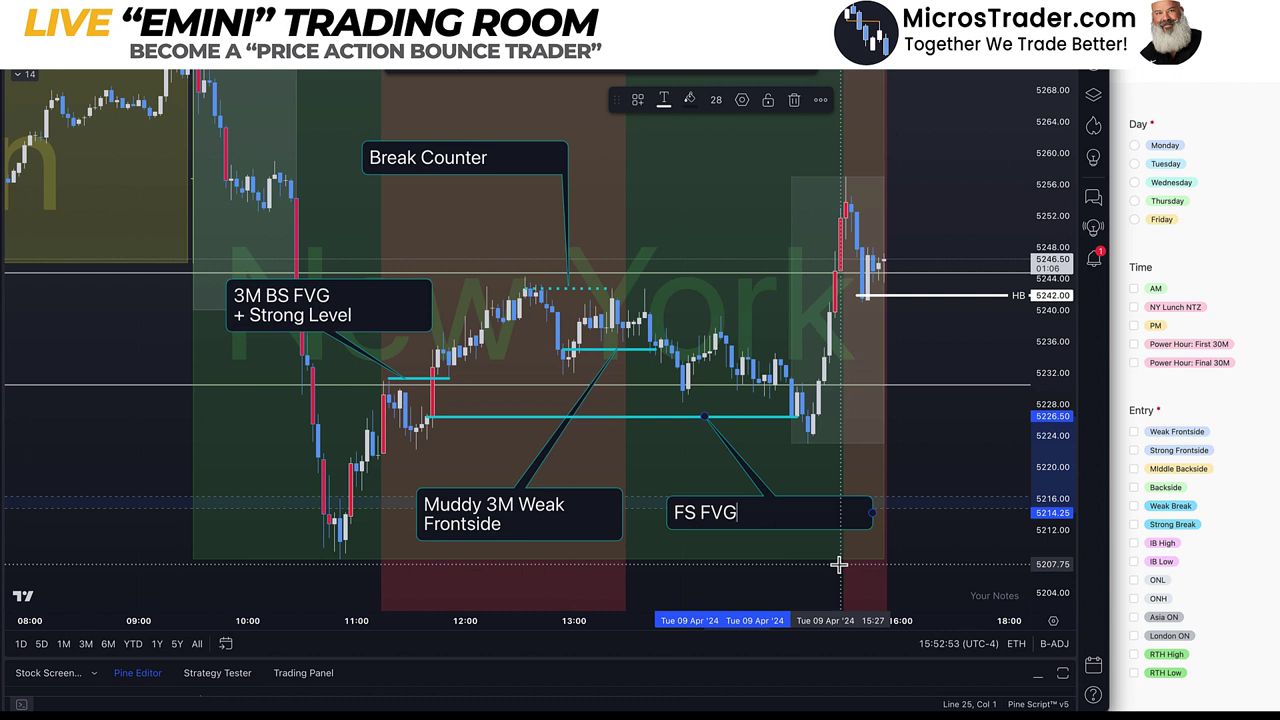
left_click(938, 430)
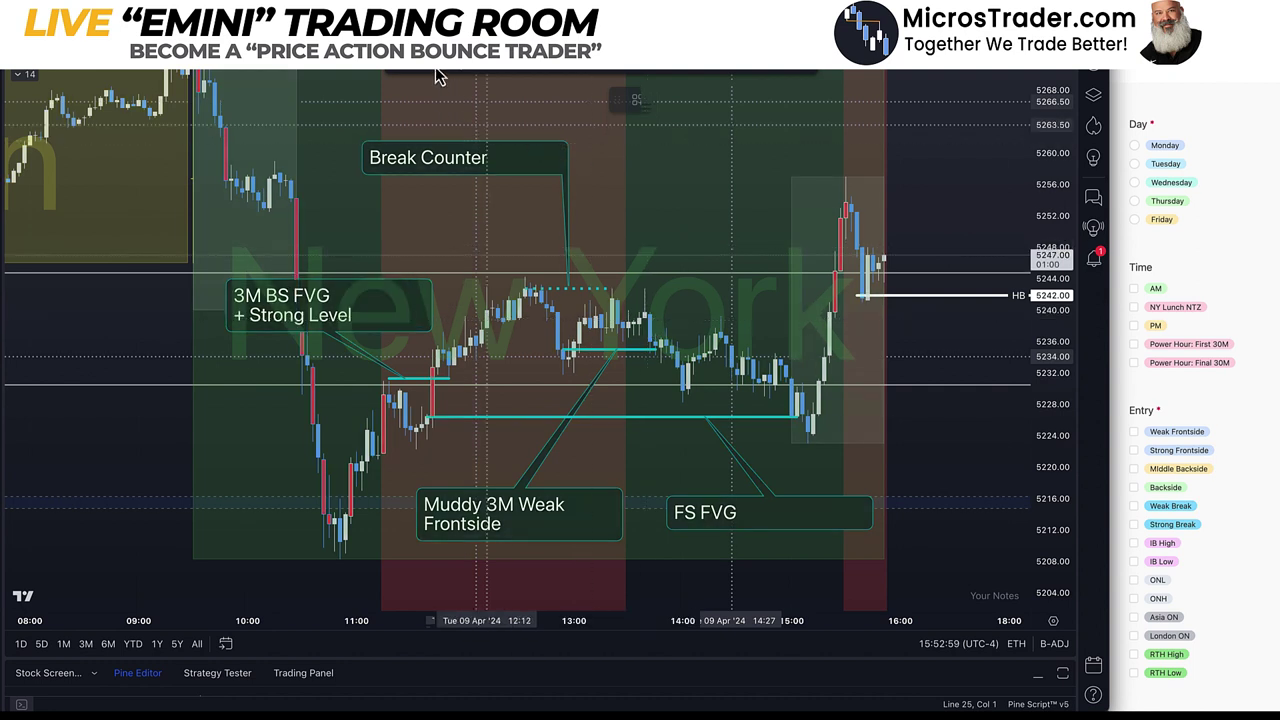
Draw a horizontal level line at 5239.25 from about 13:40 to the 14:21 candle.
left_click(645, 317)
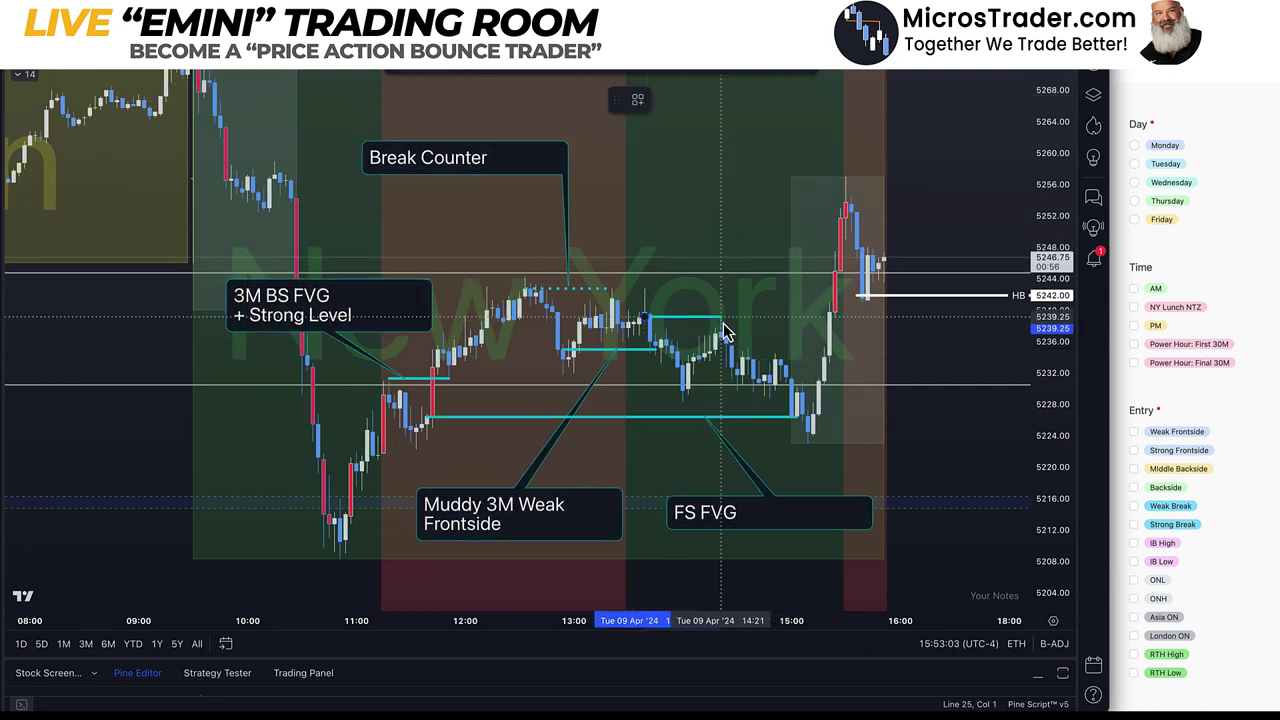
left_click(722, 320)
Log the setup in the form as Tuesday, PM, Weak Frontside entry with the FVG special situation.
left_click(1169, 168)
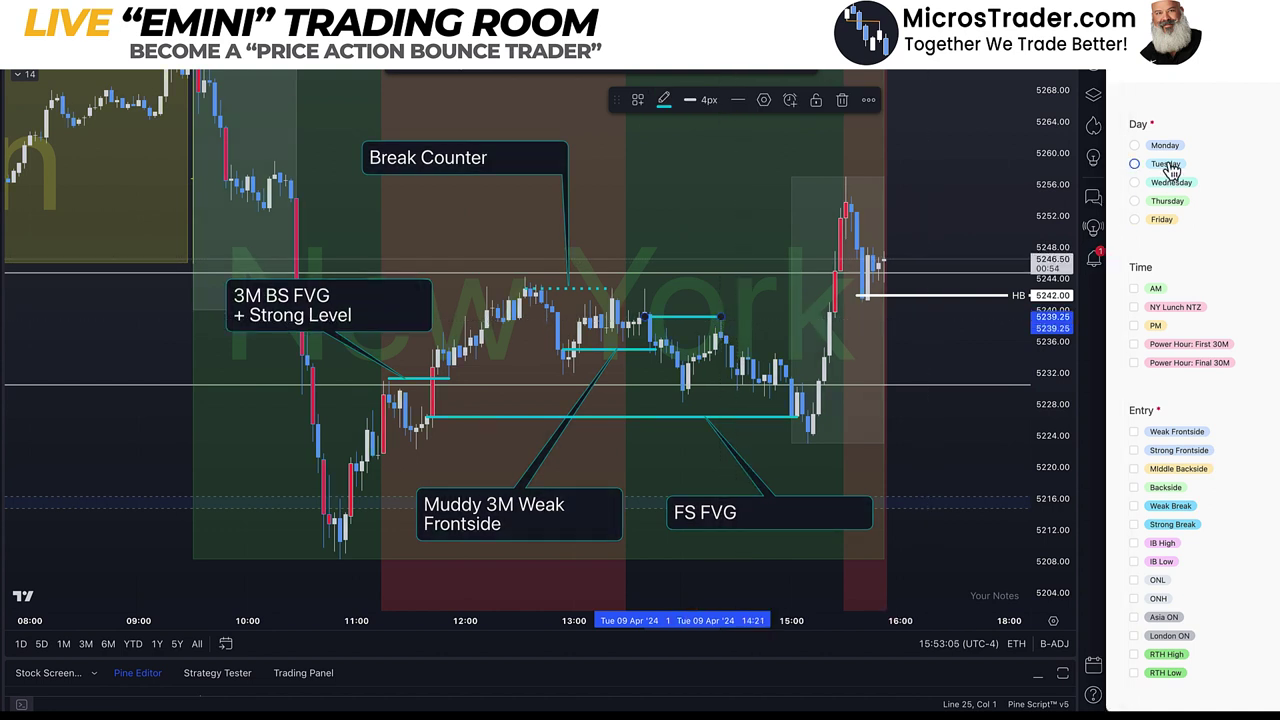
left_click(1167, 165)
left_click(1157, 328)
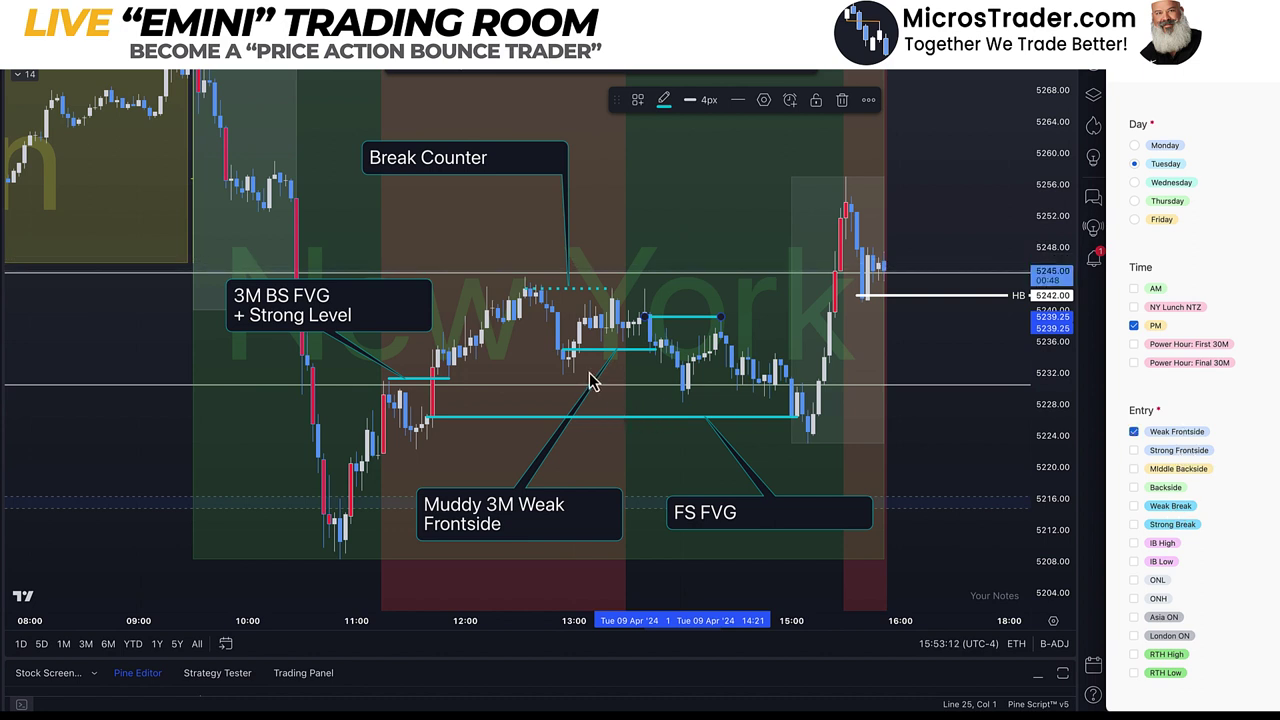
left_click(1185, 433)
scroll(1192, 438, "down", 1)
scroll(1192, 440, "down", 2)
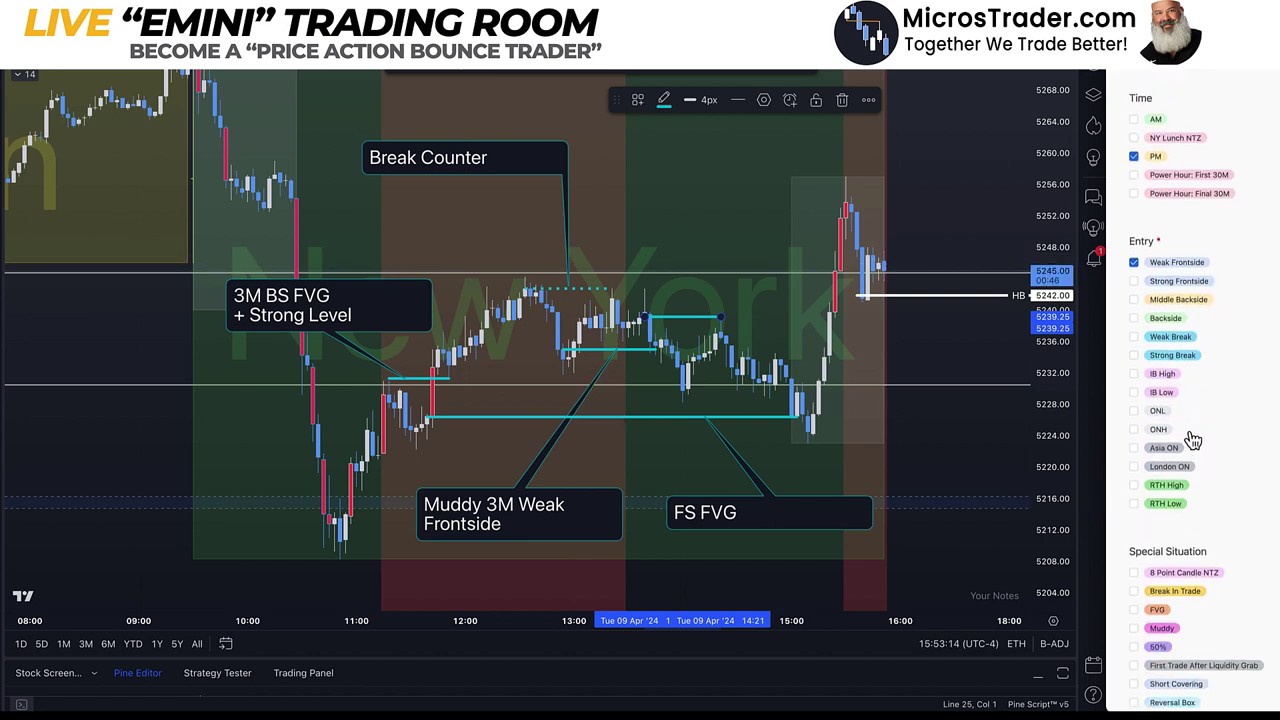
scroll(1192, 438, "down", 2)
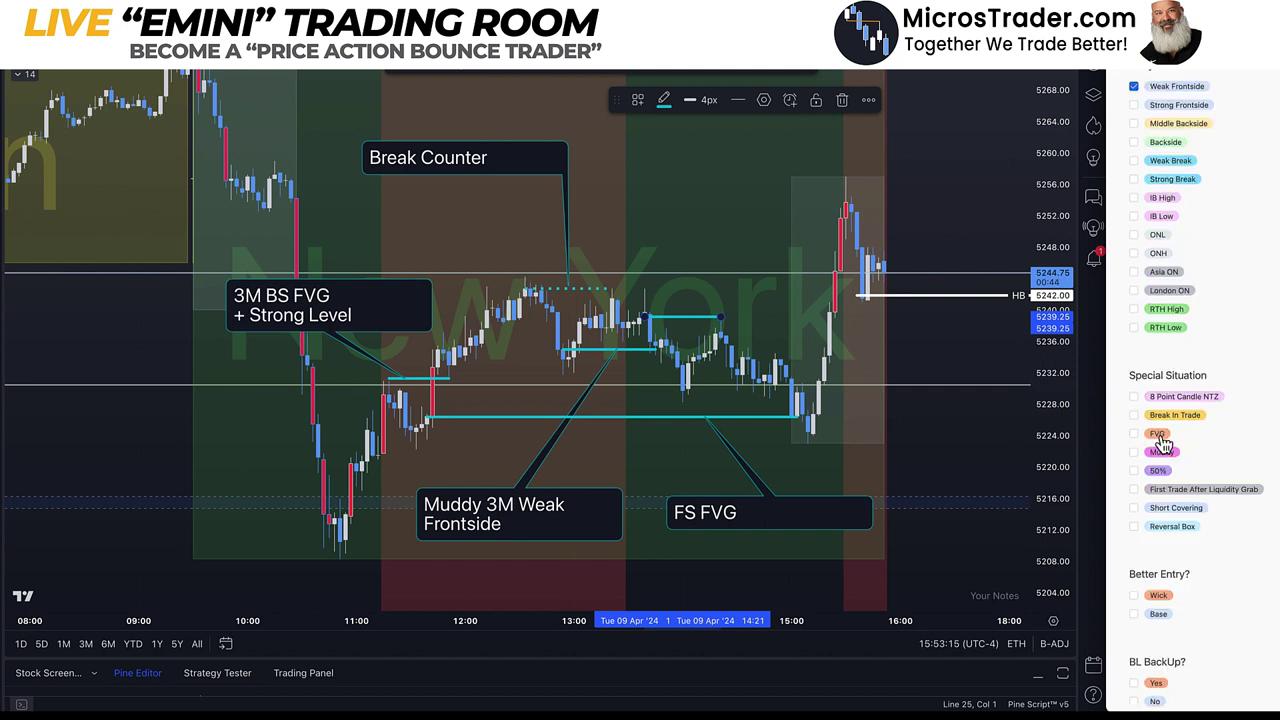
scroll(1162, 443, "down", 2)
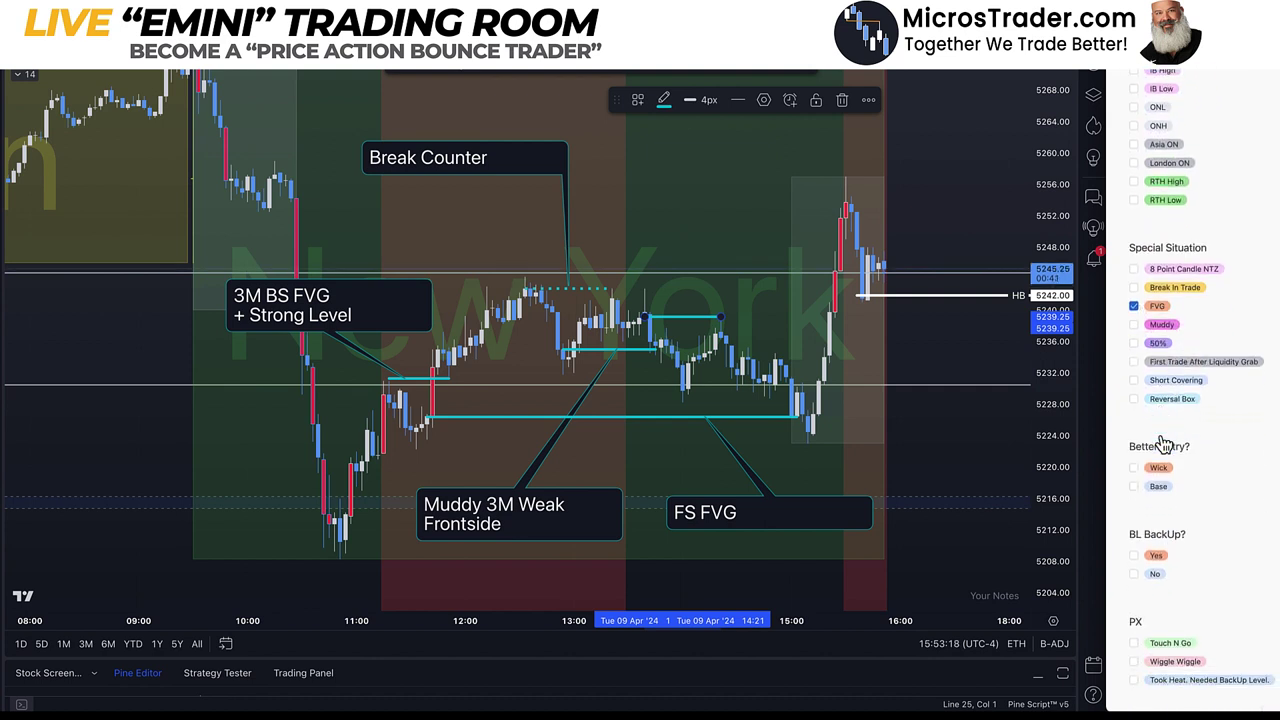
Set BL BackUp to No, PX to Touch N Go and the trend to Chop in the form.
scroll(1162, 443, "down", 3)
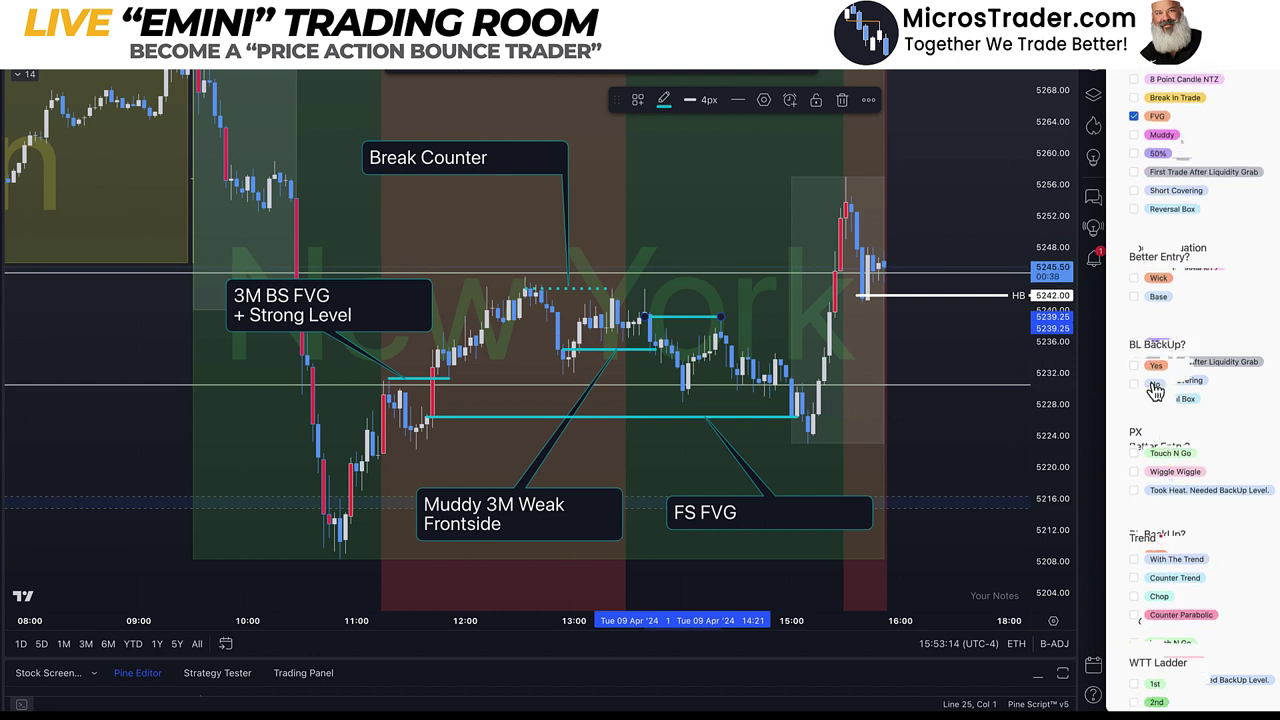
left_click(1150, 385)
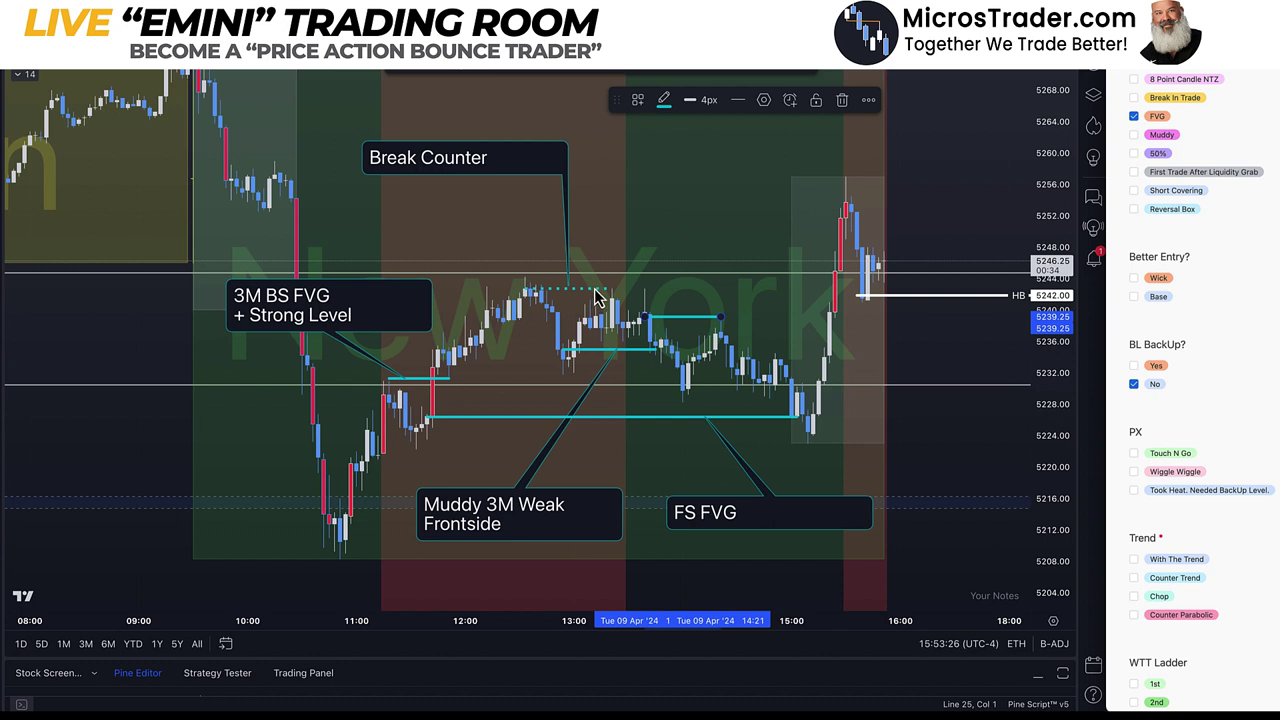
scroll(1170, 445, "down", 1)
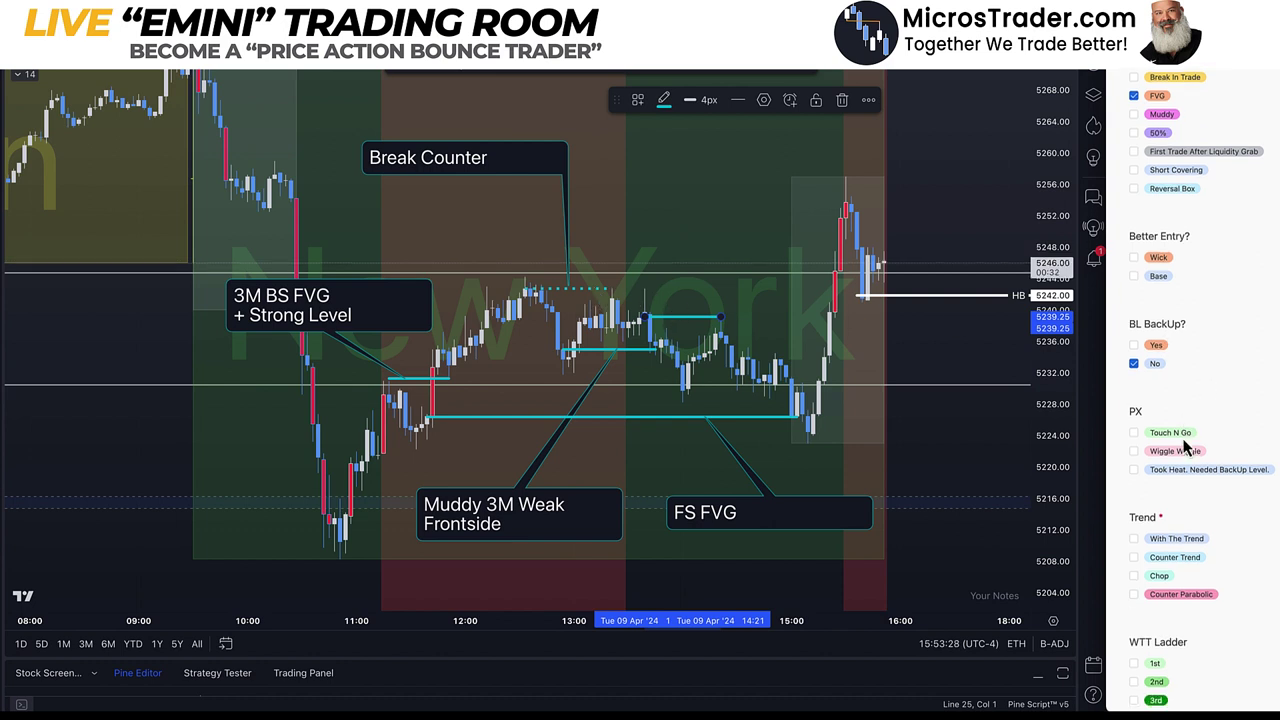
left_click(1167, 442)
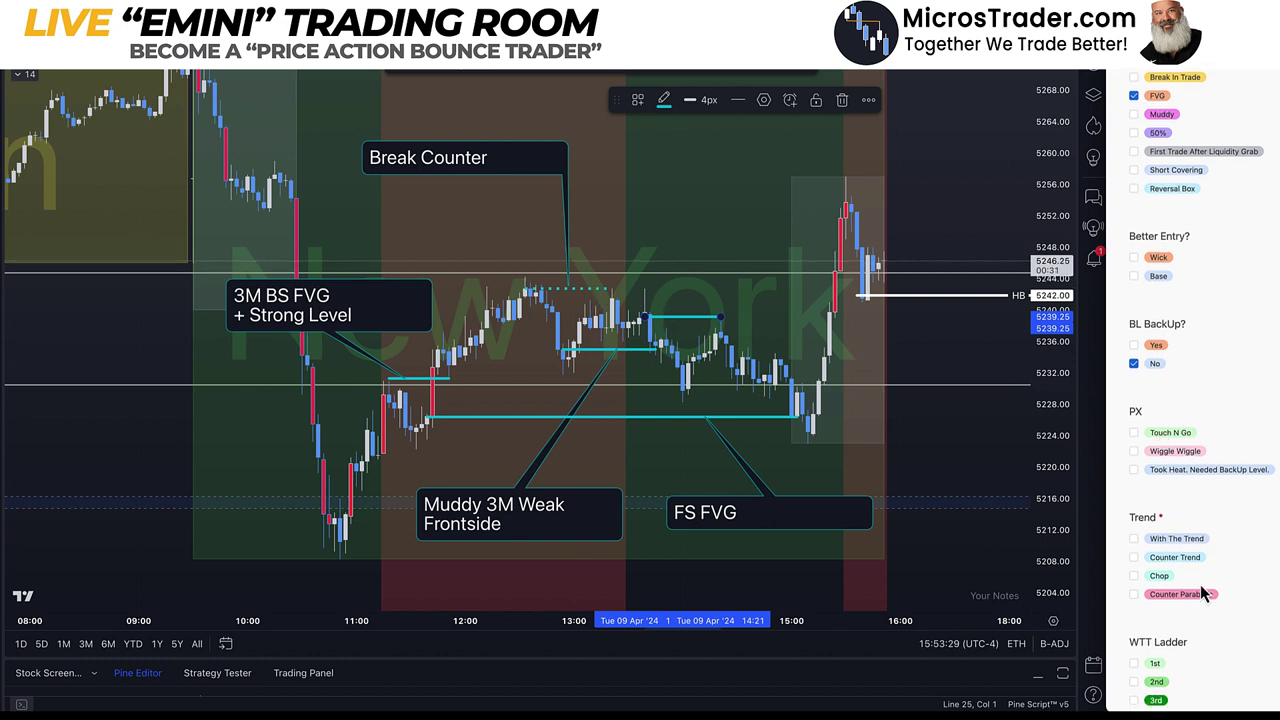
scroll(1200, 590, "down", 3)
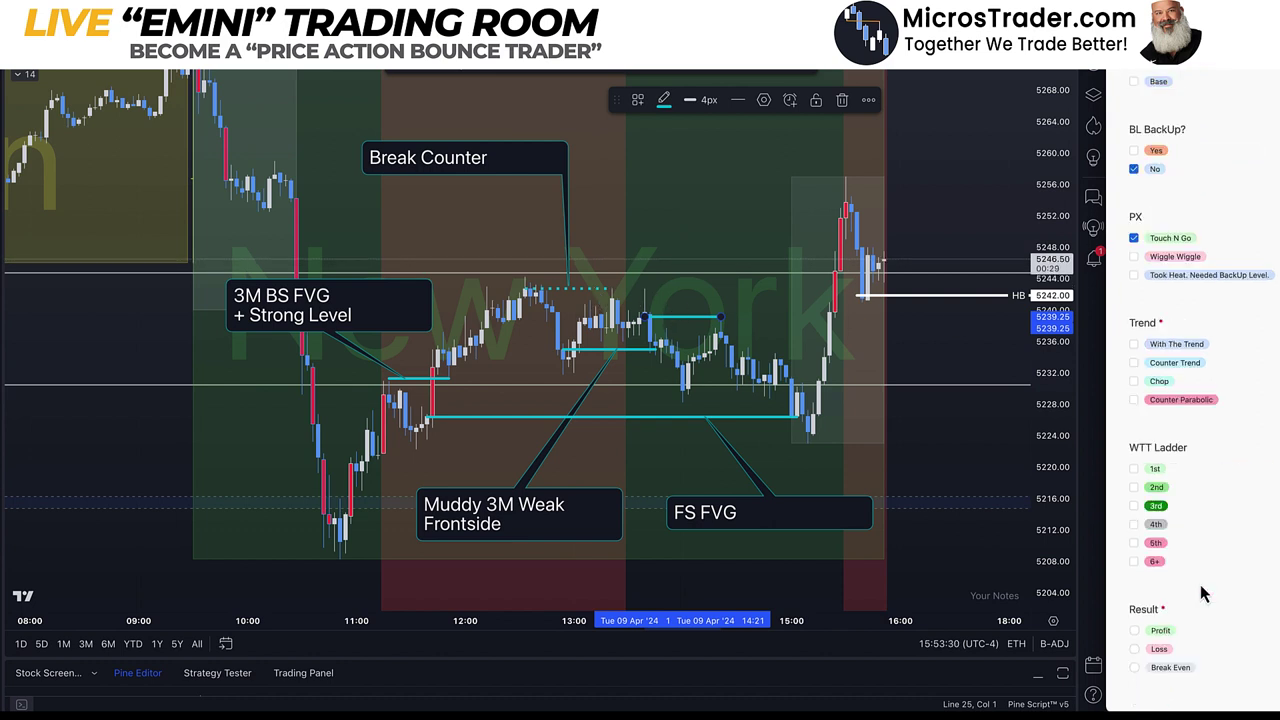
left_click(1163, 389)
Set the result to Profit and the 5 Point PLUS Runner Potential to Yes.
scroll(1188, 560, "down", 1)
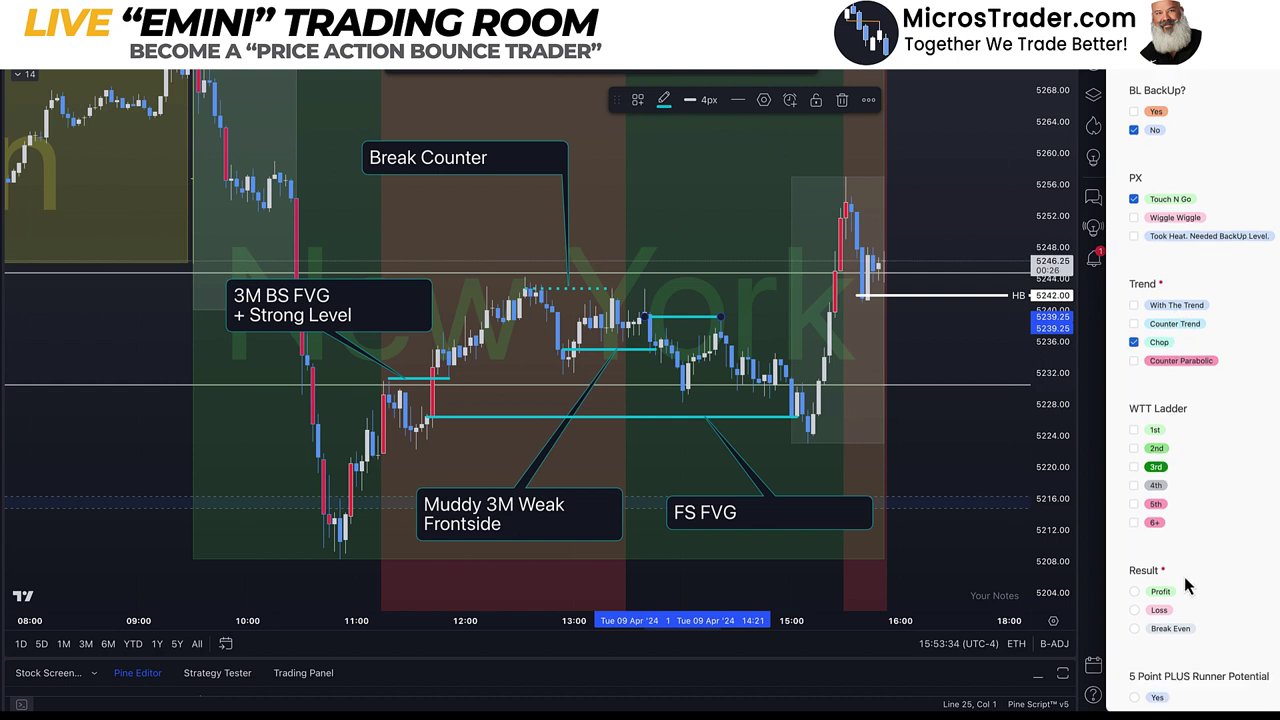
left_click(1168, 590)
scroll(1175, 595, "down", 3)
left_click(1159, 556)
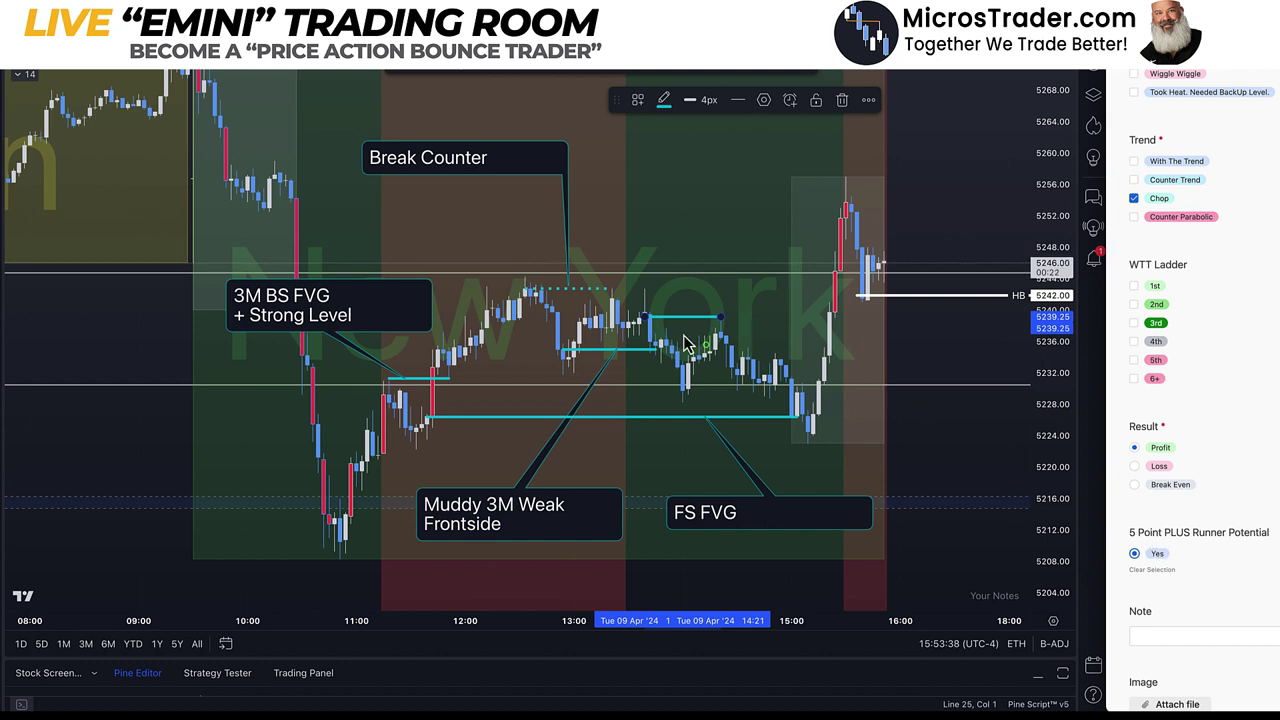
Try to attach a screenshot of the chart, with the touch at the 5239.25 line's later end circled, to the form.
left_click(712, 314)
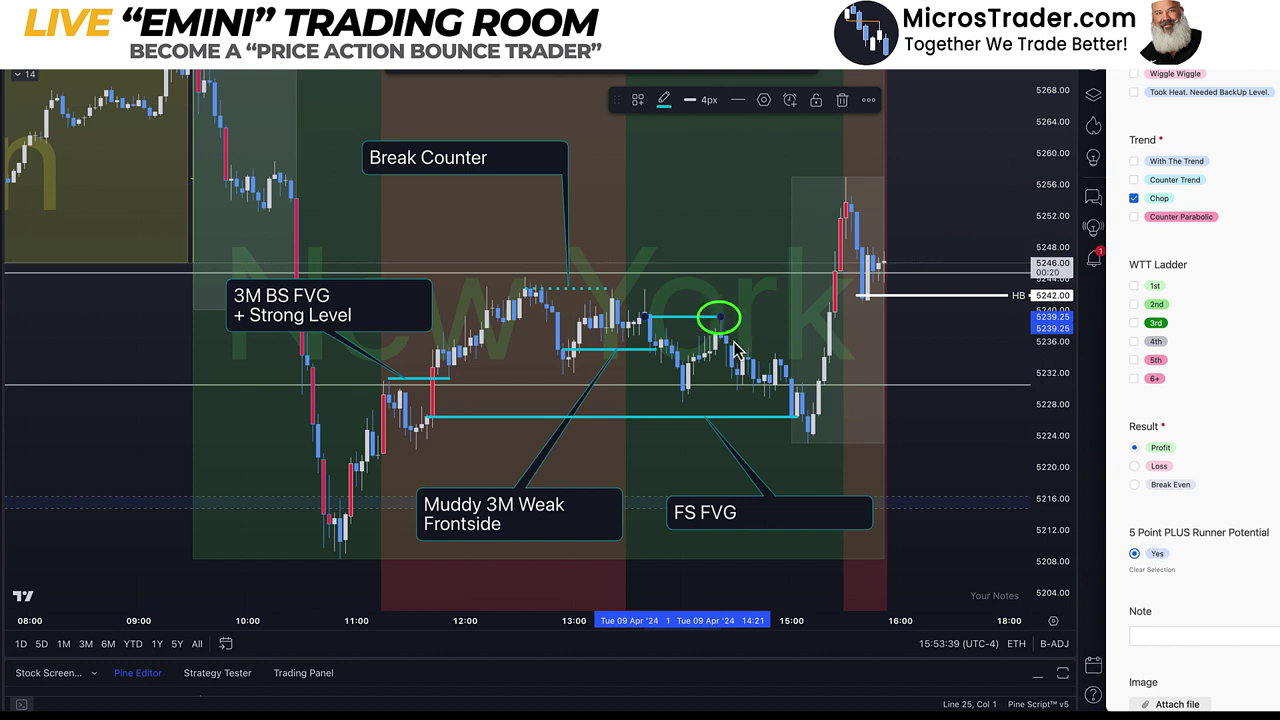
key("super+shift+5")
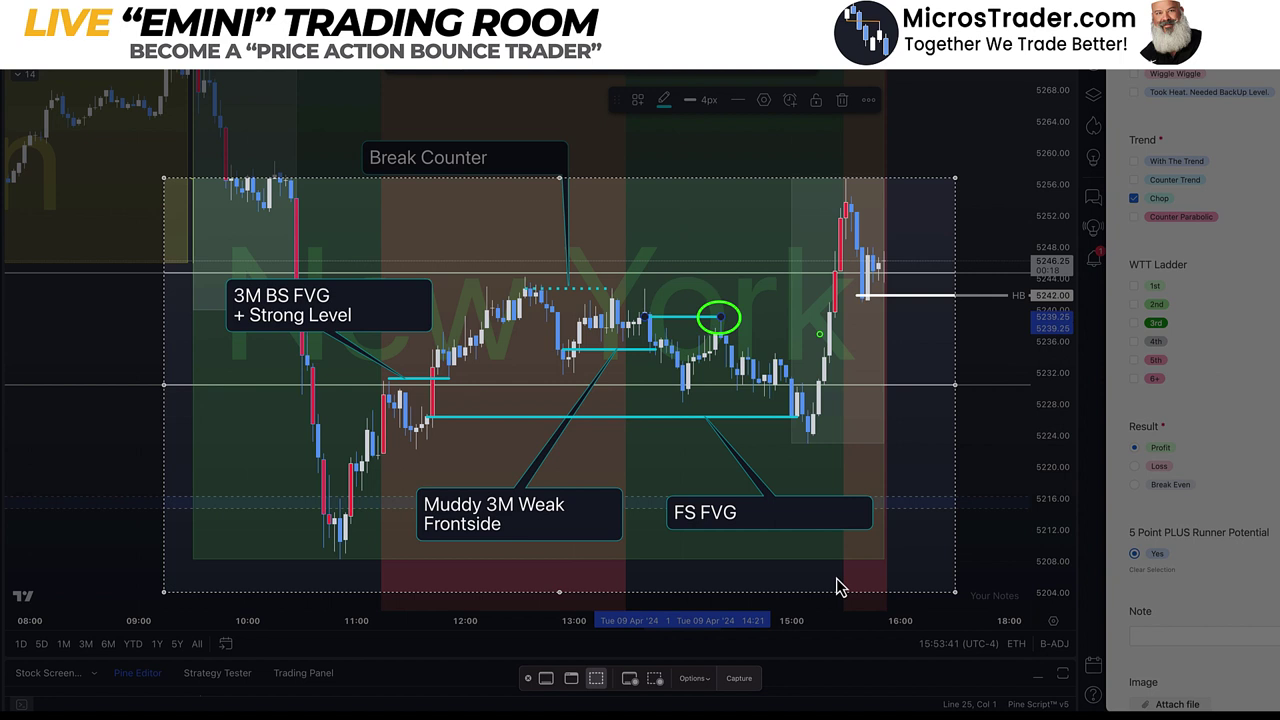
left_click(748, 678)
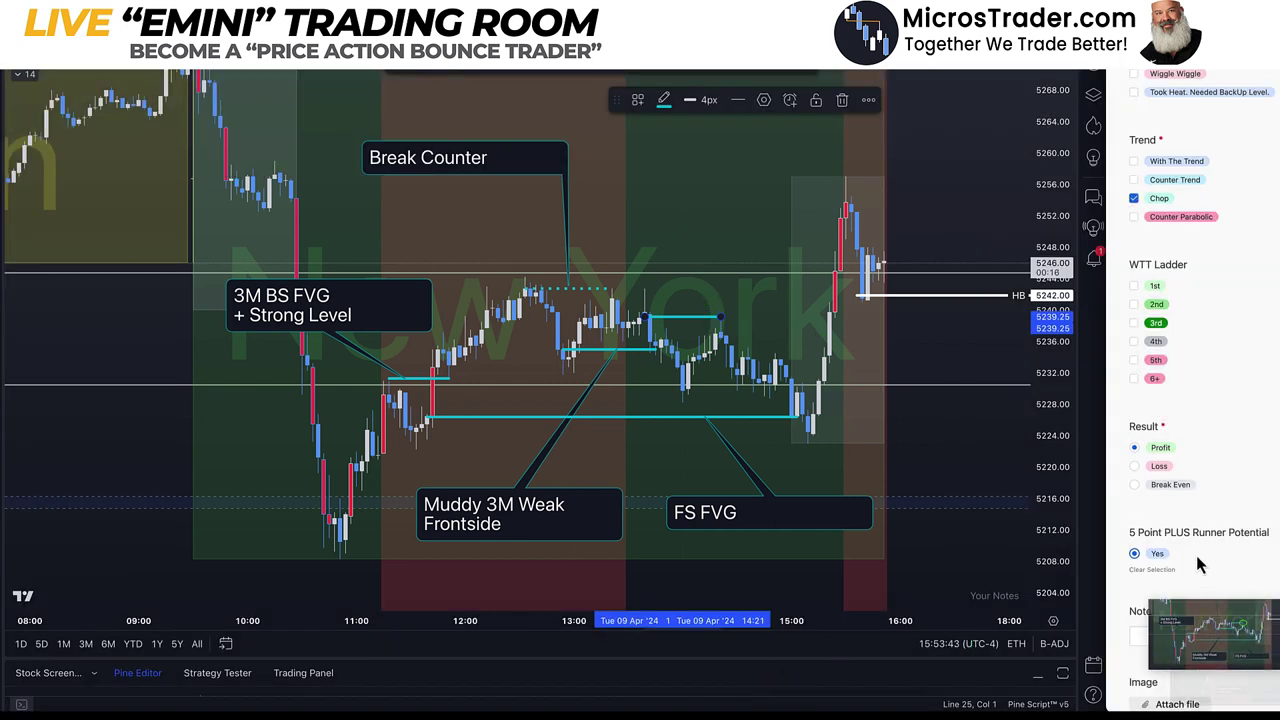
left_click_drag(1197, 557, 1202, 680)
scroll(1179, 502, "down", 4)
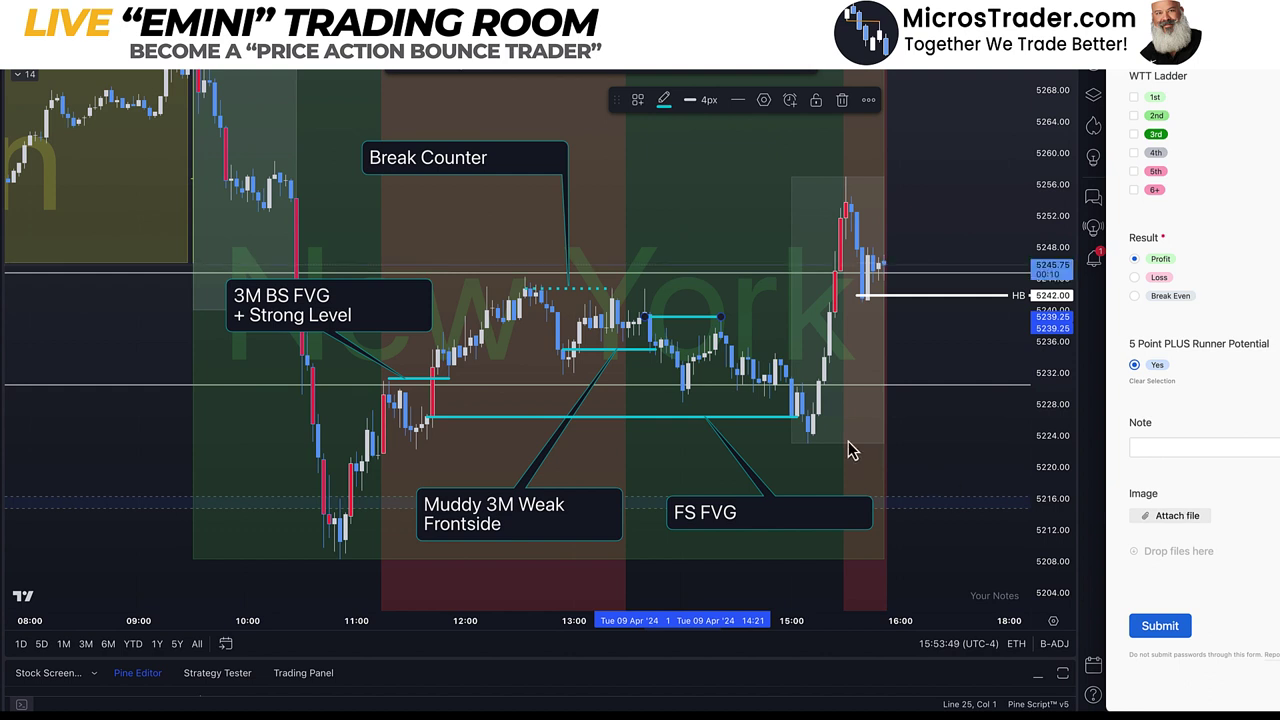
Retake the chart screenshot with the touch at the 5239.25 line's end circled and attach it to the form's image field.
key("super+shift+5")
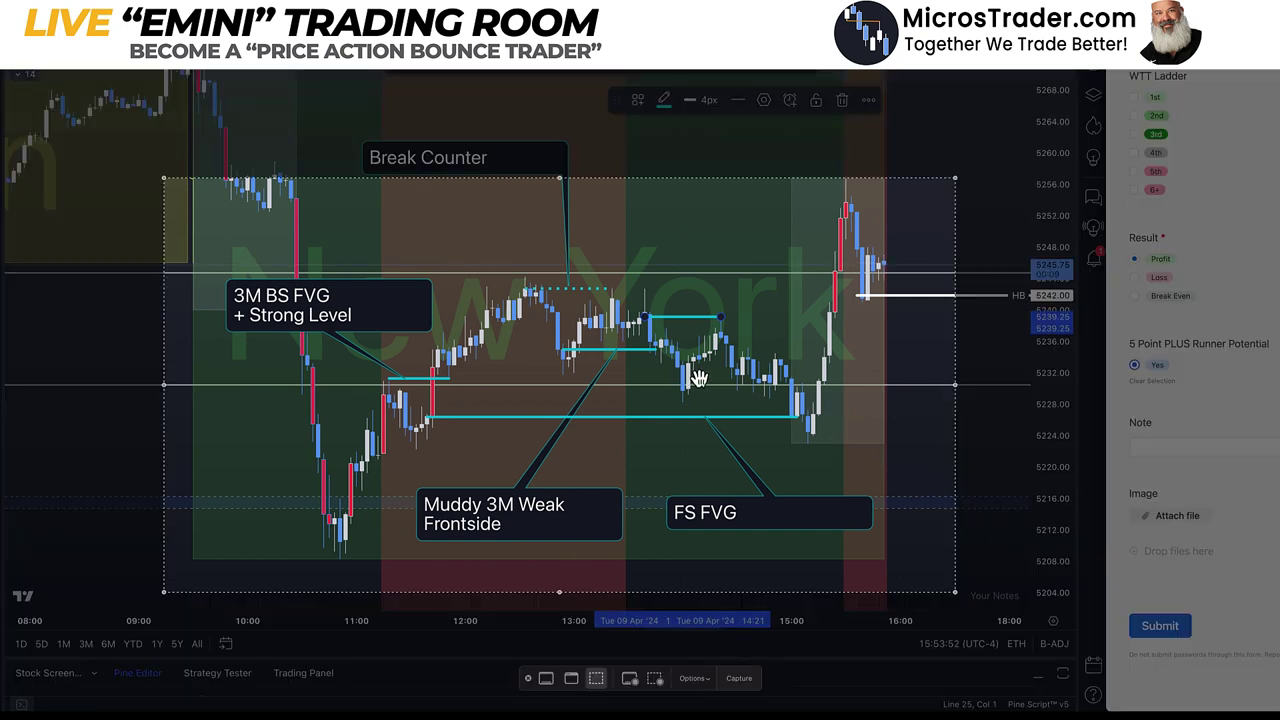
left_click(738, 679)
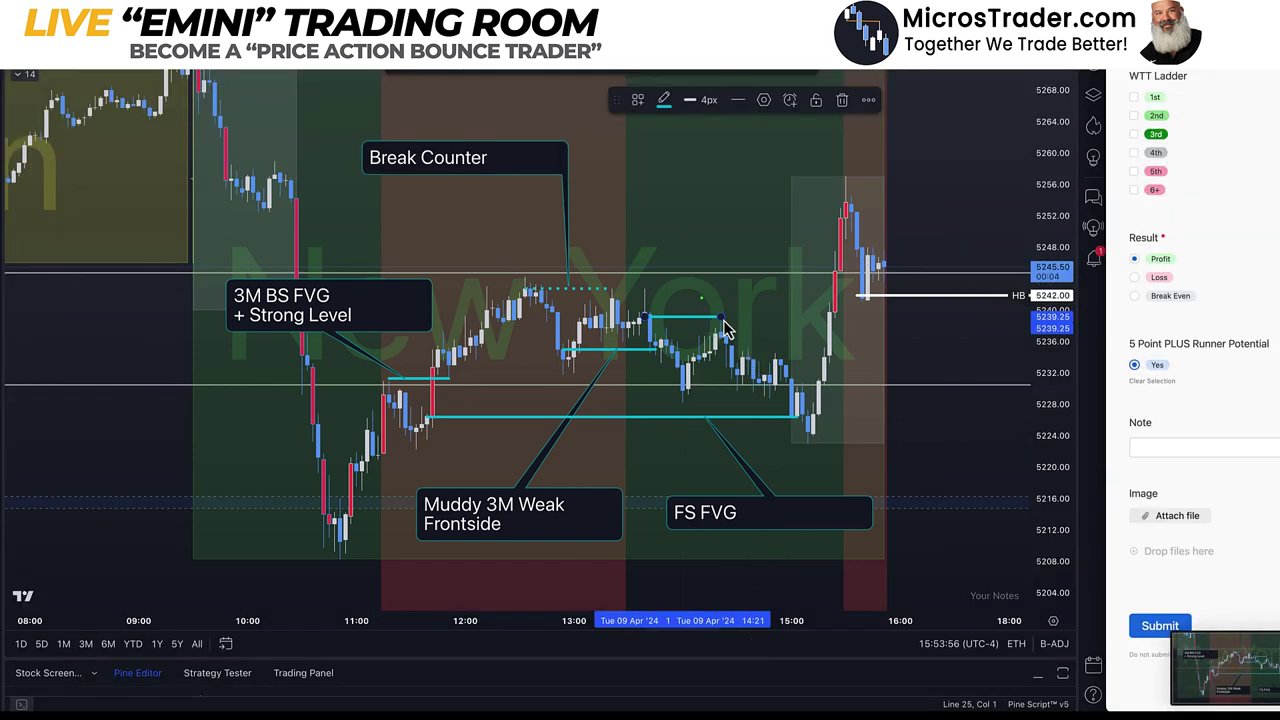
key("super+shift+5")
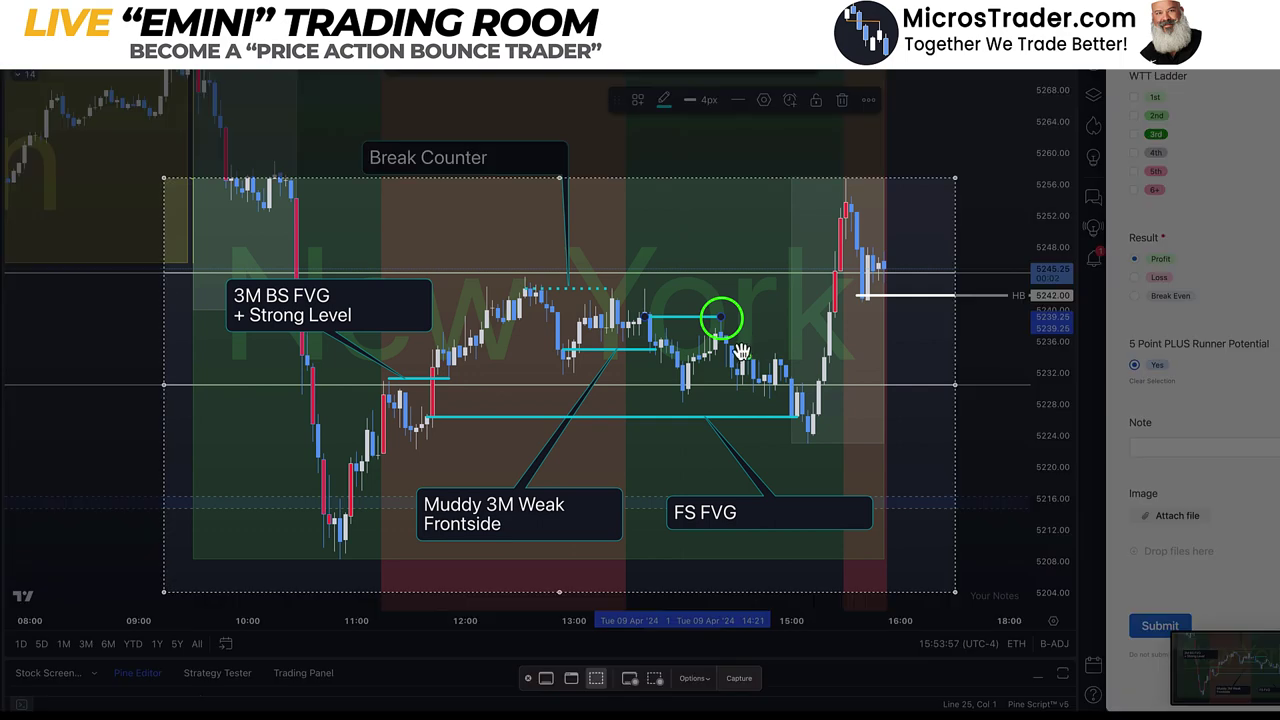
left_click(740, 680)
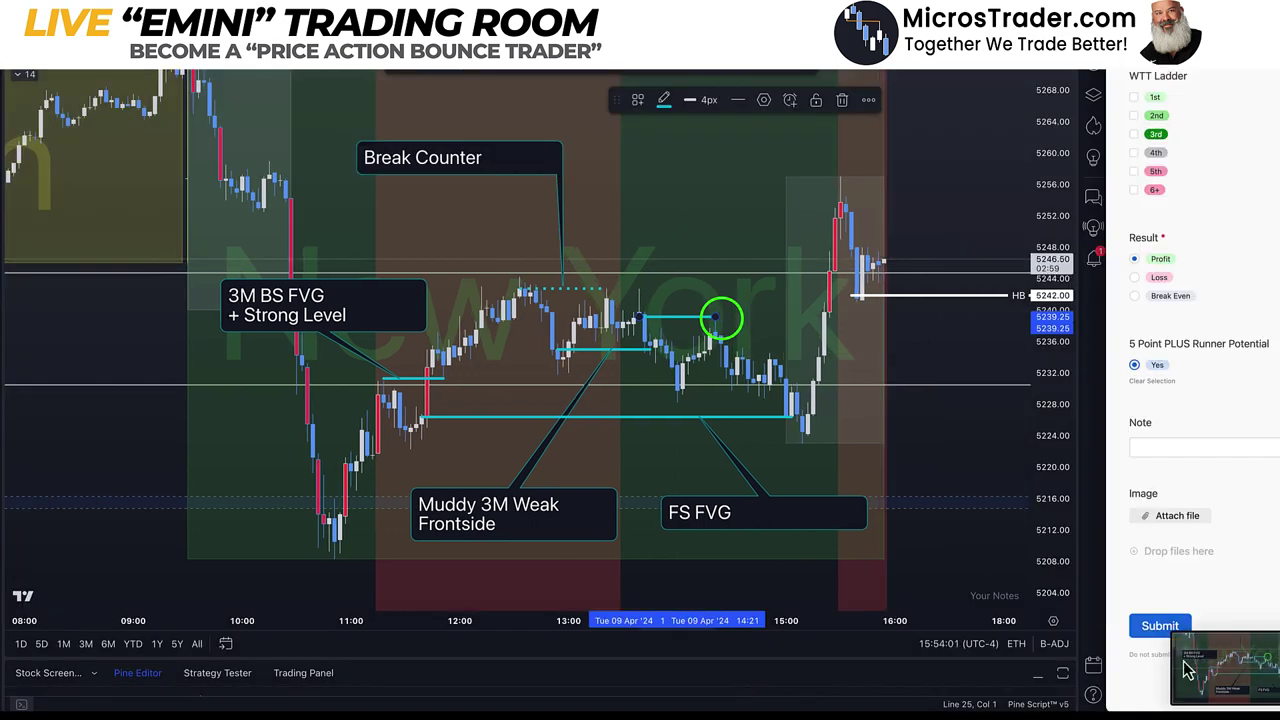
left_click_drag(1205, 680, 1200, 547)
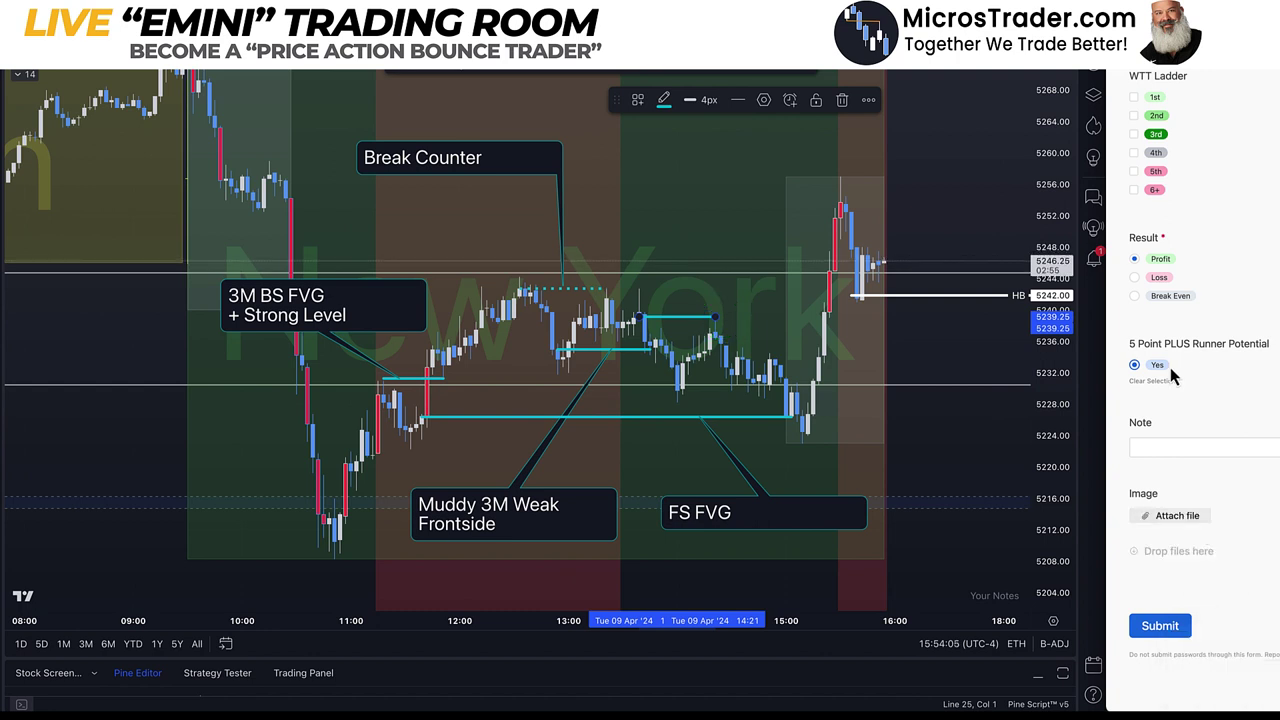
Check the form's answers and submit the journal entry.
scroll(1143, 375, "up", 2)
scroll(1148, 383, "up", 3)
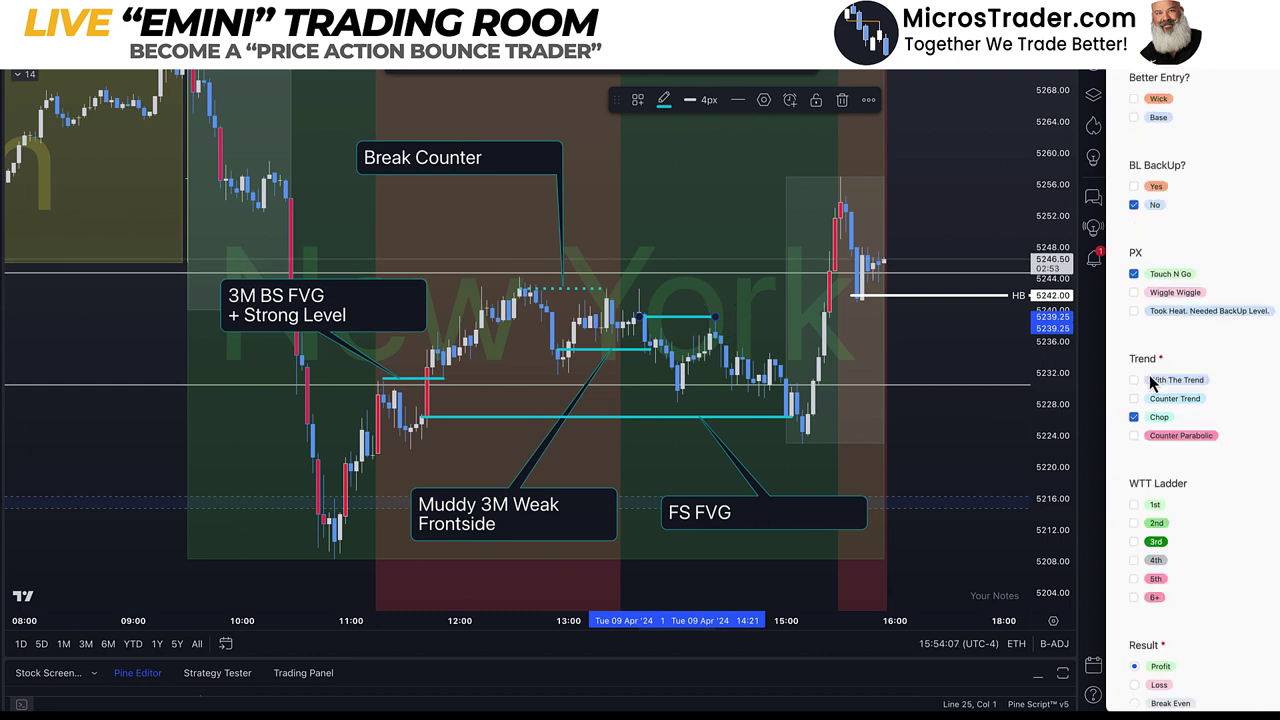
scroll(1153, 380, "down", 10)
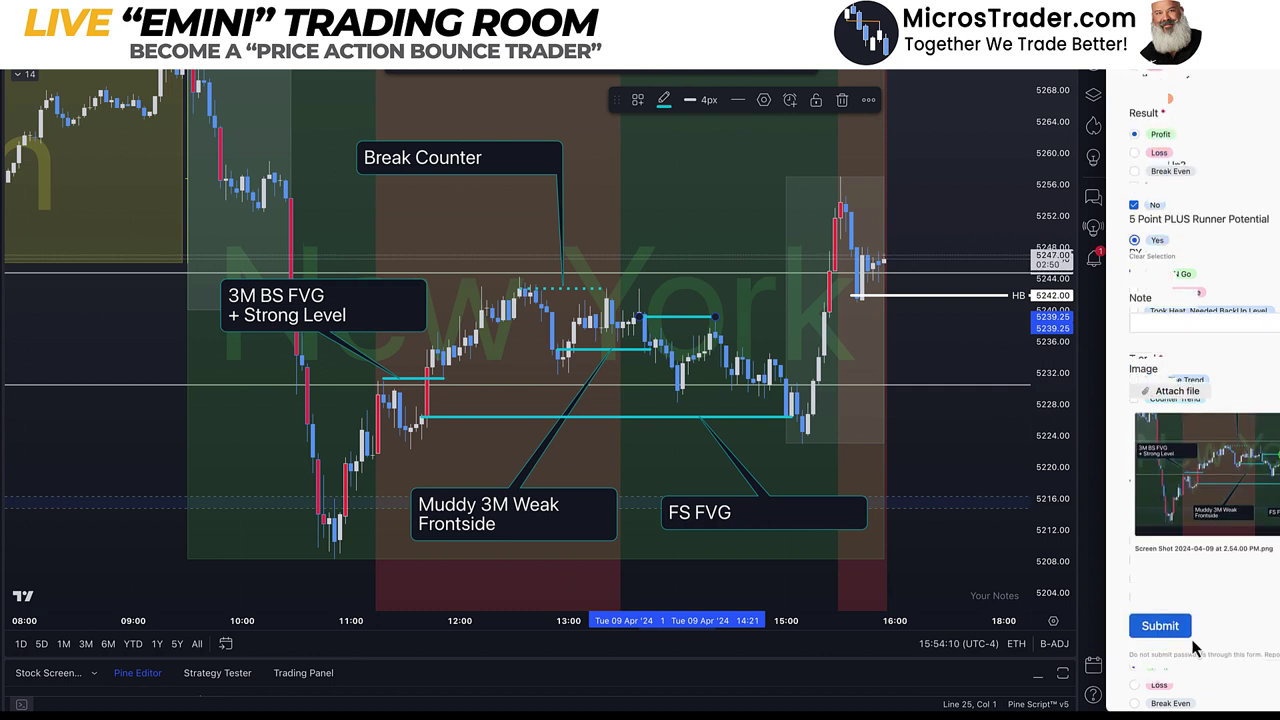
left_click(1162, 632)
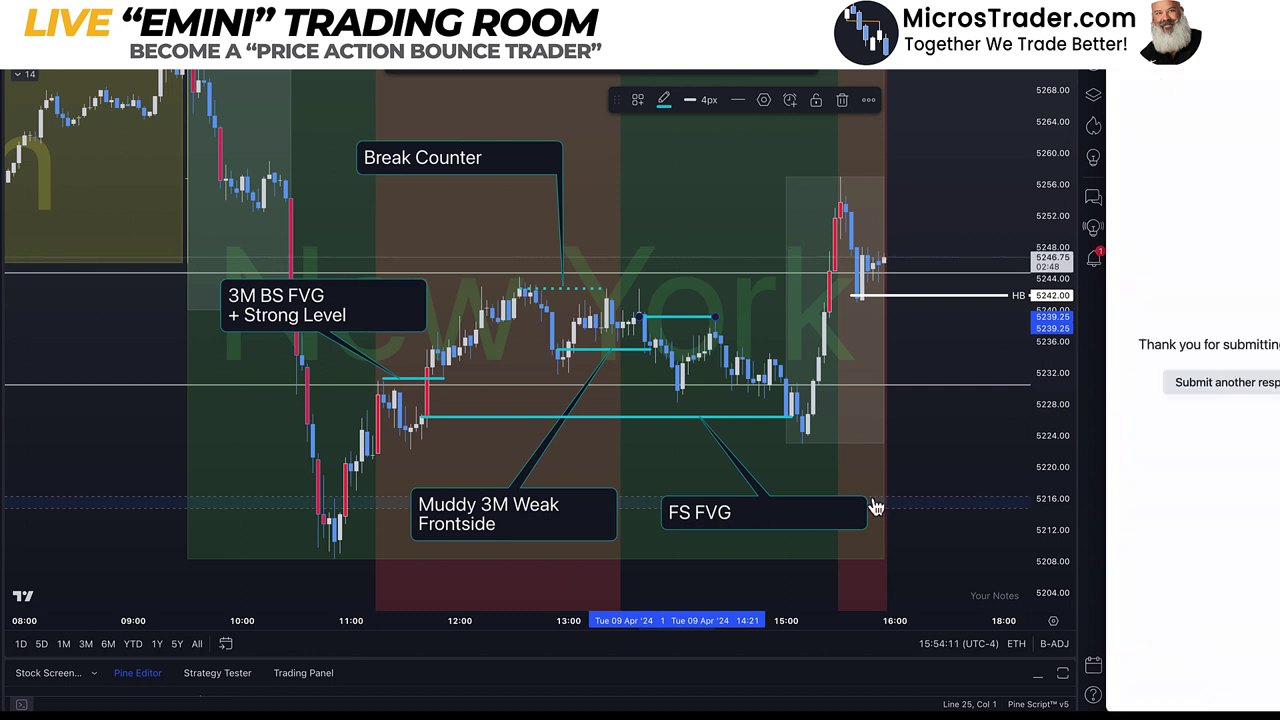
Draw a horizontal level line at 5253.00 from the 10:09 candle low to the 15:30 candle.
left_click(867, 531)
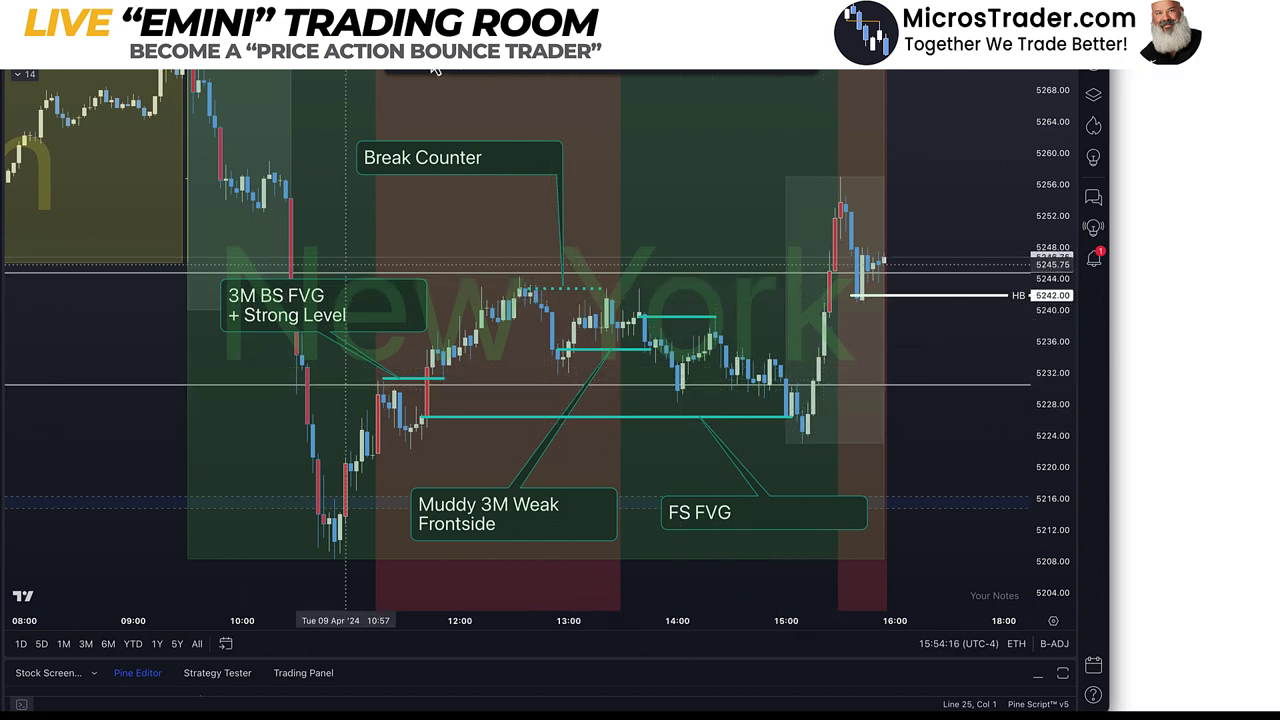
left_click(259, 210)
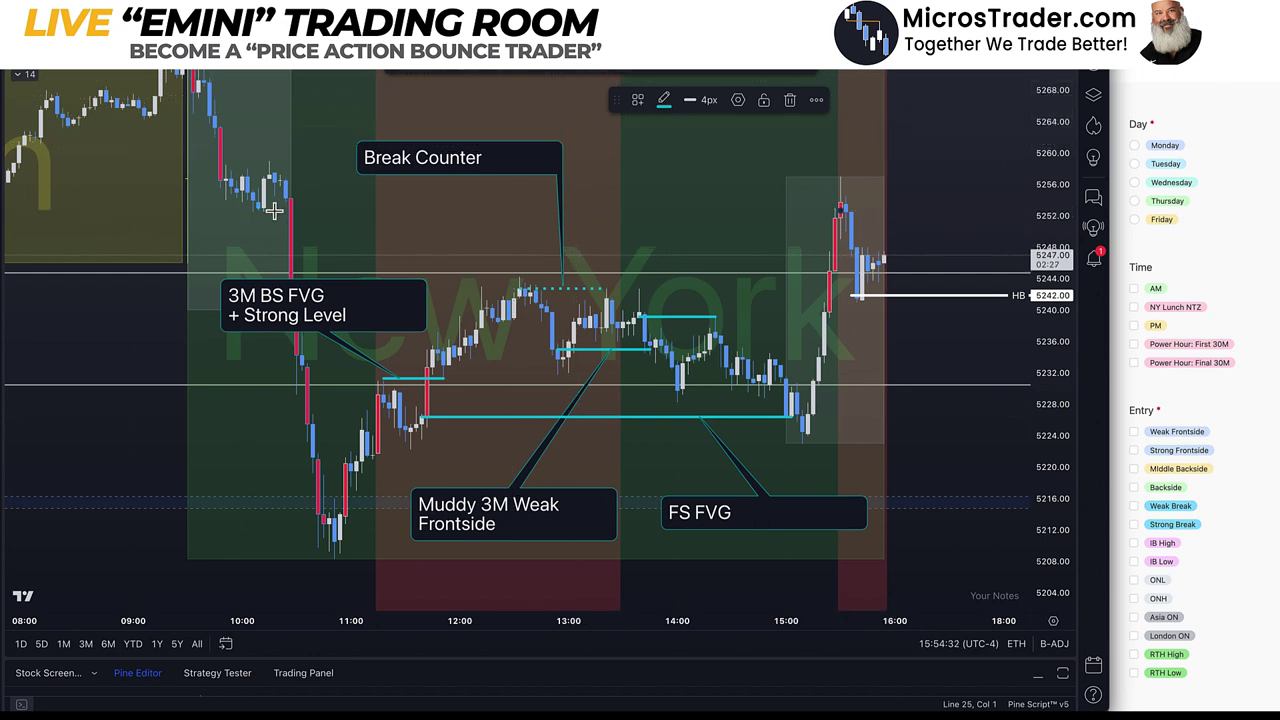
left_click_drag(262, 208, 838, 209)
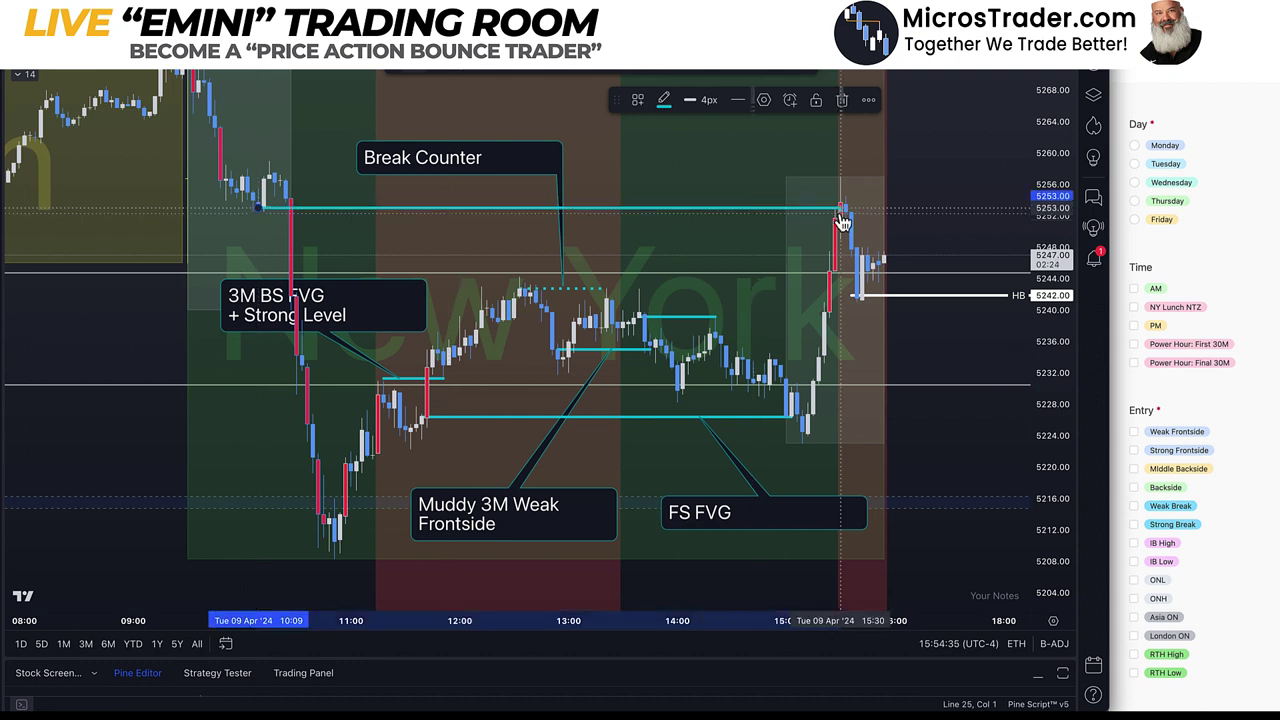
left_click(683, 142)
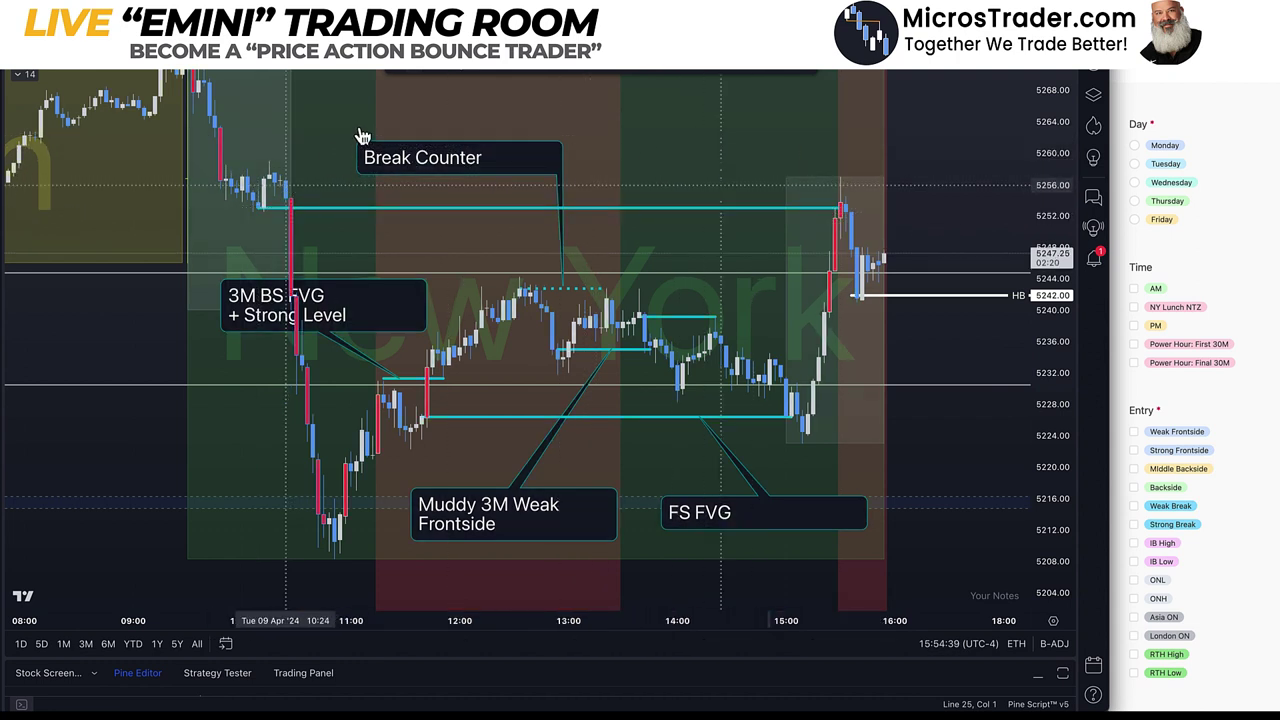
Draw a second horizontal level line at 5256.00 from the 10:21 candle to about 15:30.
left_click(281, 185)
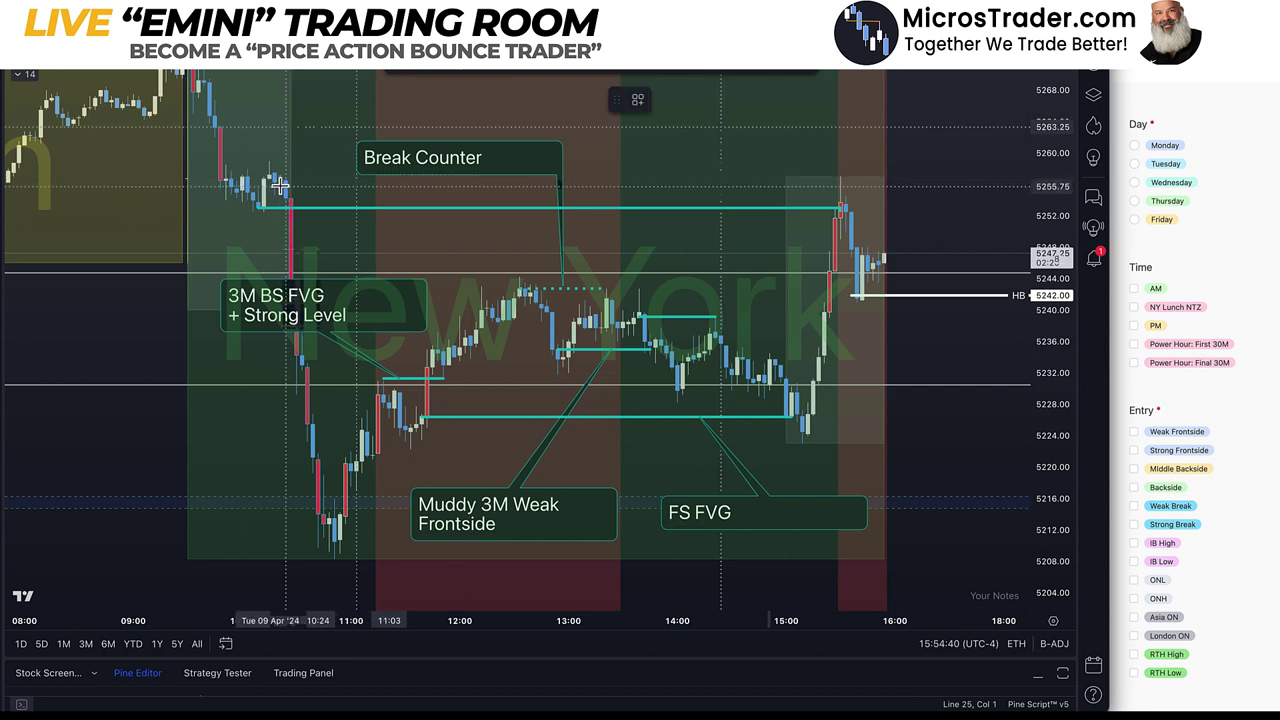
left_click(840, 190)
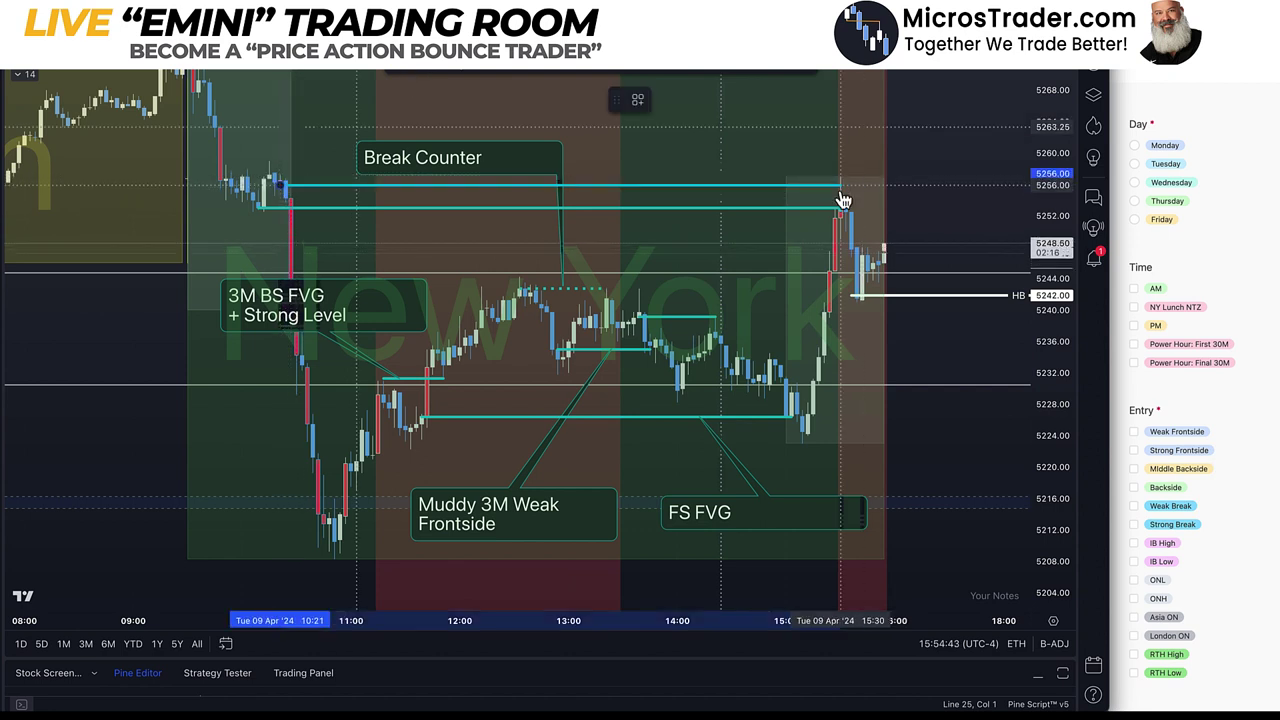
left_click(418, 68)
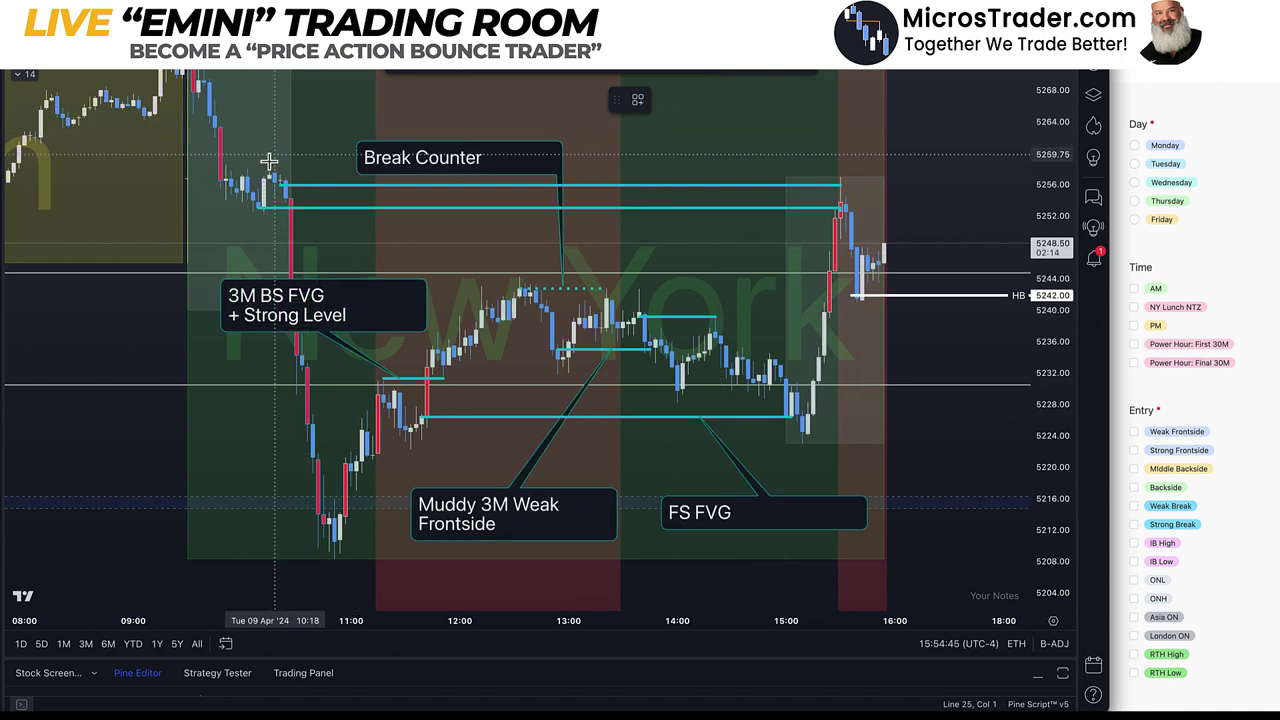
Draw a dotted horizontal level line at 5259.00 from 10:15 to 15:30 and move the Break Counter callout below the upper level lines.
left_click(836, 160)
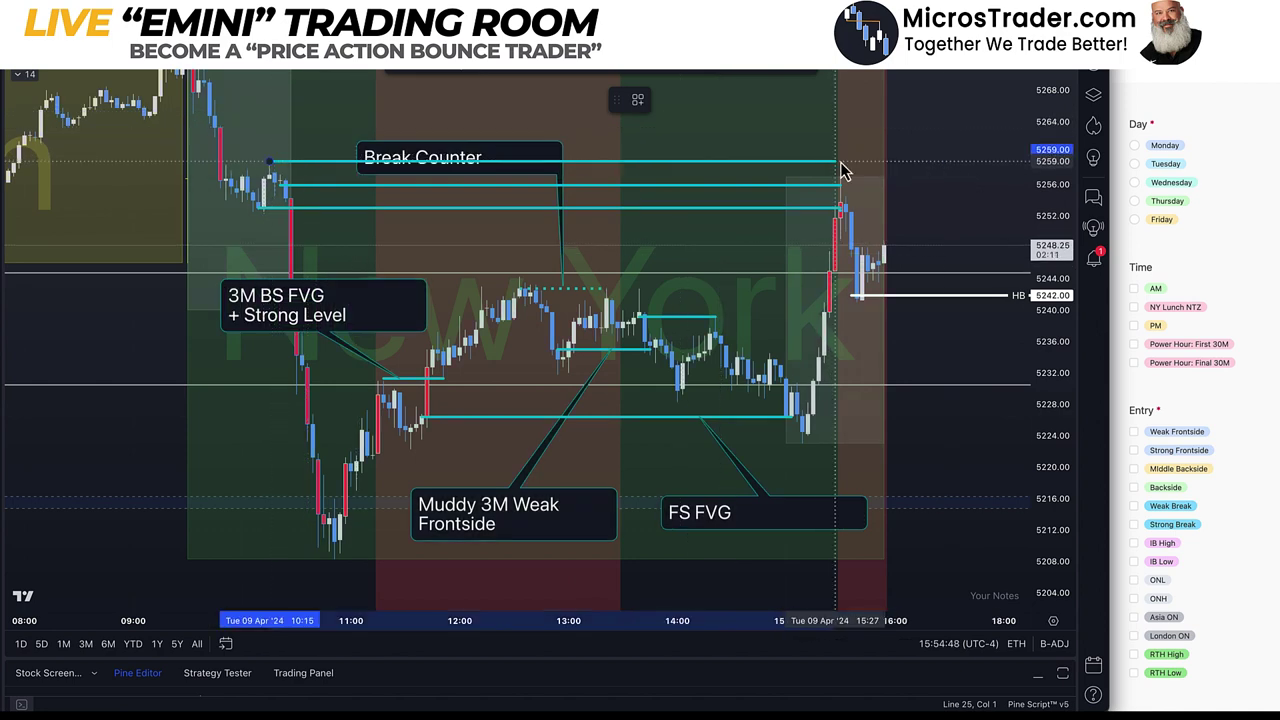
left_click(738, 100)
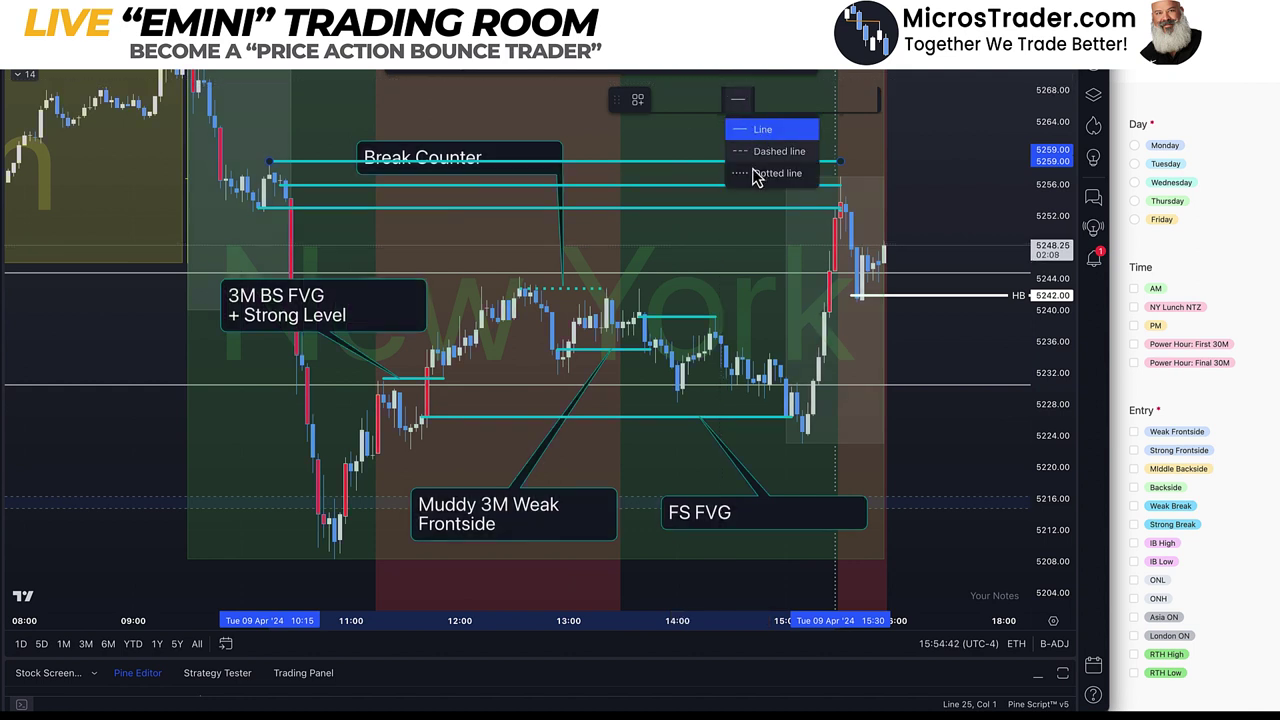
left_click(756, 176)
mouse_move(506, 163)
left_mouse_down()
mouse_move(743, 259)
mouse_move(735, 251)
left_mouse_up()
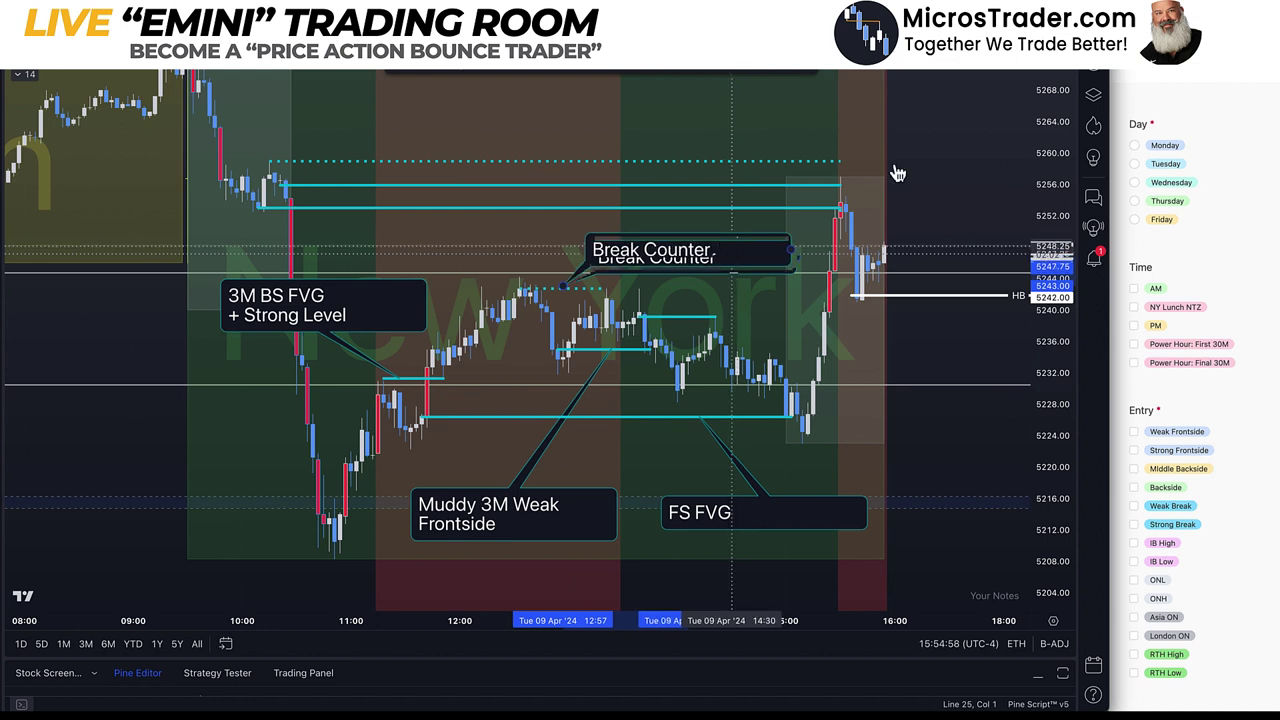
left_click(942, 150)
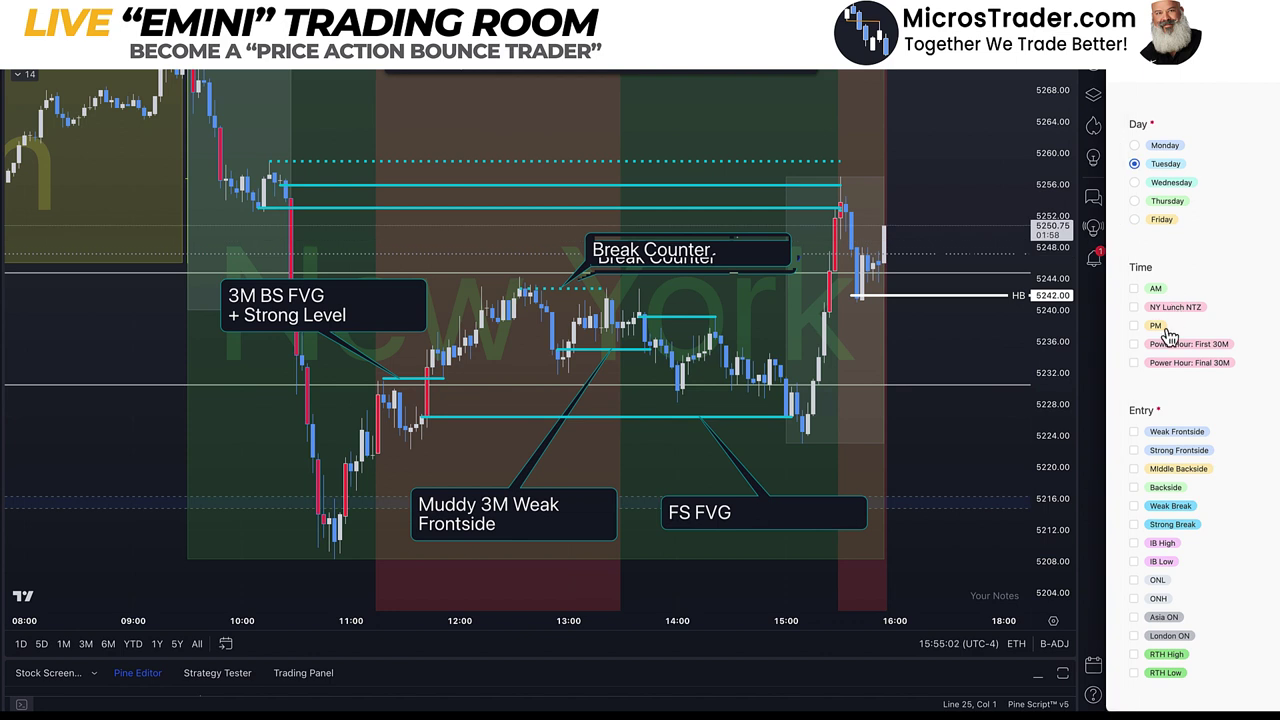
Log Tuesday, Power Hour: First 30M and a Backside entry, with 8 Point Candle NTZ and FVG as special situations.
left_click(1168, 346)
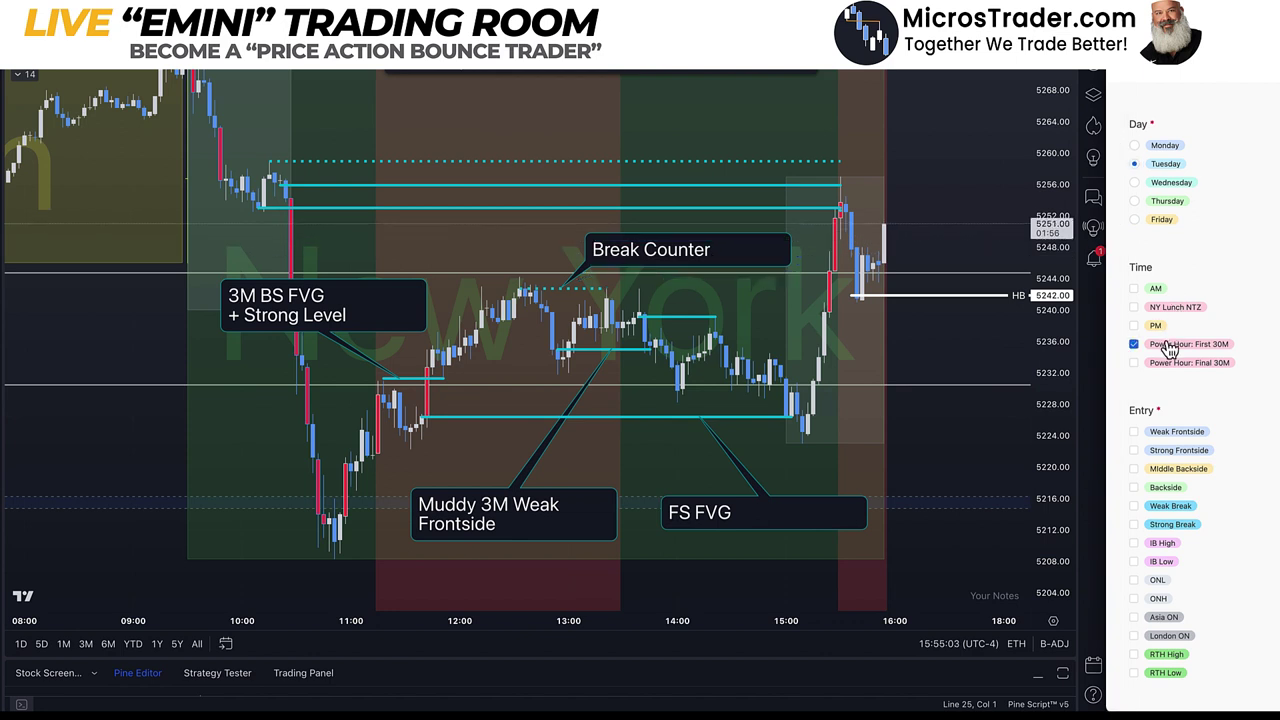
scroll(1172, 346, "down", 2)
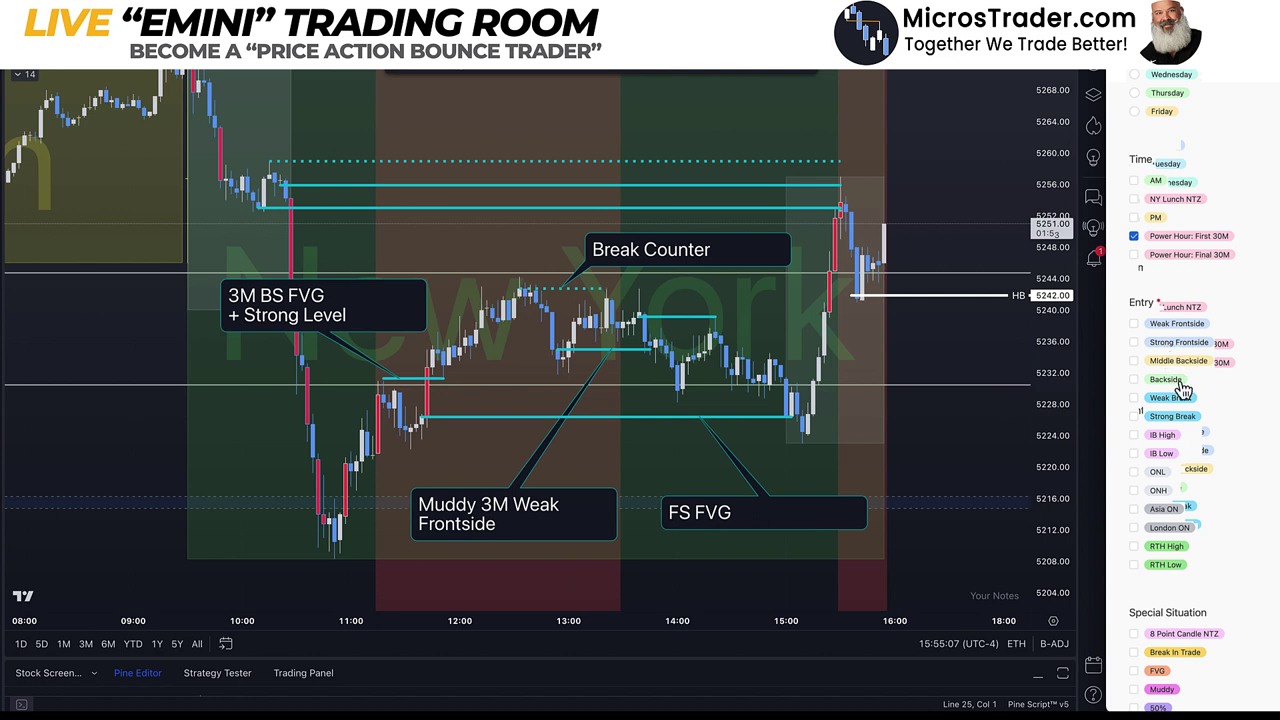
left_click(1180, 388)
scroll(1180, 390, "down", 3)
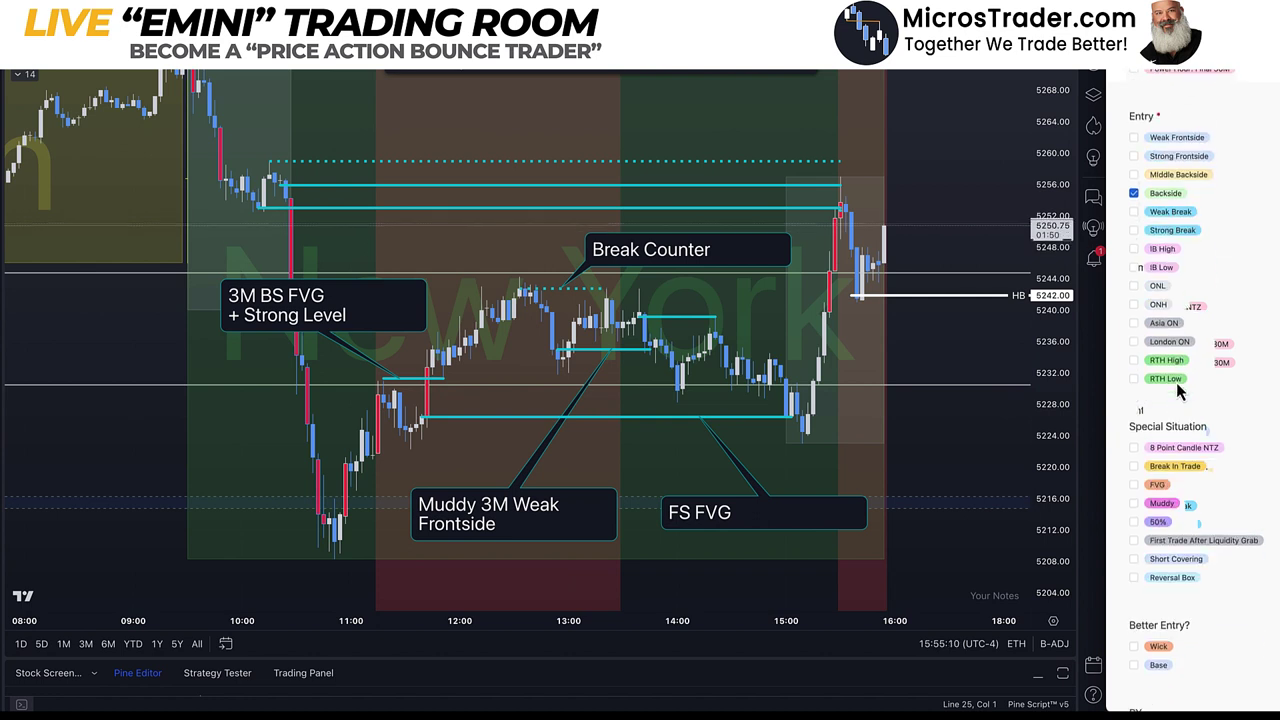
left_click(1158, 485)
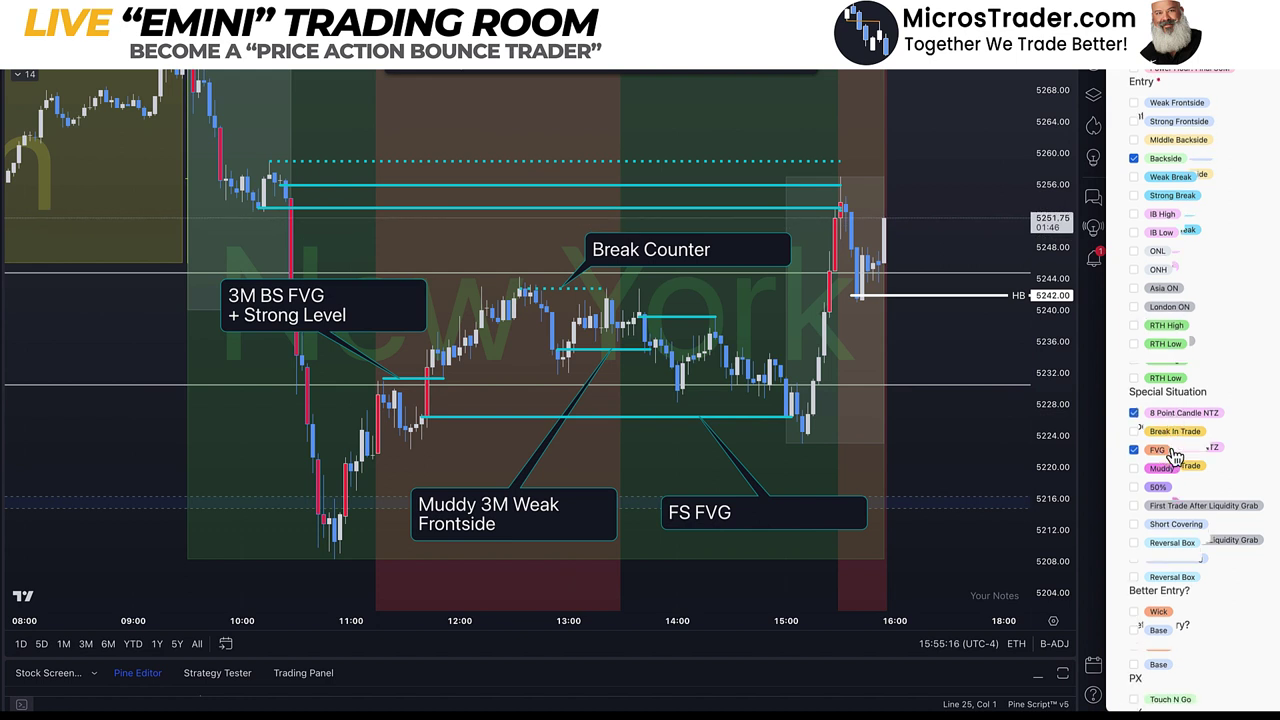
Mark Base as the better entry, Took Heat. Needed BackUp Level. as the PX and Counter Trend as the trend.
scroll(1175, 457, "down", 2)
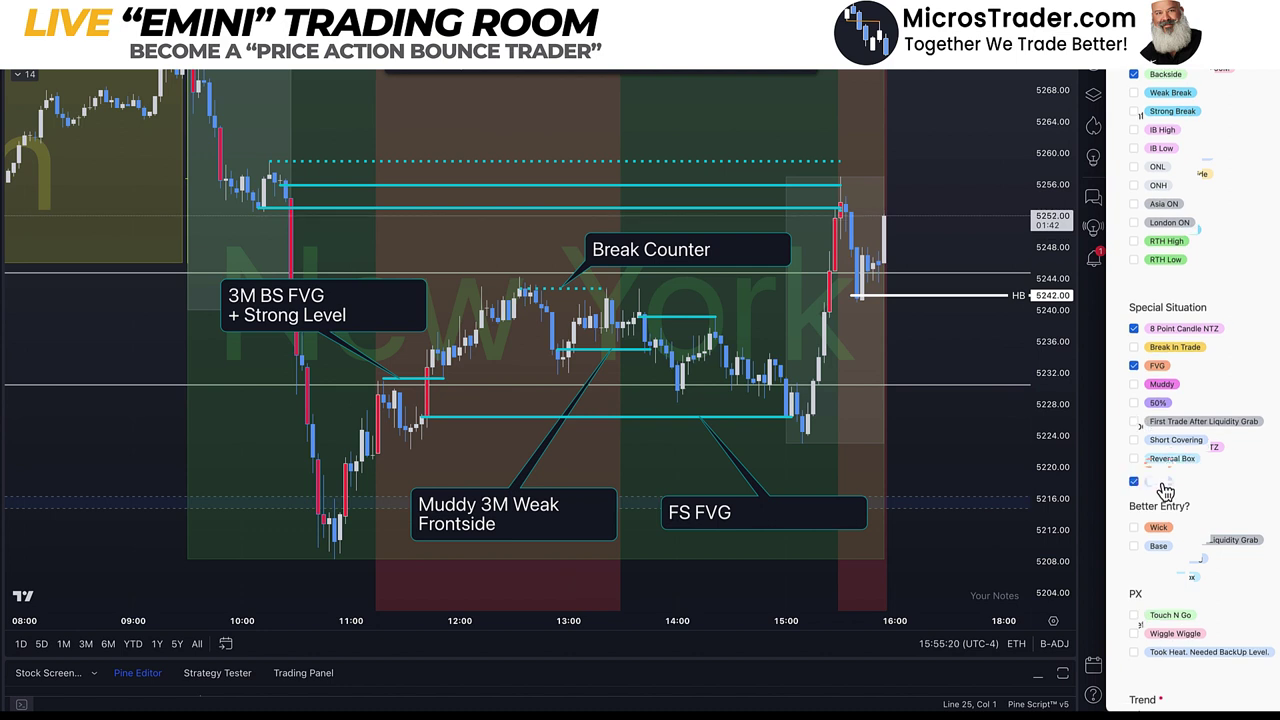
scroll(1165, 491, "down", 1)
left_click(1165, 491)
scroll(1165, 491, "down", 2)
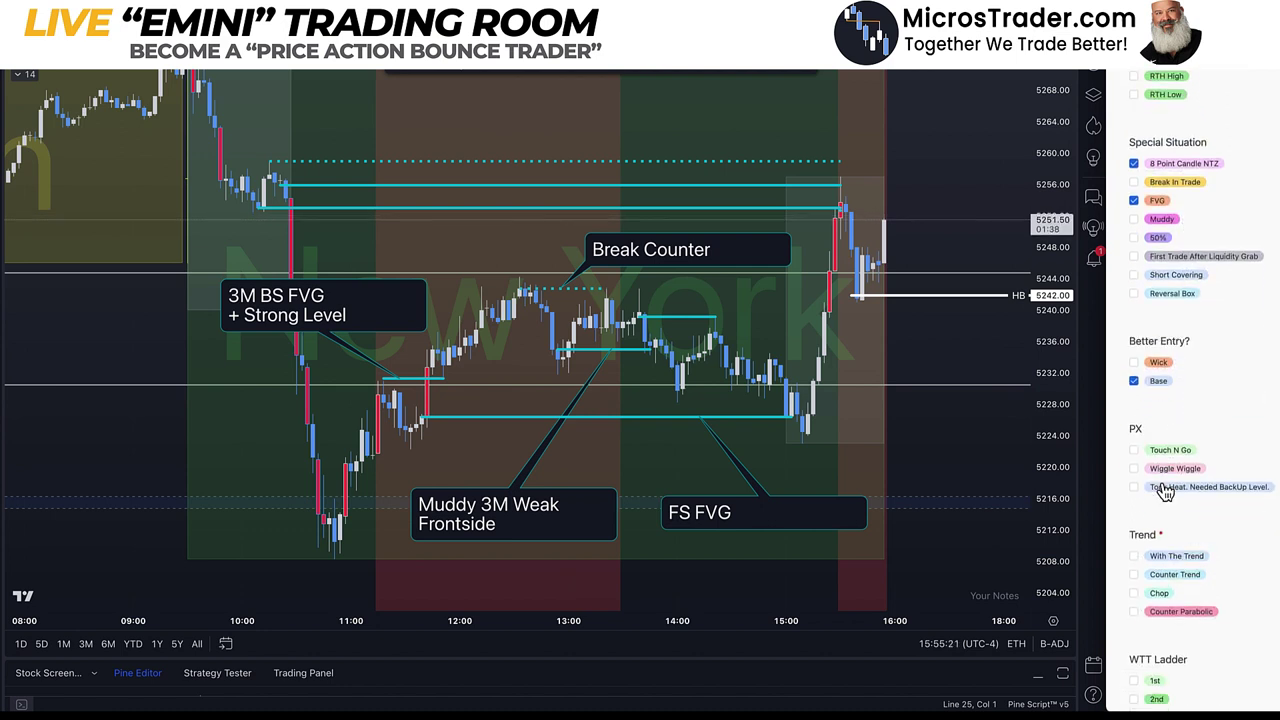
scroll(1229, 389, "down", 3)
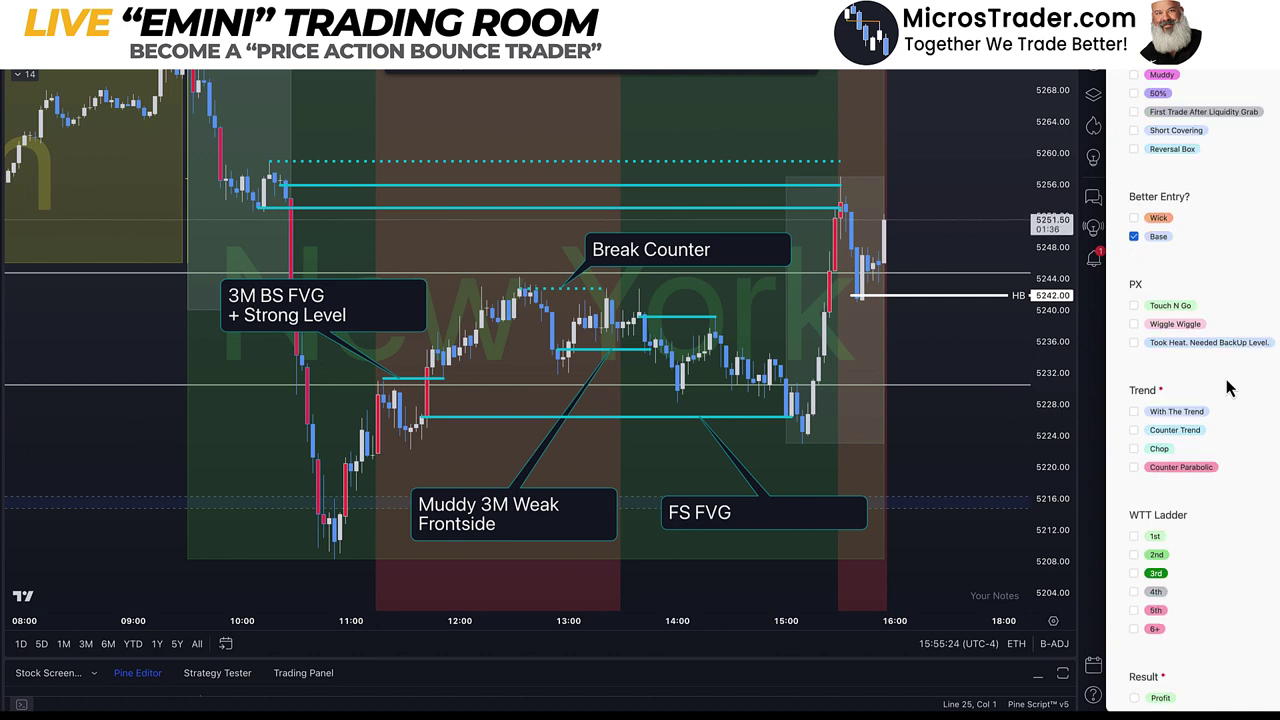
left_click(1181, 348)
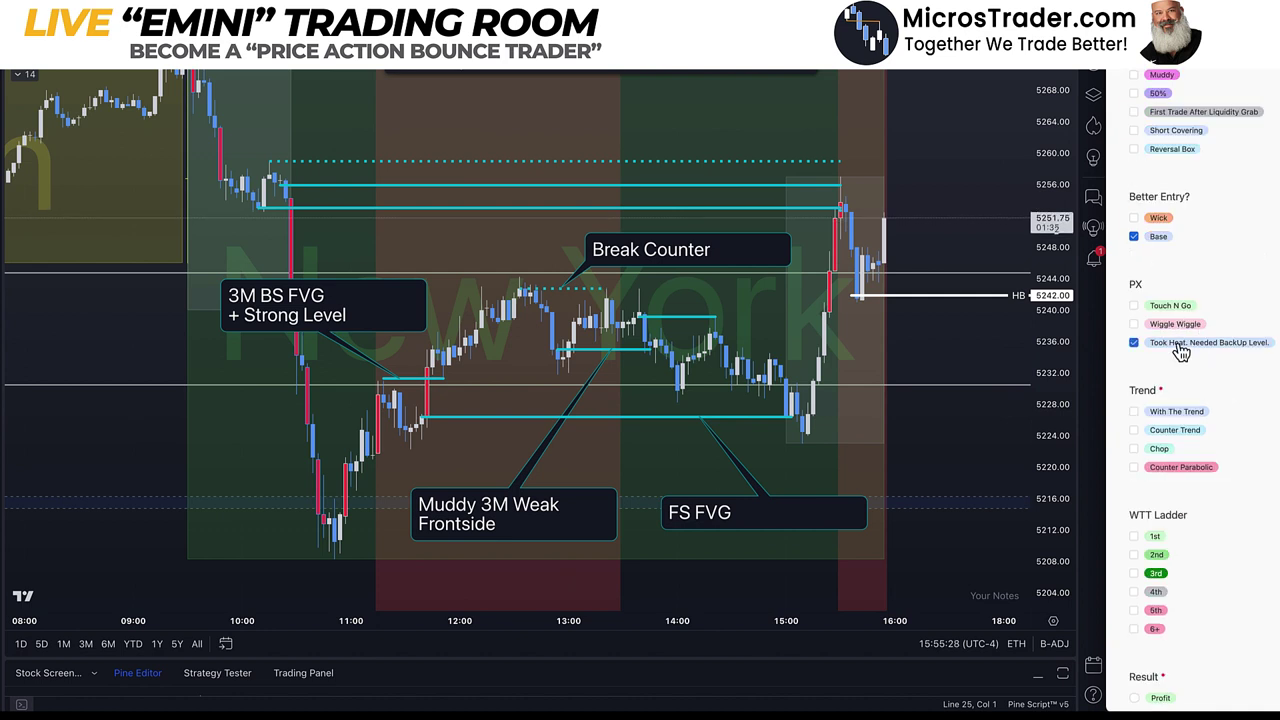
scroll(1218, 497, "down", 1)
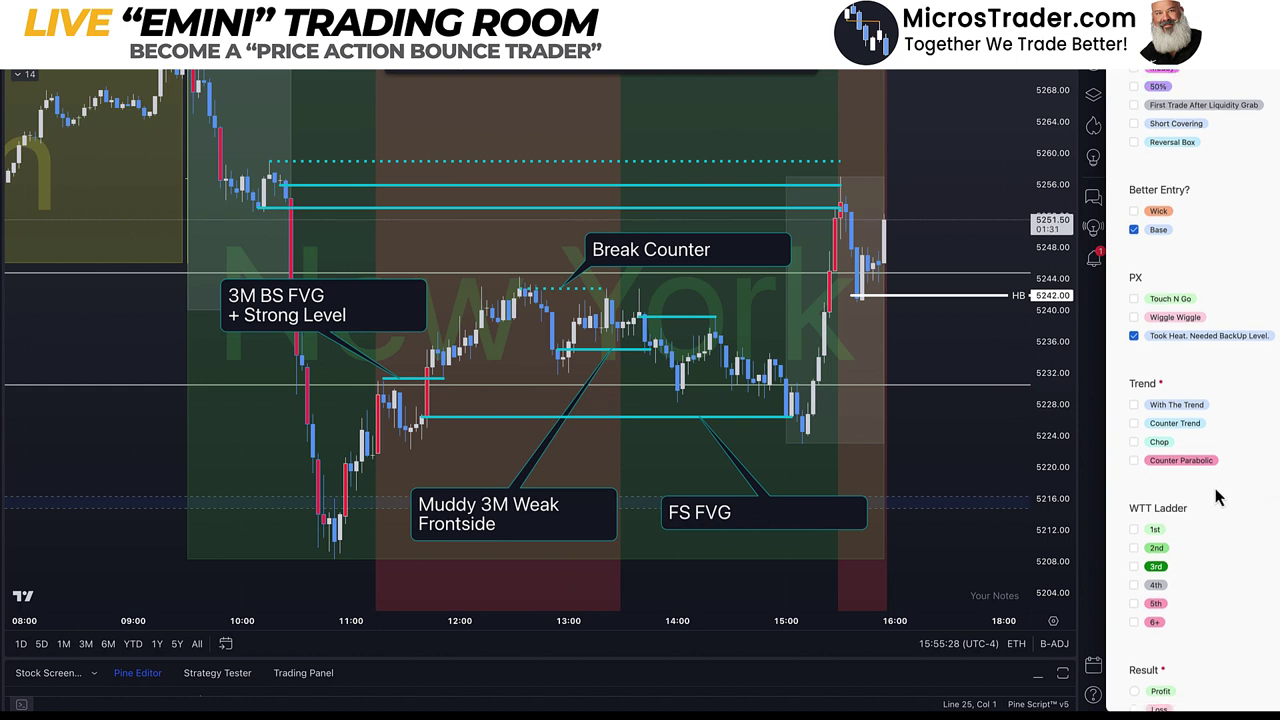
left_click(1179, 423)
scroll(1208, 507, "down", 3)
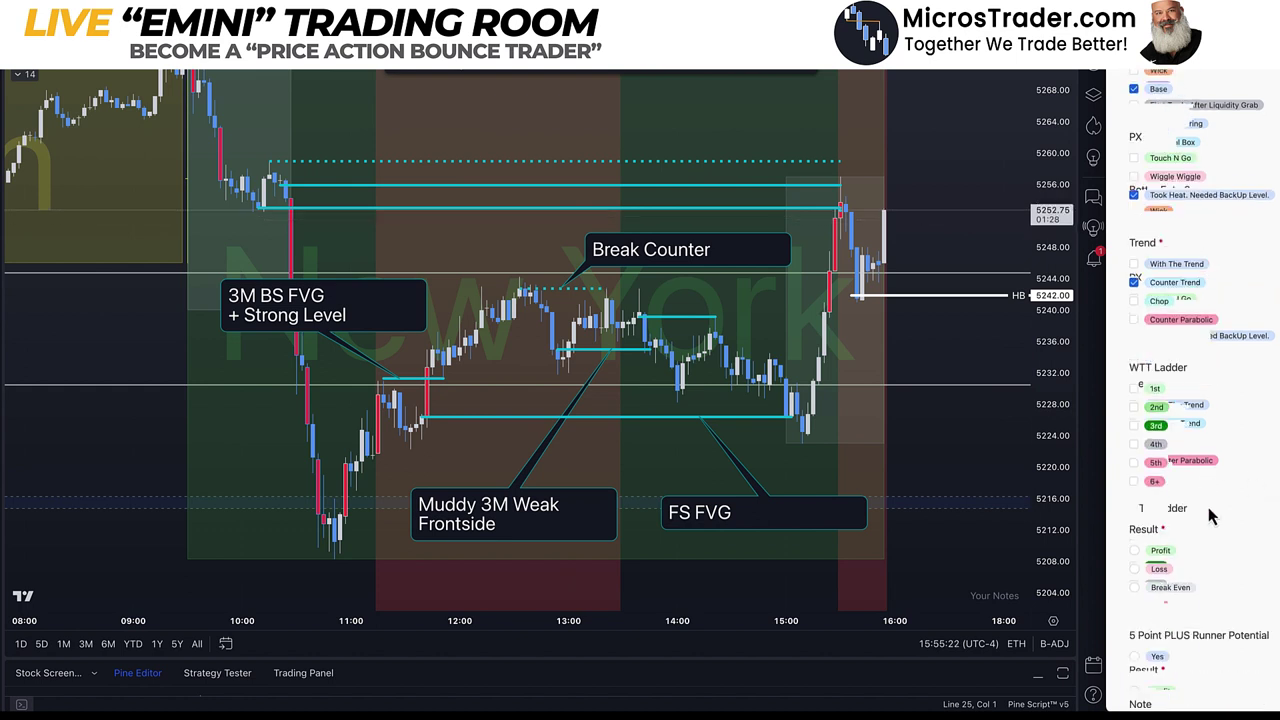
scroll(1208, 507, "down", 1)
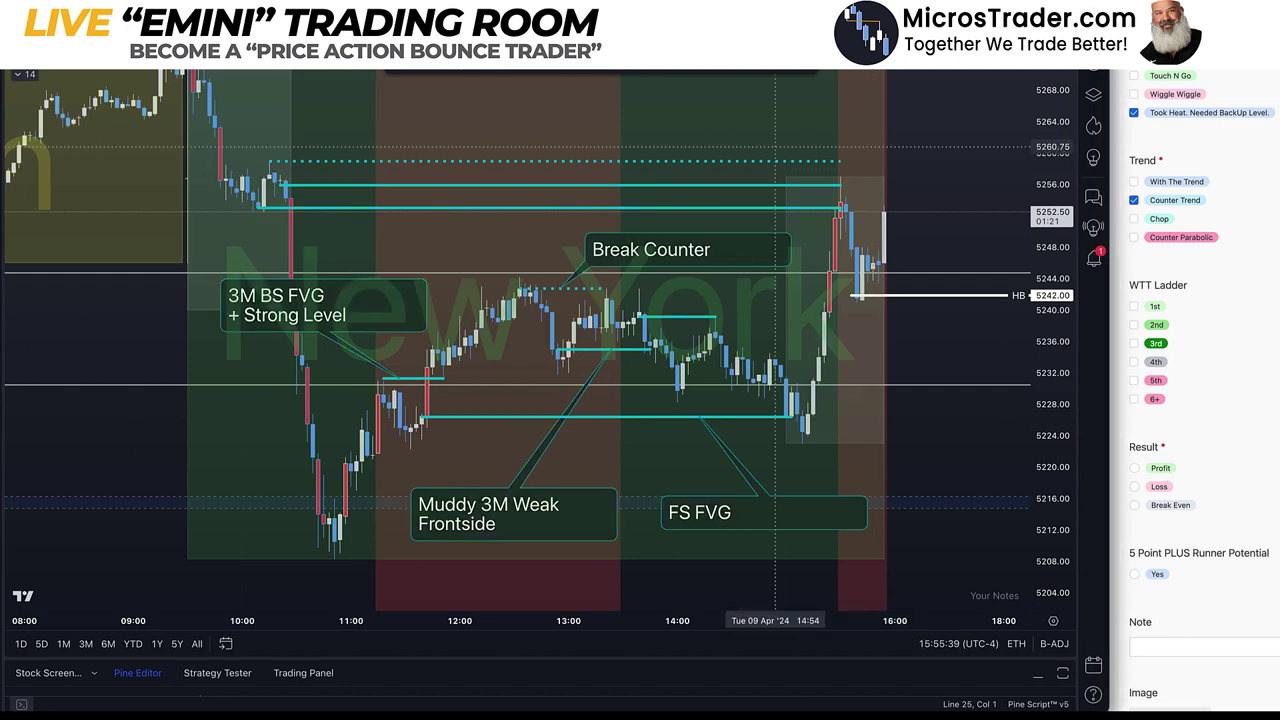
Measure the price distance below the 5253.00 level line near 15:23 on the 1-minute chart.
scroll(775, 147, "up", 5)
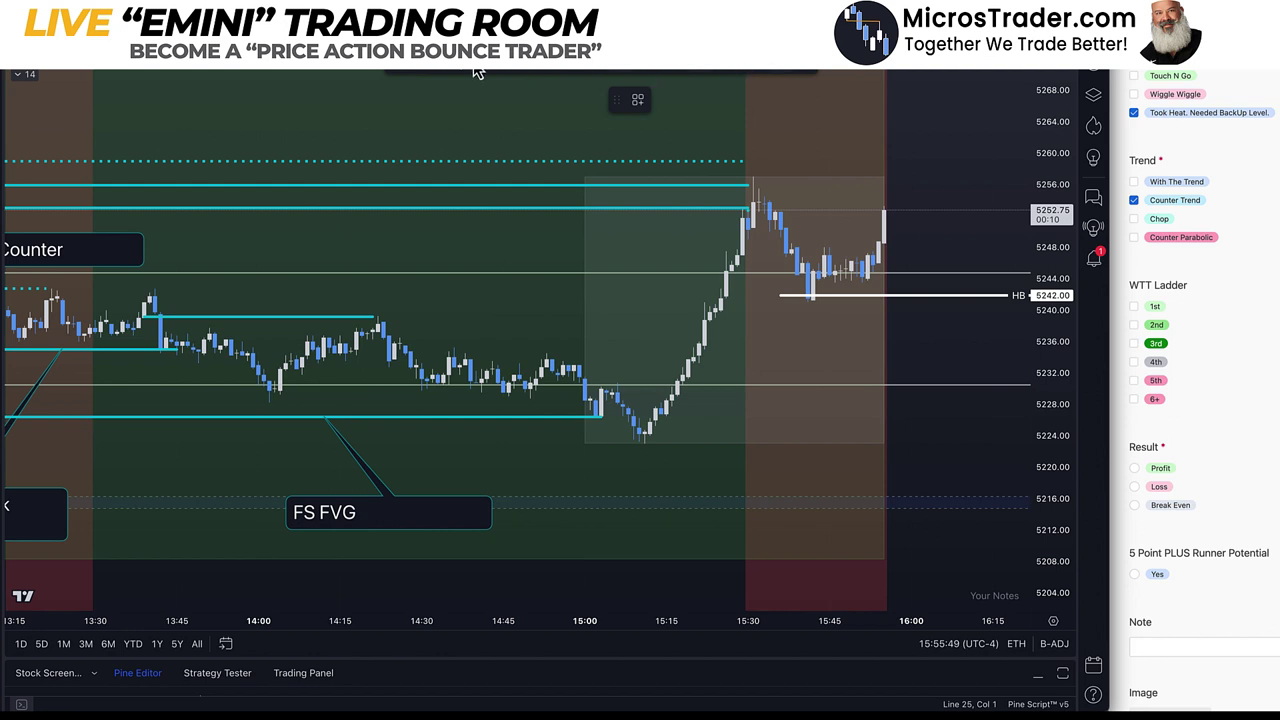
left_click(709, 208, "shift")
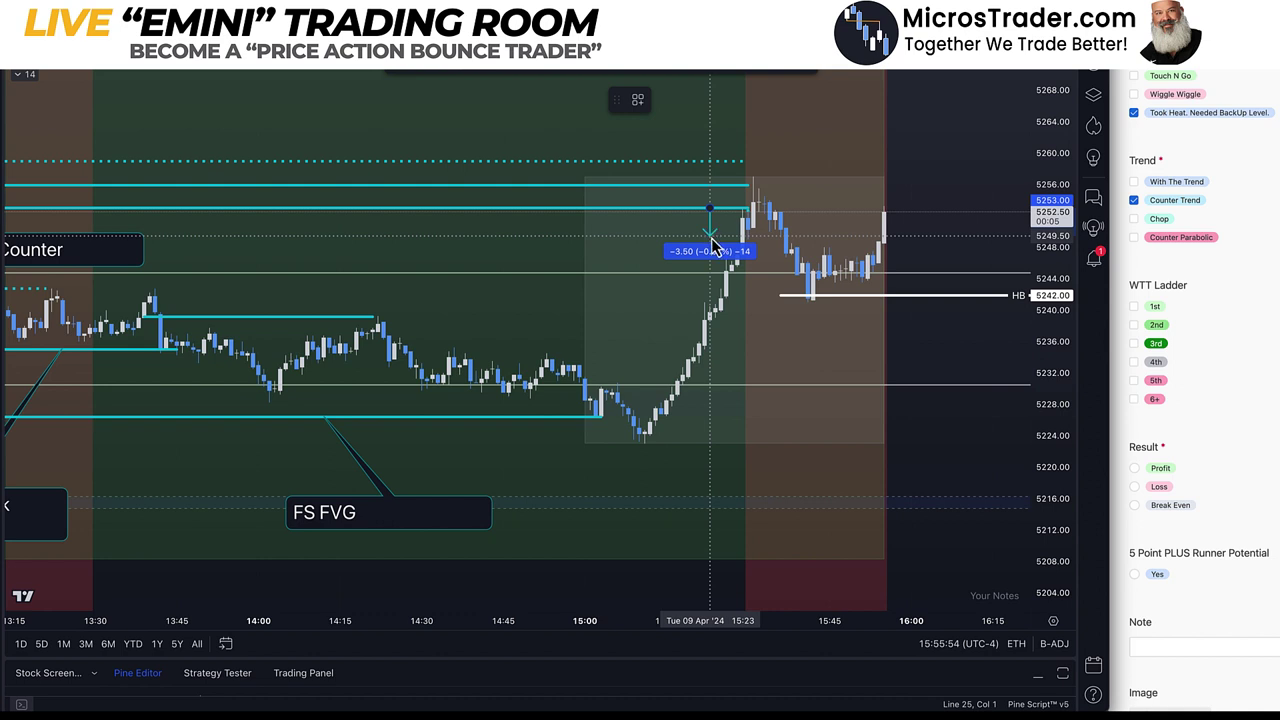
left_click(713, 245)
left_click(823, 218)
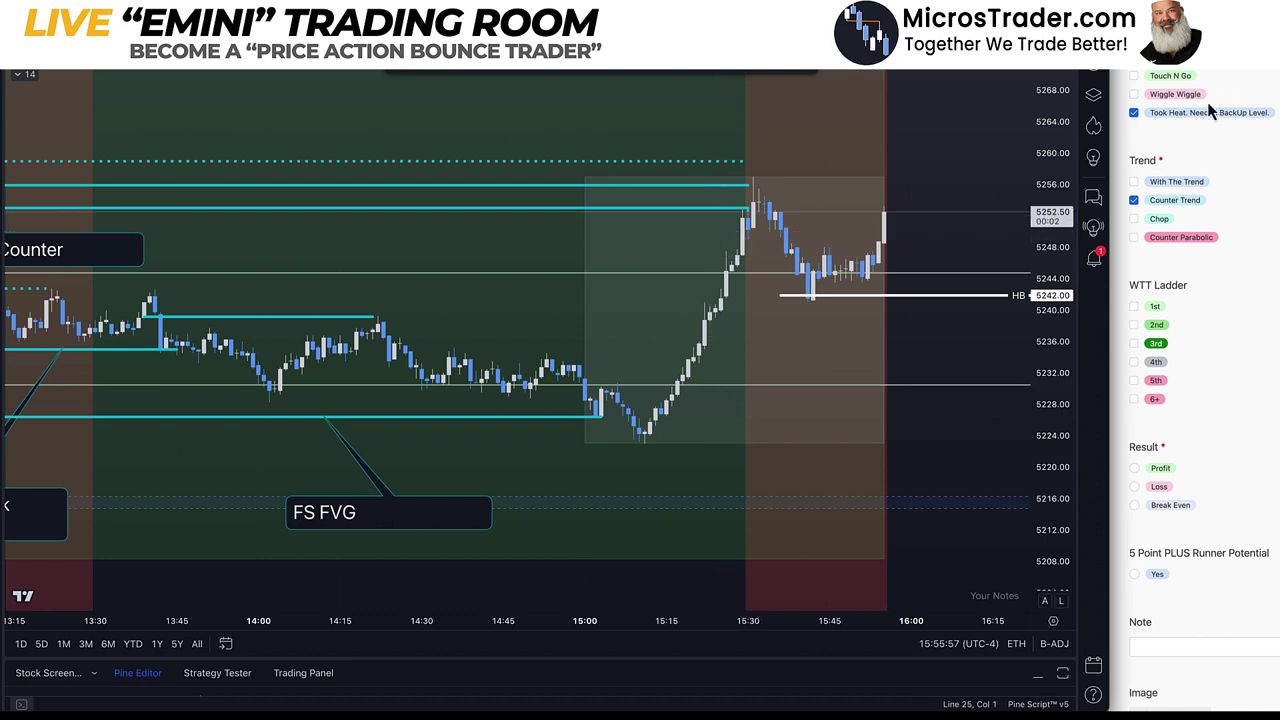
Clear the Took Heat PX option, set the result to Profit and enter 1M as the note.
left_click(1176, 116)
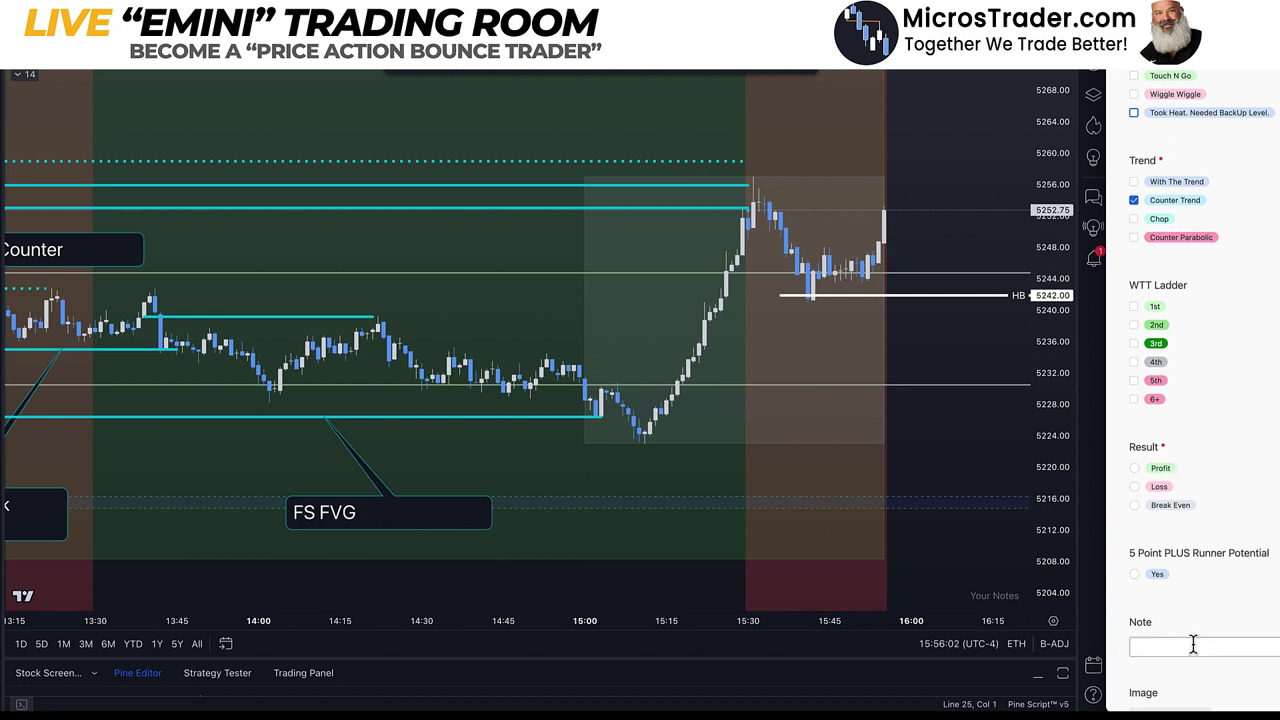
left_click(1160, 468)
scroll(1196, 644, "down", 3)
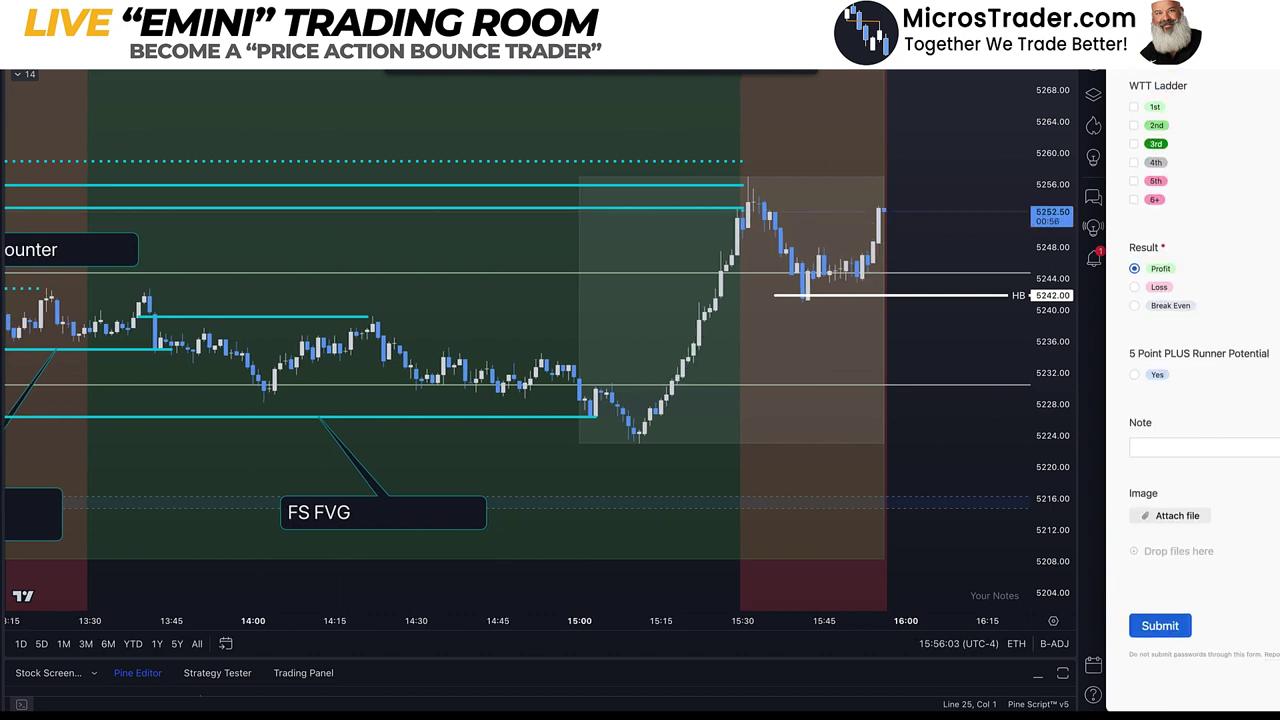
left_click(1168, 446)
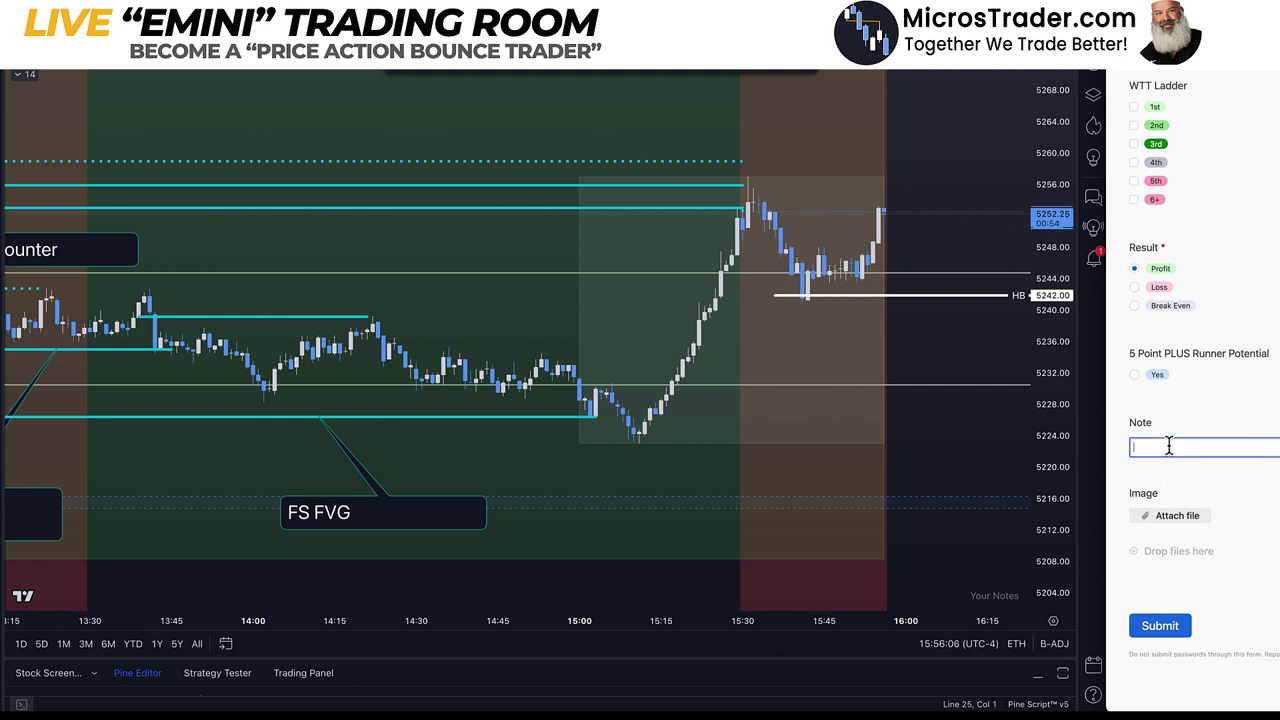
Circle the touch at the 5253.00 line's end, capture that chart area and attach the screenshot to the form's image field.
left_click(883, 425)
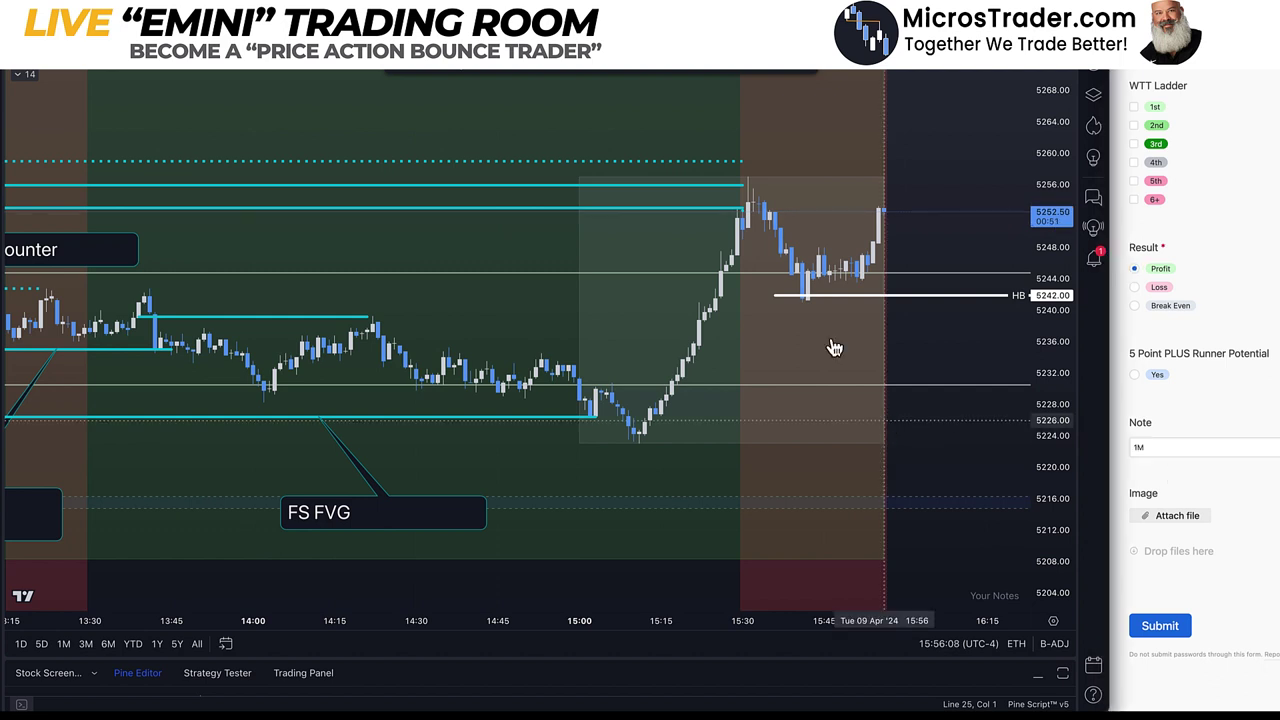
left_click(737, 211)
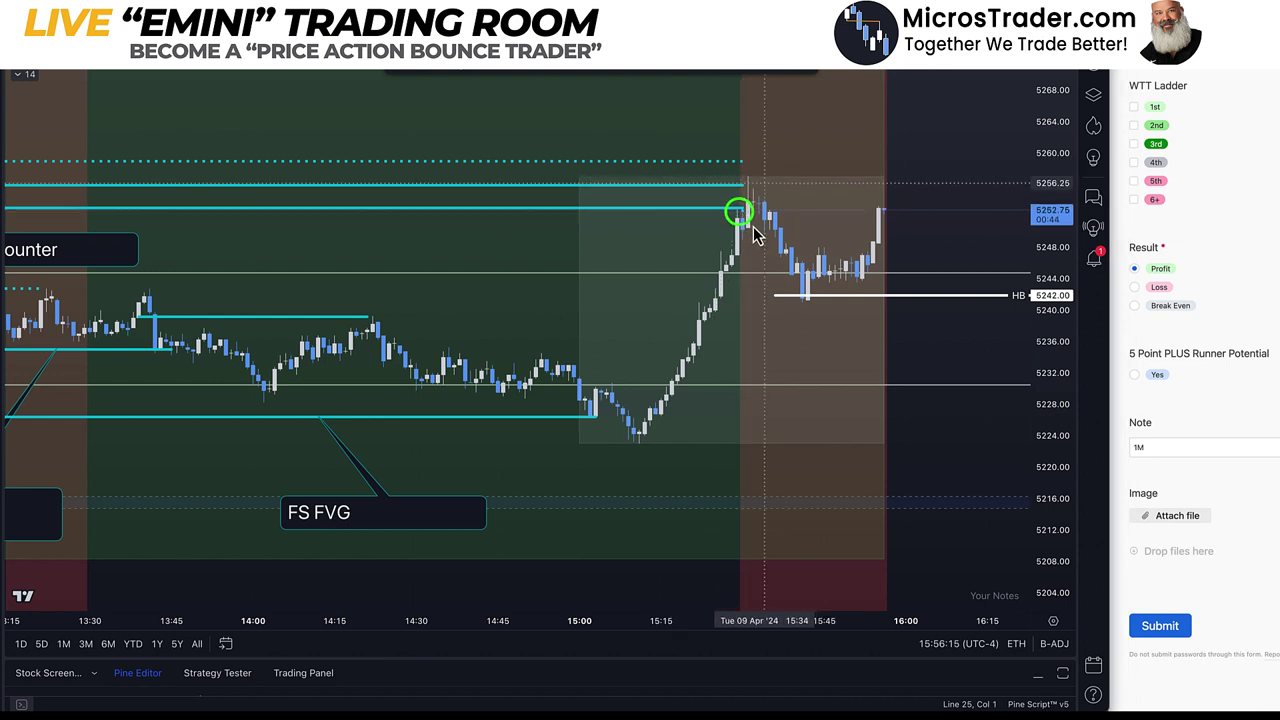
key("super+shift+5")
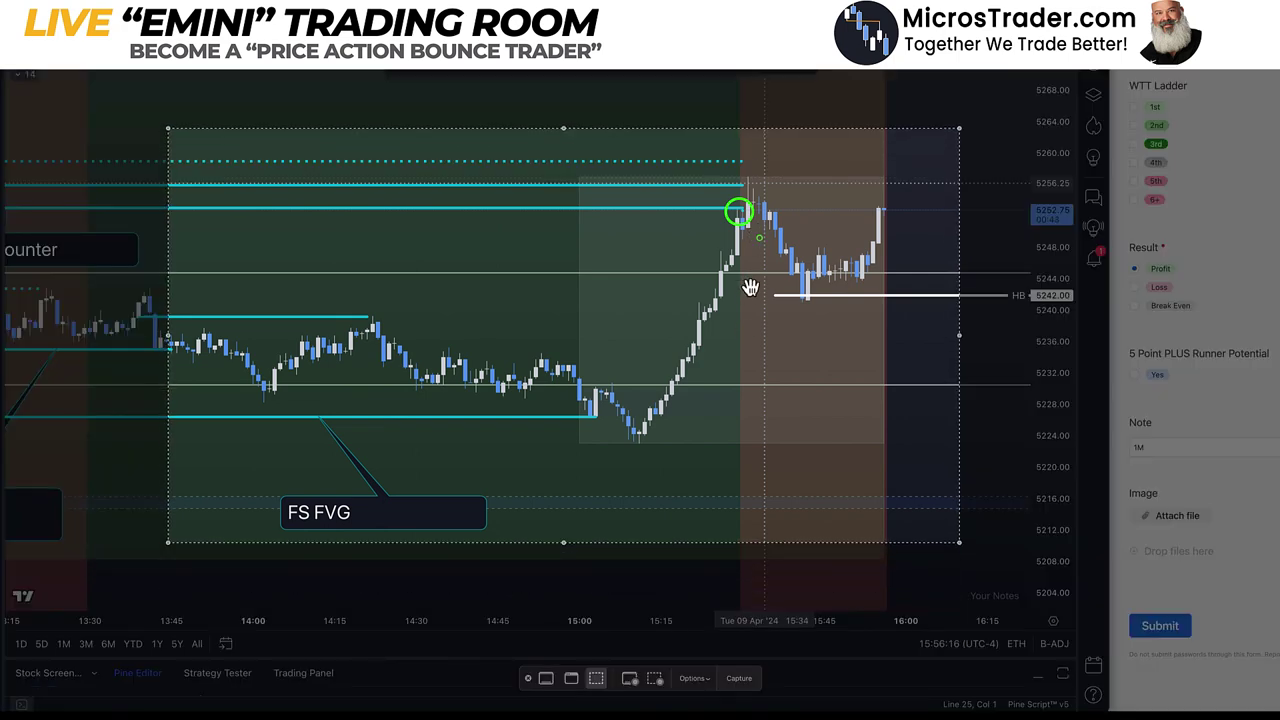
left_click(750, 681)
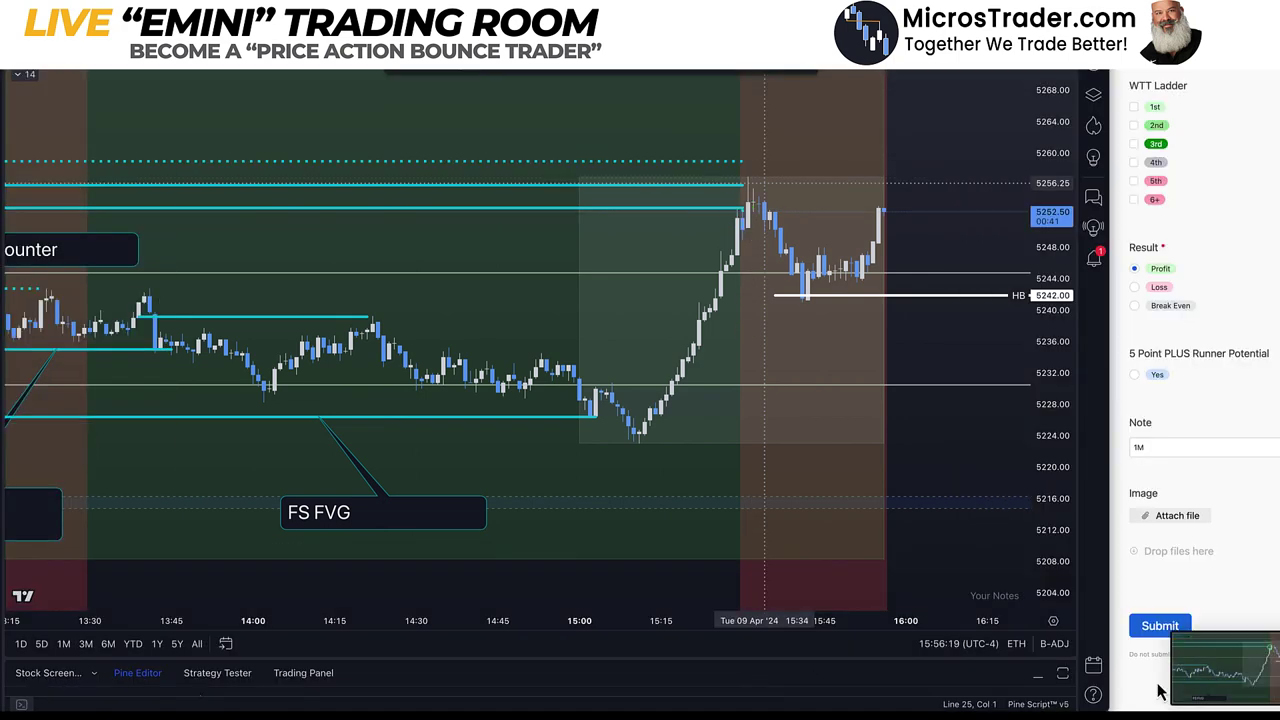
left_click_drag(1218, 676, 1183, 558)
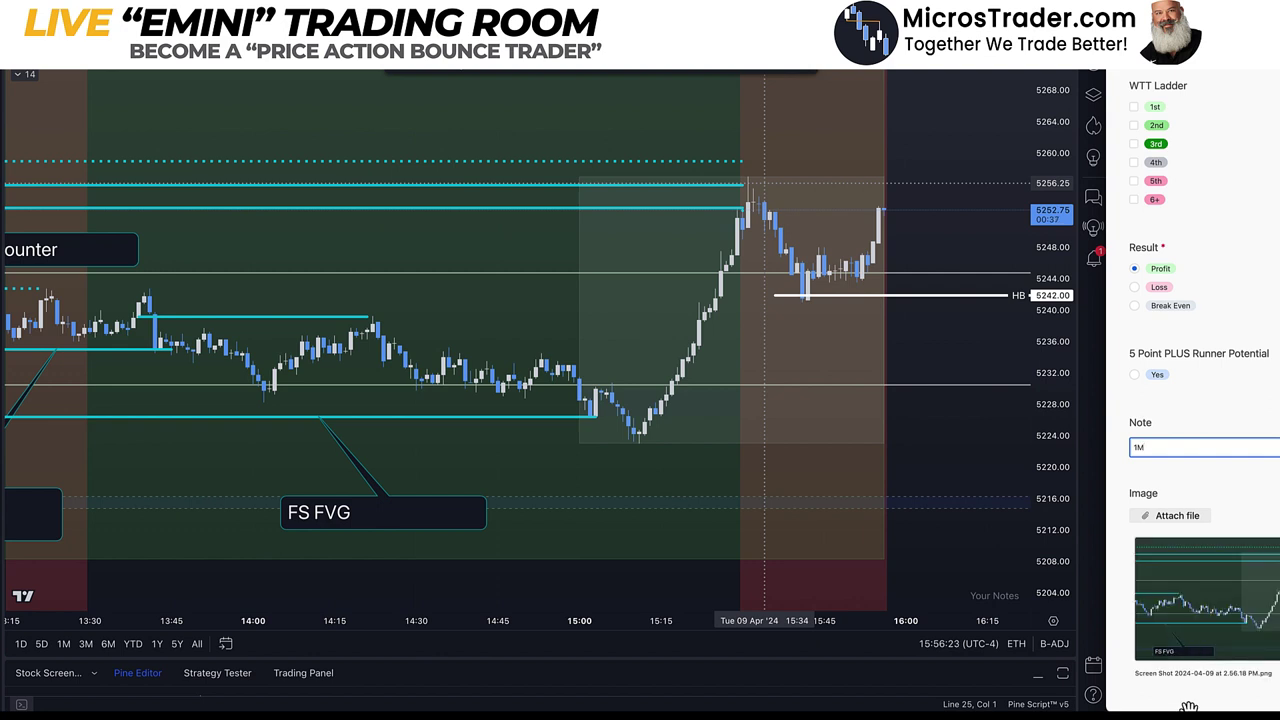
Submit the journal entry and open a blank form for another response.
scroll(1188, 706, "down", 2)
left_click(1166, 634)
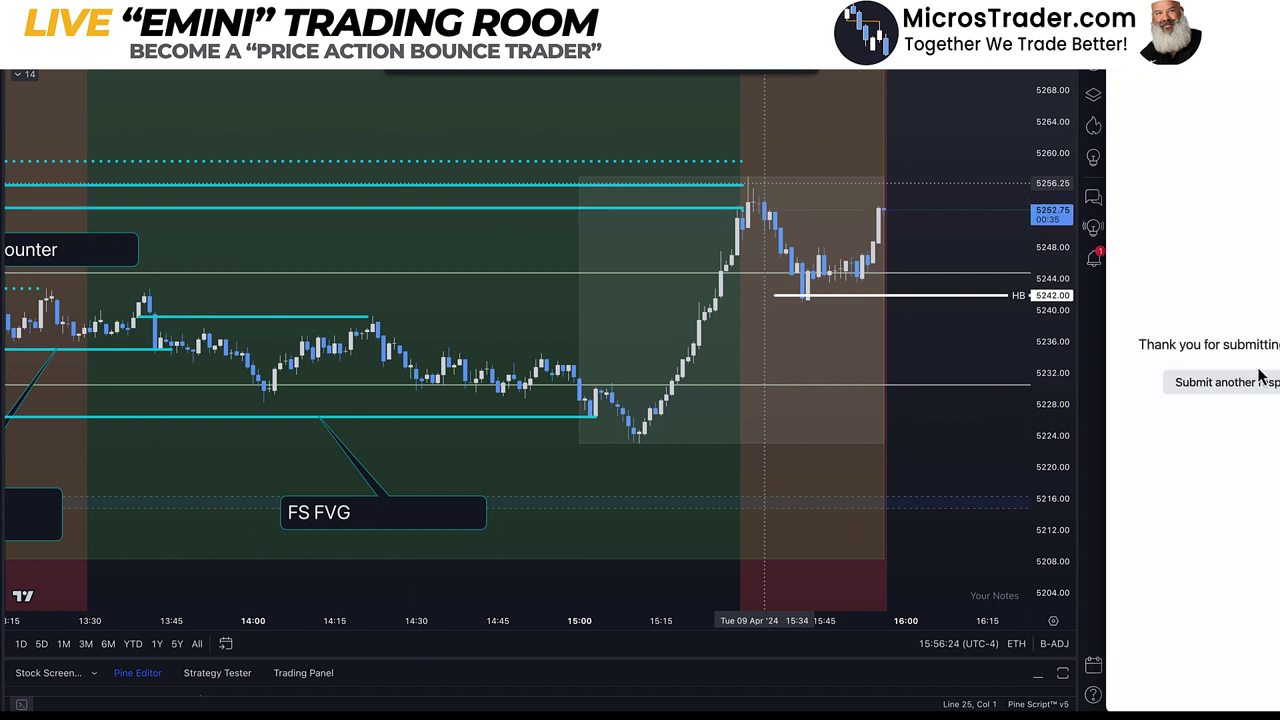
left_click(1197, 390)
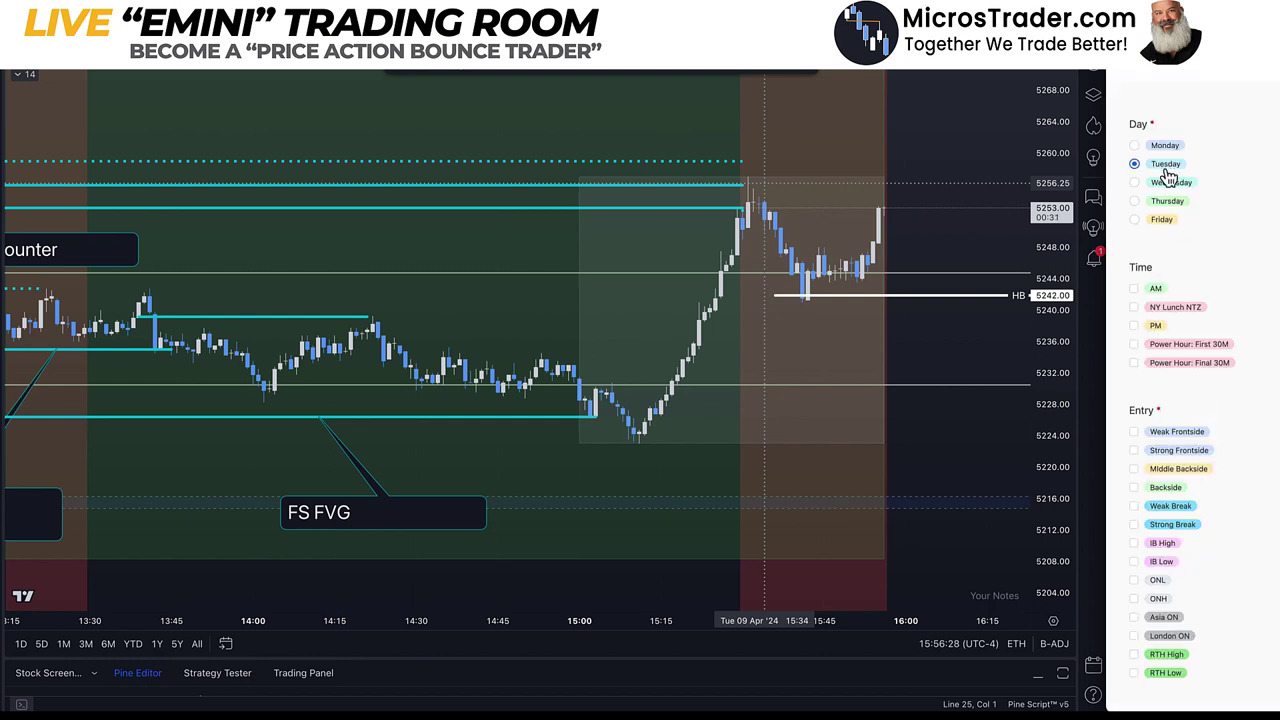
Log Tuesday and a Strong Frontside entry in the new form, with 8 Point Candle NTZ and FVG as special situations.
left_click(1180, 451)
scroll(1182, 456, "down", 10)
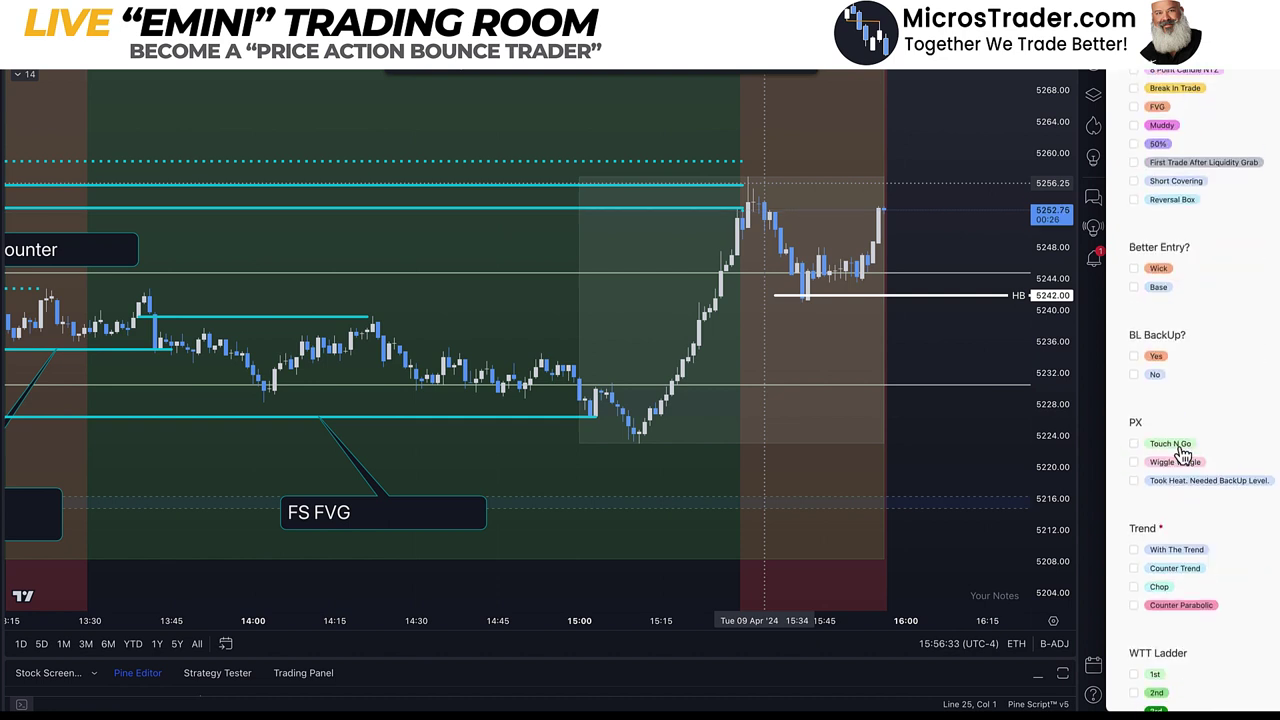
scroll(1180, 214, "up", 1)
left_click(1157, 202)
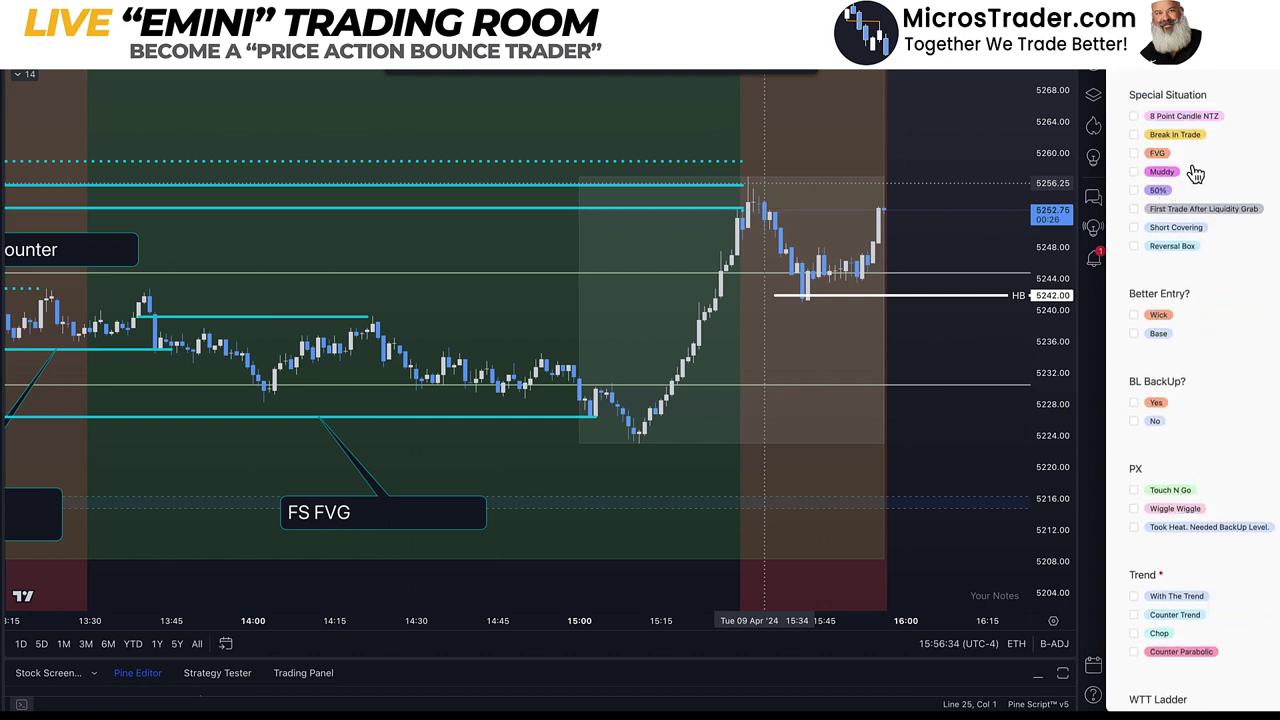
left_click(1195, 166)
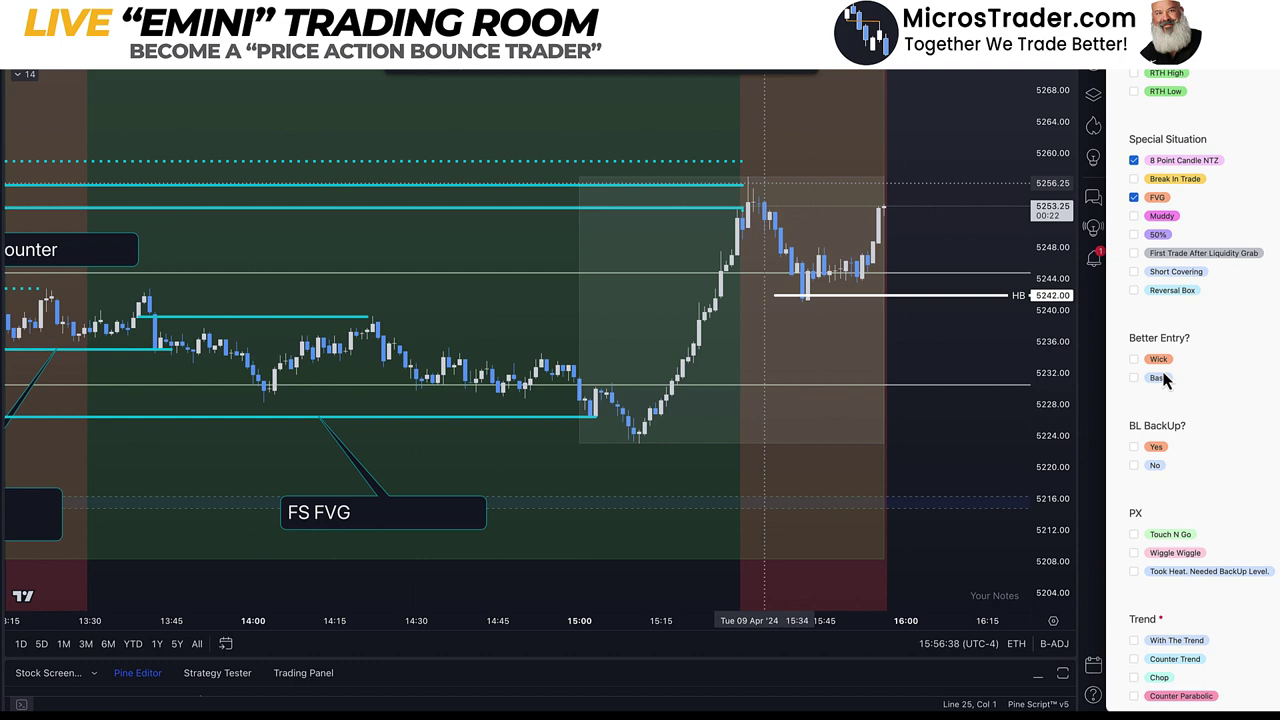
Switch the chart to the 3-minute timeframe and examine the price action around the marked levels.
left_click_drag(566, 623, 841, 645)
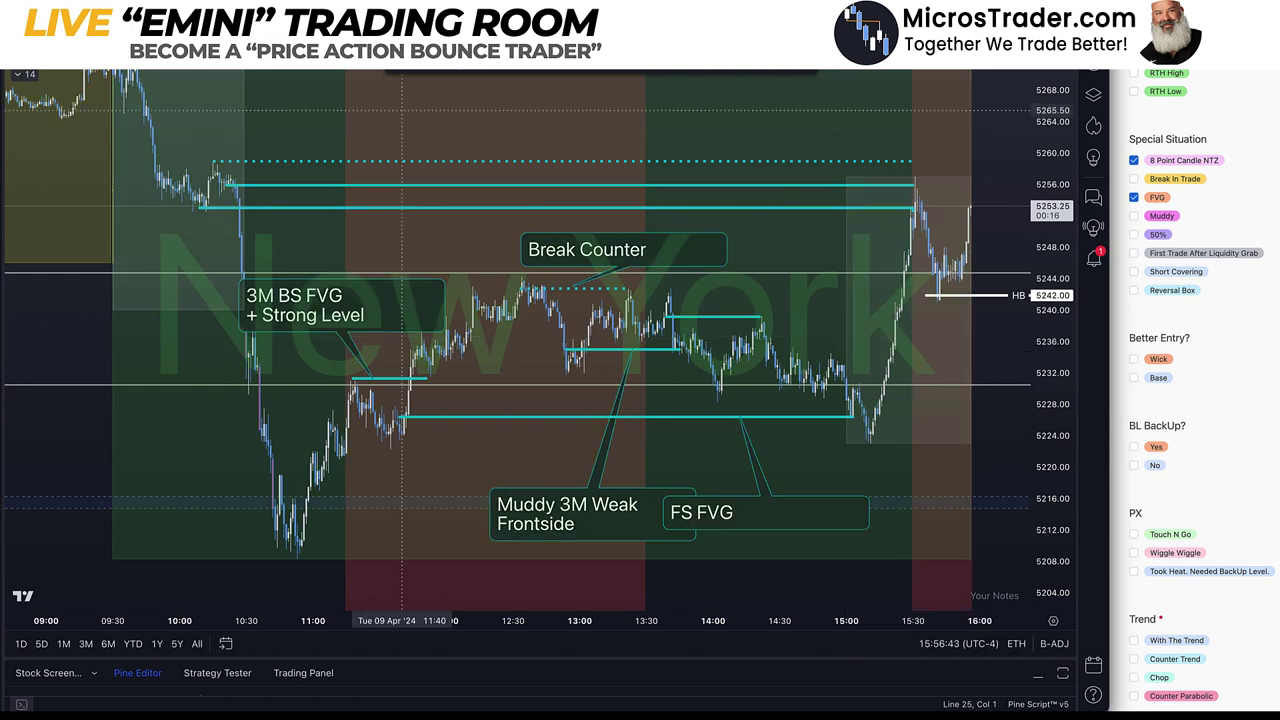
key("3")
key("Return")
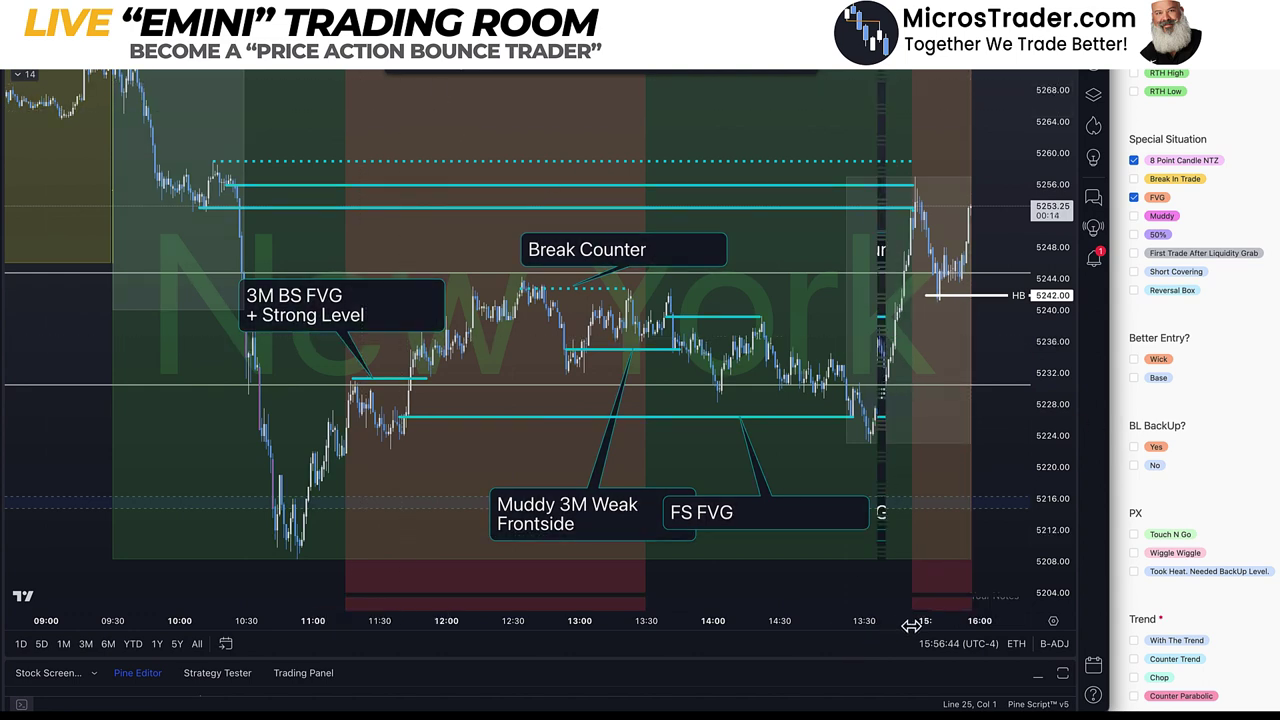
left_click_drag(909, 624, 445, 636)
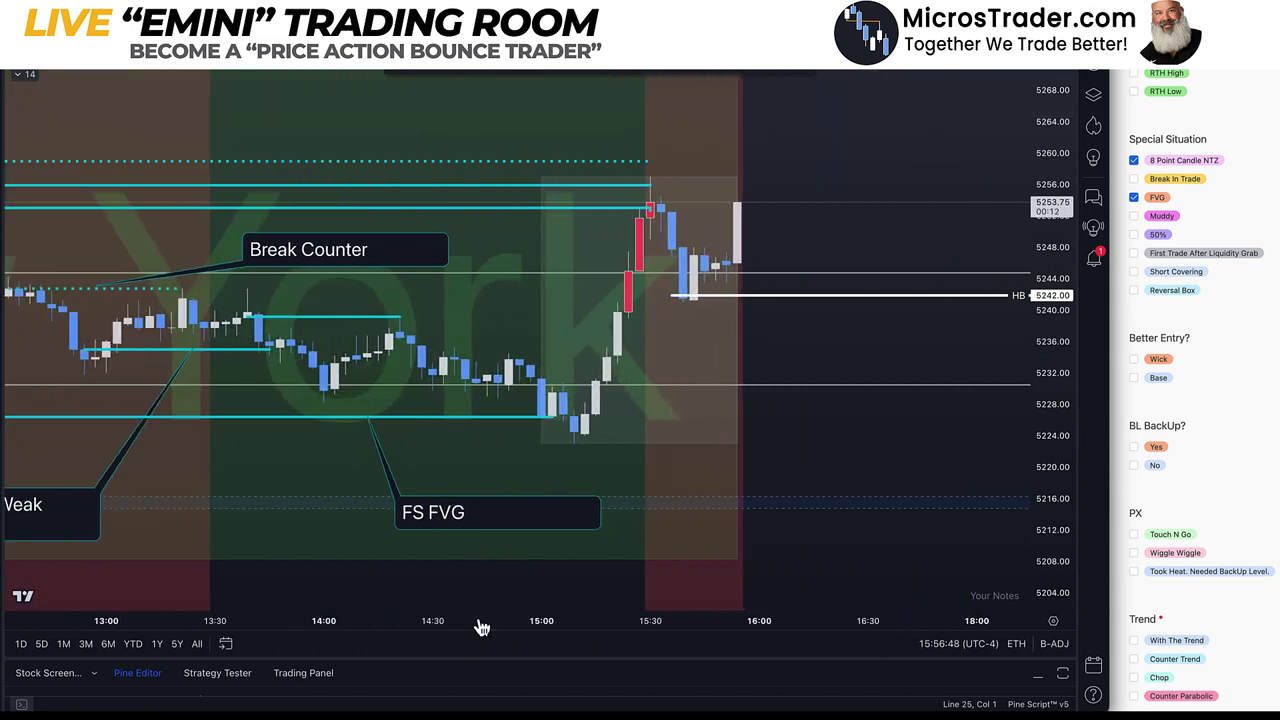
left_click_drag(678, 486, 1012, 489)
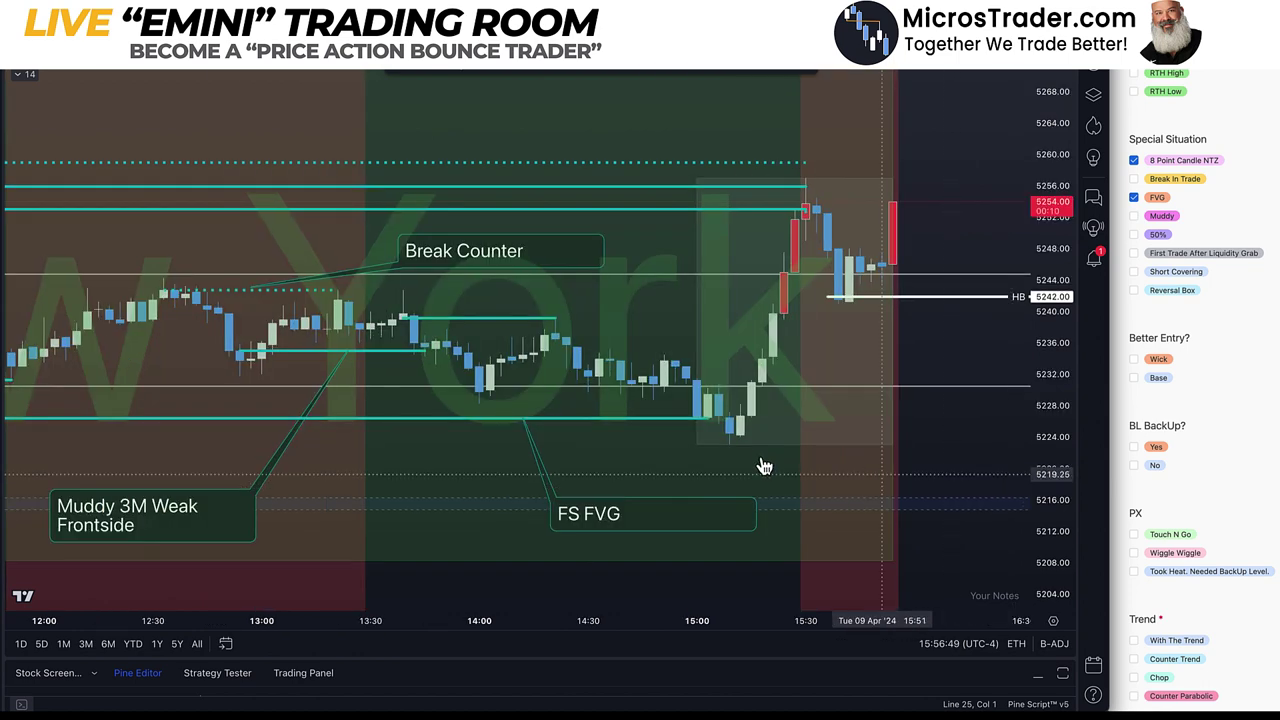
scroll(824, 495, "left", 5)
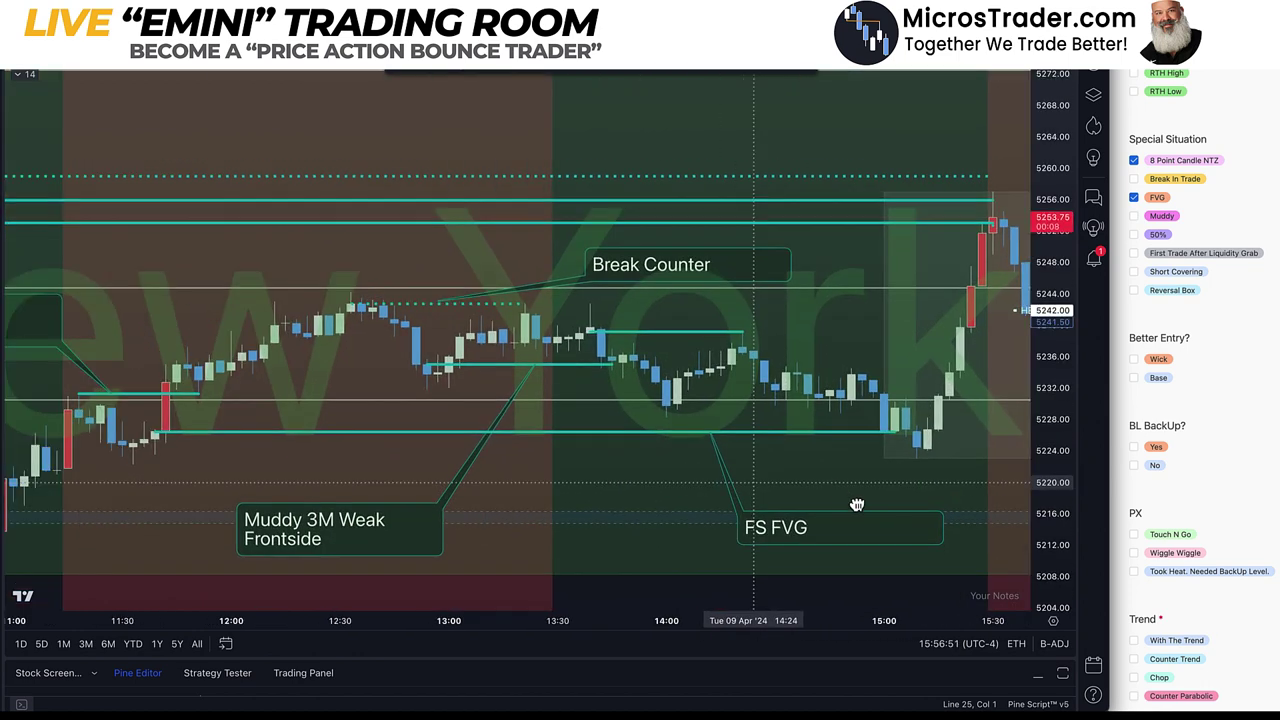
Fill in the entry with Yes for BL BackUp, Touch N Go for PX and Counter Trend for the trend.
scroll(970, 528, "left", 3)
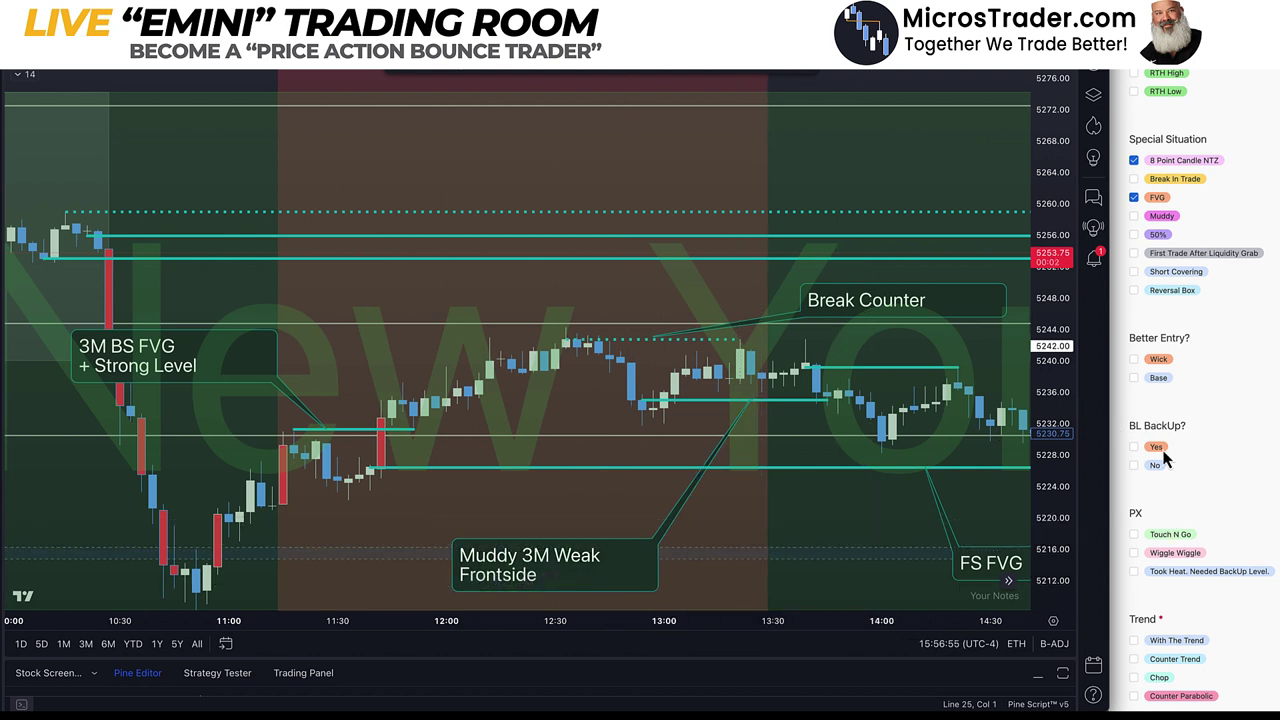
scroll(1163, 458, "down", 1)
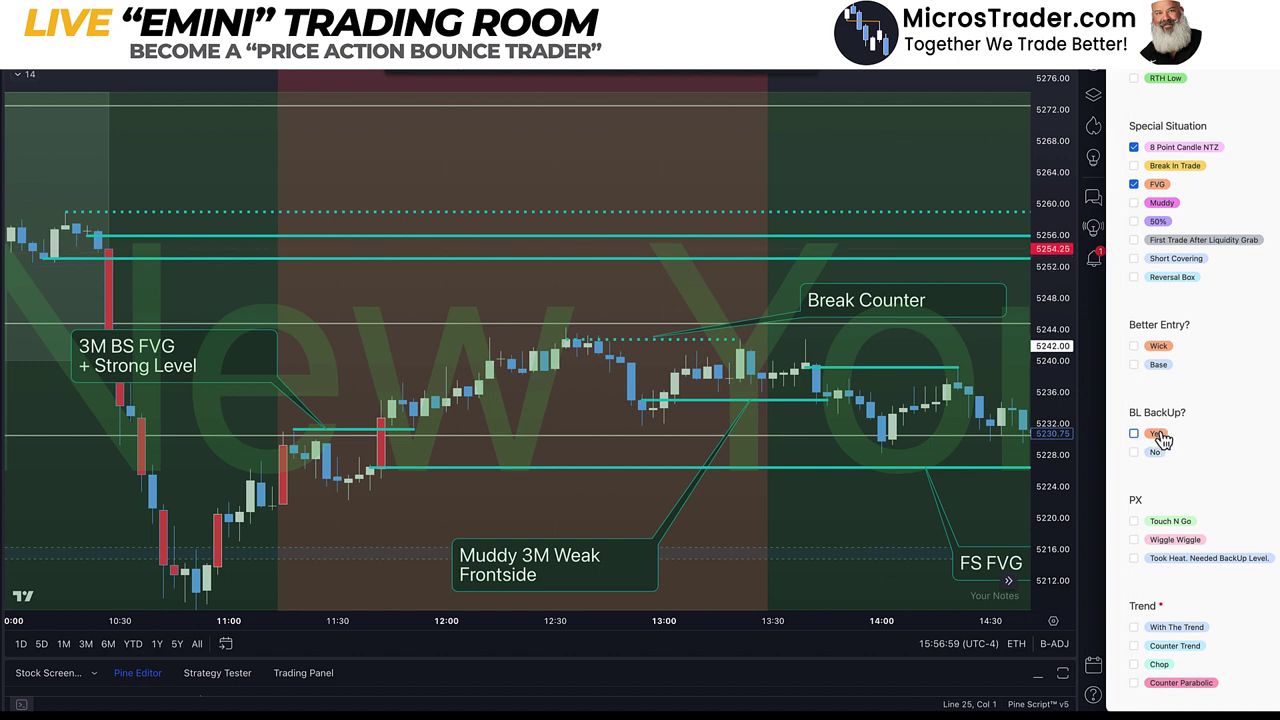
left_click(1188, 528)
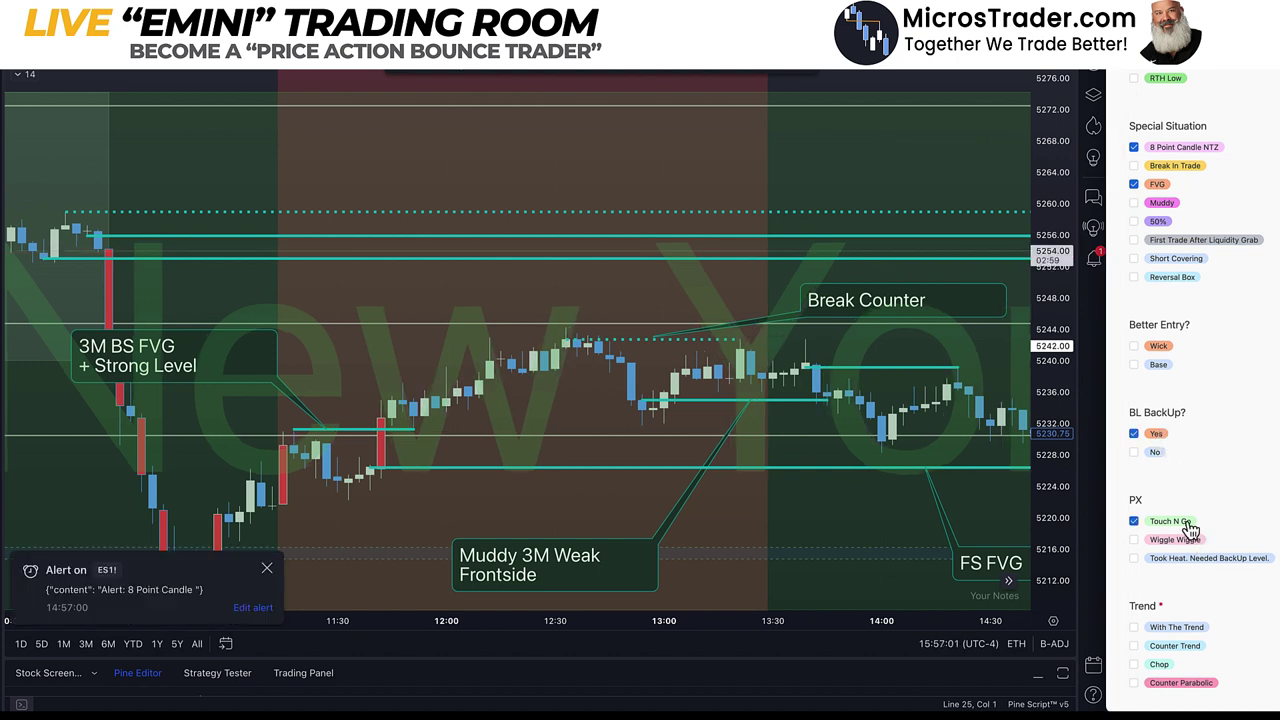
scroll(1190, 530, "down", 5)
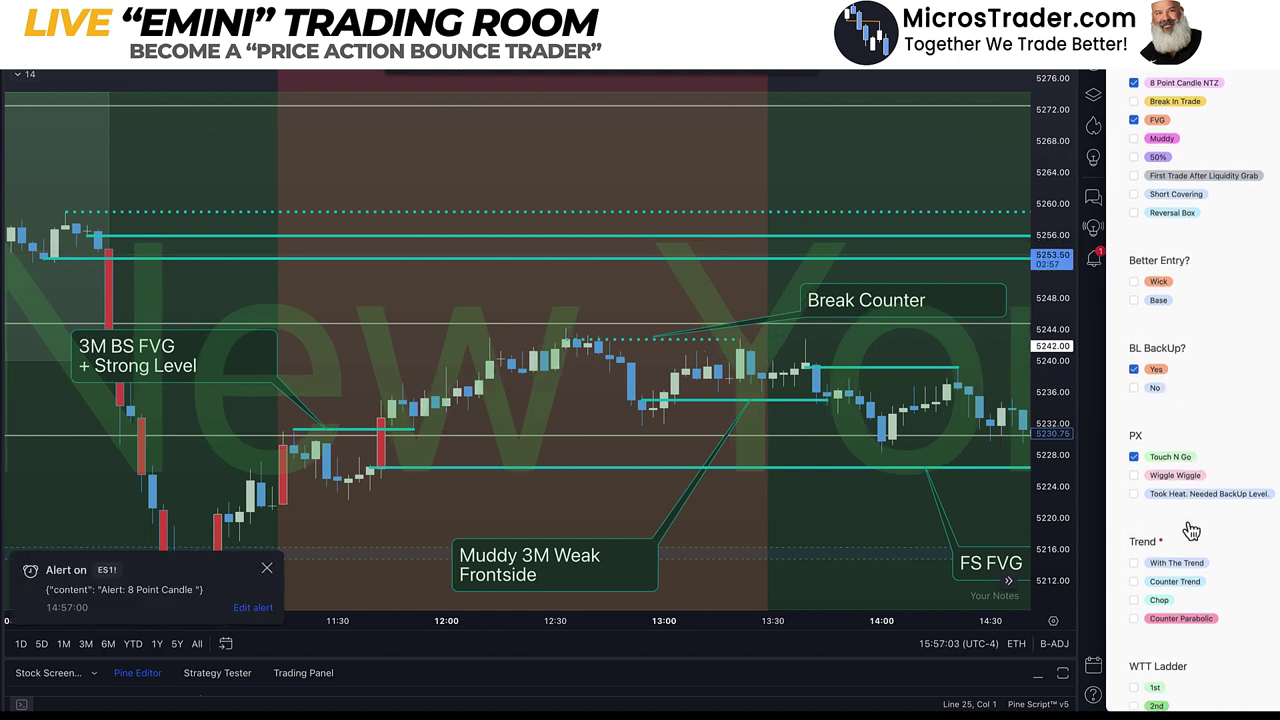
left_click(1176, 583)
scroll(1176, 590, "down", 2)
scroll(1177, 593, "down", 5)
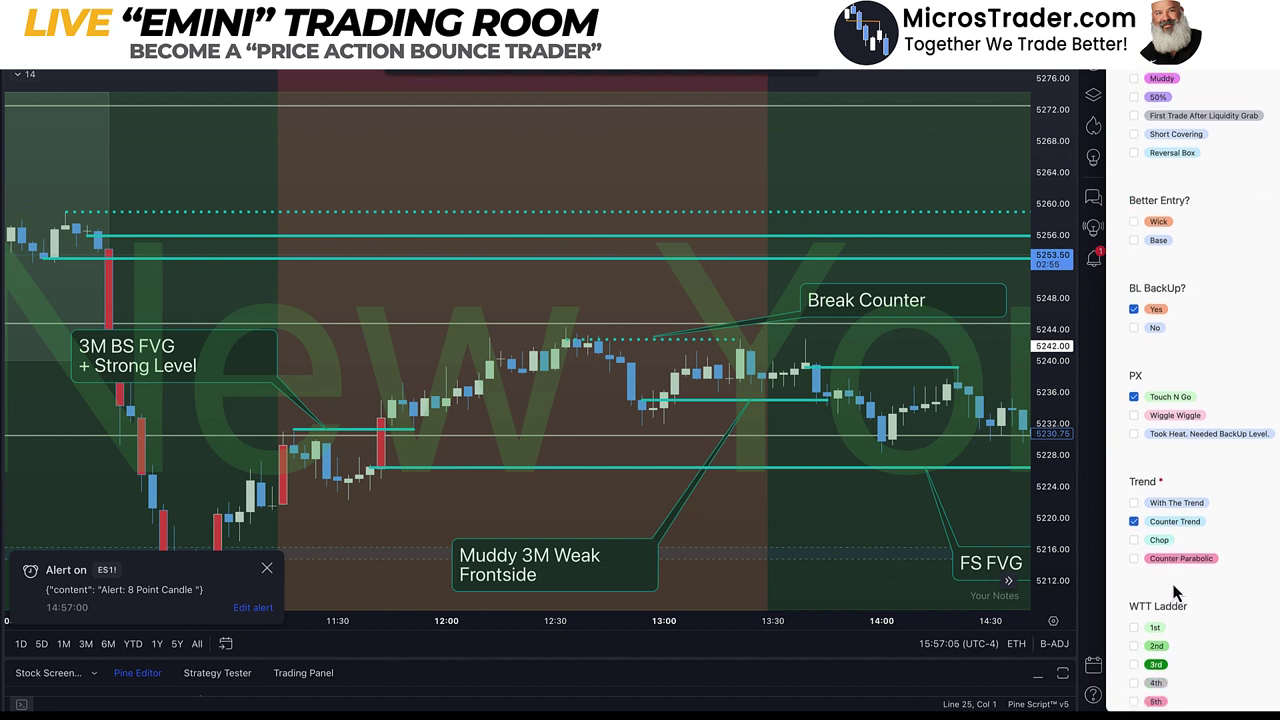
scroll(1173, 586, "down", 1)
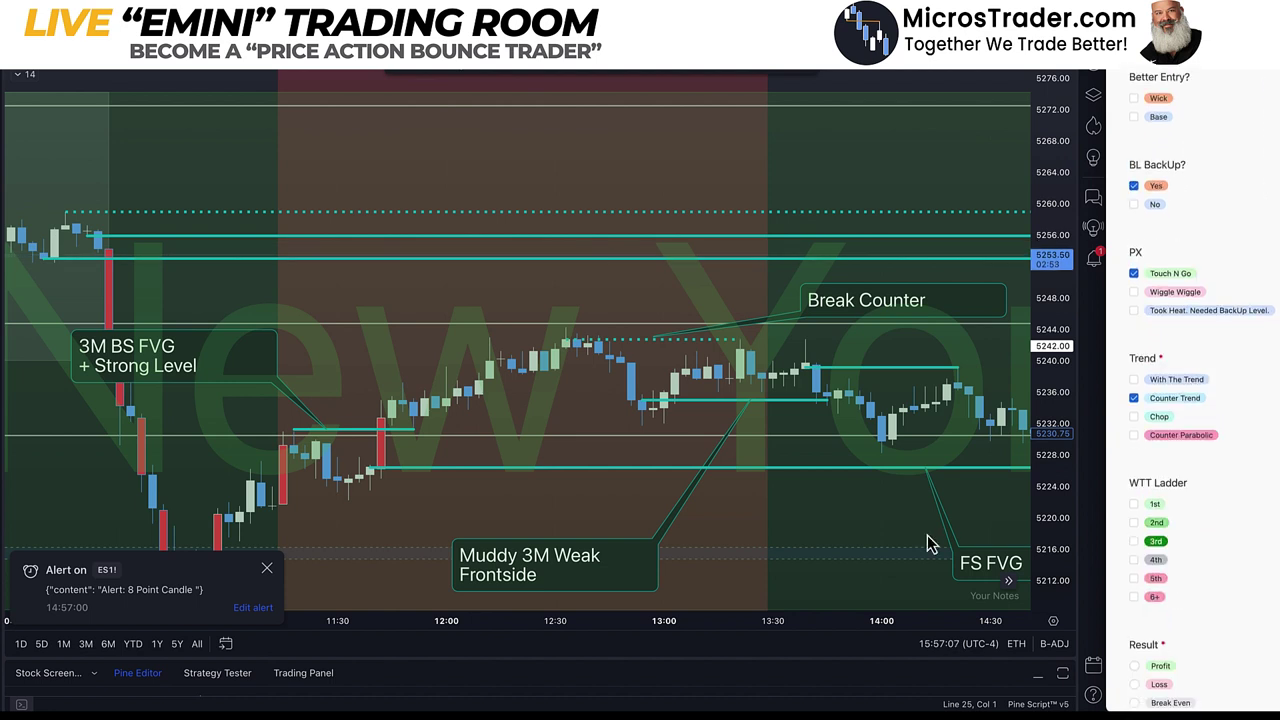
Log the entry's time as Power Hour: Final 30M and bring the afternoon candles back into the chart.
left_click(1010, 583)
scroll(1200, 402, "up", 1)
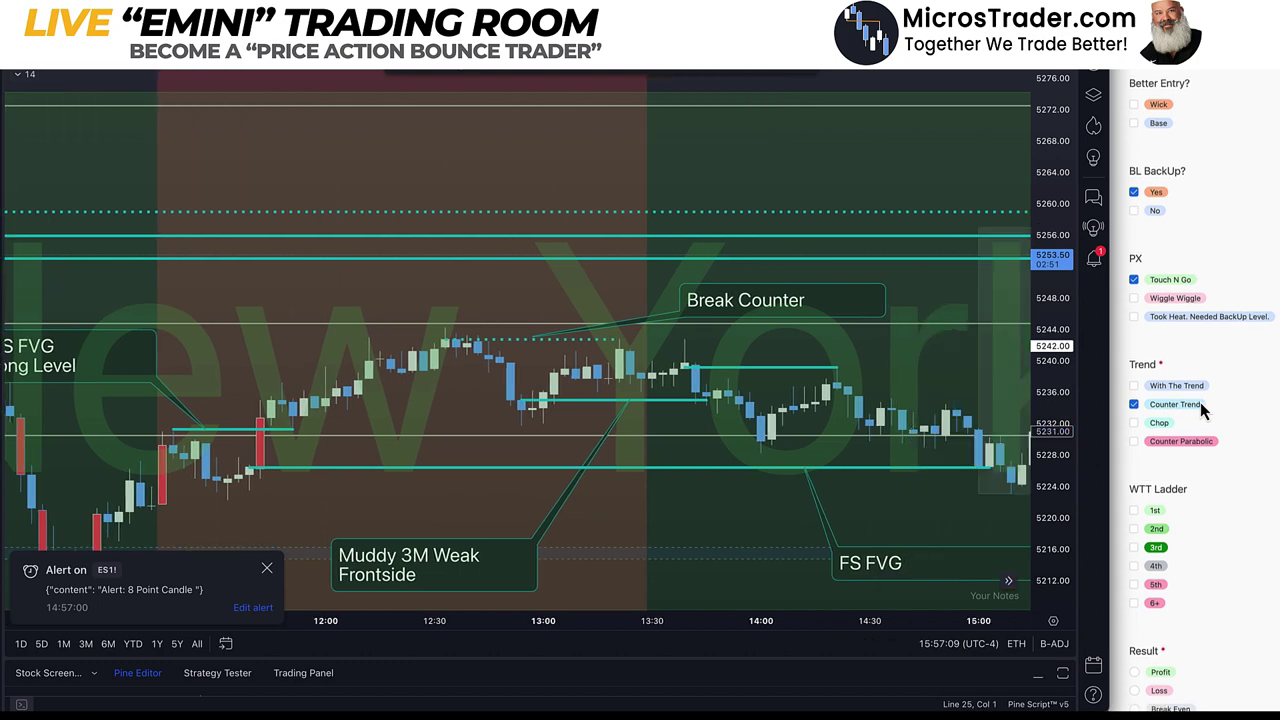
scroll(1200, 402, "up", 5)
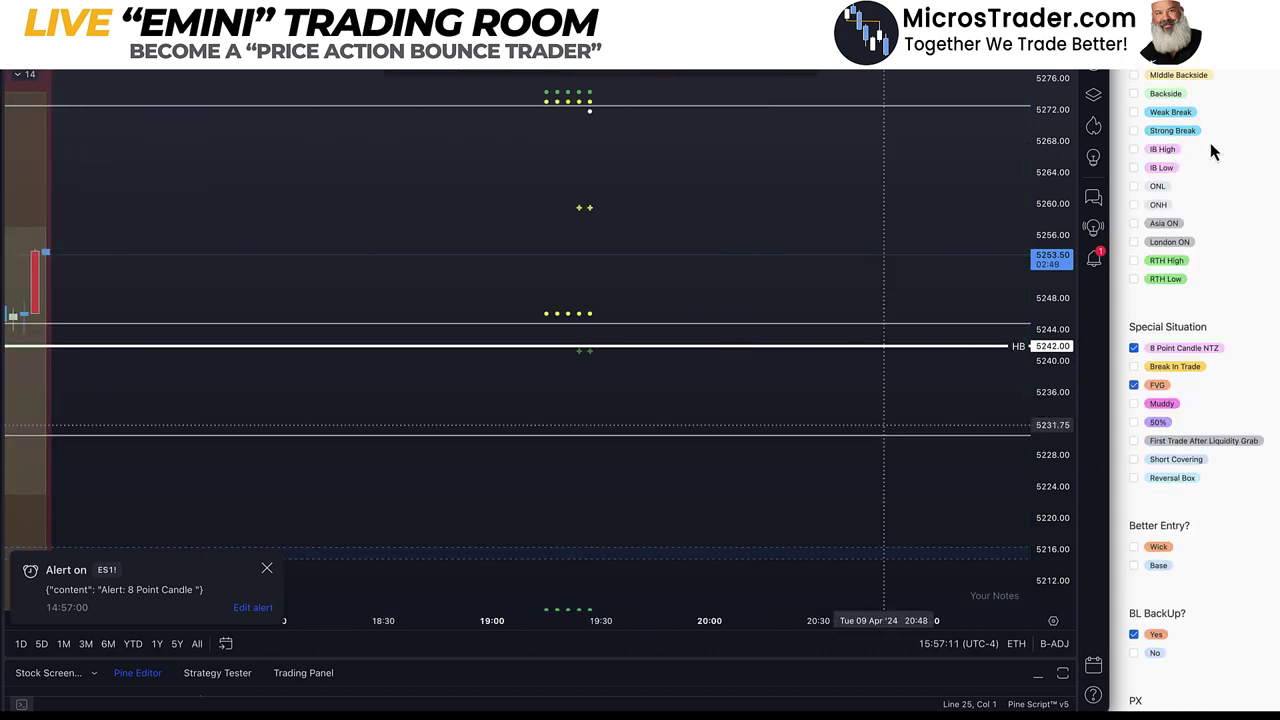
scroll(1211, 151, "up", 3)
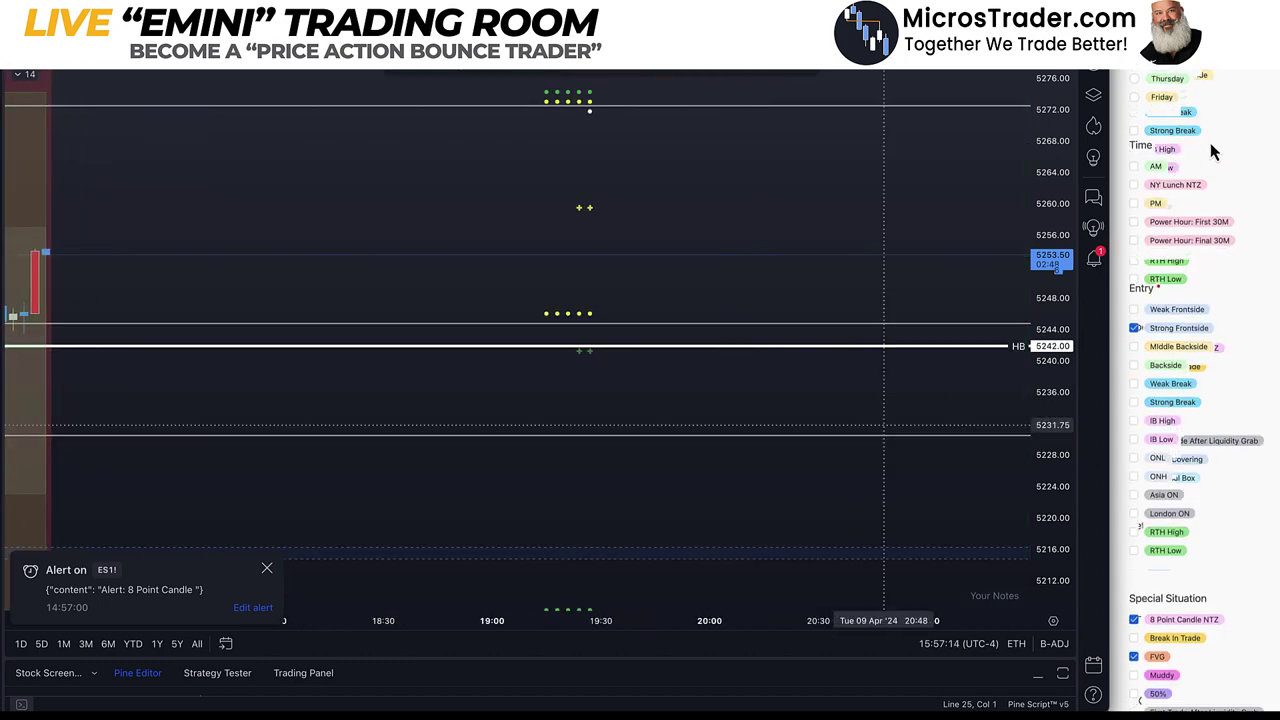
scroll(1211, 151, "down", 2)
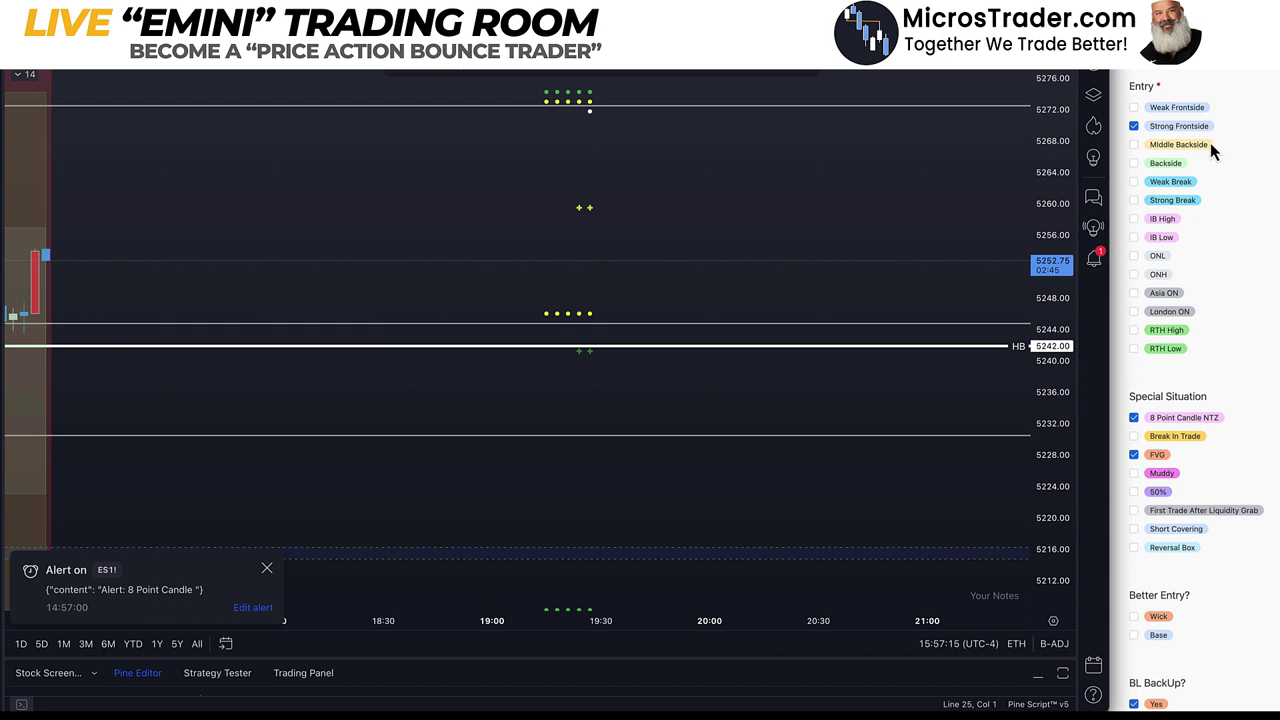
scroll(1159, 342, "up", 3)
left_click(1160, 340)
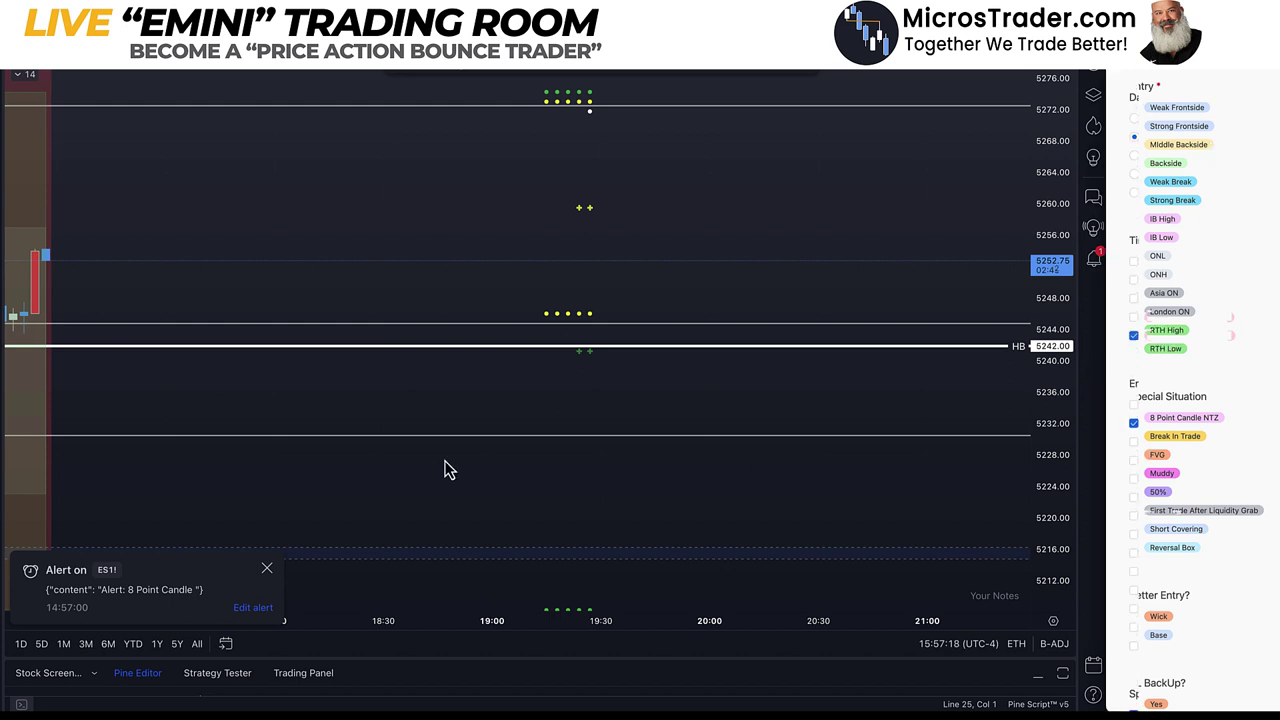
left_click_drag(876, 503, 1007, 484)
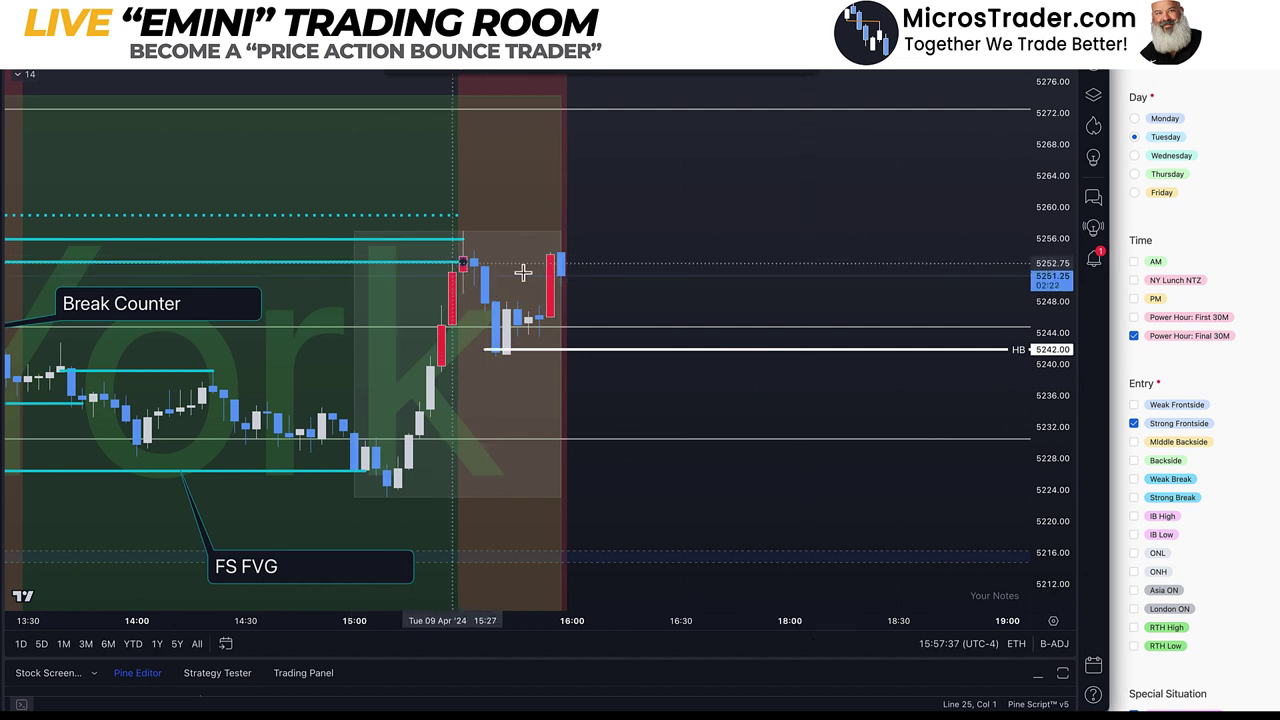
Set the journal entry's result to Profit.
scroll(1190, 426, "down", 5)
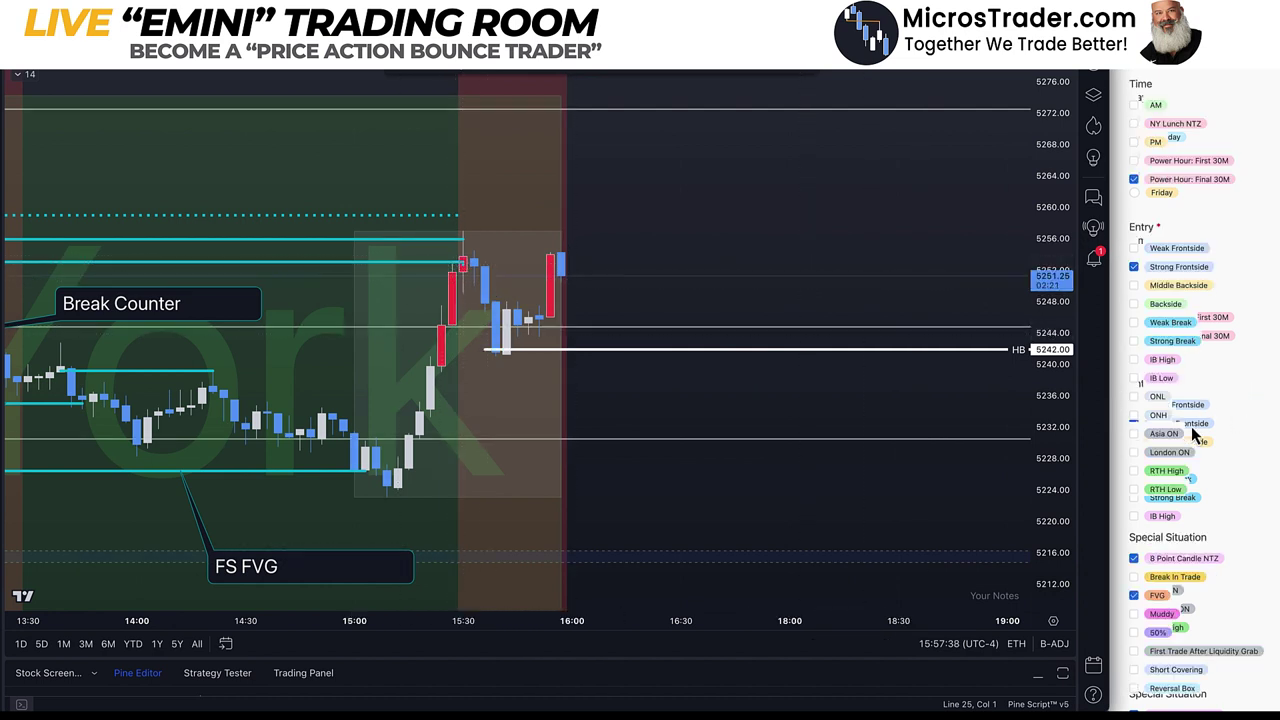
scroll(1190, 428, "down", 3)
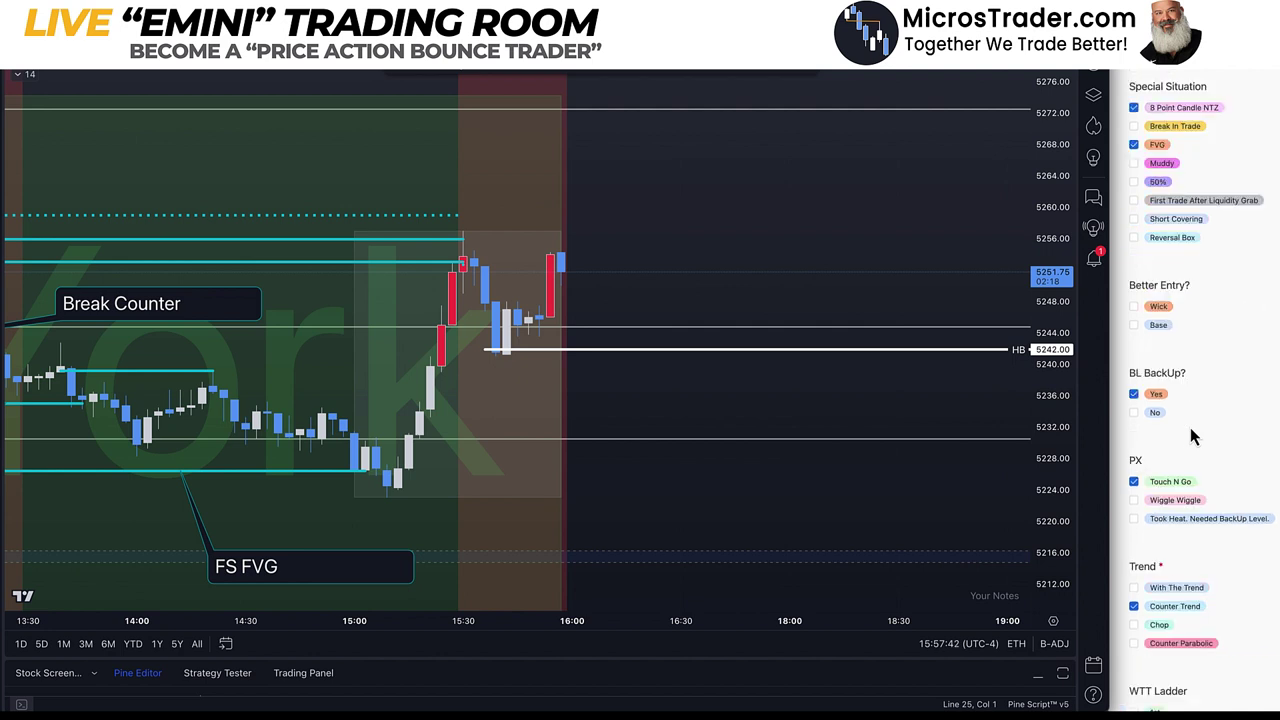
scroll(1187, 428, "down", 3)
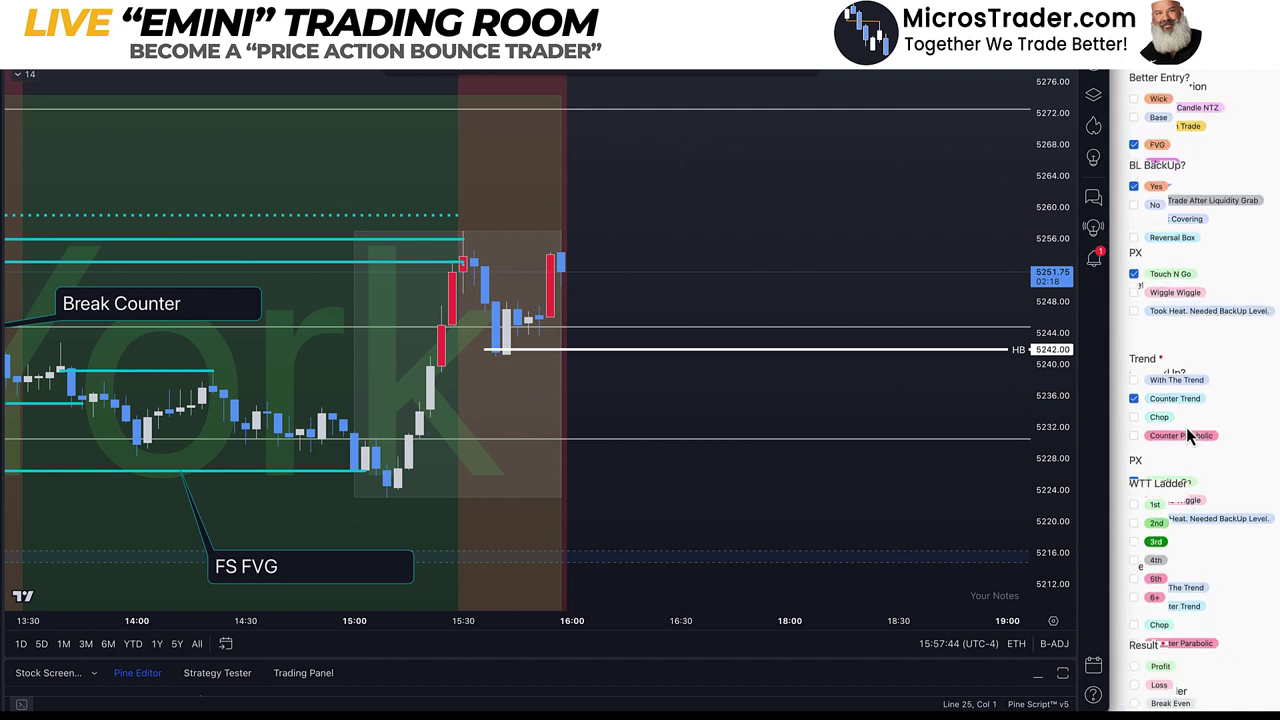
scroll(1186, 427, "down", 1)
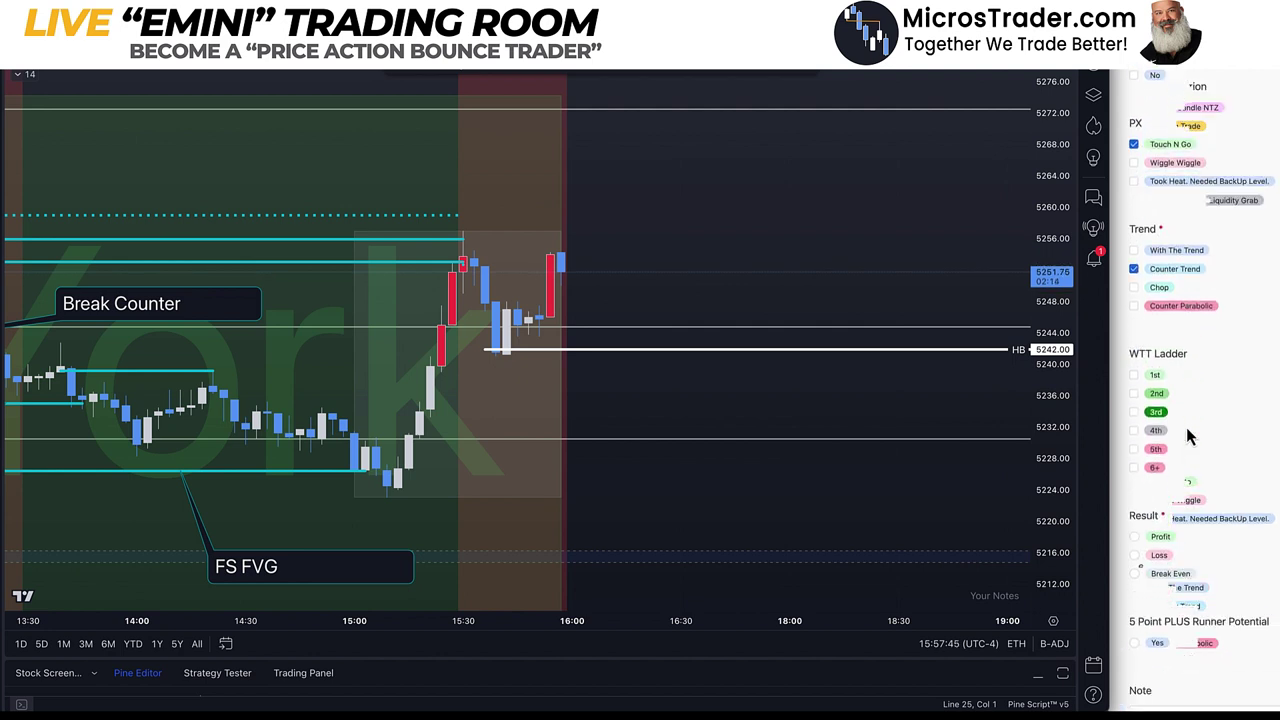
scroll(1186, 427, "down", 2)
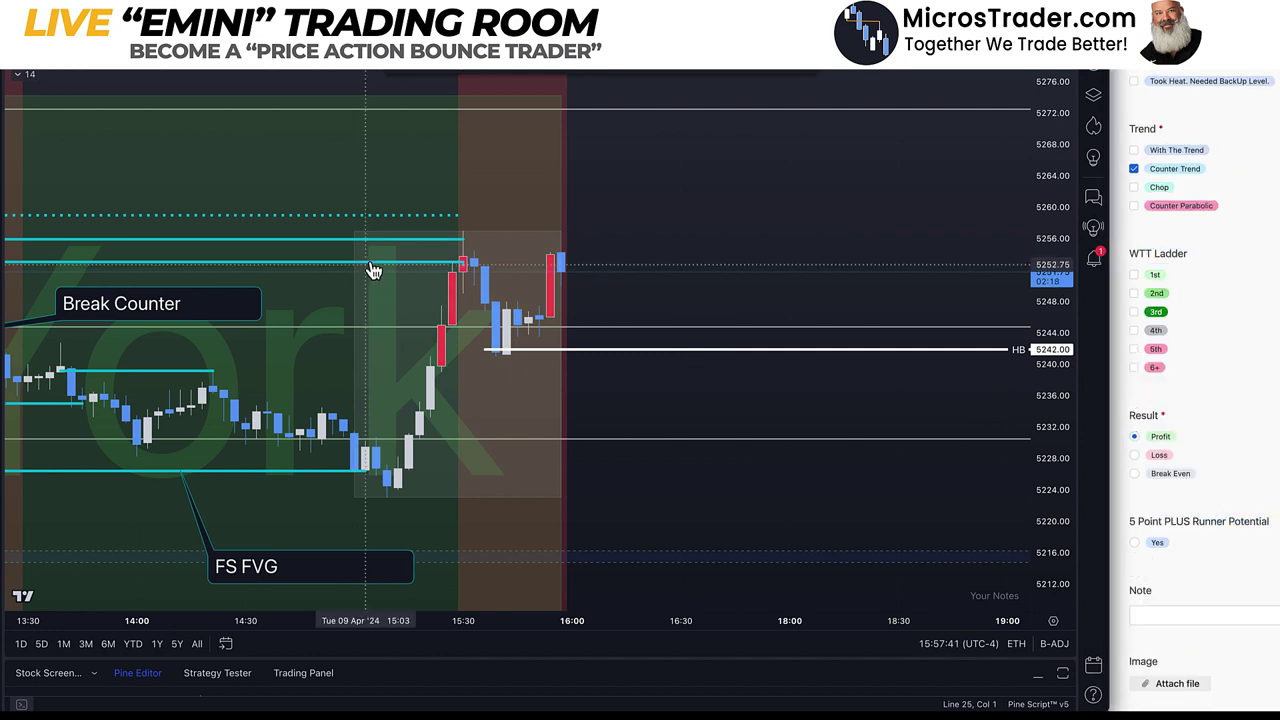
Delete the 5253.00 level line and circle the candle's touch at the end of the solid line above it.
left_click(370, 266)
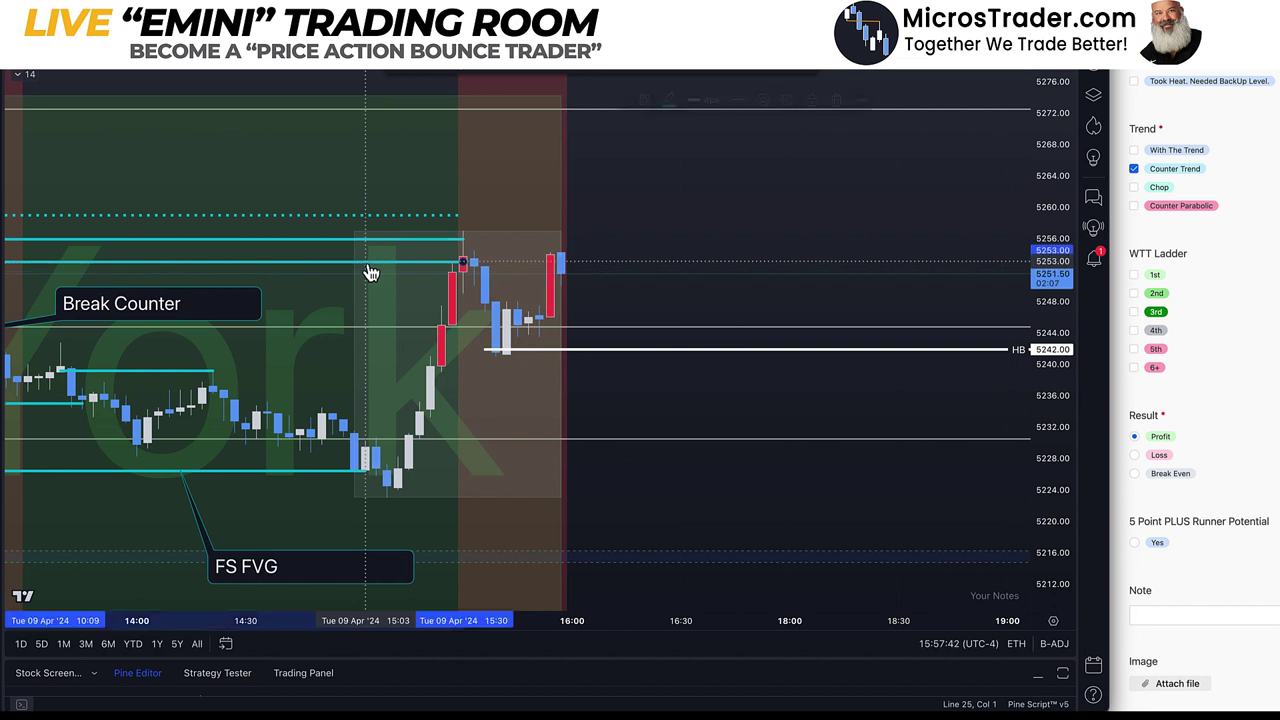
key("Delete")
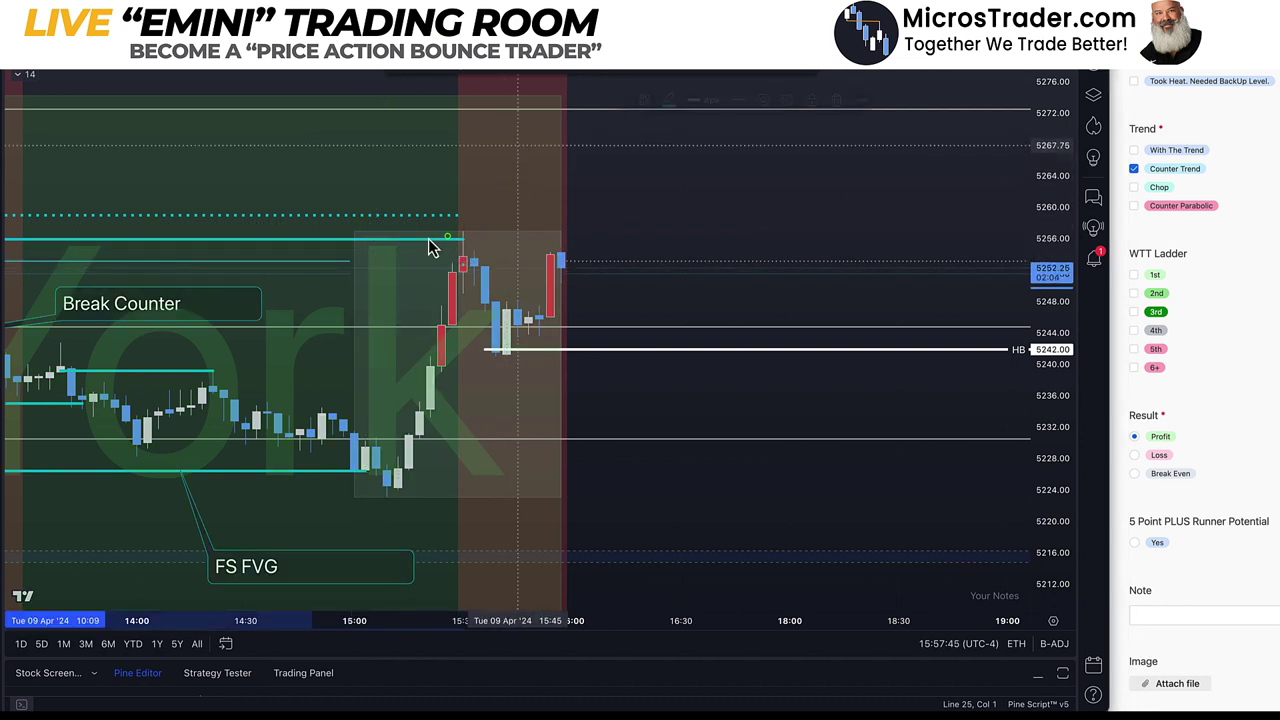
left_click_drag(434, 230, 484, 259)
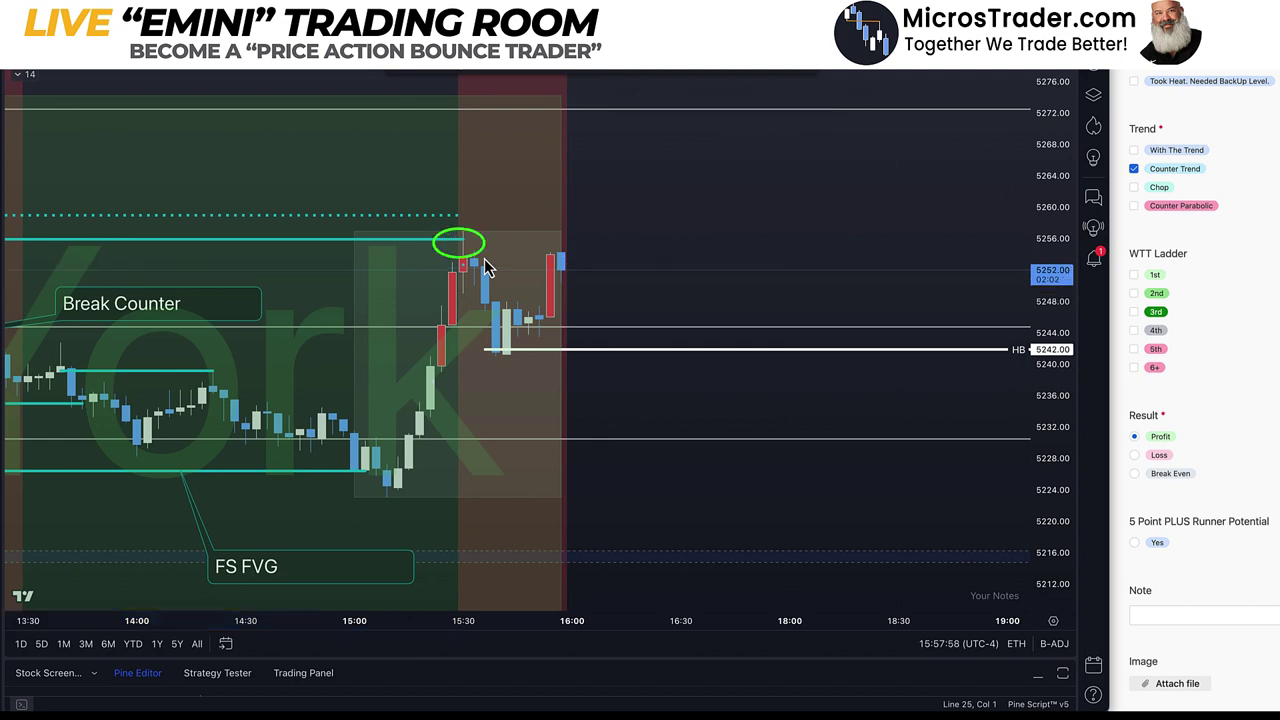
Capture the chart area around the circled touch and attach the screenshot to the form's image field.
key("super+shift+5")
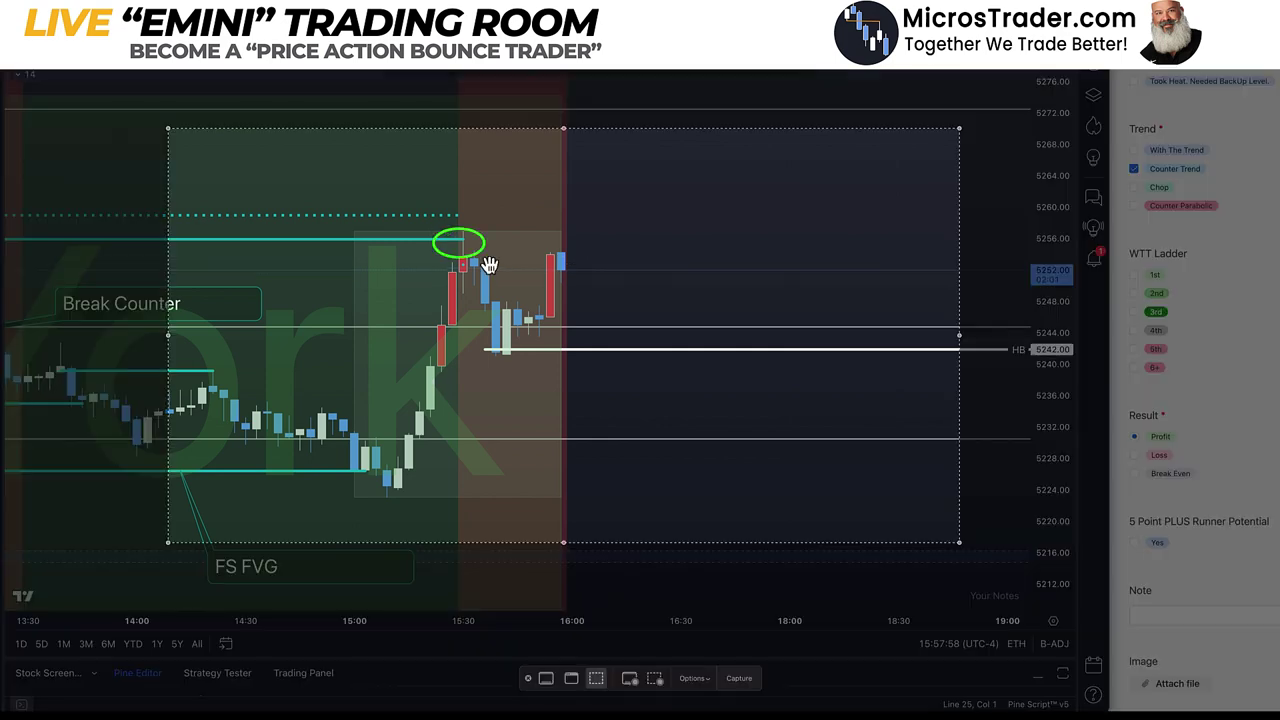
left_click(760, 685)
scroll(1250, 550, "down", 3)
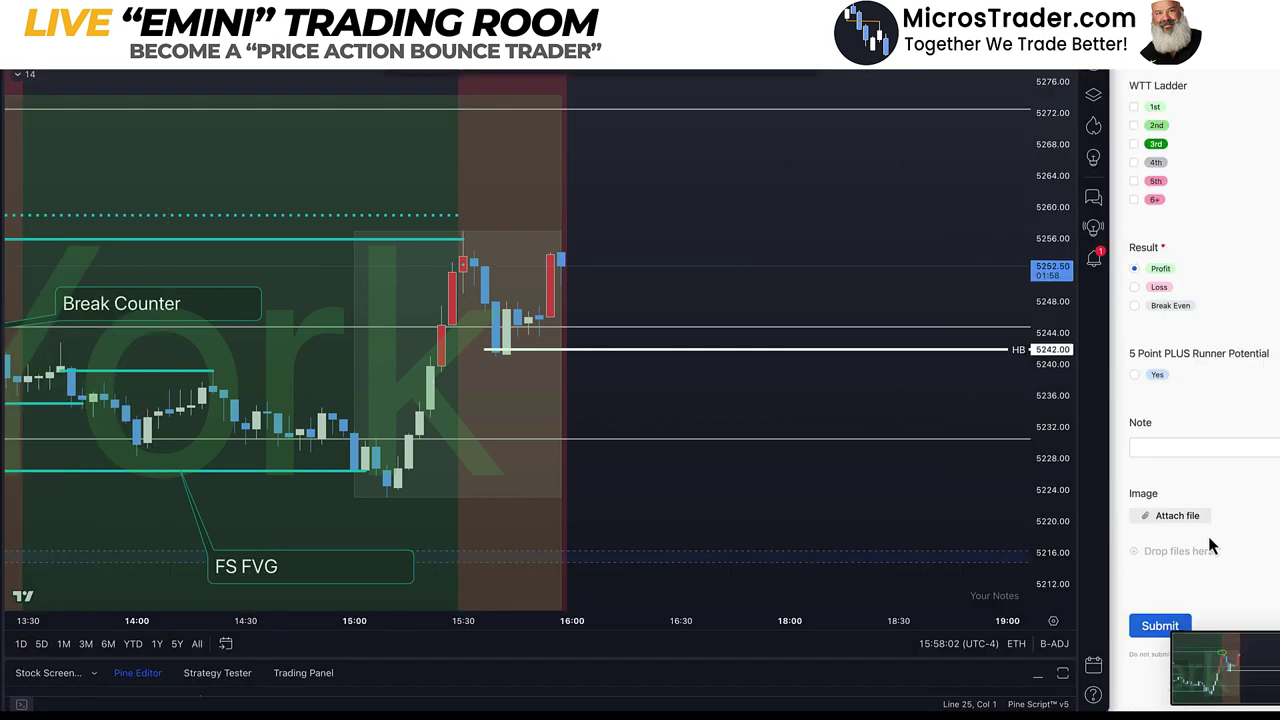
left_click_drag(1236, 672, 1180, 552)
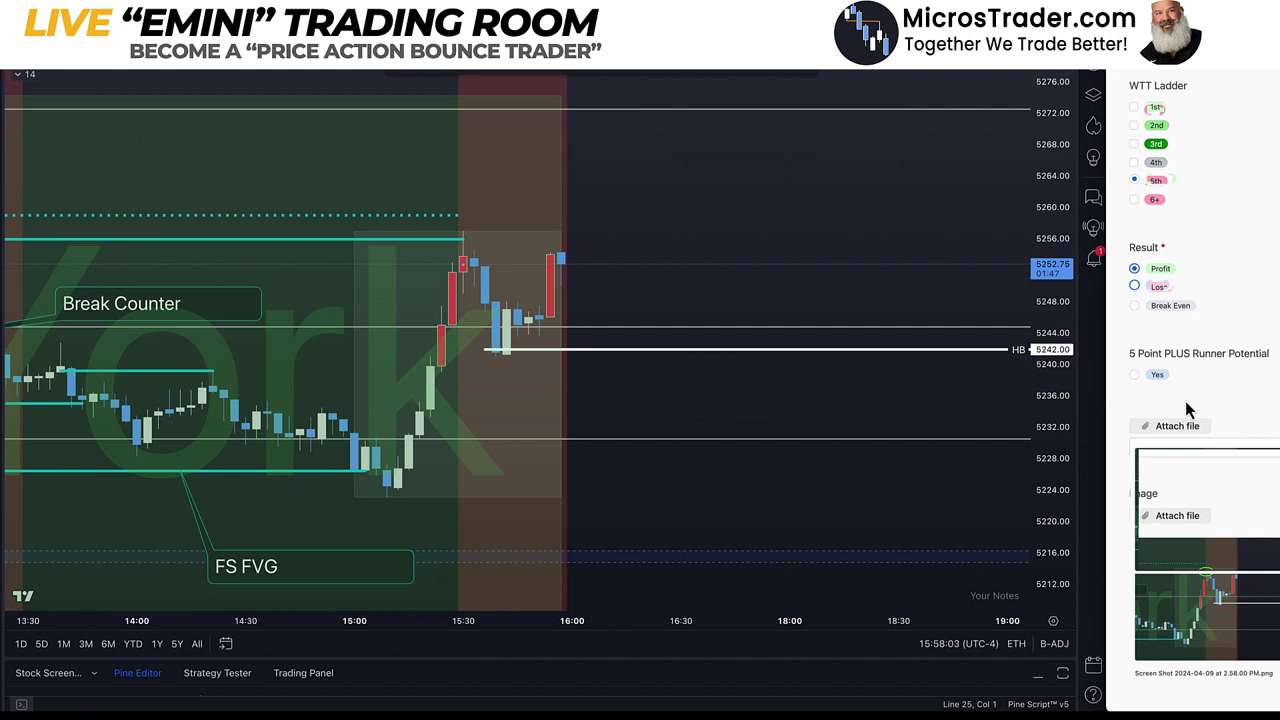
Mark 5 Point PLUS Runner Potential as Yes, then submit the entry and open a blank form.
scroll(1188, 408, "up", 5)
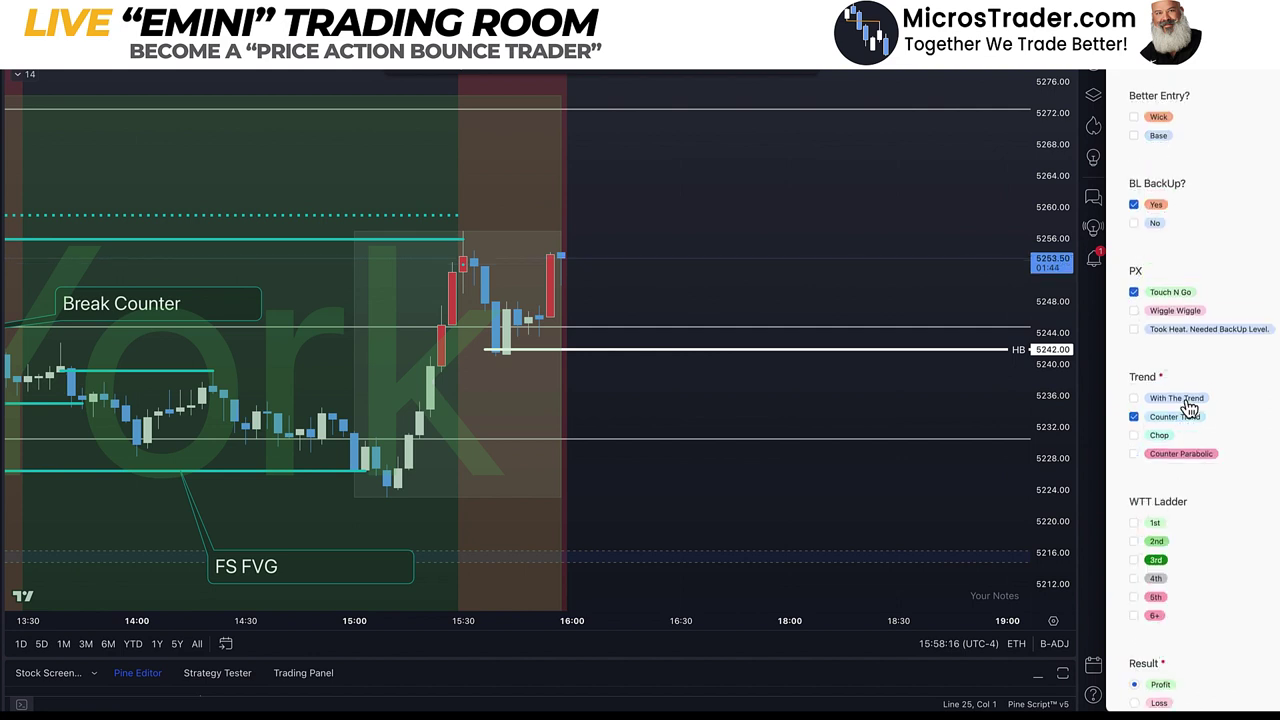
scroll(1190, 408, "up", 4)
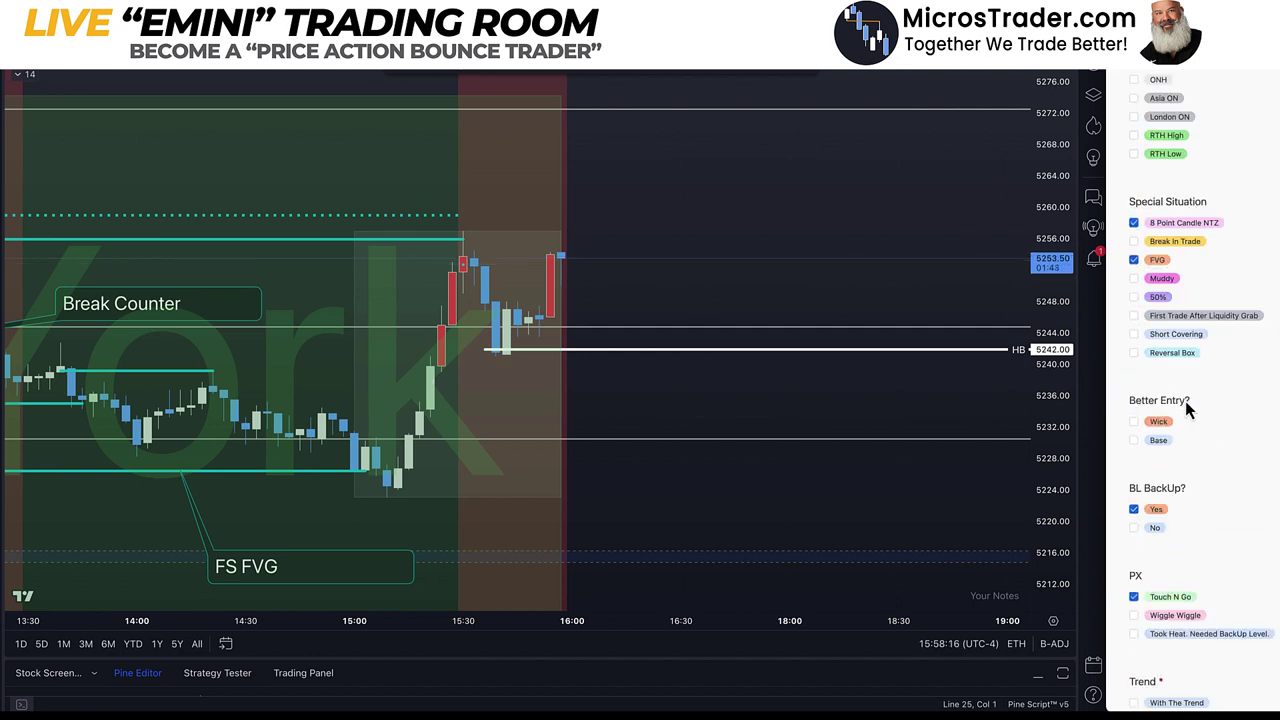
scroll(1180, 450, "down", 10)
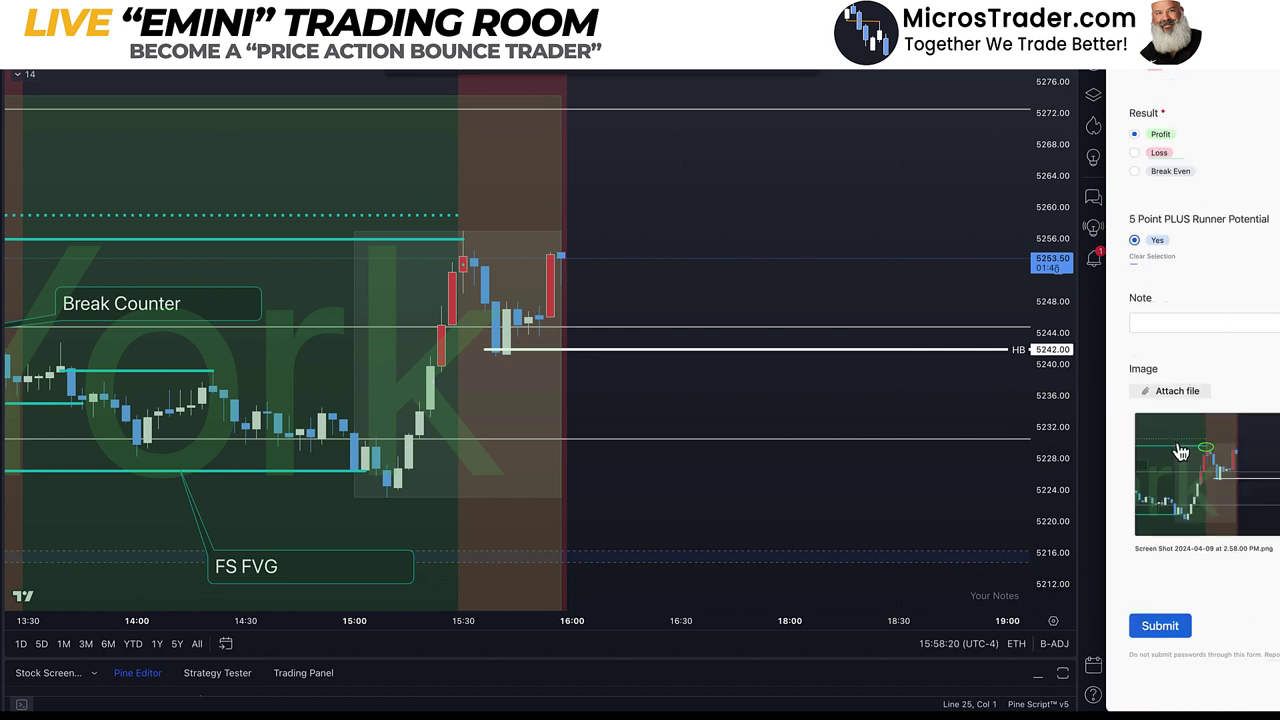
left_click(1160, 626)
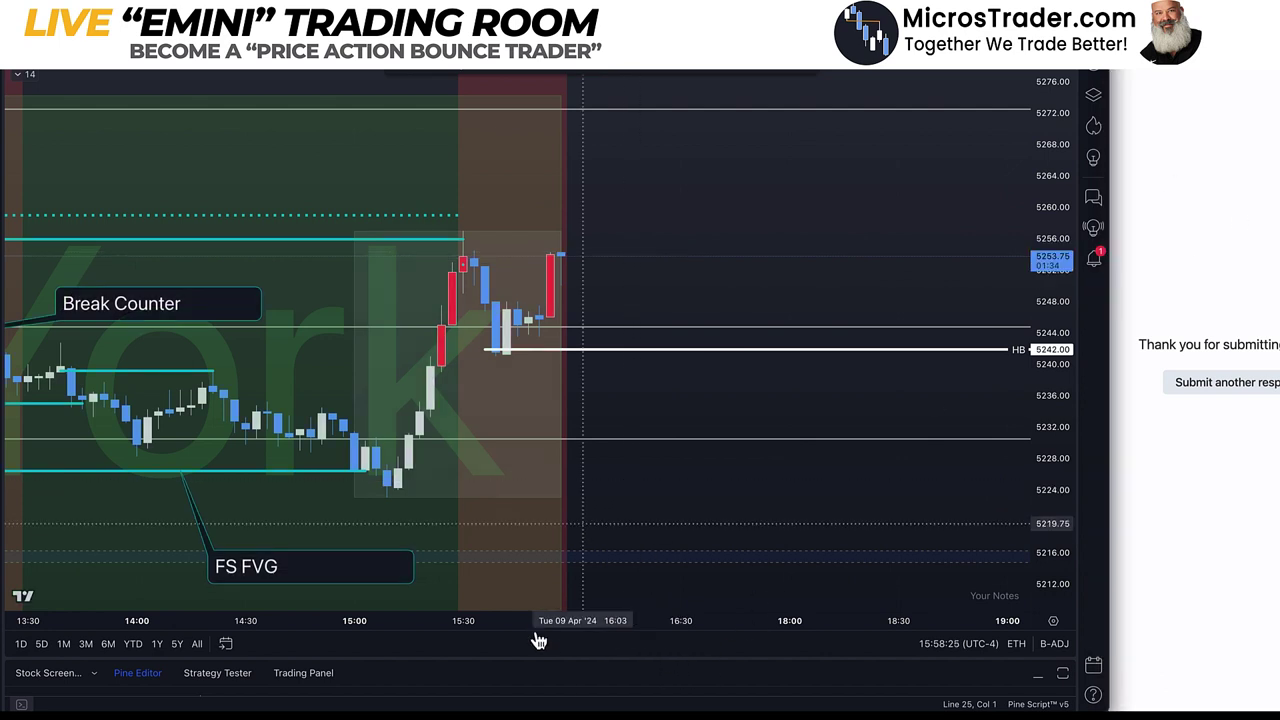
left_click(576, 581)
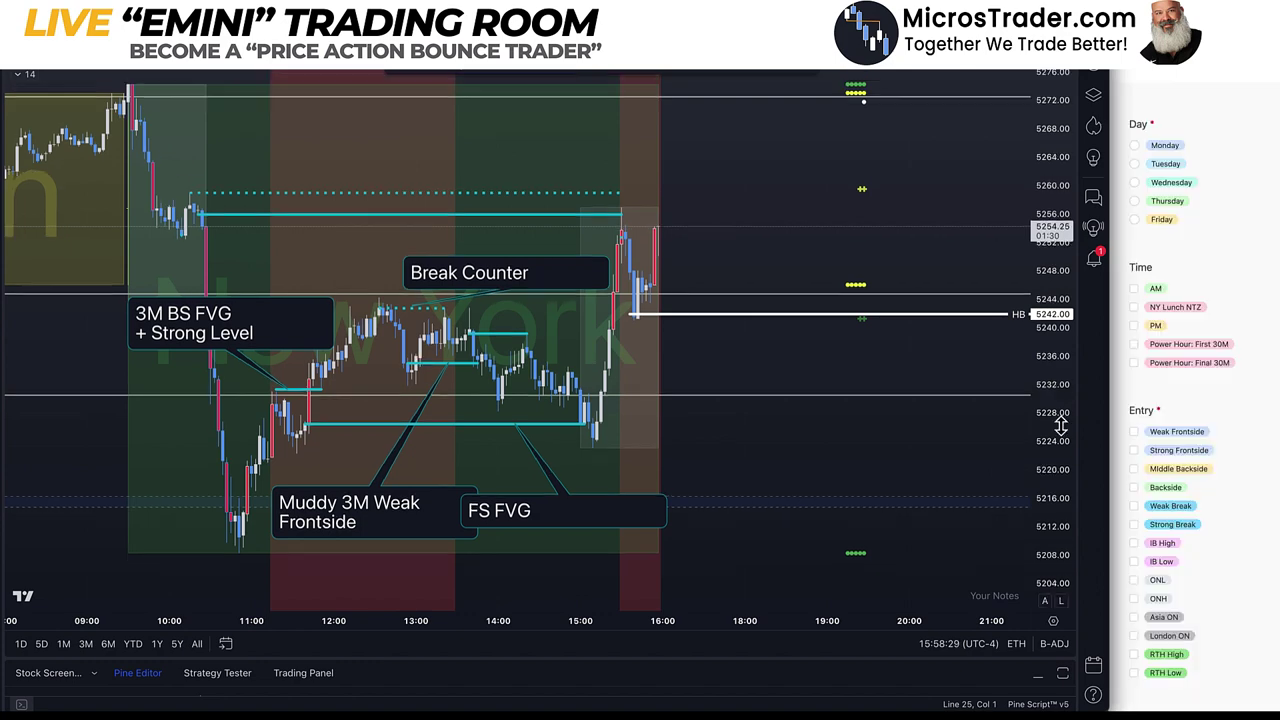
left_click_drag(831, 411, 932, 421)
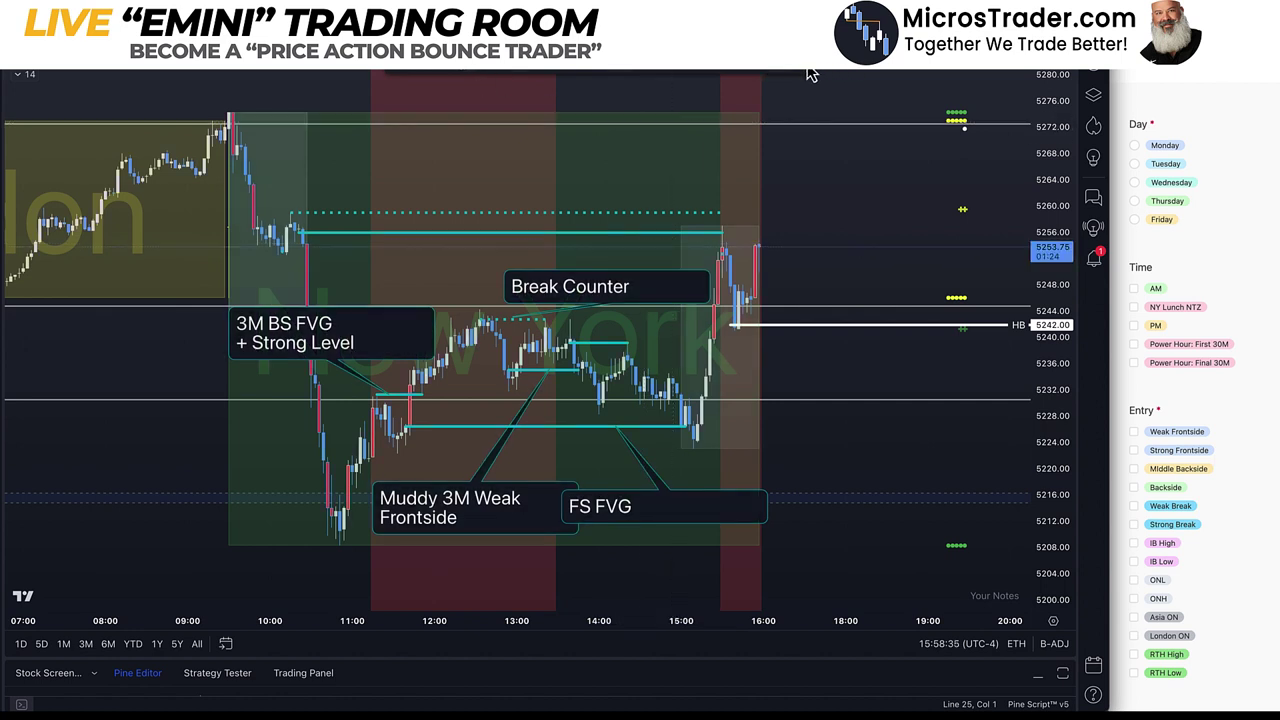
left_click(693, 232)
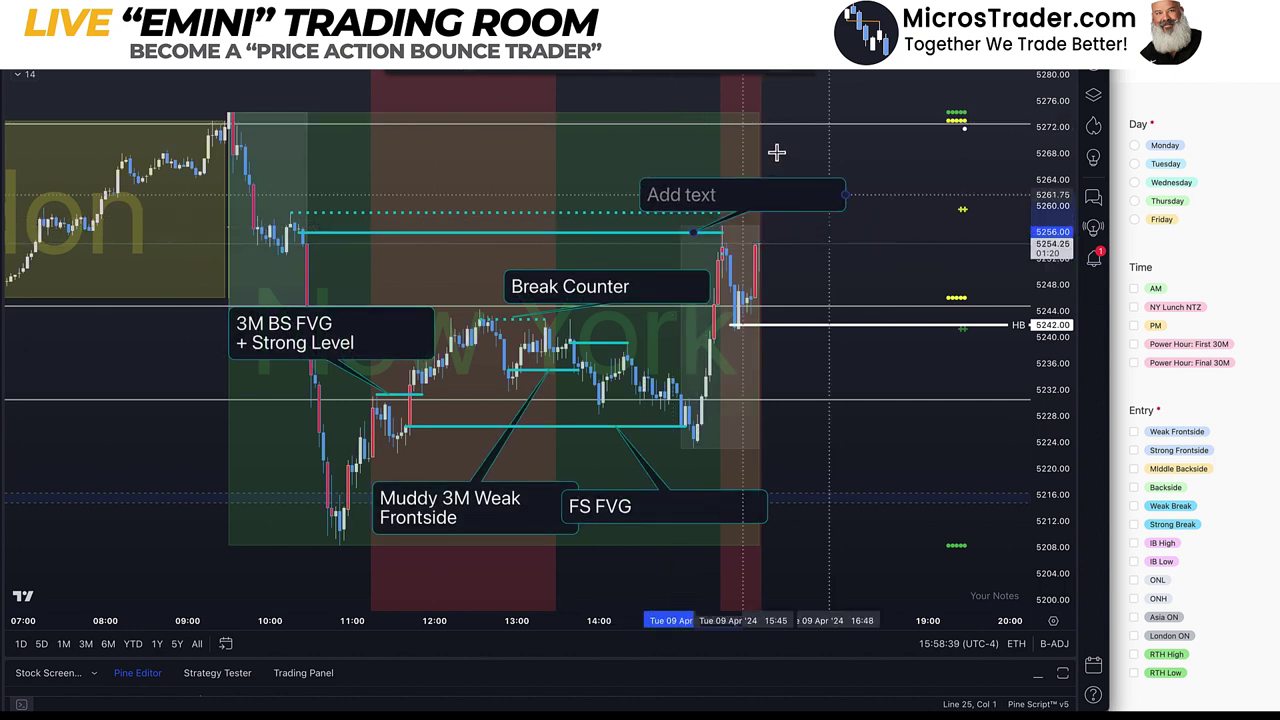
left_click(776, 150)
type("FS FVG")
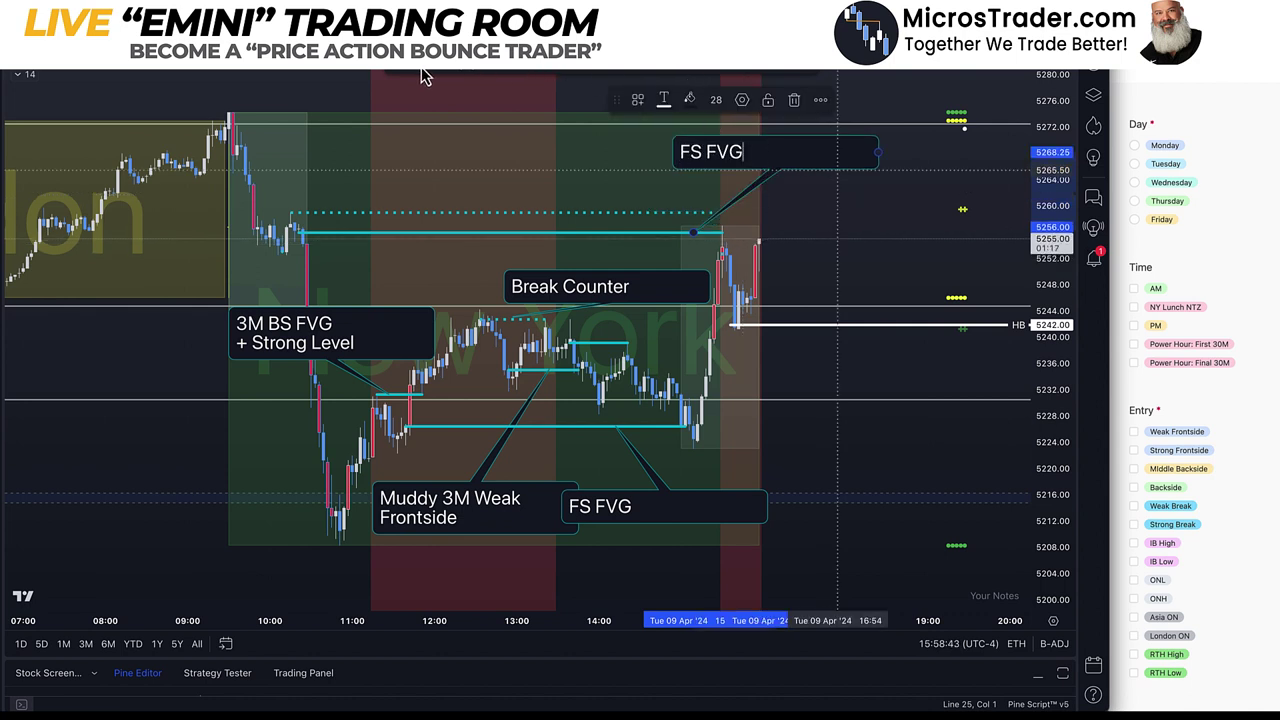
key("Delete")
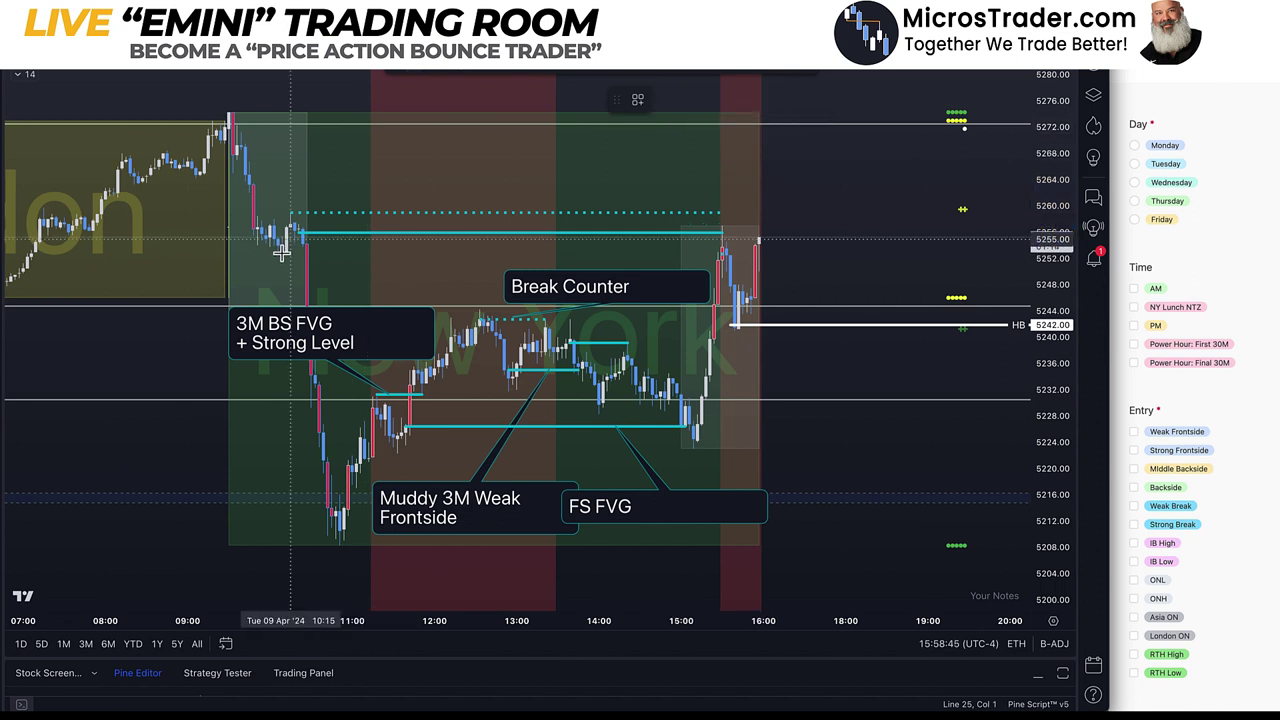
Draw a solid horizontal level line at 5252.75 from the 10:09 low to the 15:30 candle.
left_click(282, 253)
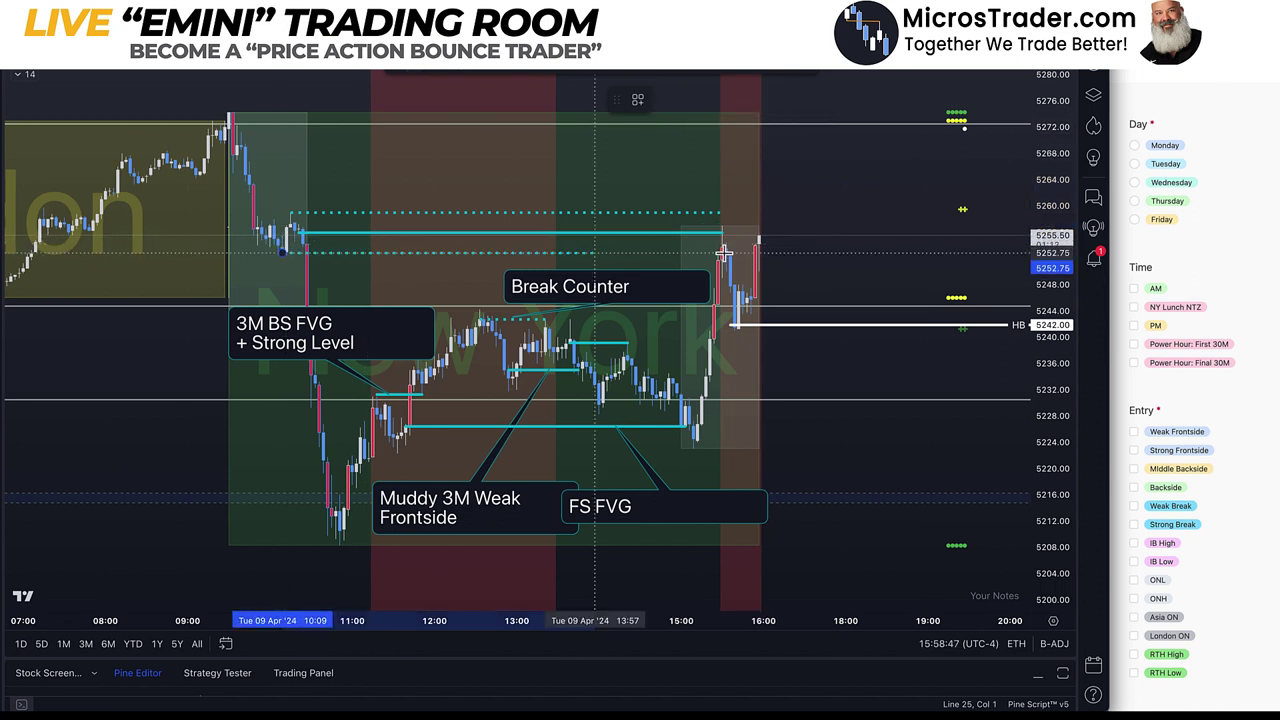
left_click(723, 253)
left_click(737, 100)
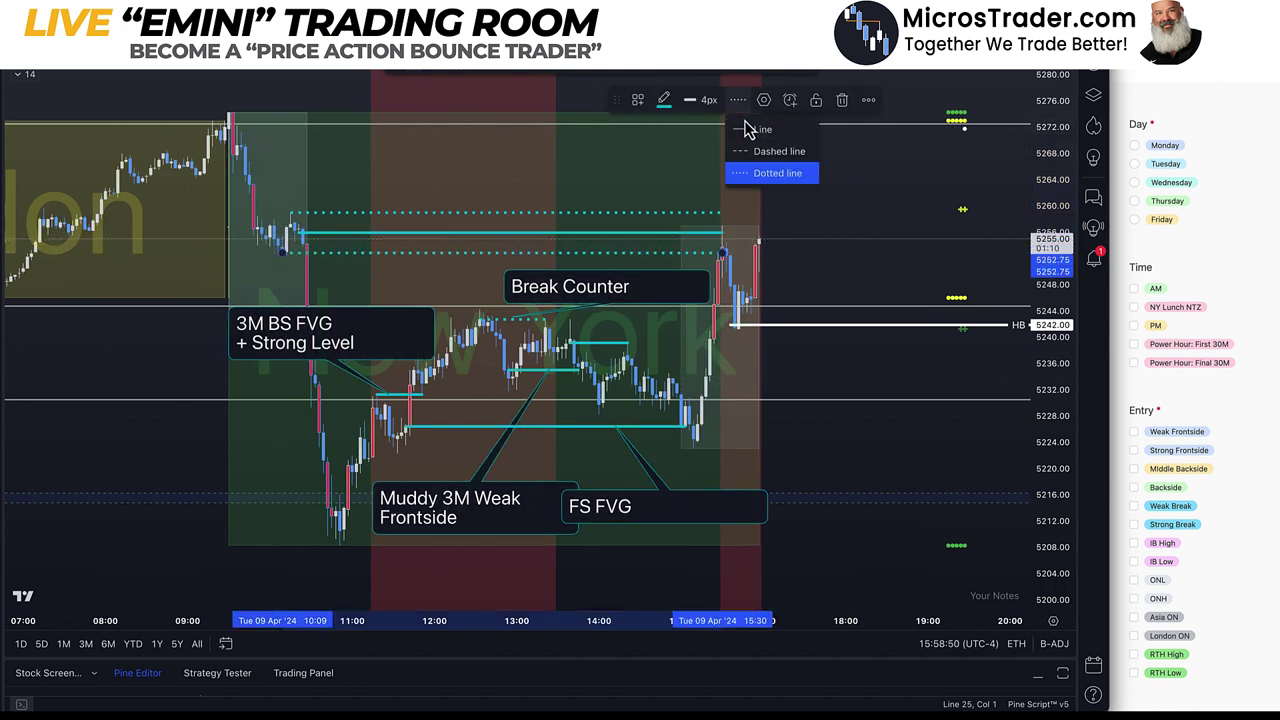
left_click(746, 131)
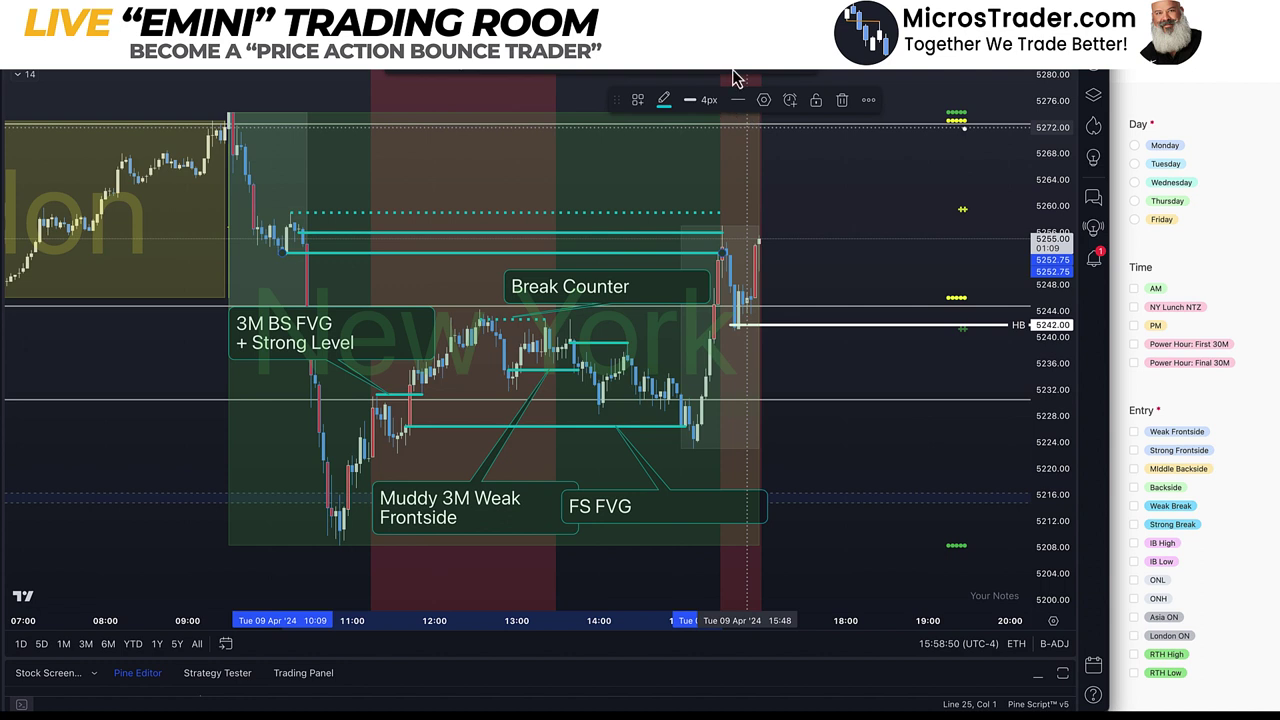
Add a callout reading "BS FVG" above the chart's long solid level lines, pointing at the lower line near 11:39.
left_click(405, 252)
left_click_drag(383, 141, 376, 134)
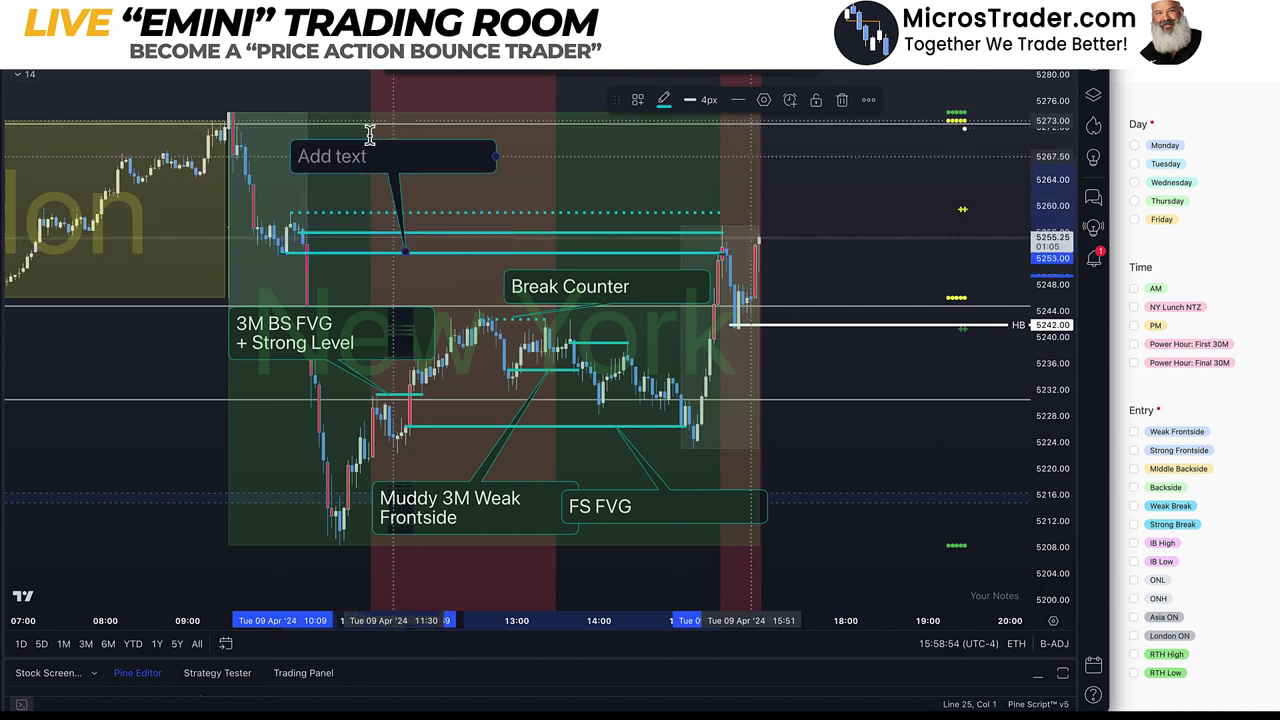
left_click(370, 135)
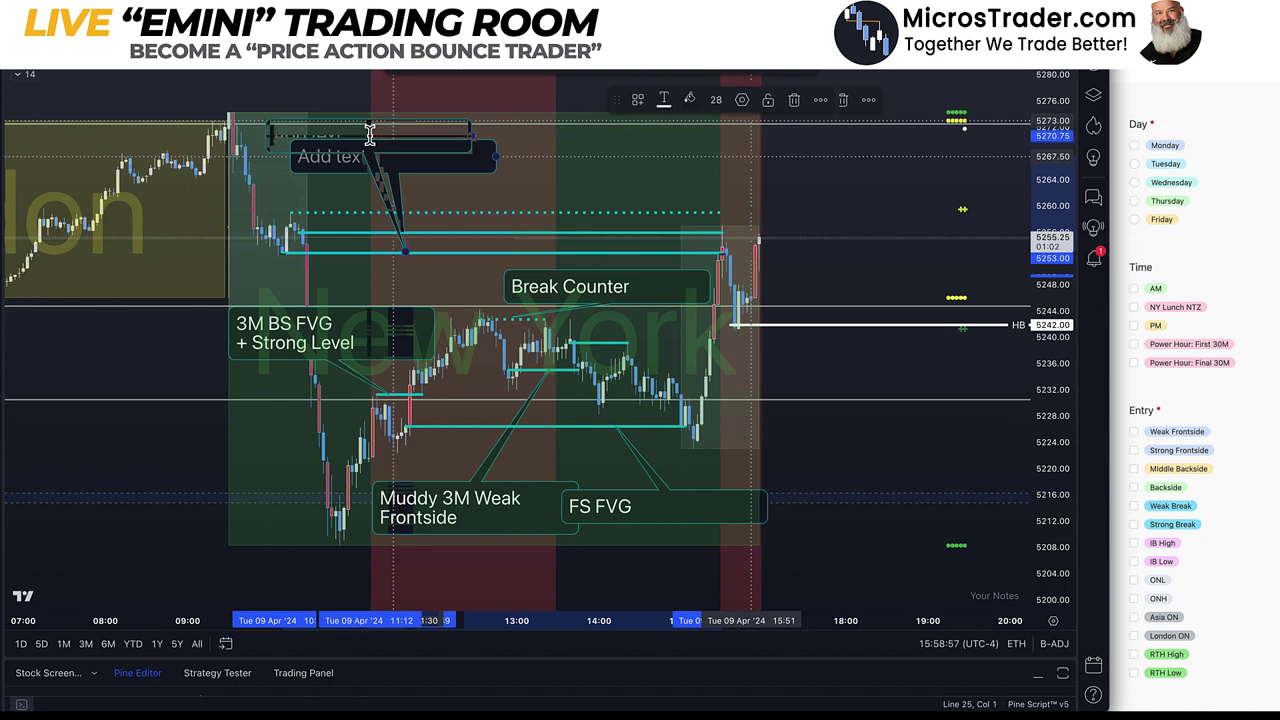
type("F")
key("BackSpace")
type("BS FVG")
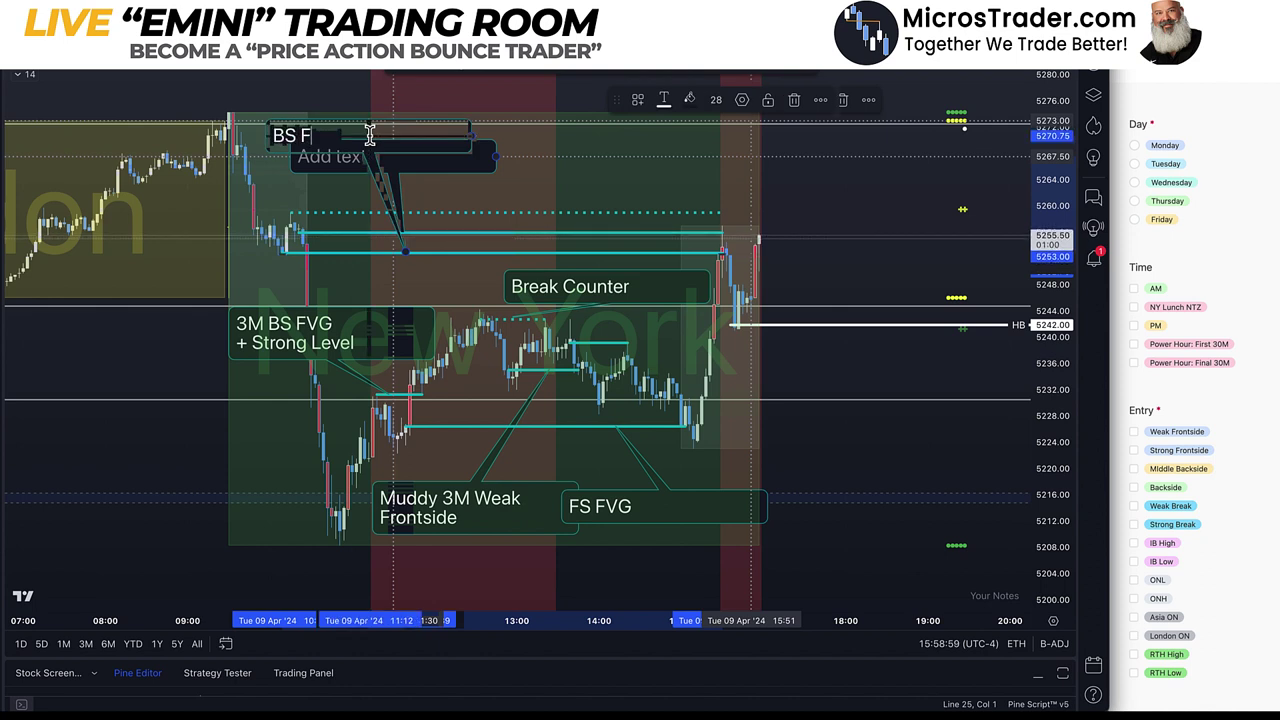
key("Escape")
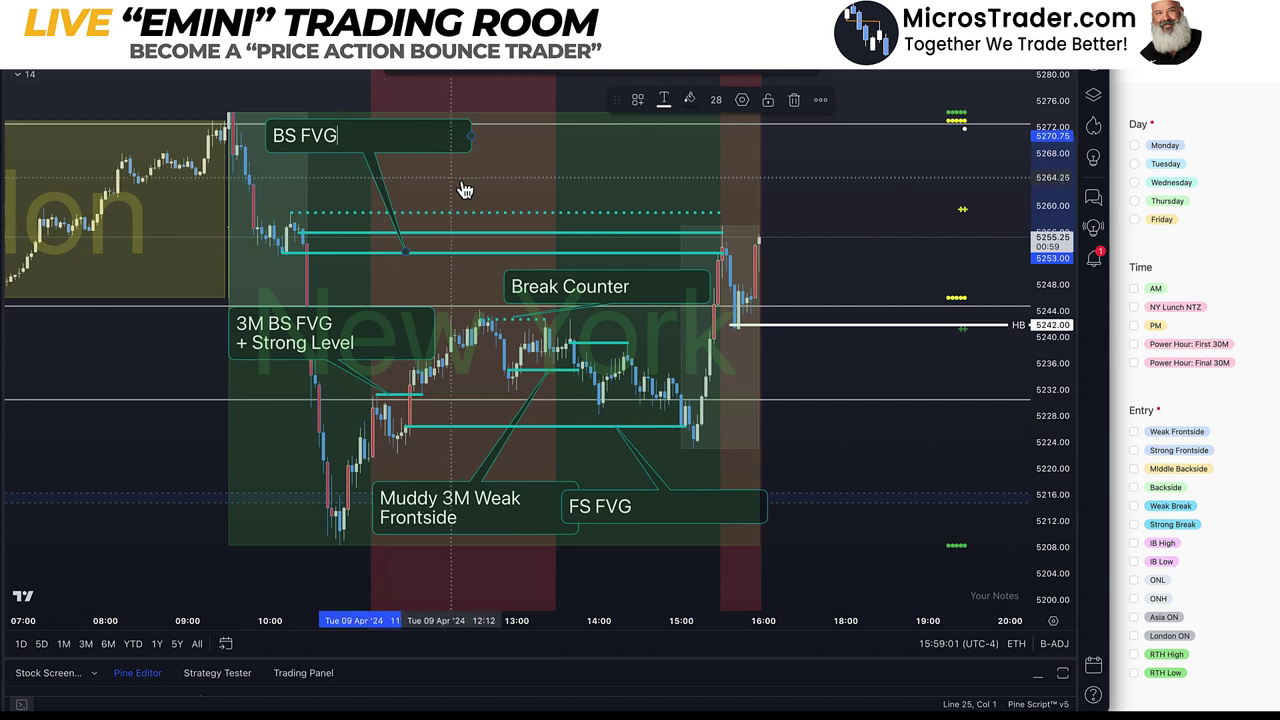
left_click(806, 137)
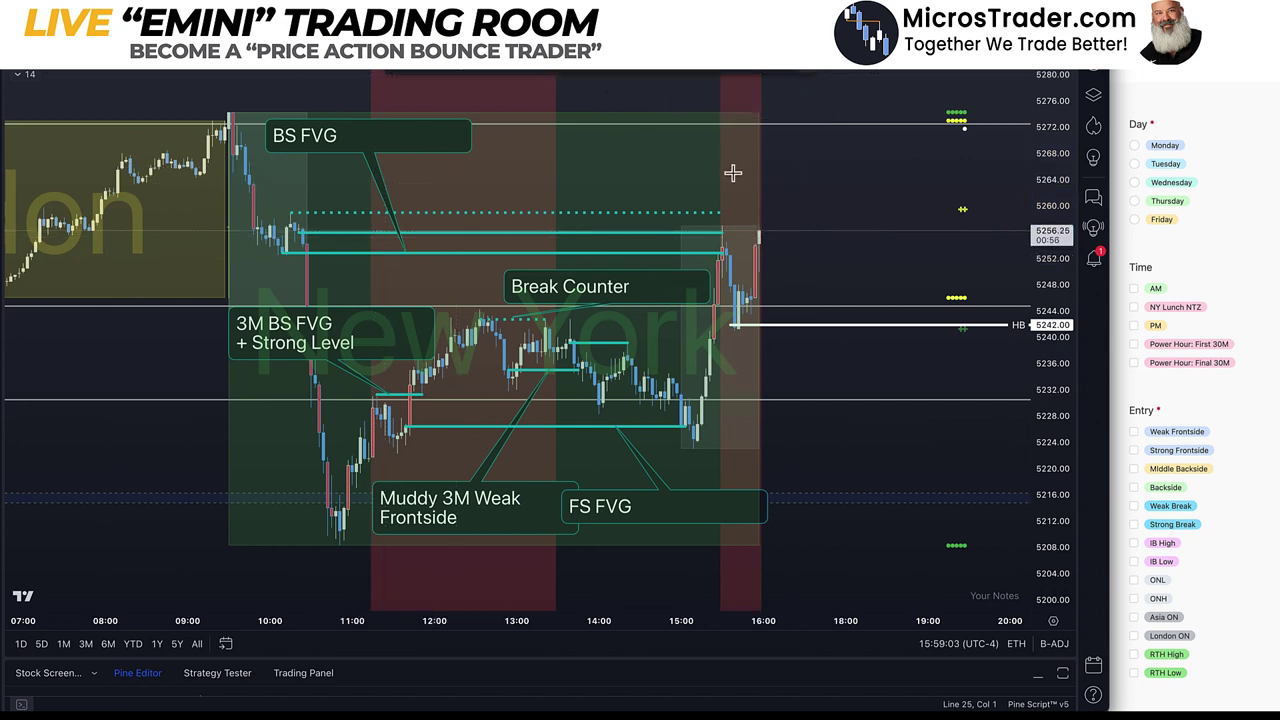
Add a callout reading "FS FVG" pointing at the end of the long solid level line at 5256.00.
left_click(706, 232)
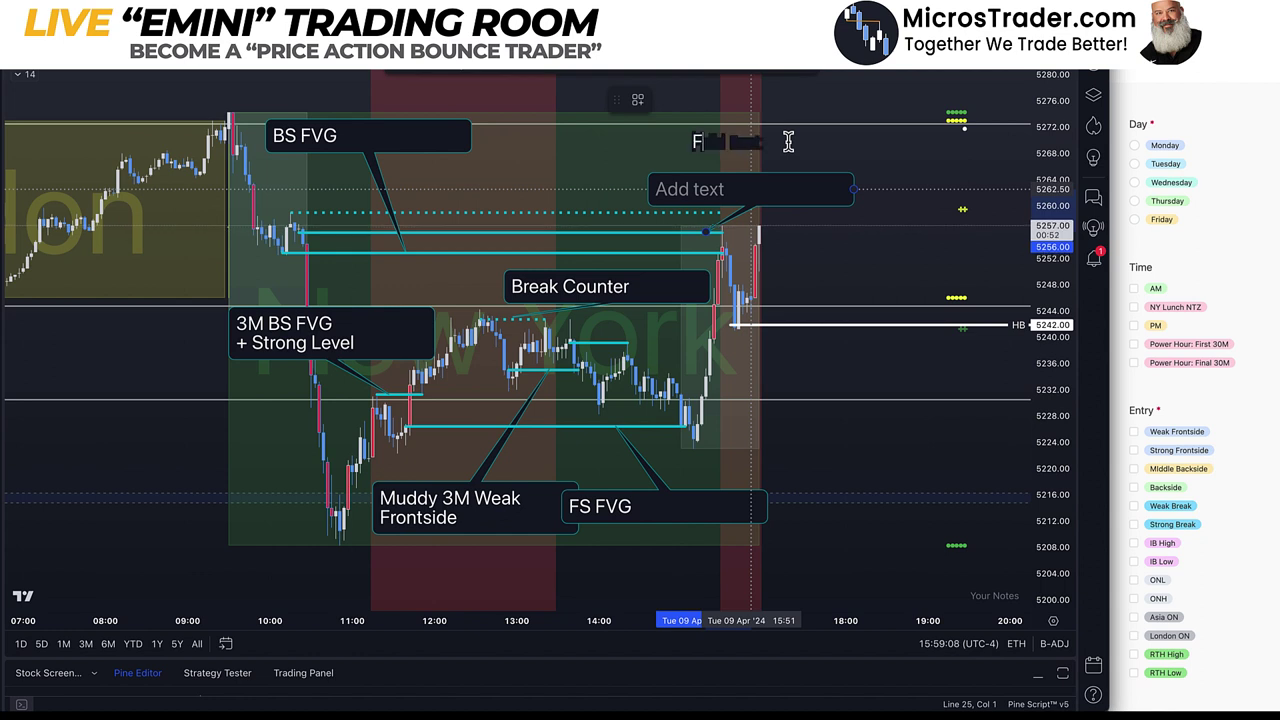
type("FS FVG")
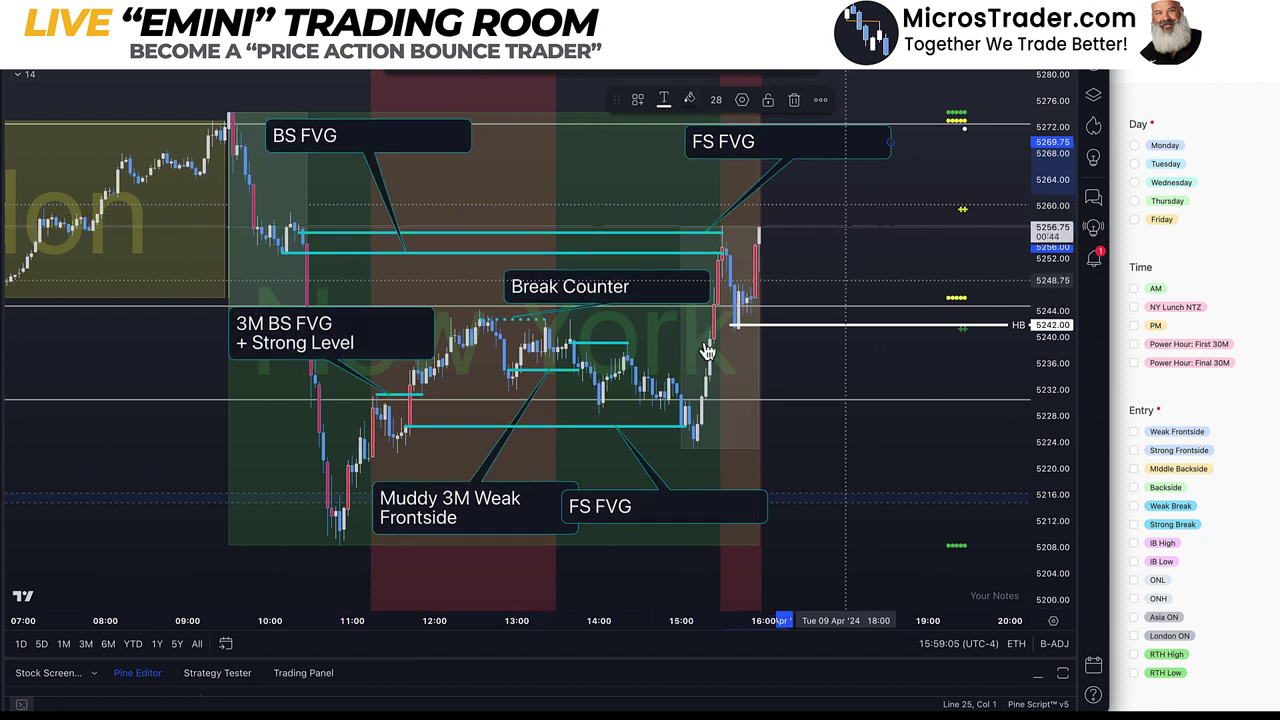
left_click(723, 250)
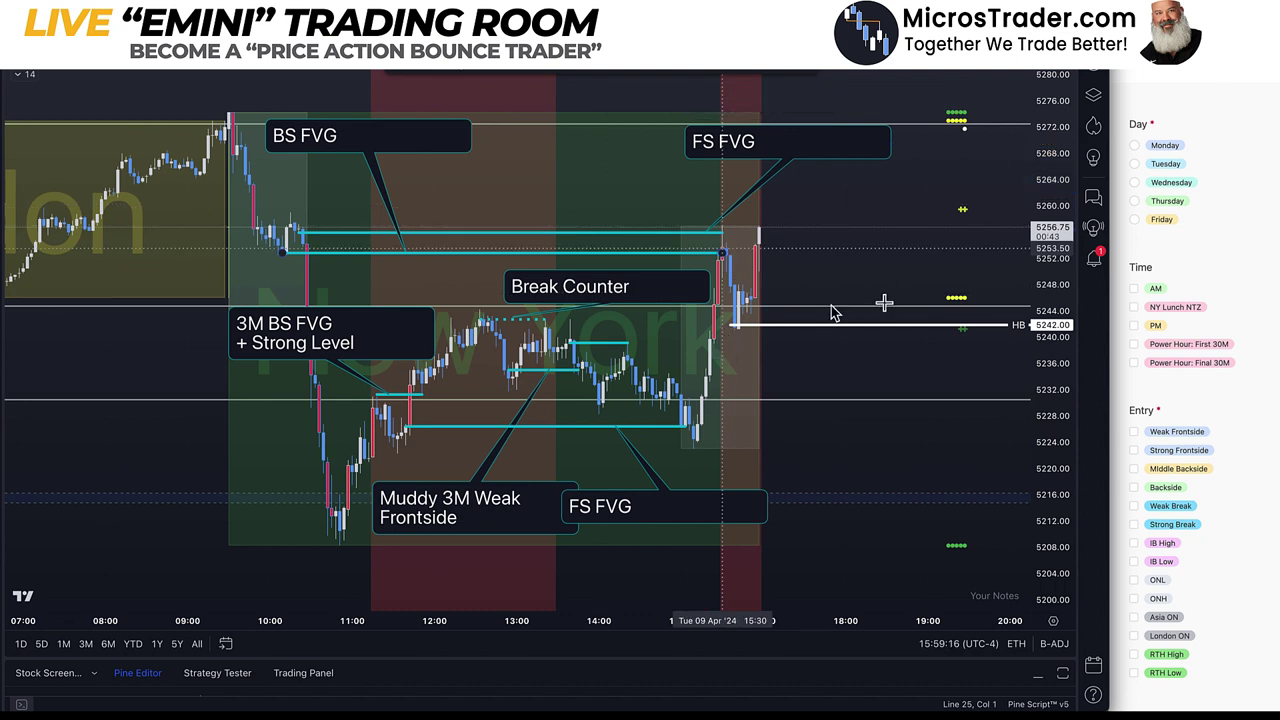
Move the Break Counter callout above the long level lines and add the lines "Way Counter" and "Last 30" to the BS FVG callout.
left_click_drag(654, 289, 641, 183)
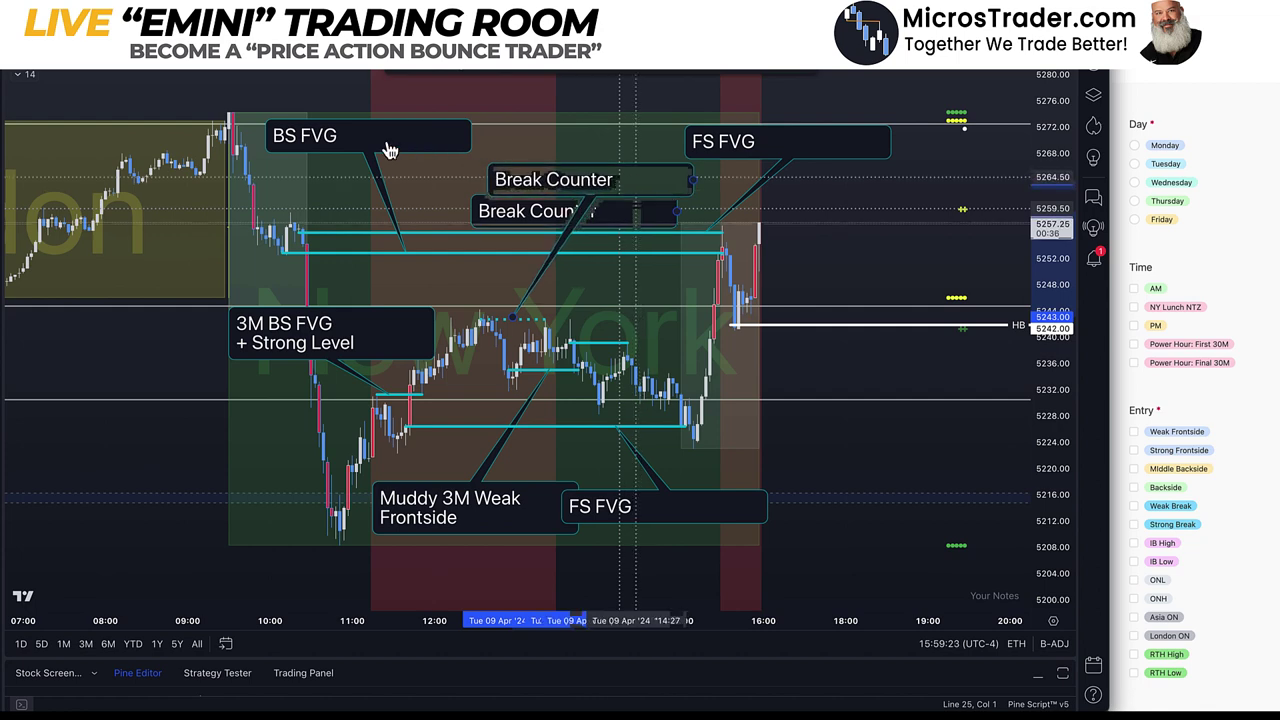
double_click(340, 143)
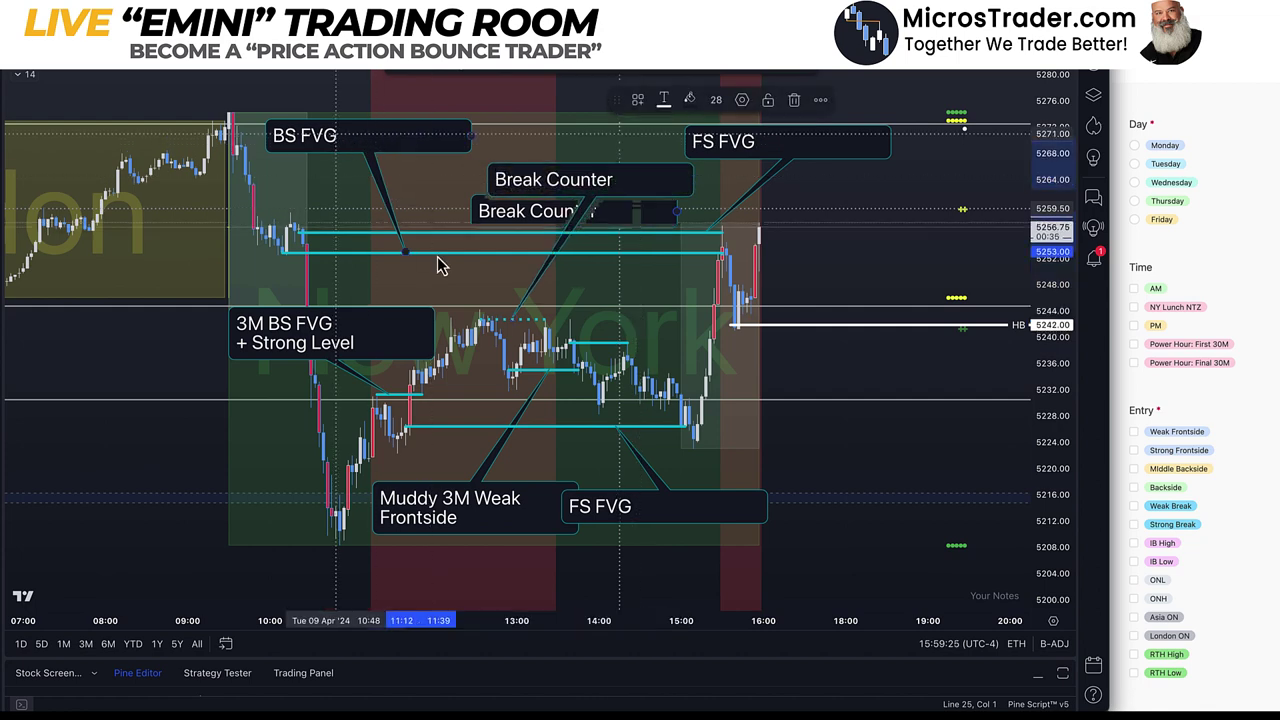
key("Return")
type("Way Counte")
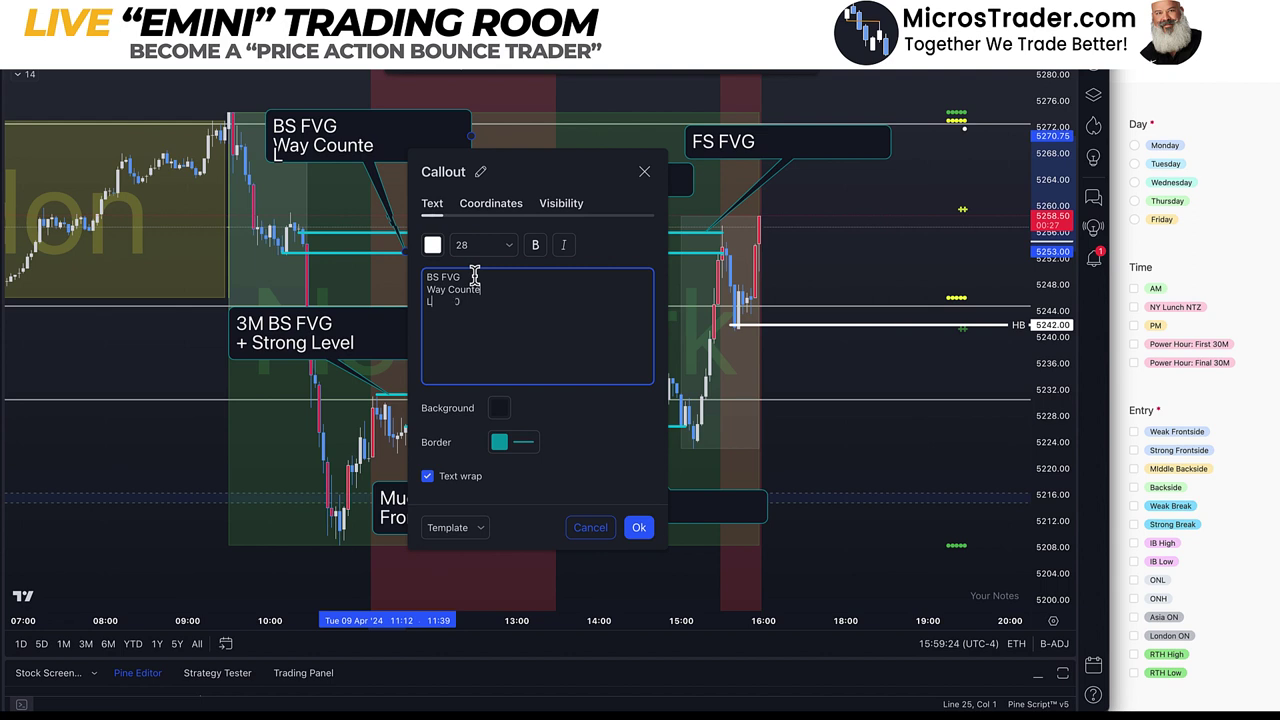
left_click(638, 527)
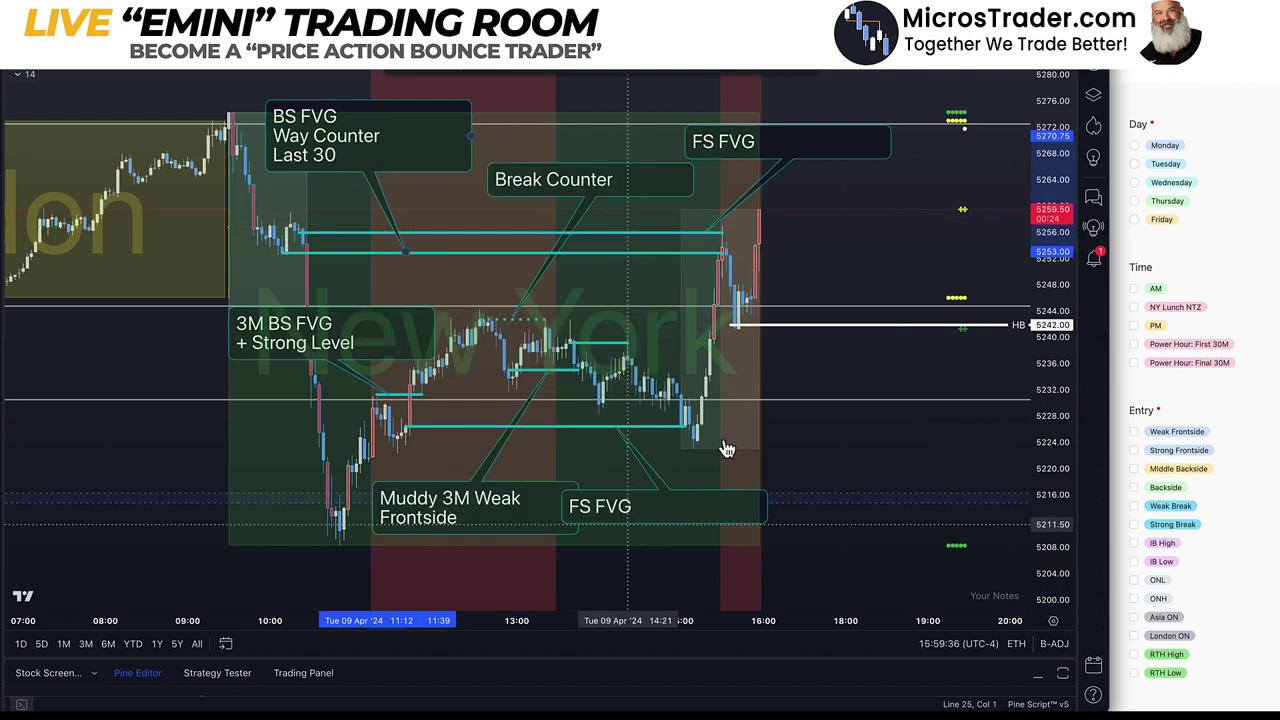
left_click(873, 237)
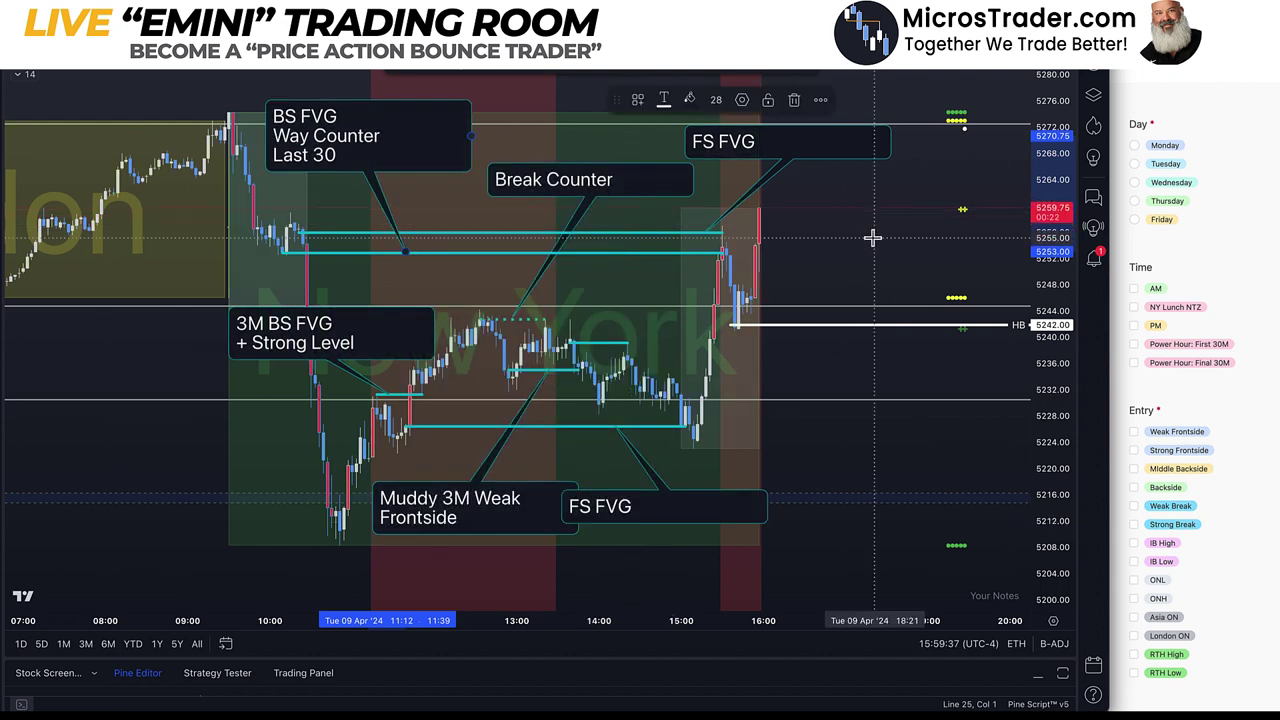
Add a second line reading "Last 30" to the FS FVG callout on the 5256.00 level.
double_click(811, 146)
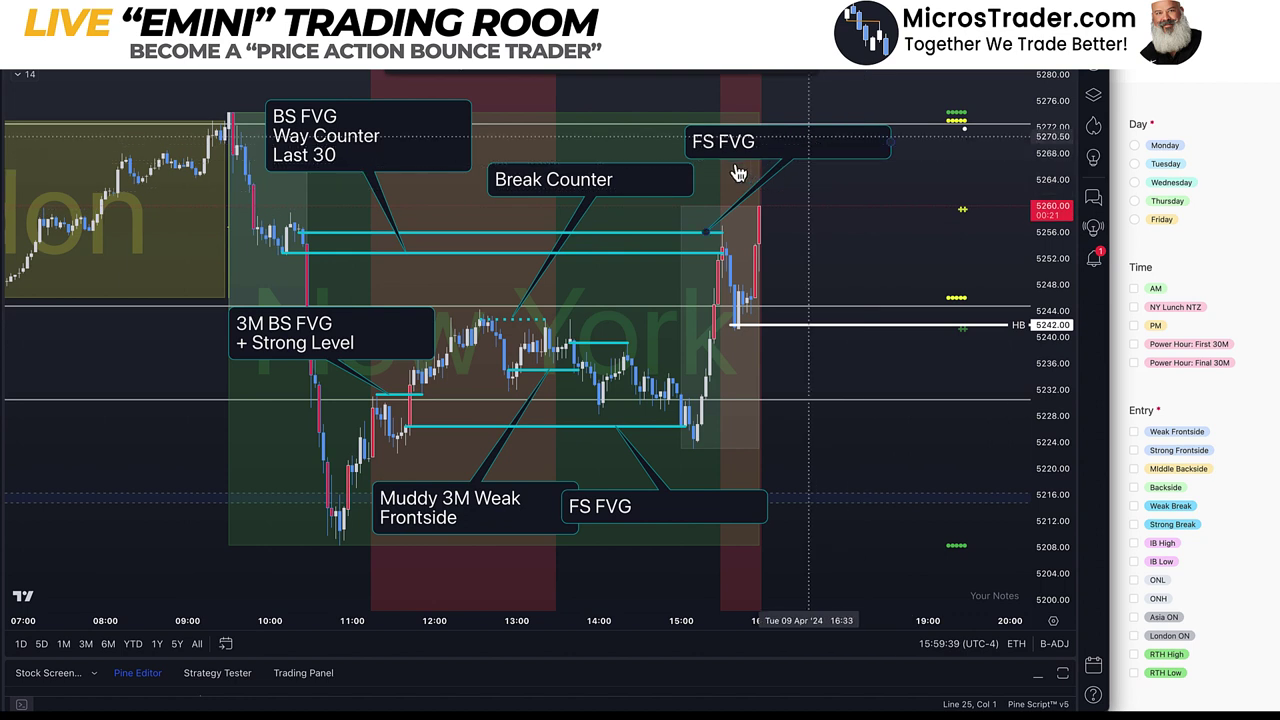
left_click(489, 279)
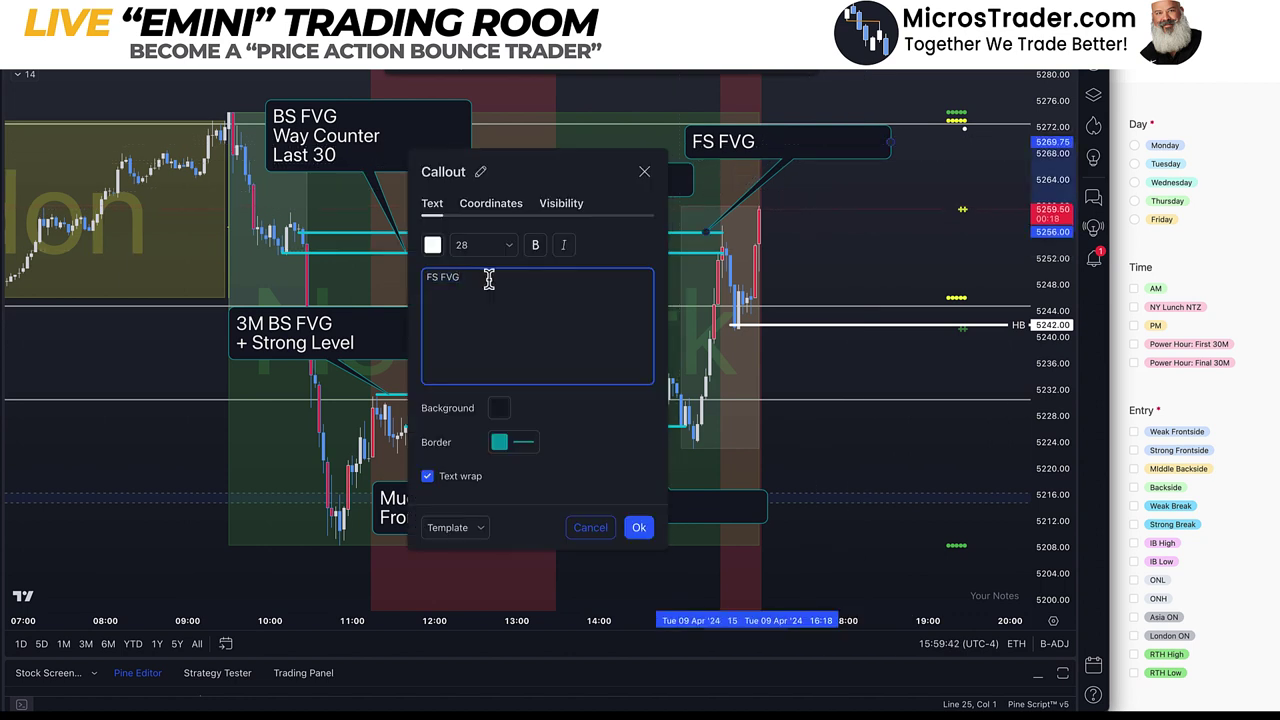
key("Return")
type("Last")
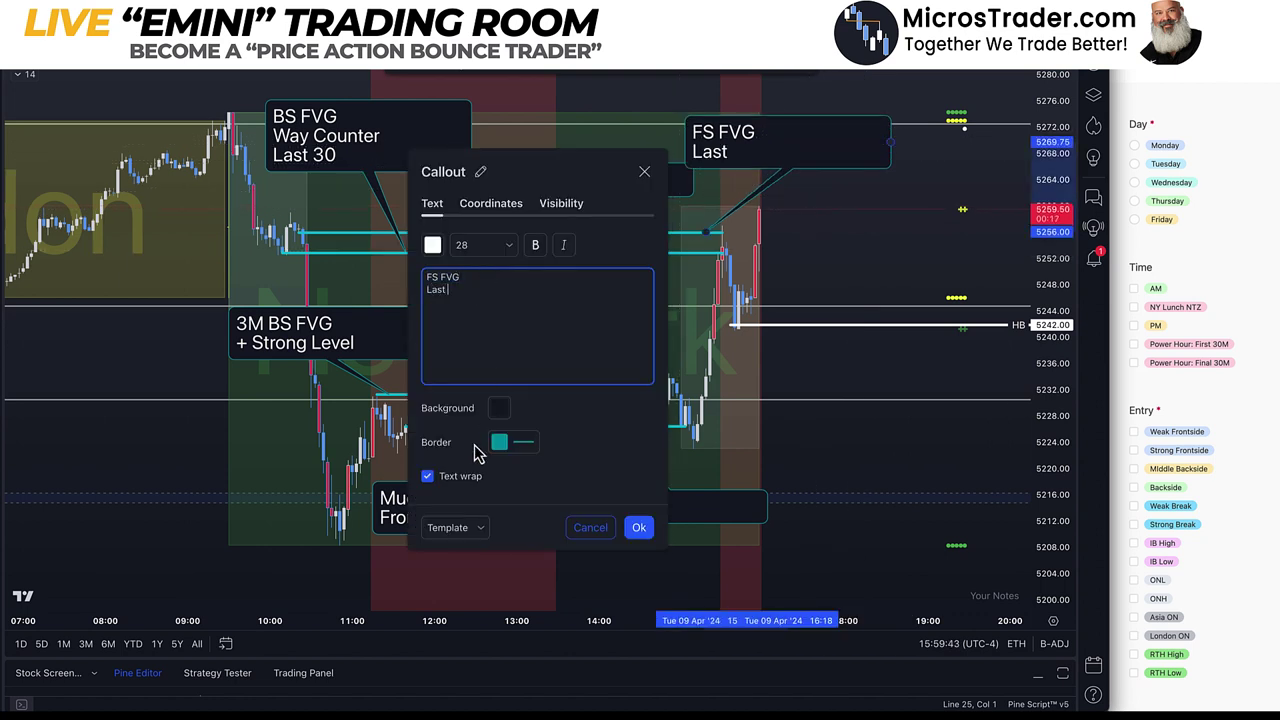
type(" 30")
left_click(645, 536)
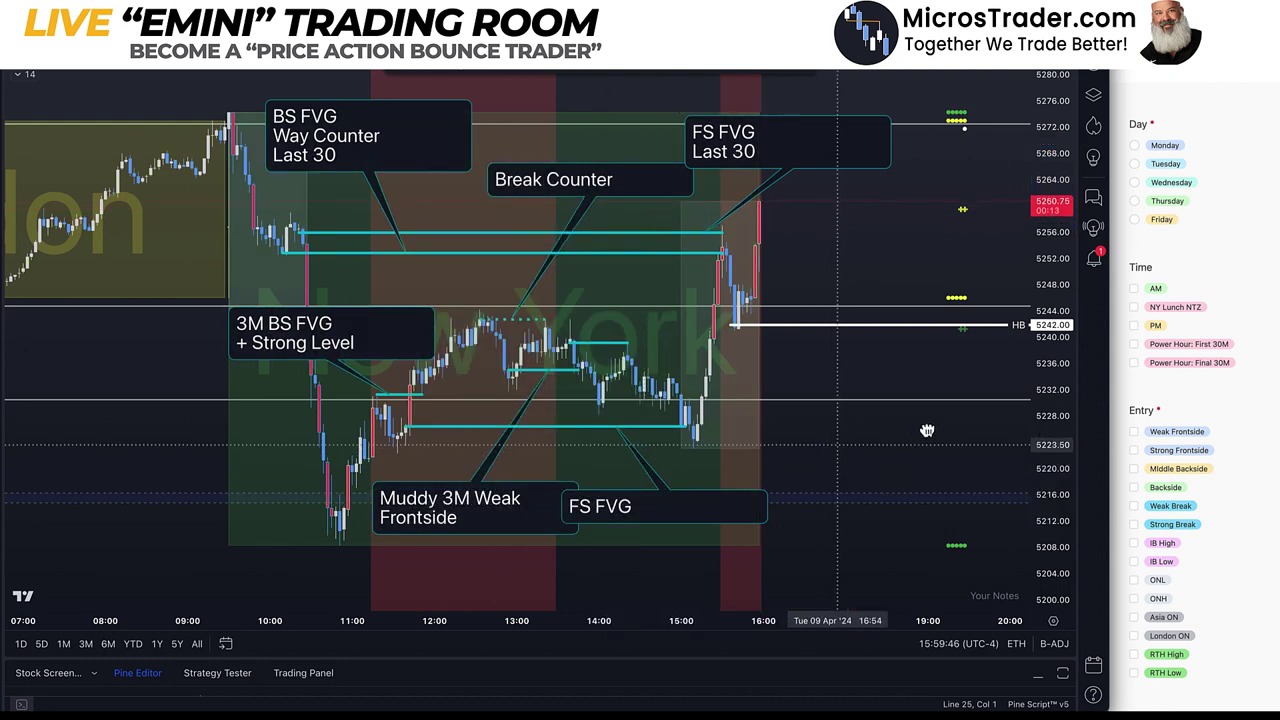
Add a callout reading "FS FVG No Back UP" to the short level line at 5239.25 and place it past the session's end.
left_click_drag(808, 452, 837, 445)
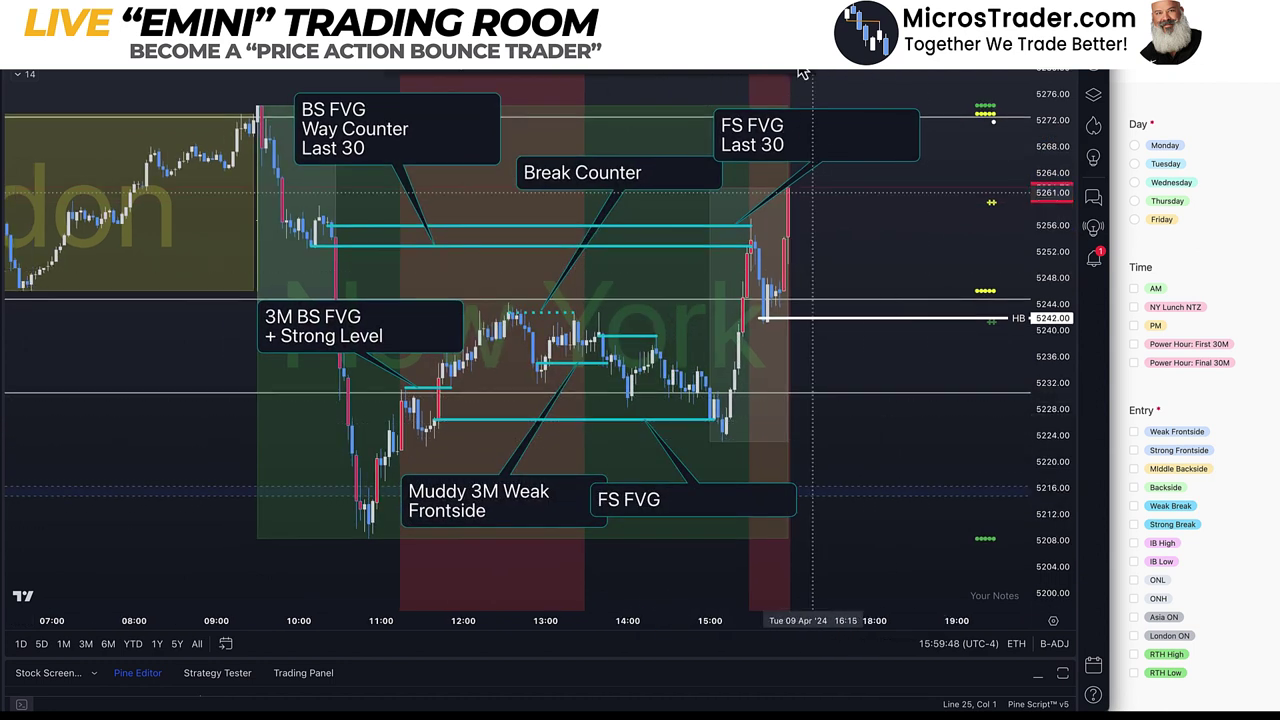
left_click(614, 334)
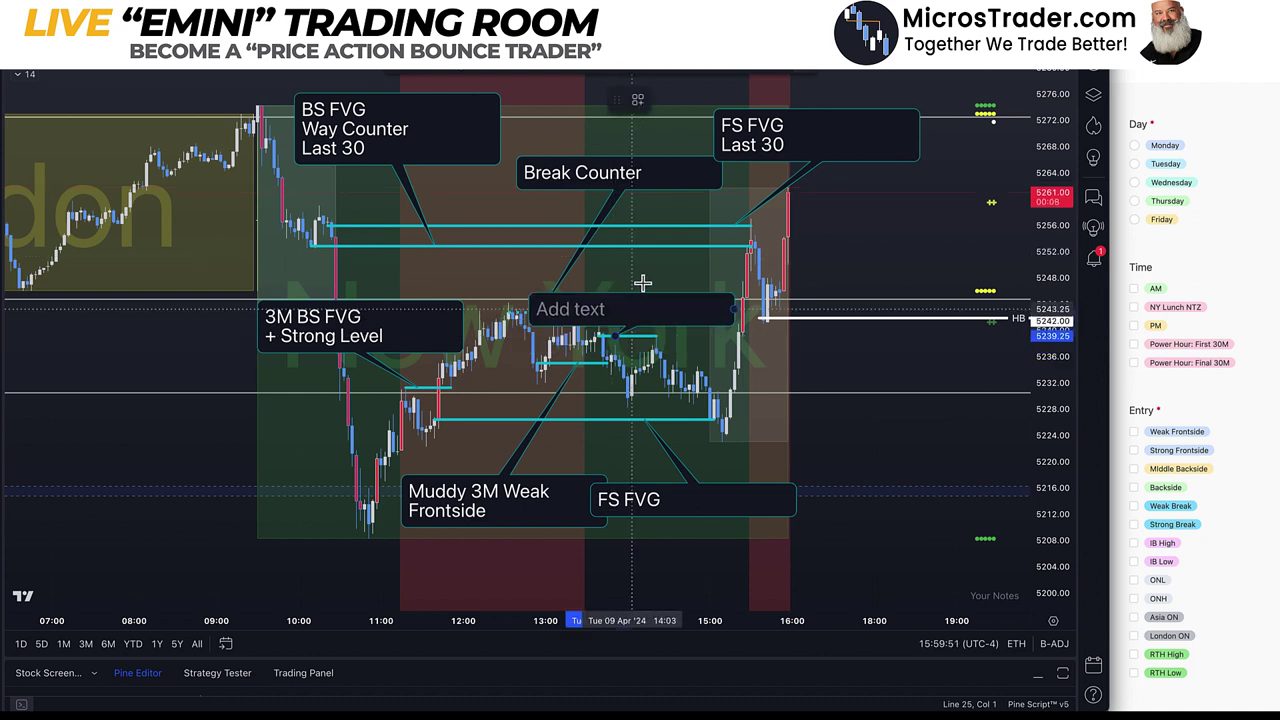
left_click(642, 282)
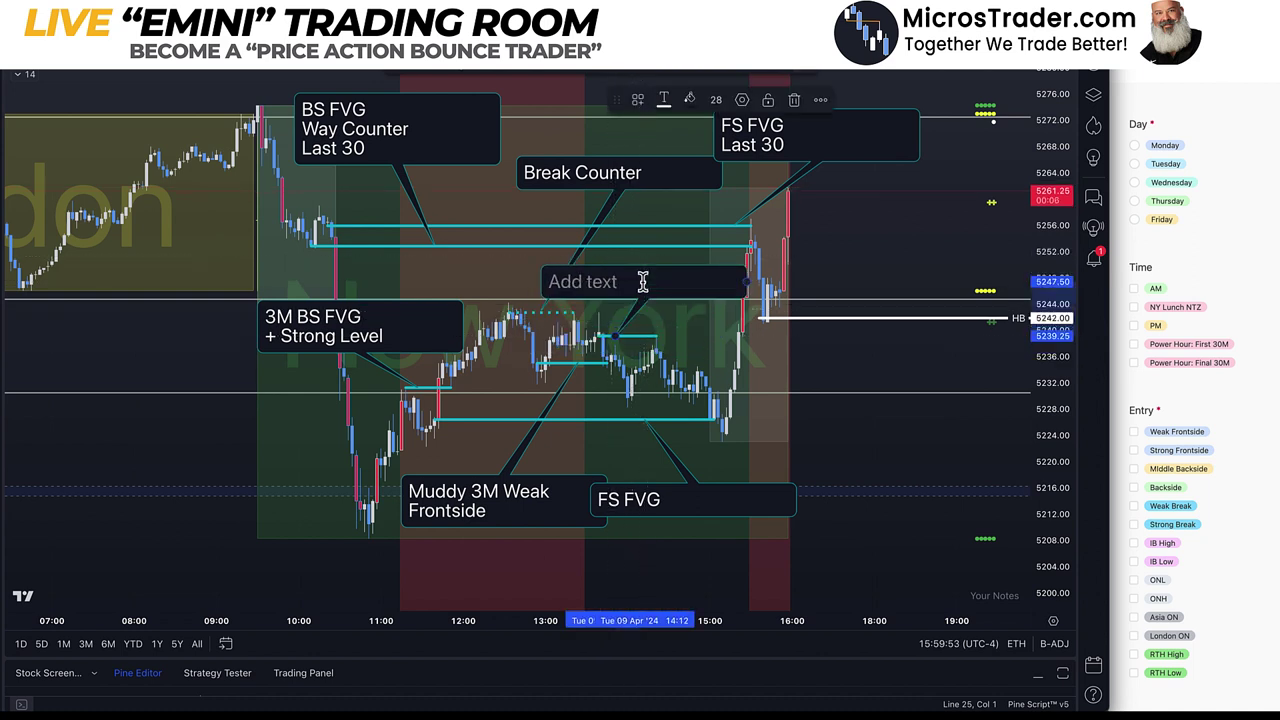
type("FS FVG")
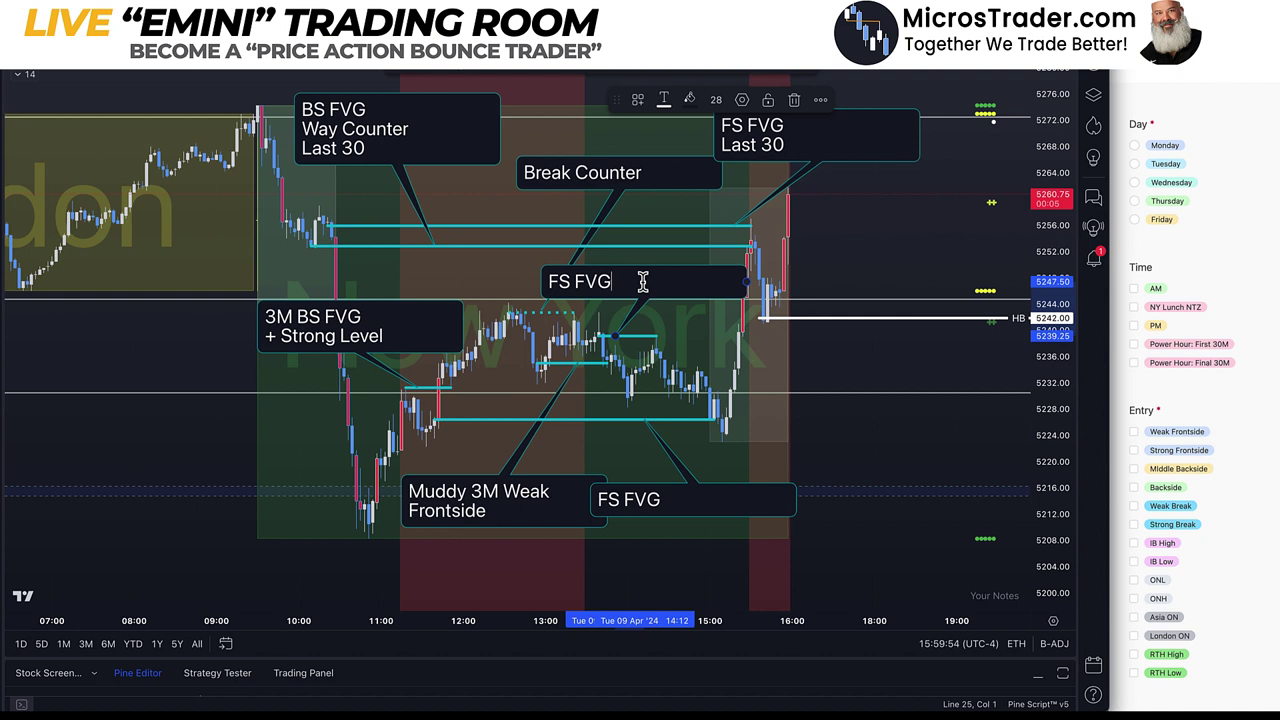
type(" o Back UP")
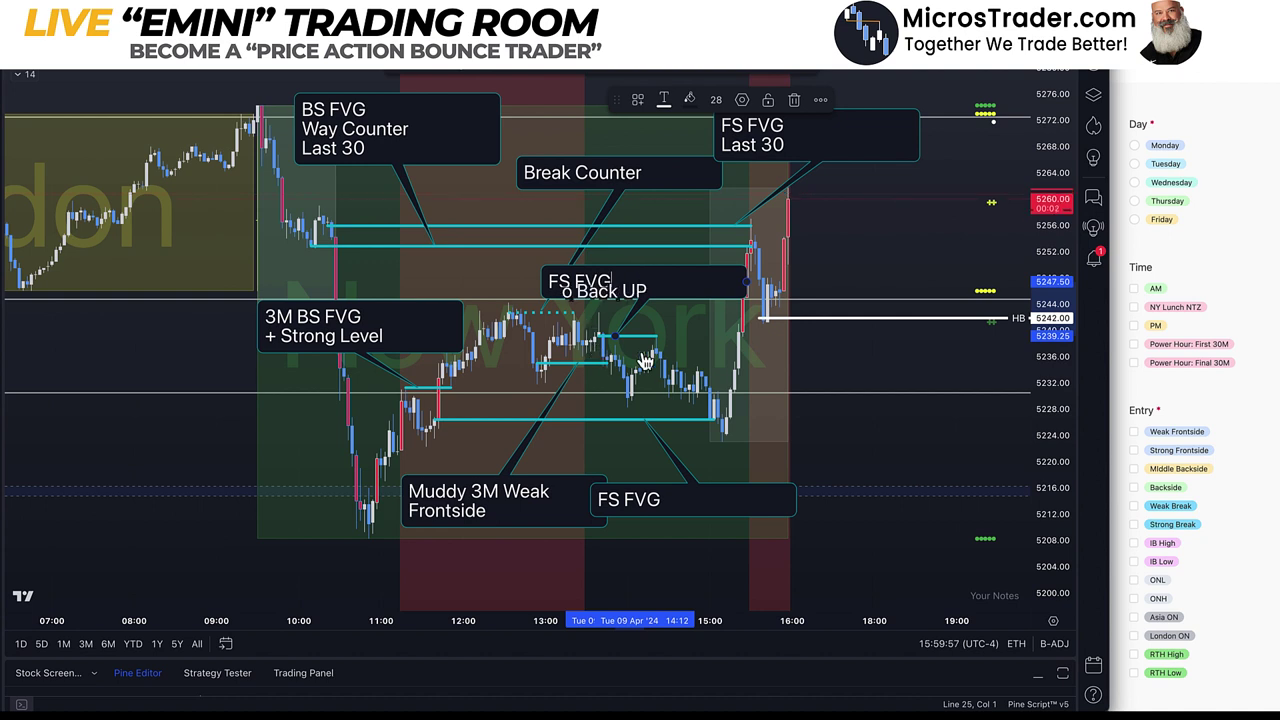
left_click_drag(674, 297, 940, 281)
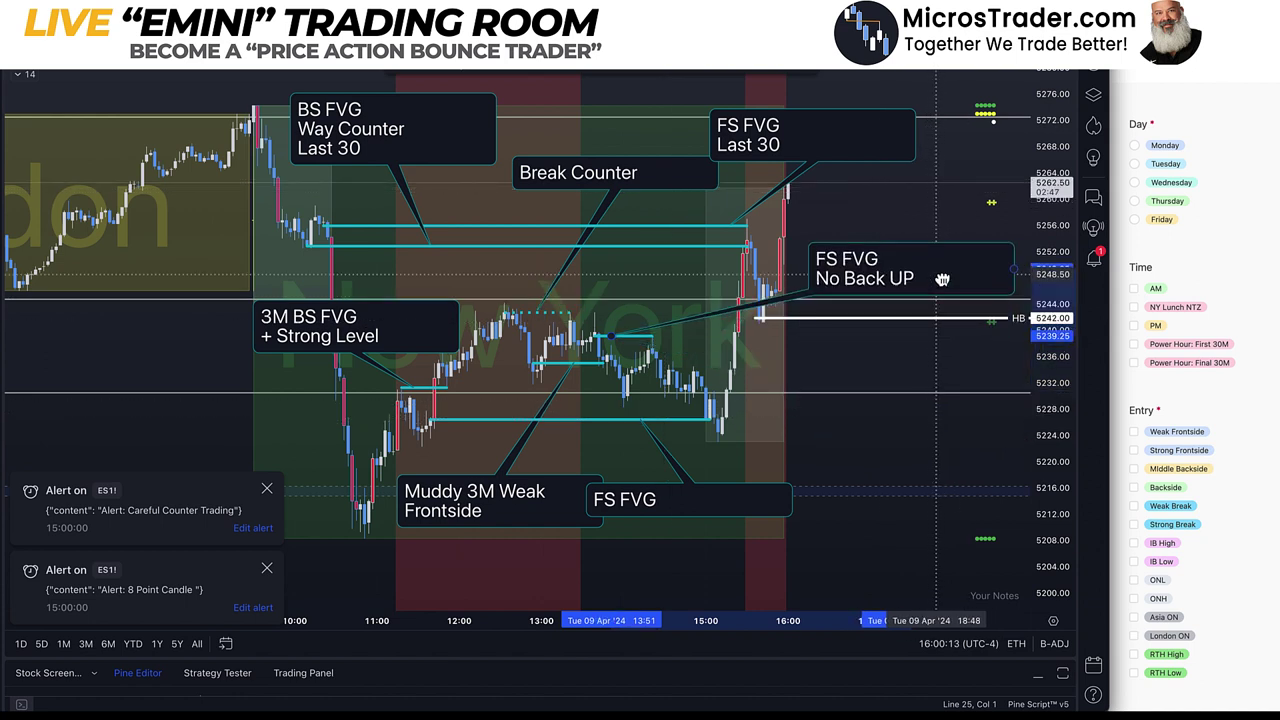
Delete the white HB line at 5242.00 and dismiss the two ES1! alert notifications.
left_click(854, 320)
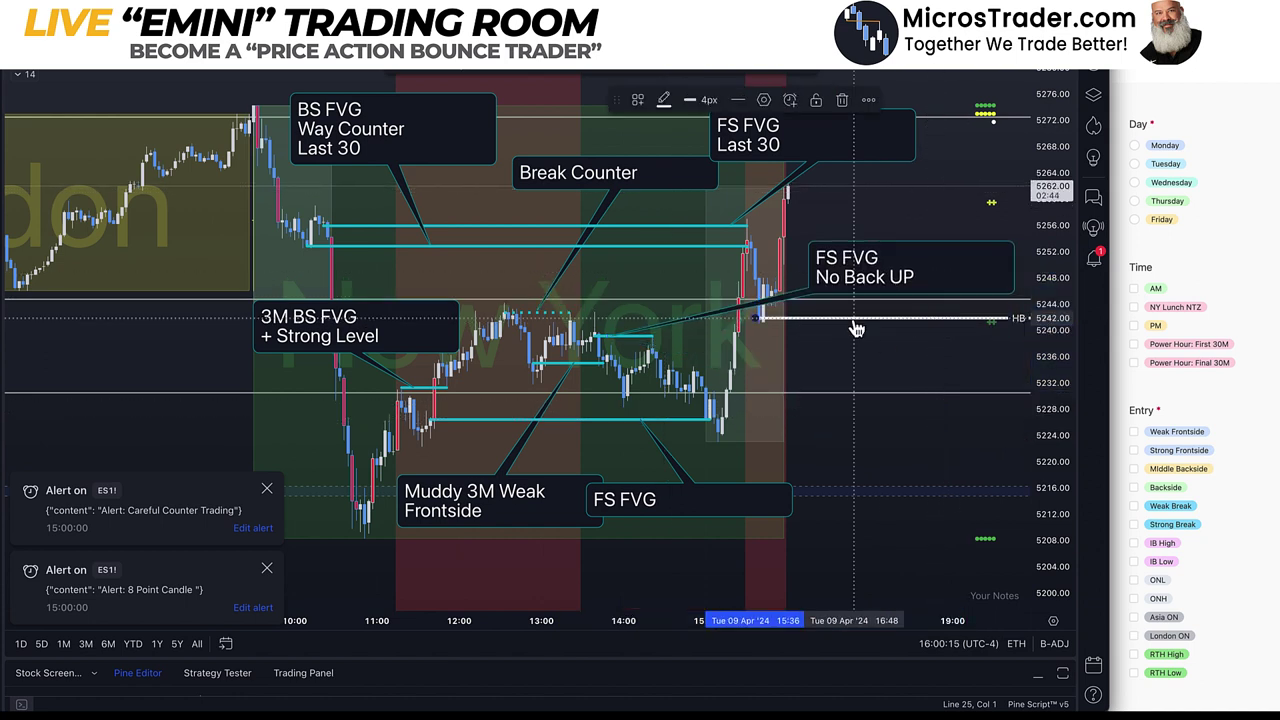
key("Delete")
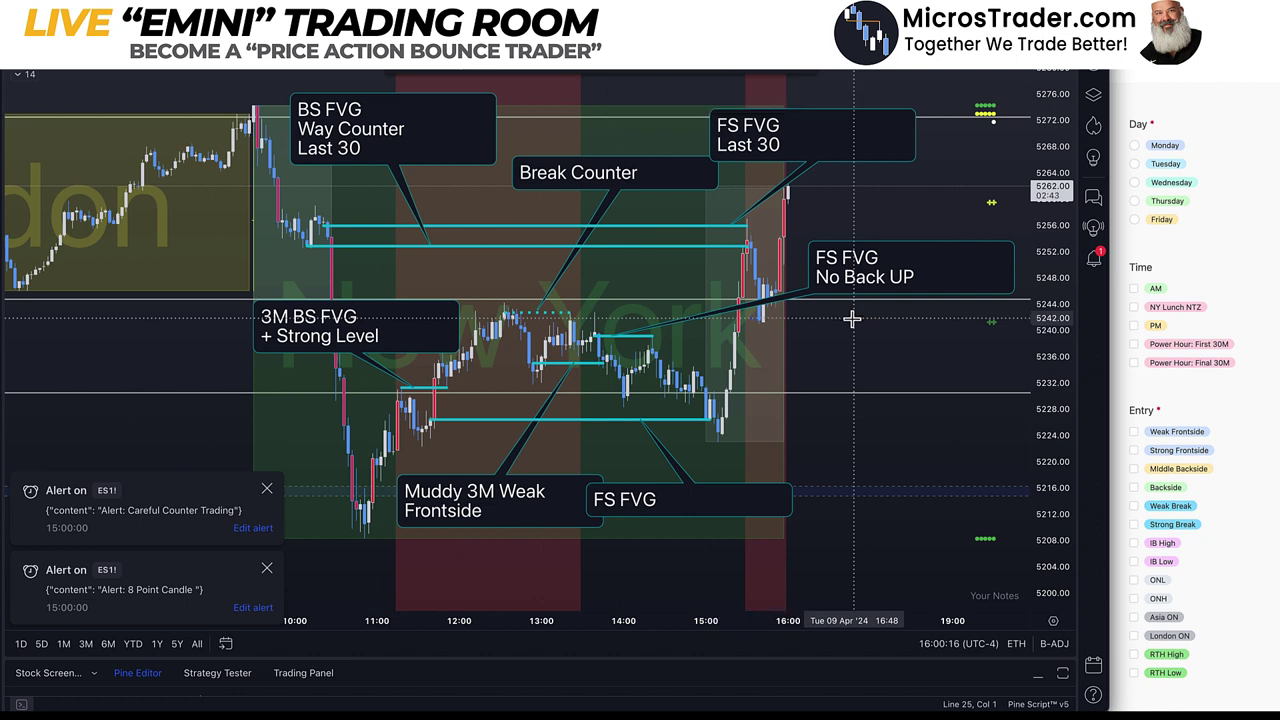
left_click(267, 490)
left_click(267, 568)
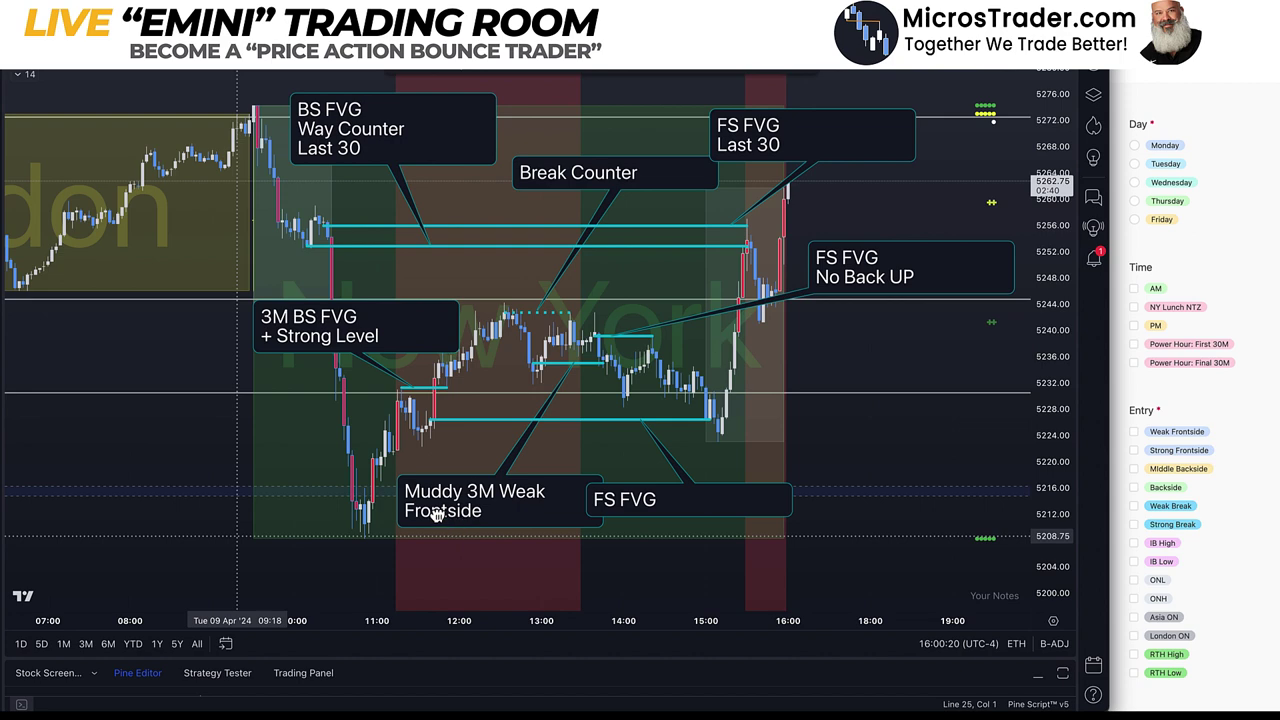
Move the "3M BS FVG + Strong Level" and "Muddy 3M Weak Frontside" callouts clear of the New York candles, before the session's start.
mouse_move(437, 514)
left_mouse_down()
mouse_move(400, 511)
mouse_move(413, 511)
left_mouse_up()
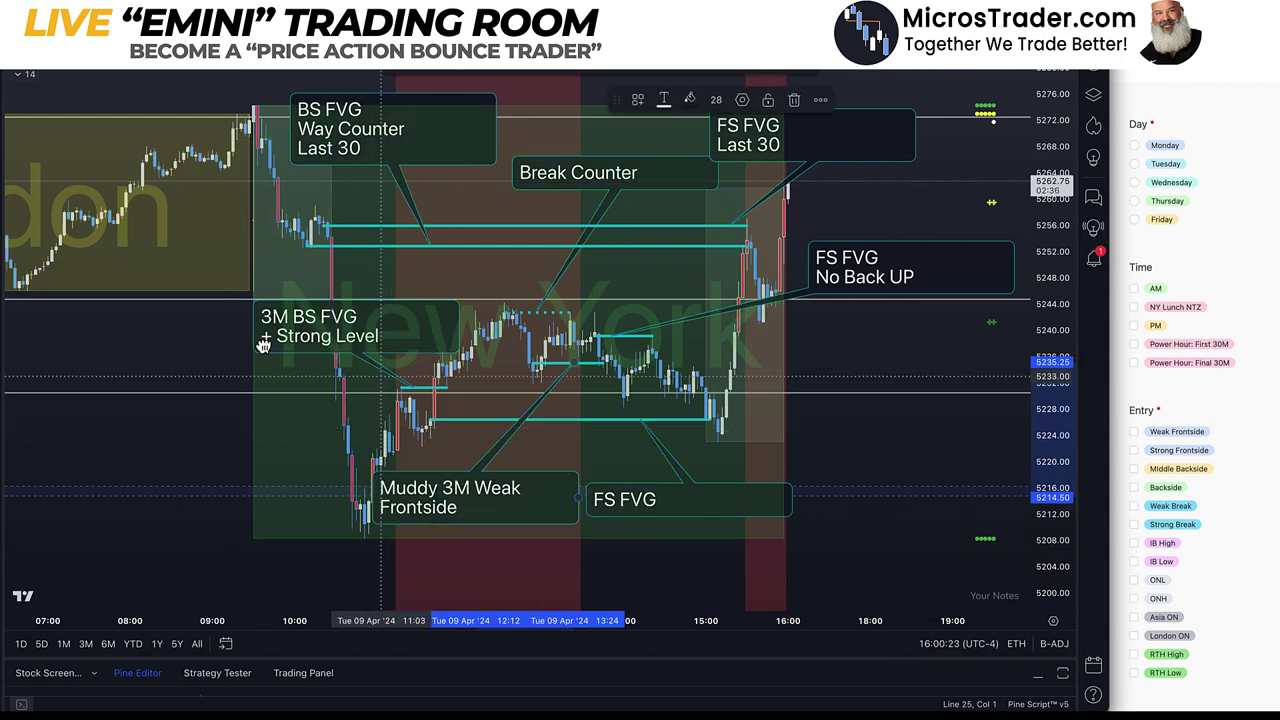
left_click_drag(263, 345, 195, 347)
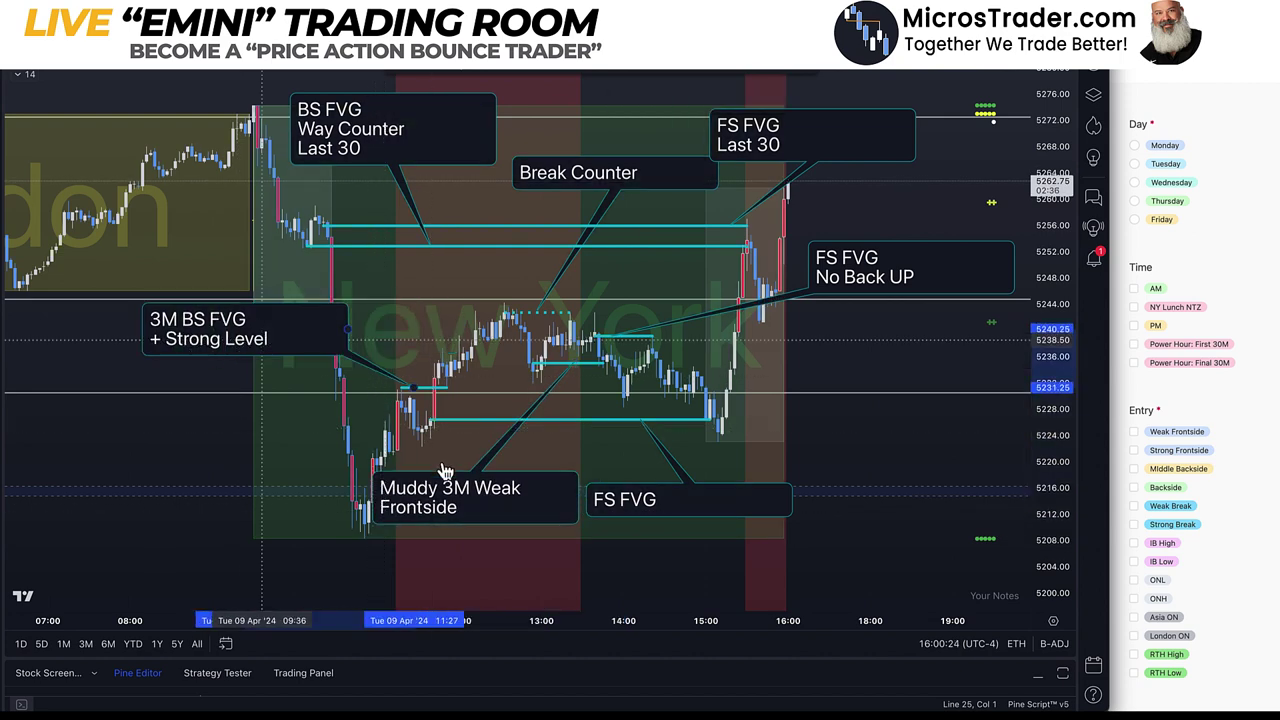
left_click_drag(474, 504, 100, 228)
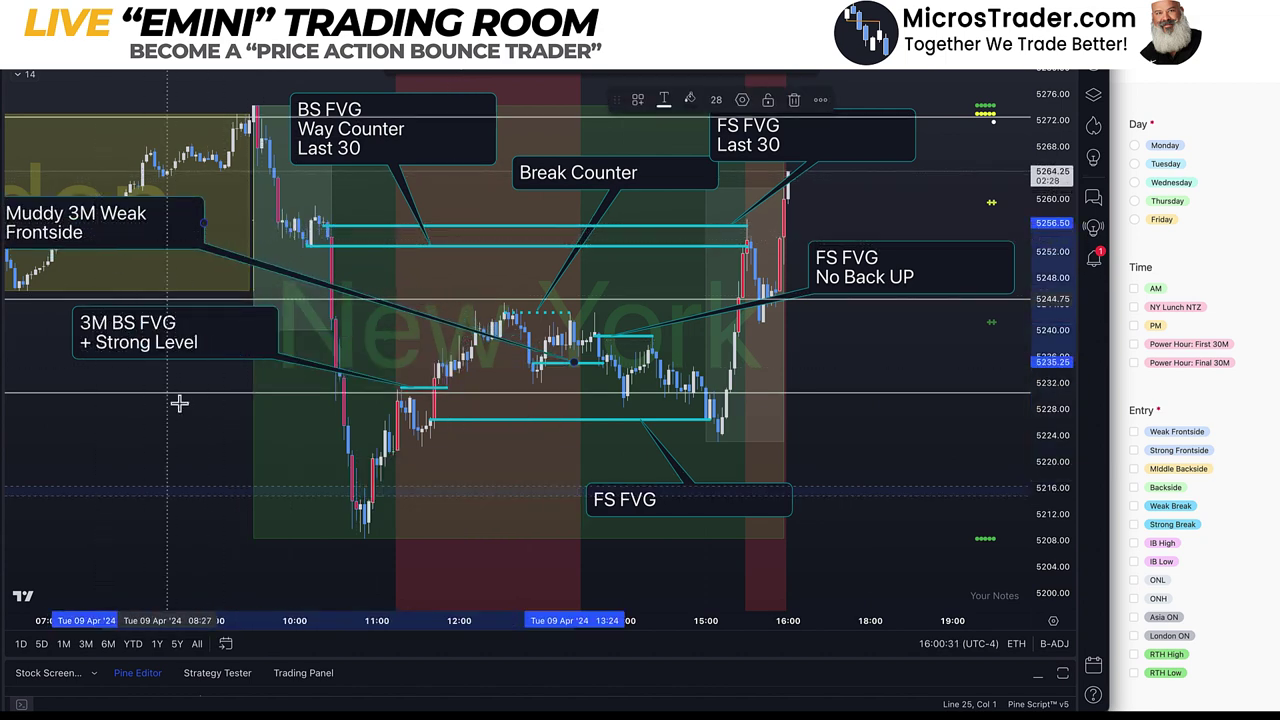
left_click(258, 469)
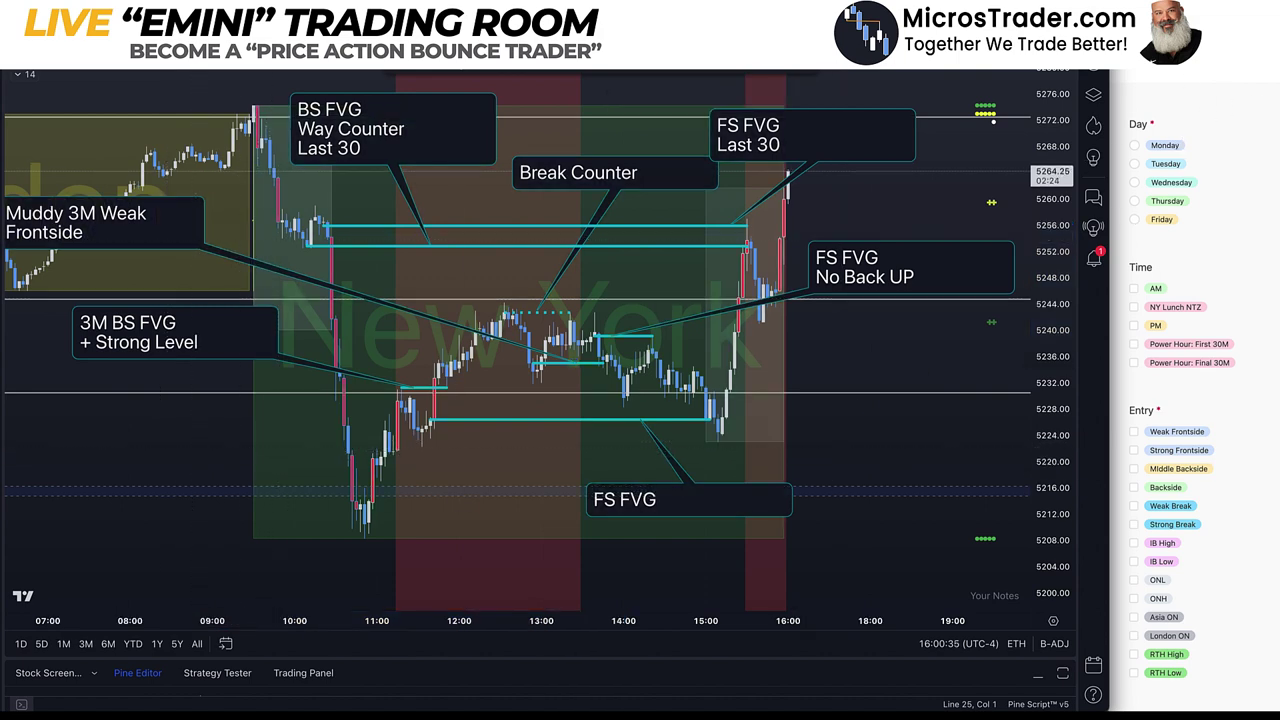
Expand the chart's indicator list and hide the MicrosTrader.com Essentials 2.0 and Micros Trader Micro Sessions indicators.
scroll(857, 355, "left", 5)
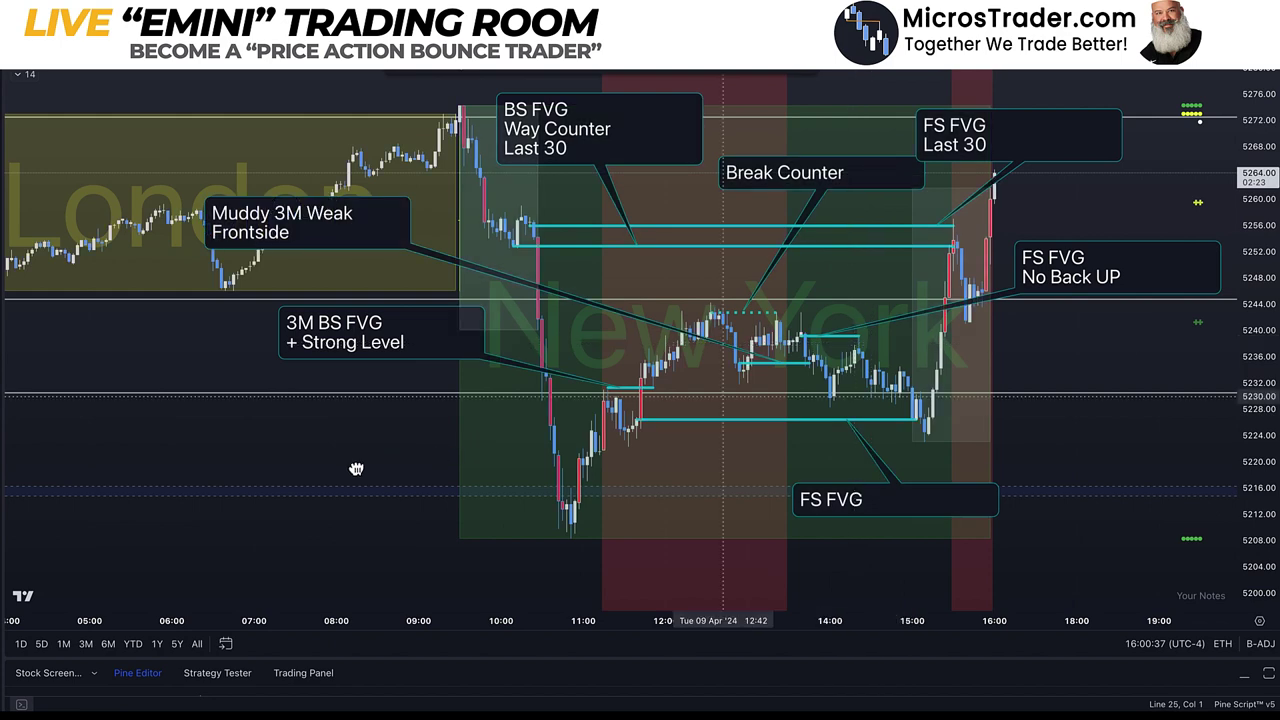
left_click_drag(292, 499, 228, 497)
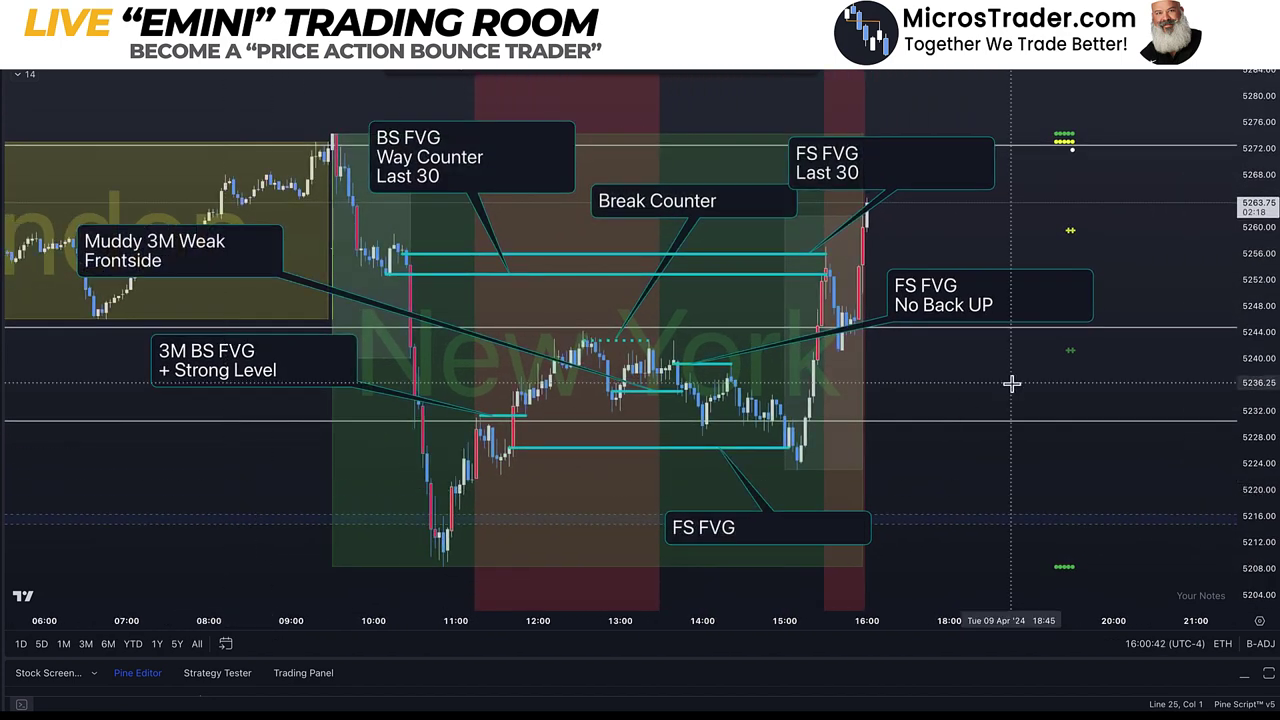
left_click(22, 82)
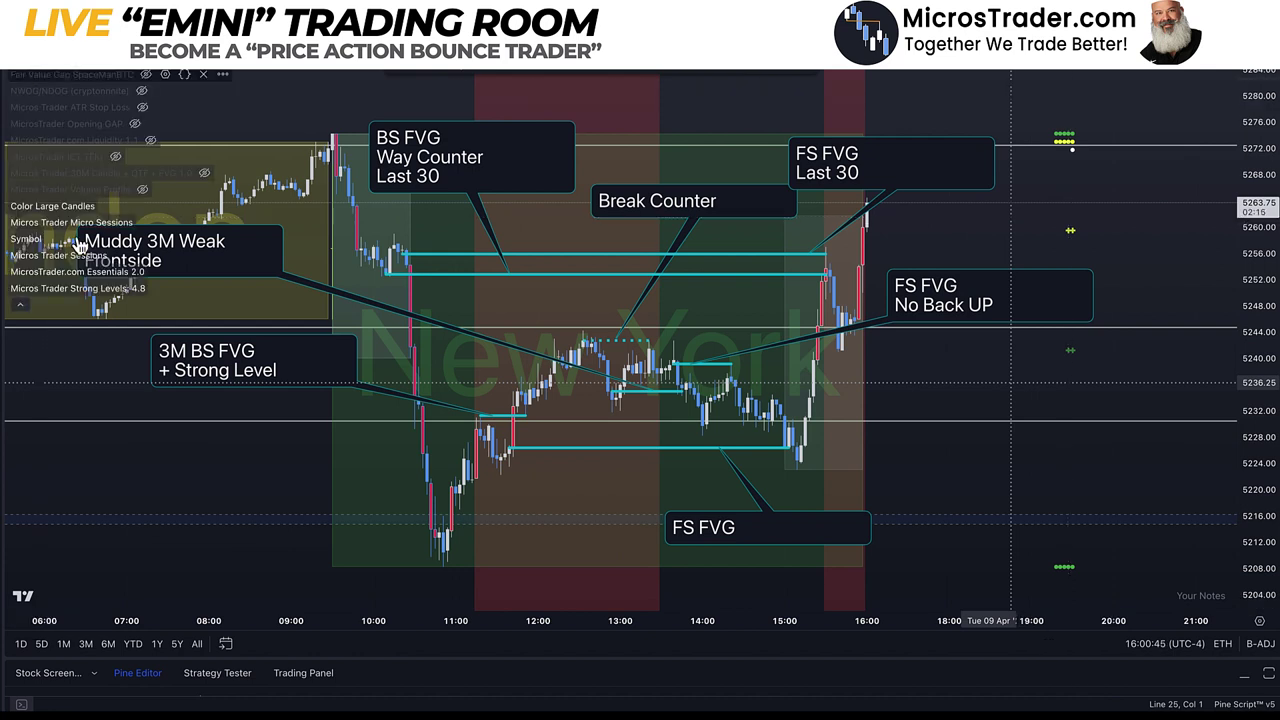
left_click(157, 271)
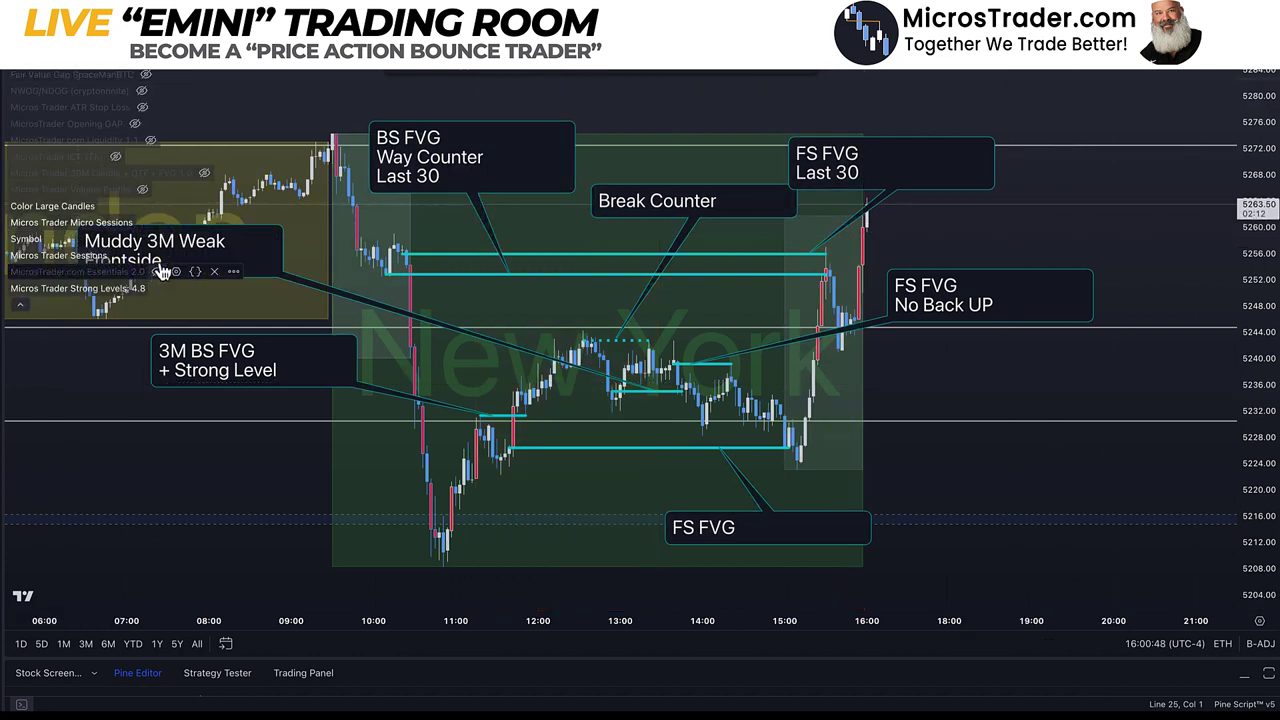
left_click(145, 223)
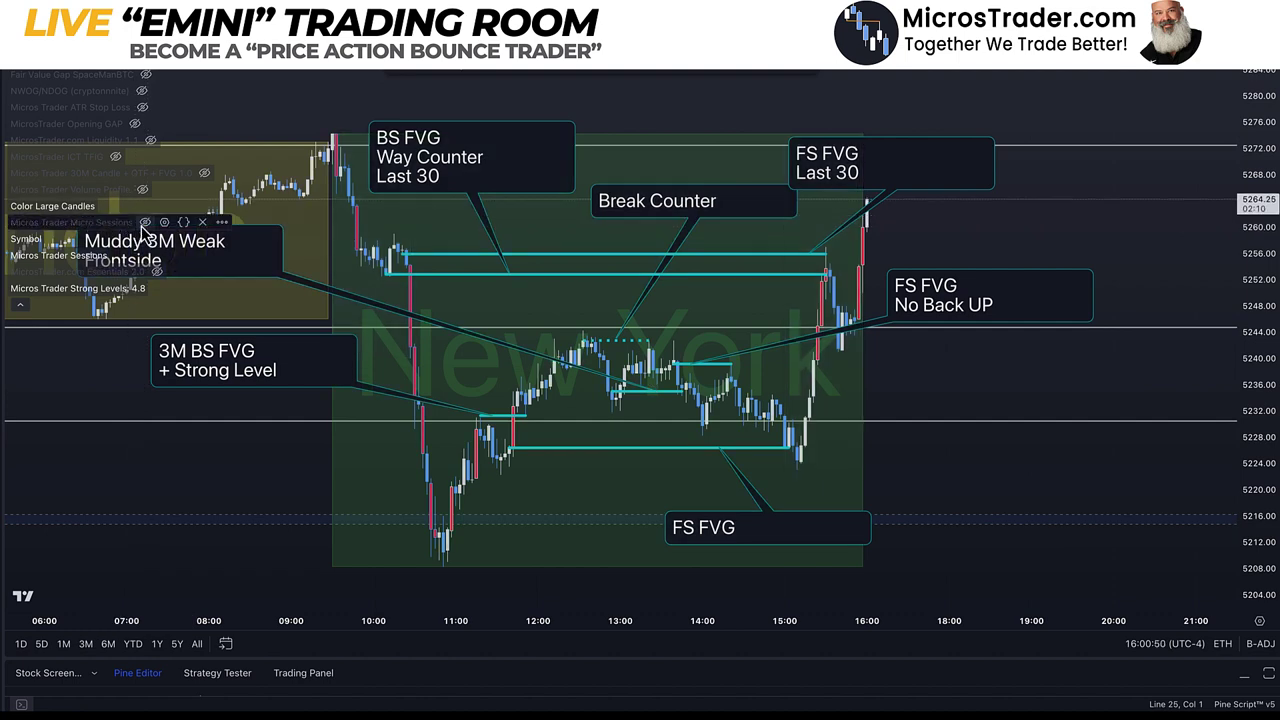
Collapse the indicator list, and re-anchor the "FS FVG" callout at the later end of the lowest level line, shifting its box earlier.
left_click(20, 305)
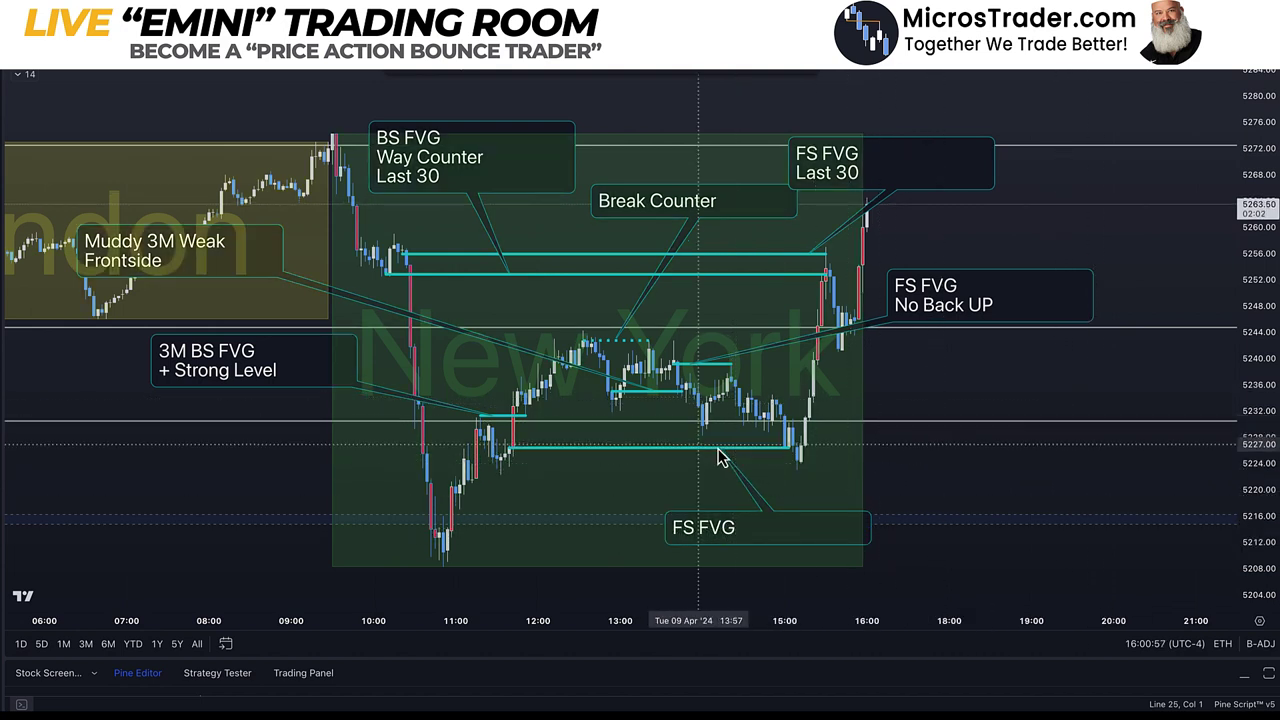
left_click_drag(719, 448, 781, 447)
left_click_drag(748, 535, 617, 534)
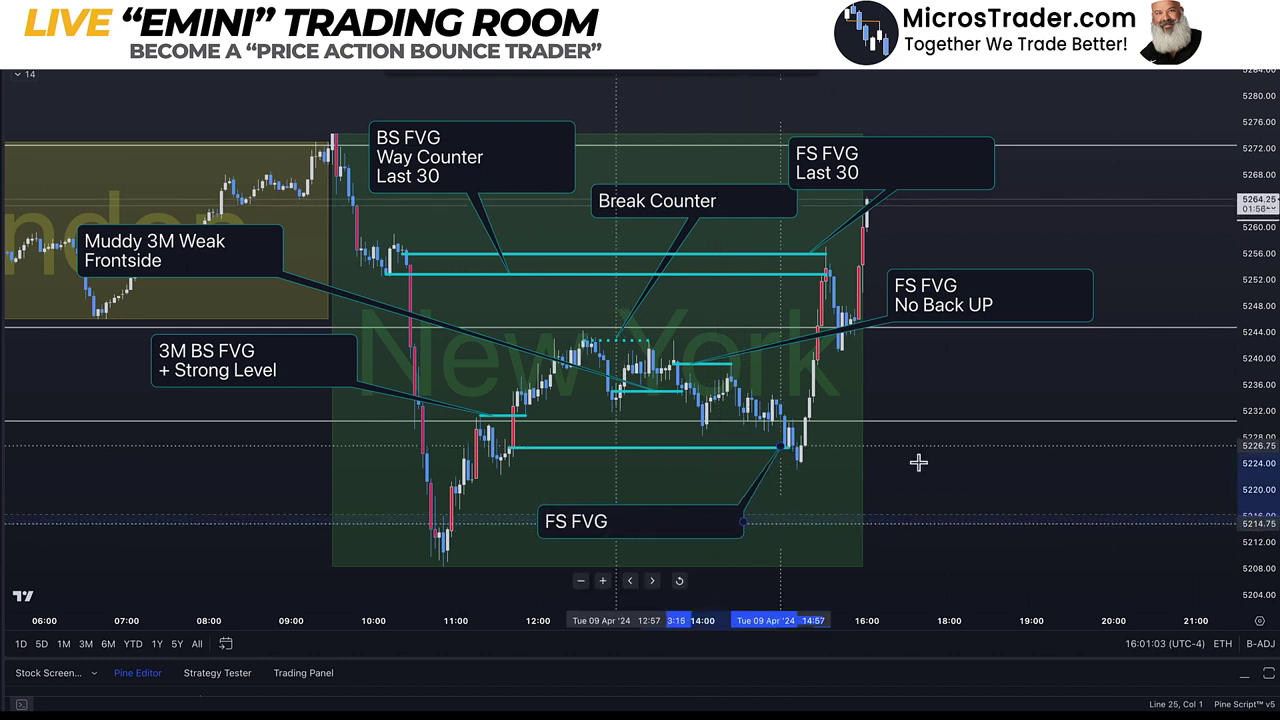
left_click(1010, 460)
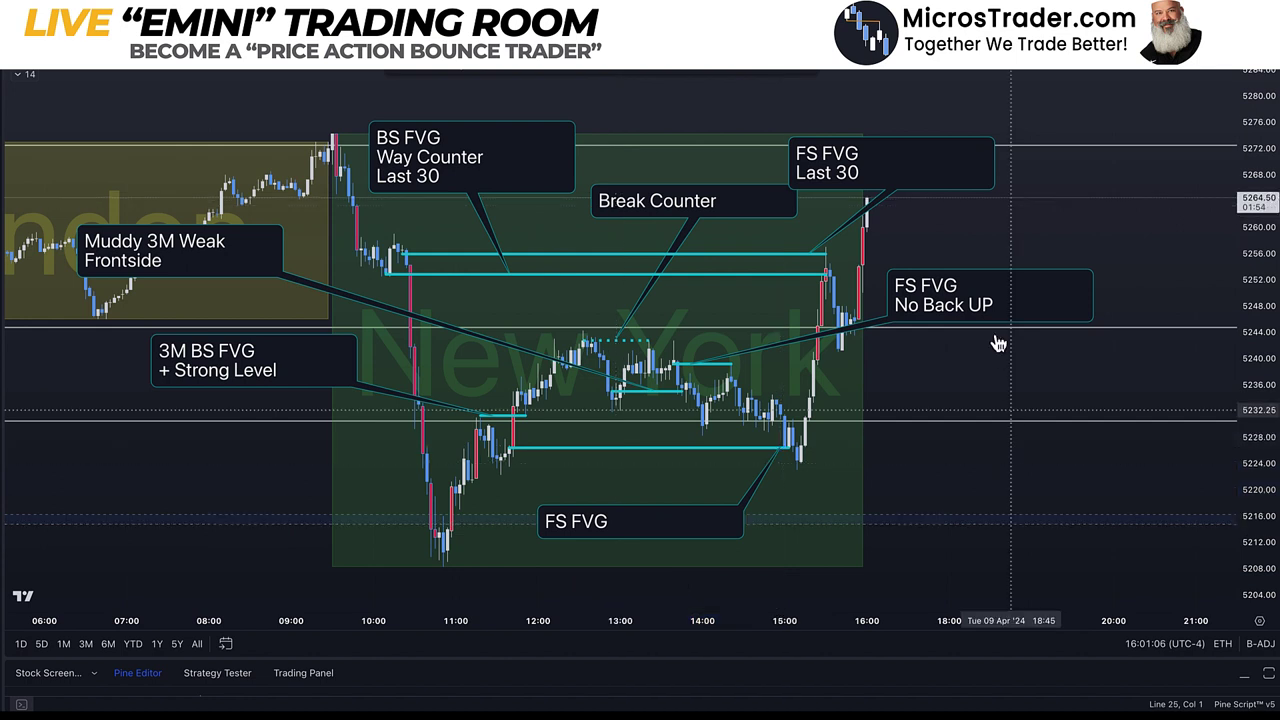
Narrow the "FS FVG No Back UP" callout to fit two lines of text and place it just above its short level line.
mouse_move(1030, 318)
left_mouse_down()
mouse_move(815, 316)
mouse_move(840, 316)
left_mouse_up()
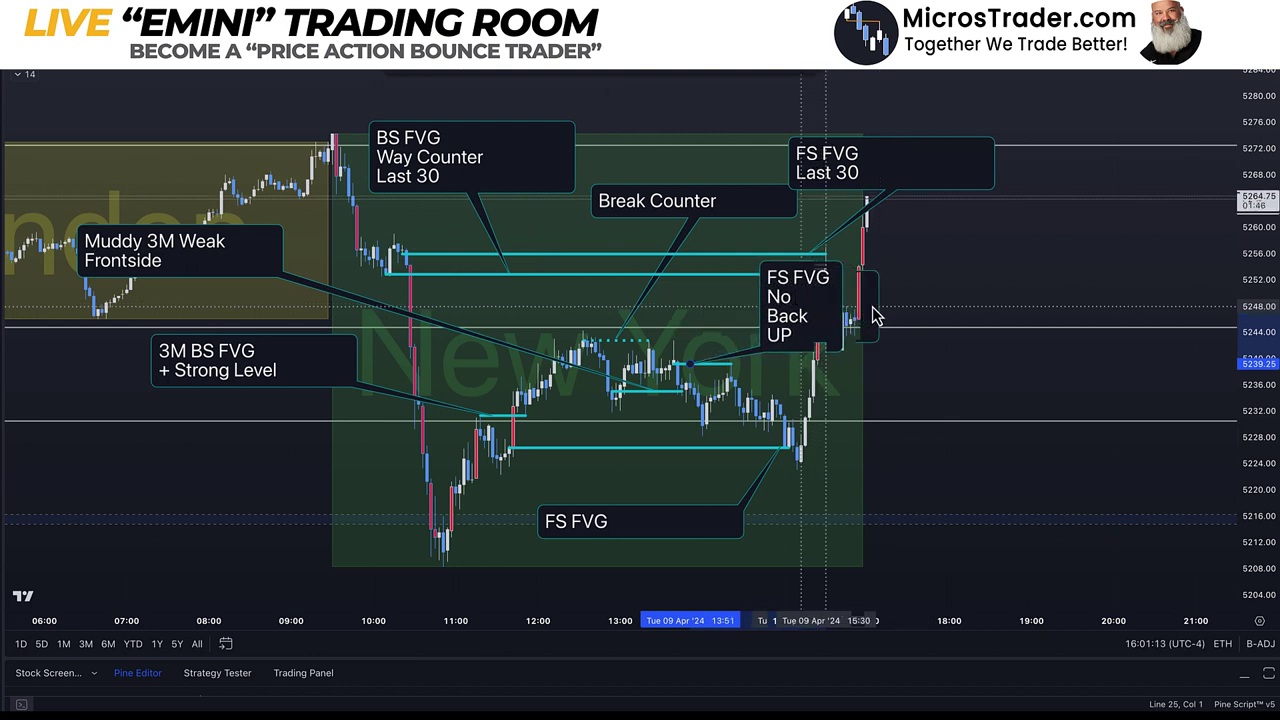
left_click_drag(872, 316, 883, 316)
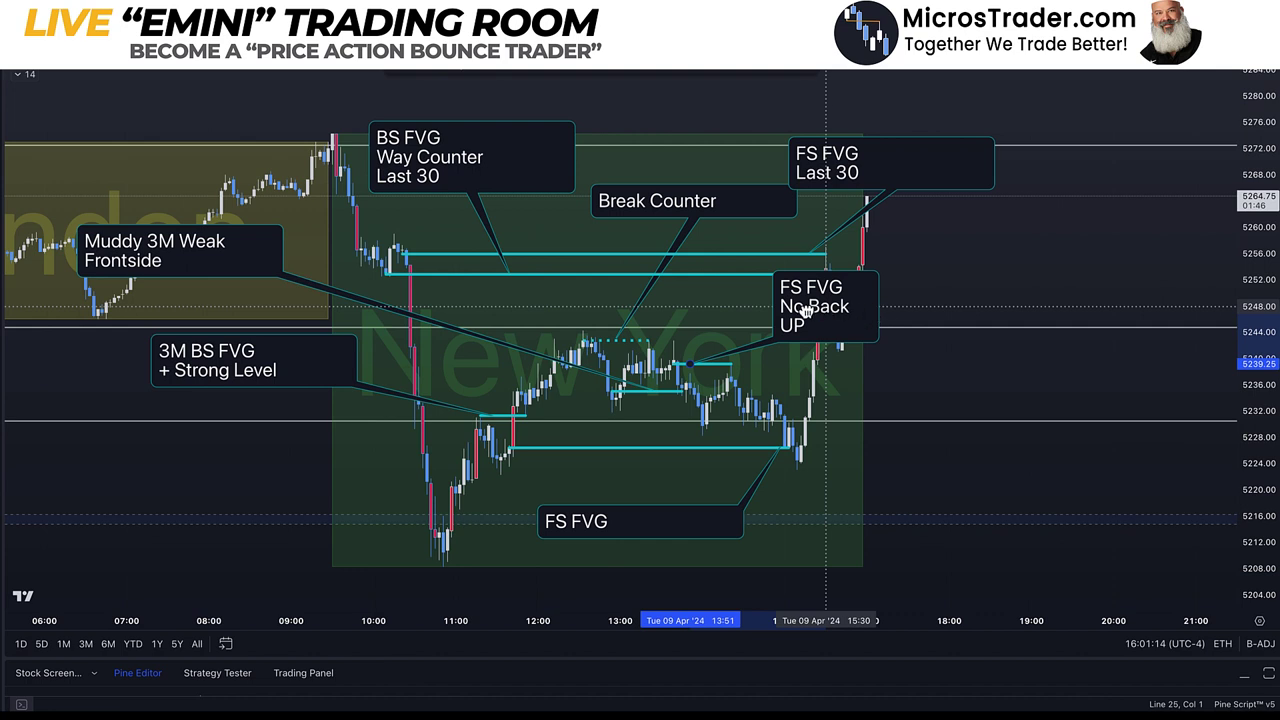
left_click_drag(806, 311, 766, 315)
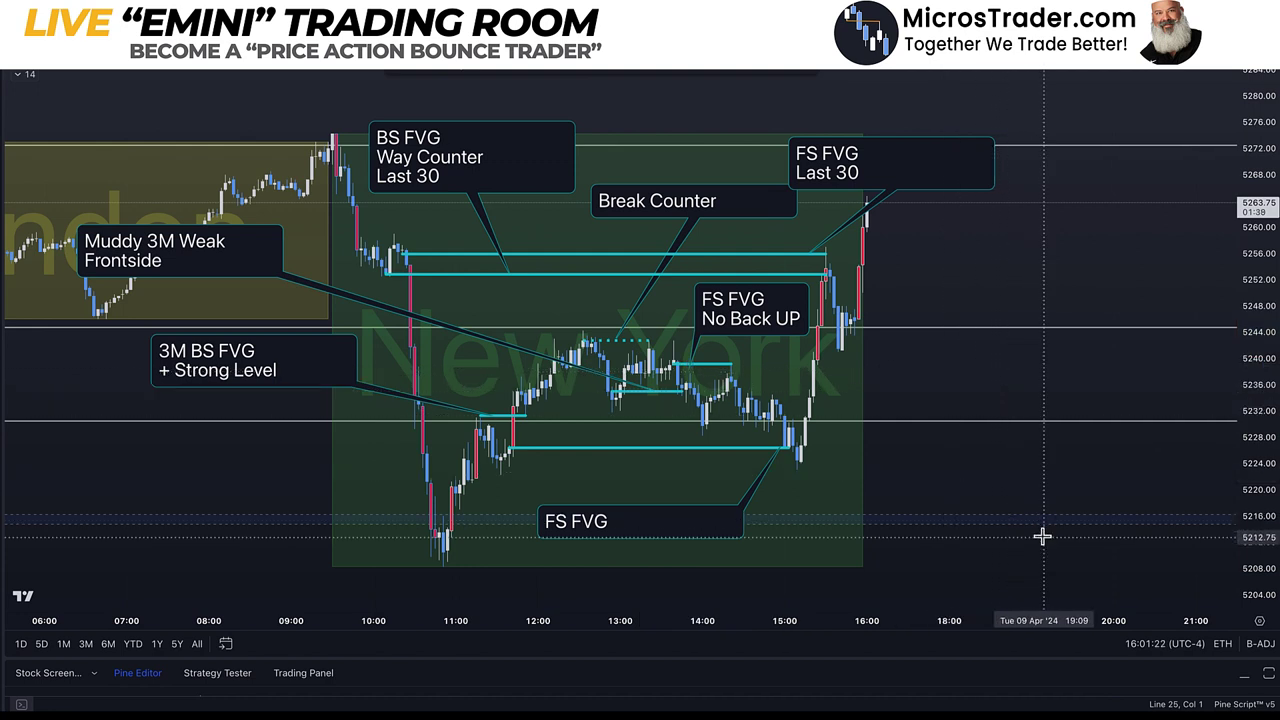
Correct the second line of the "FS FVG No Back UP" callout to read "No Back Up".
double_click(793, 308)
left_click(623, 291)
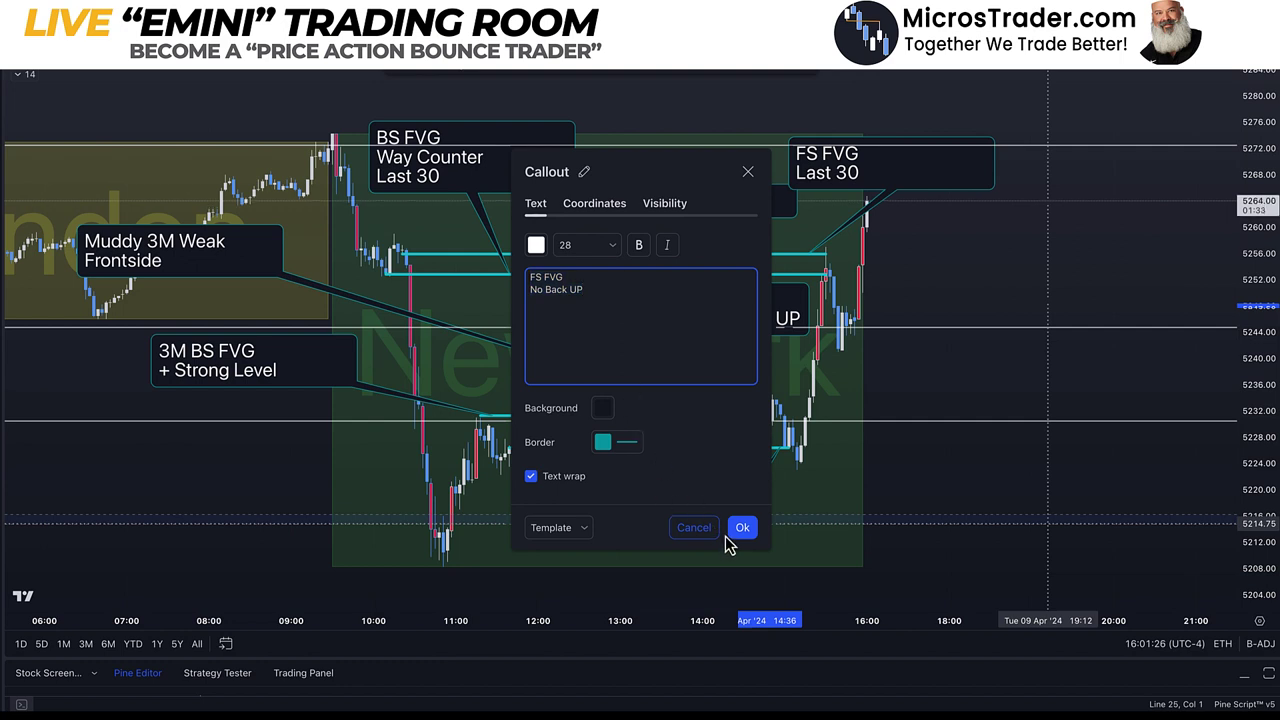
key("BackSpace")
type("p")
left_click(742, 530)
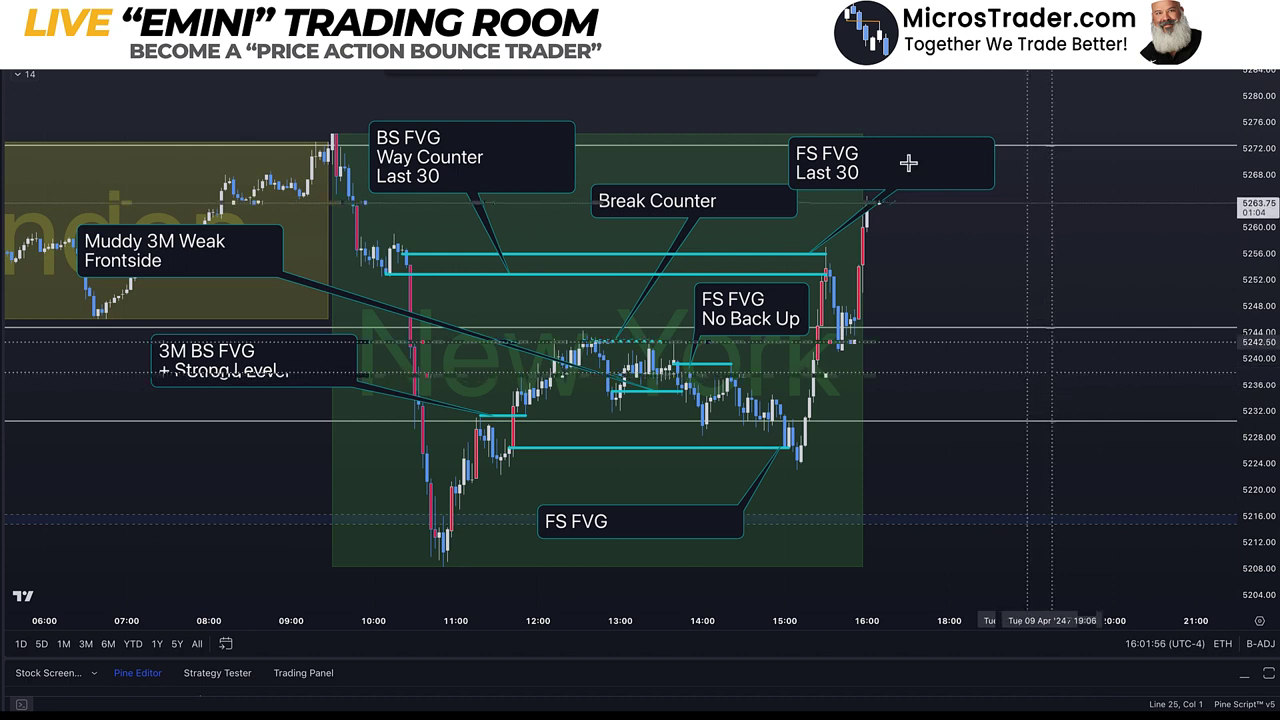
Add a text note past the New York session's end reading "Tues", "April 9", a blank line and "7:7".
left_click(968, 262)
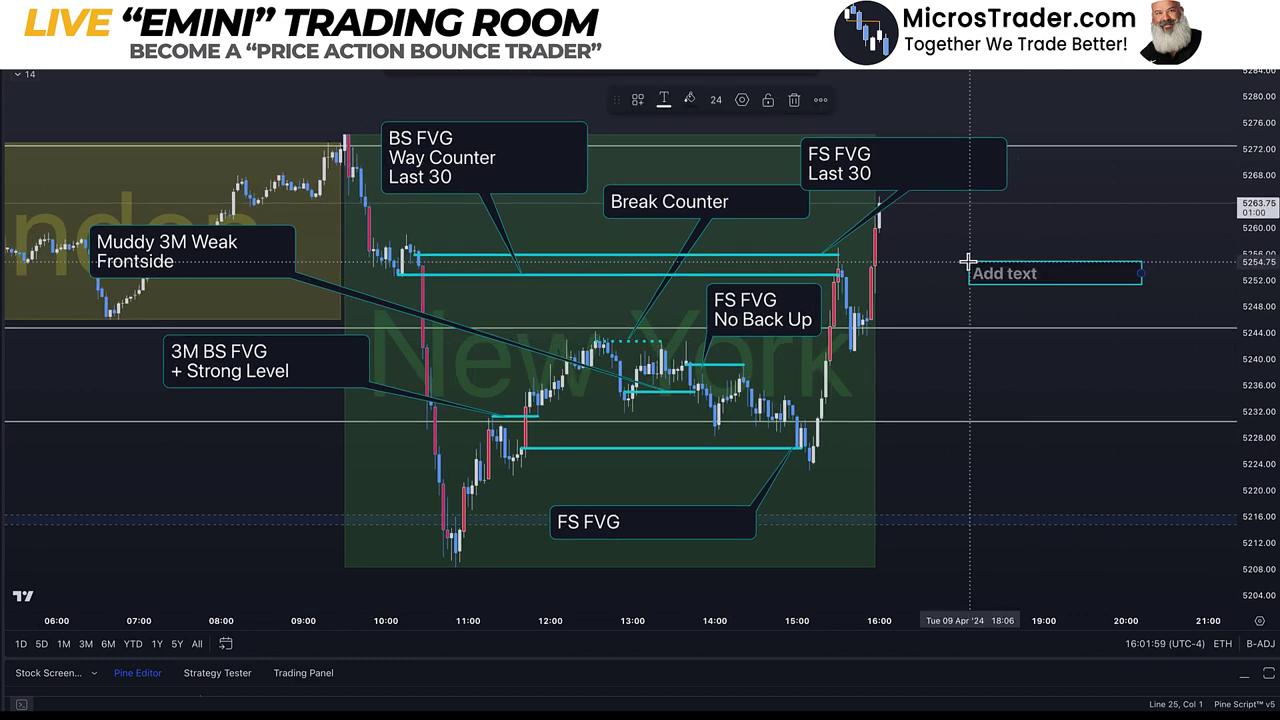
type("Tues")
key("Return")
type("AP")
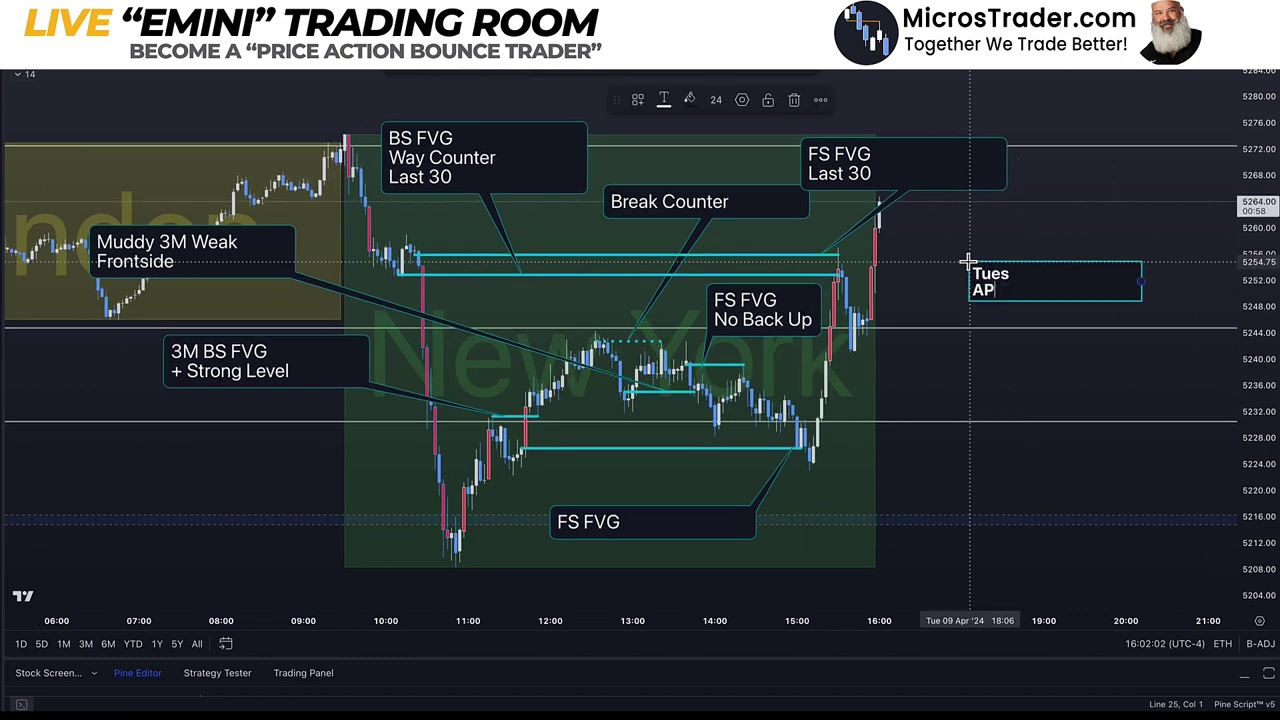
type("ril 9")
key("Return")
key("Return")
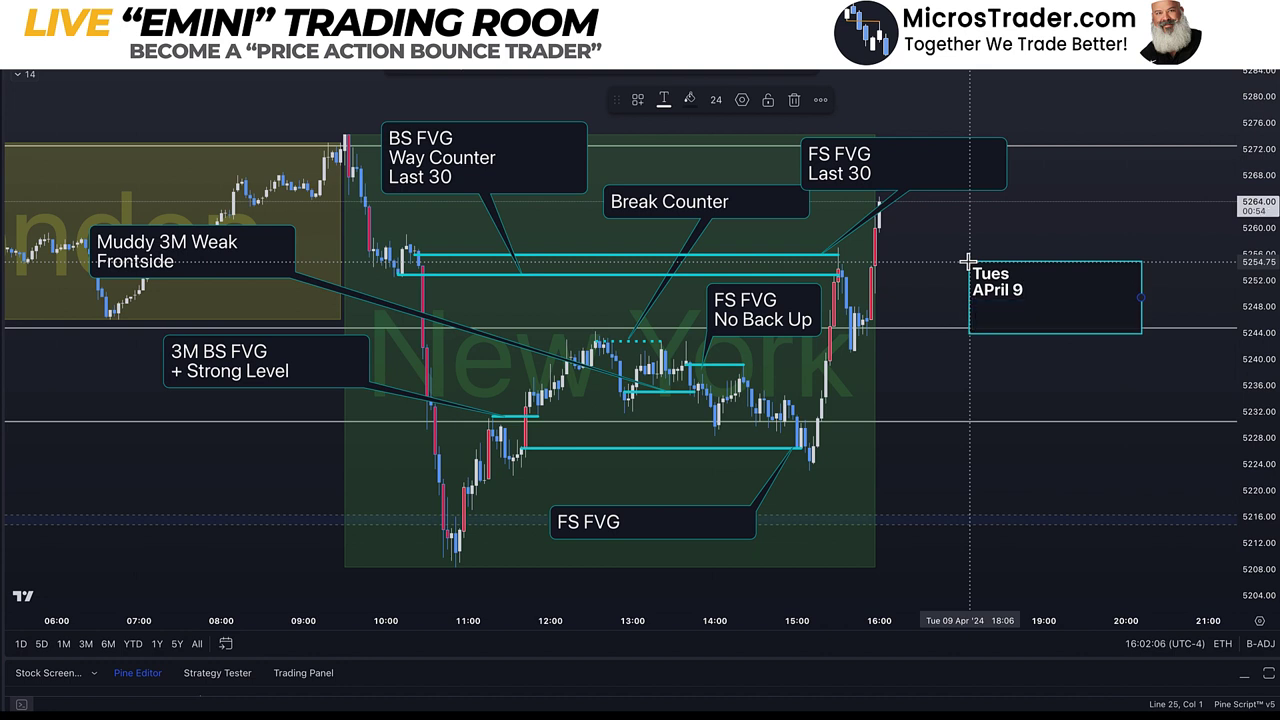
type("7:7")
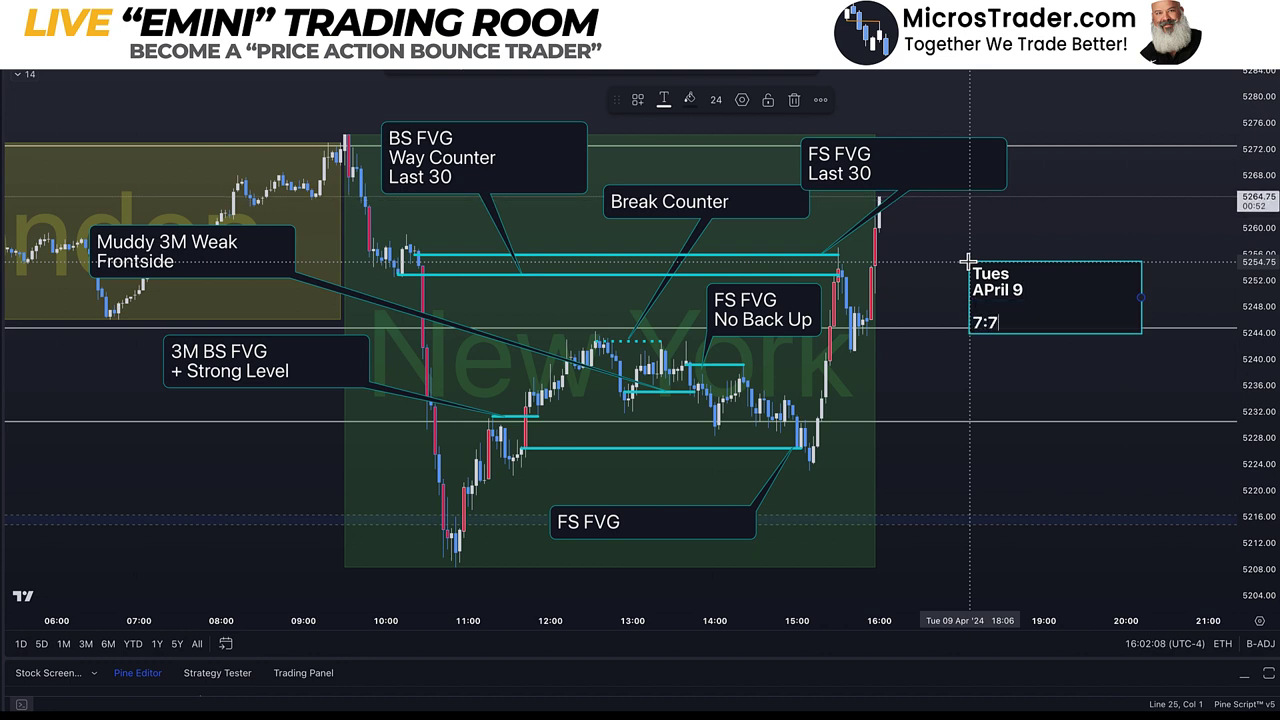
left_click(993, 290)
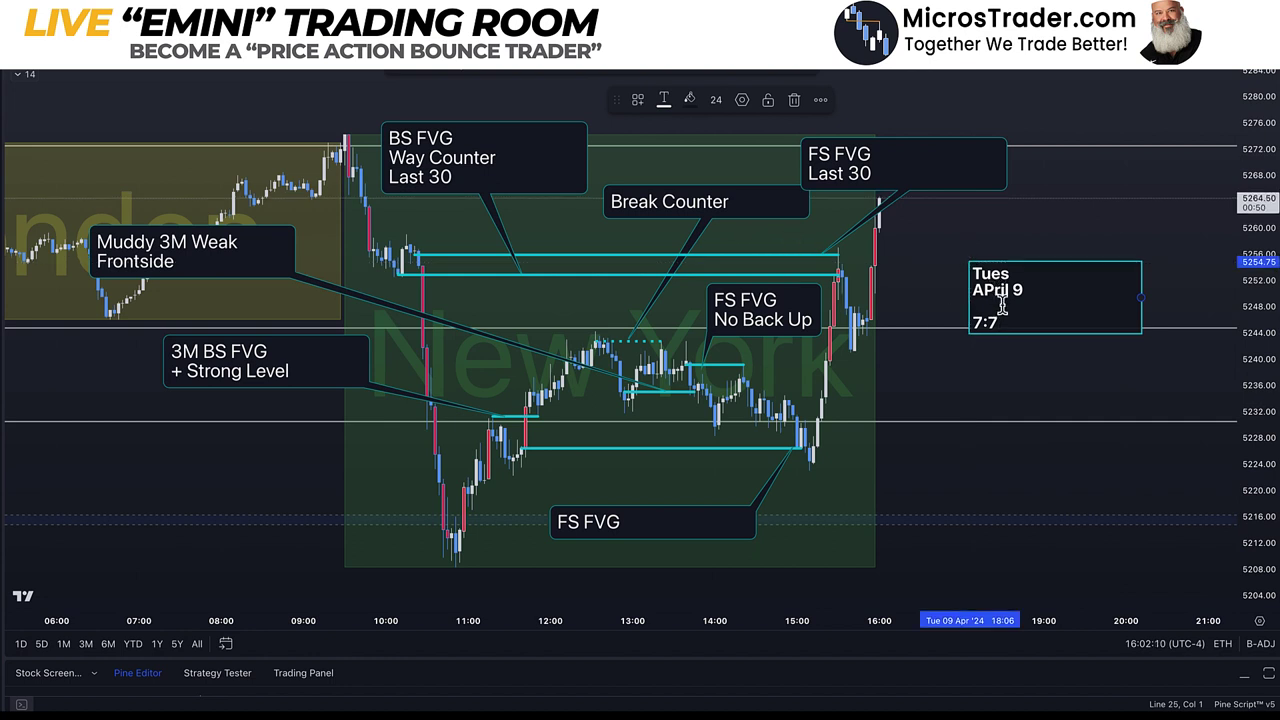
key("BackSpace")
type("p")
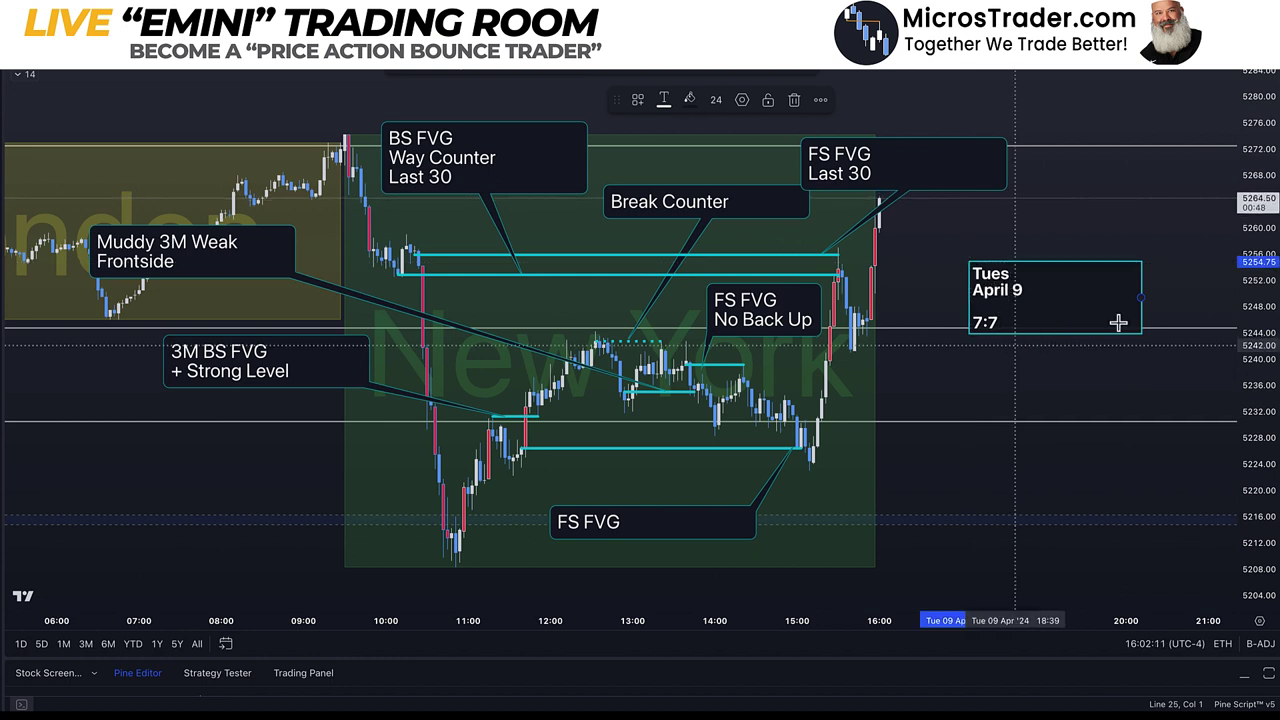
Set the font size of the "Tues April 9" note to 40.
left_click(716, 100)
left_click(713, 327)
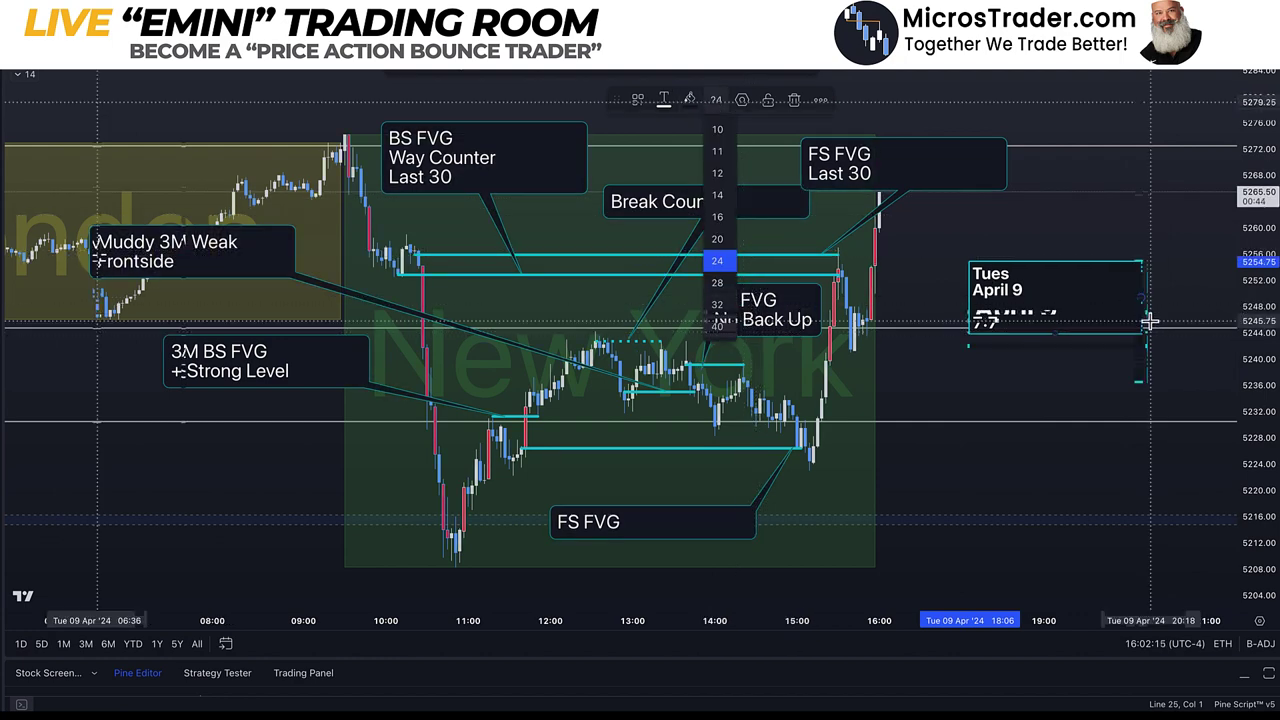
left_click_drag(1151, 322, 1142, 323)
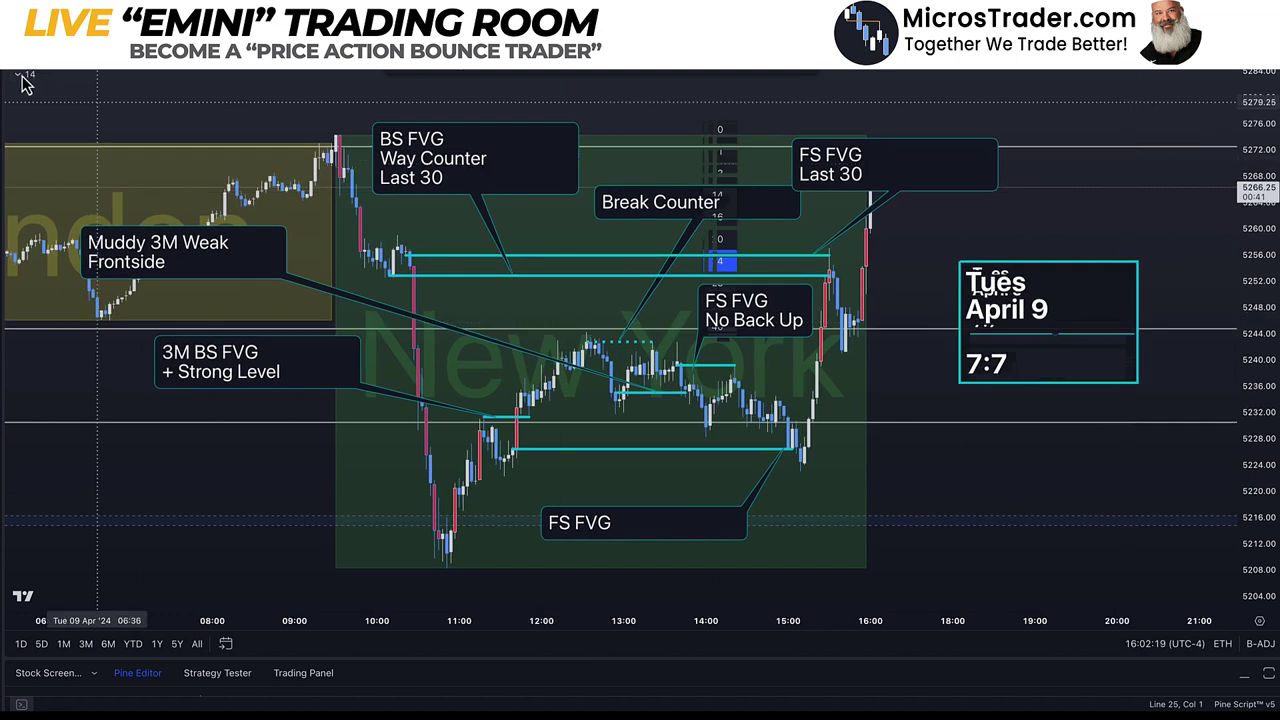
Hide the Micros Trader Strong Levels indicator, collapse the indicator list and recentre the annotated session on the chart.
left_click(24, 75)
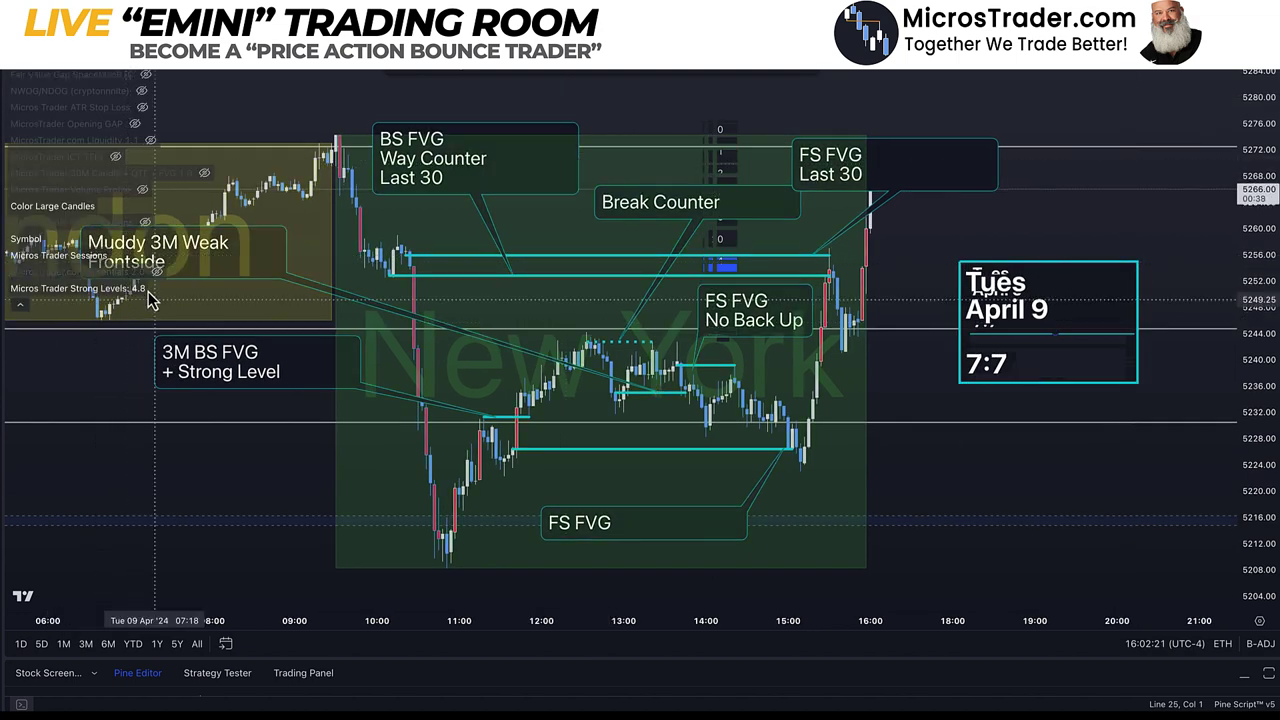
left_click(157, 289)
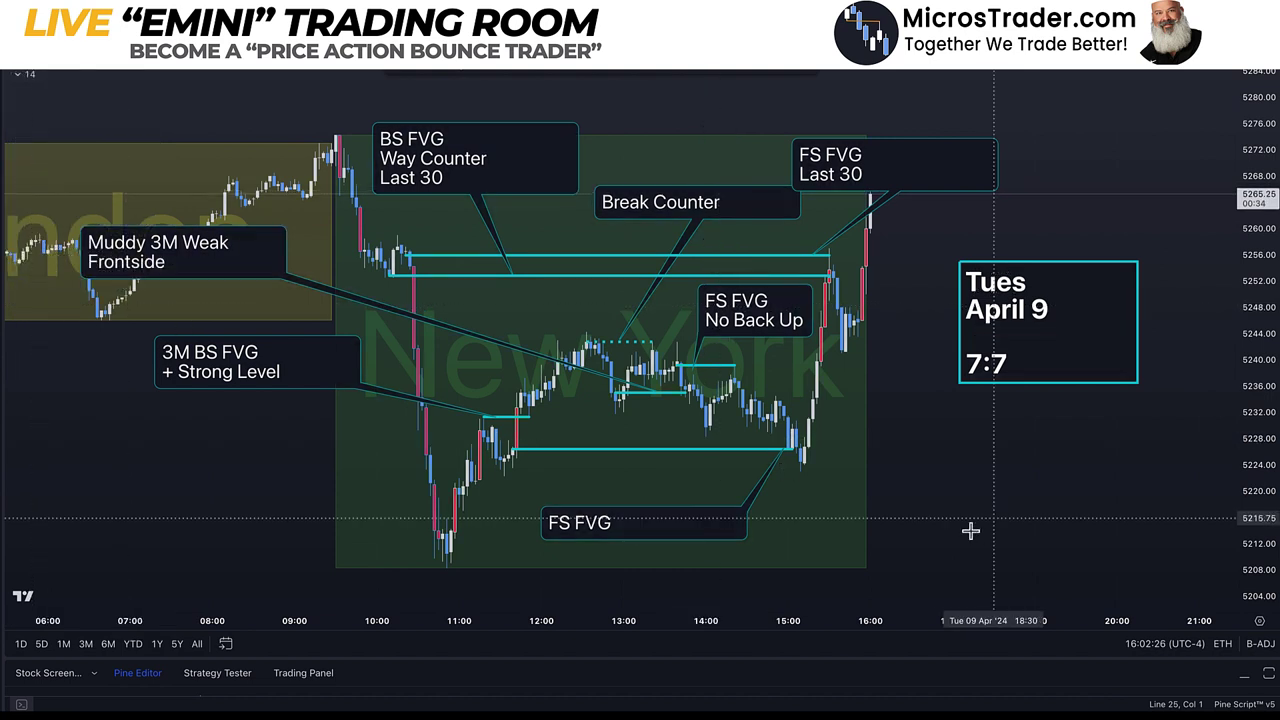
left_click_drag(1043, 529, 1101, 509)
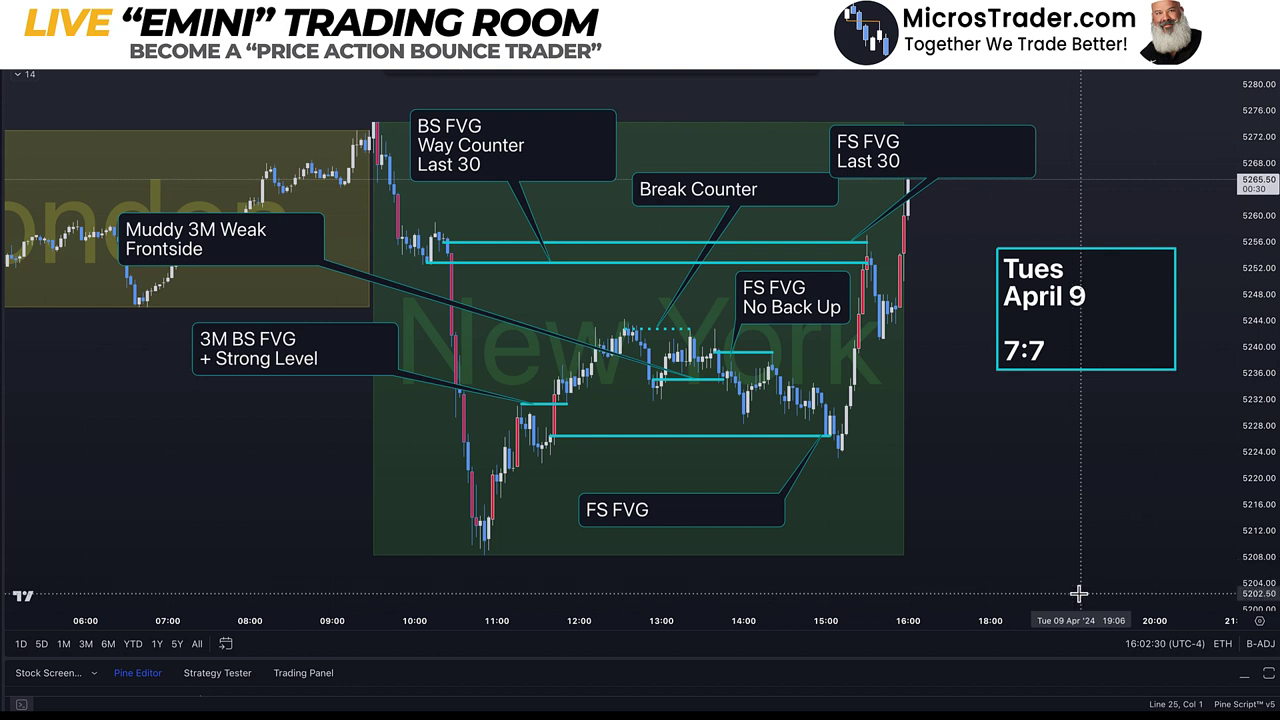